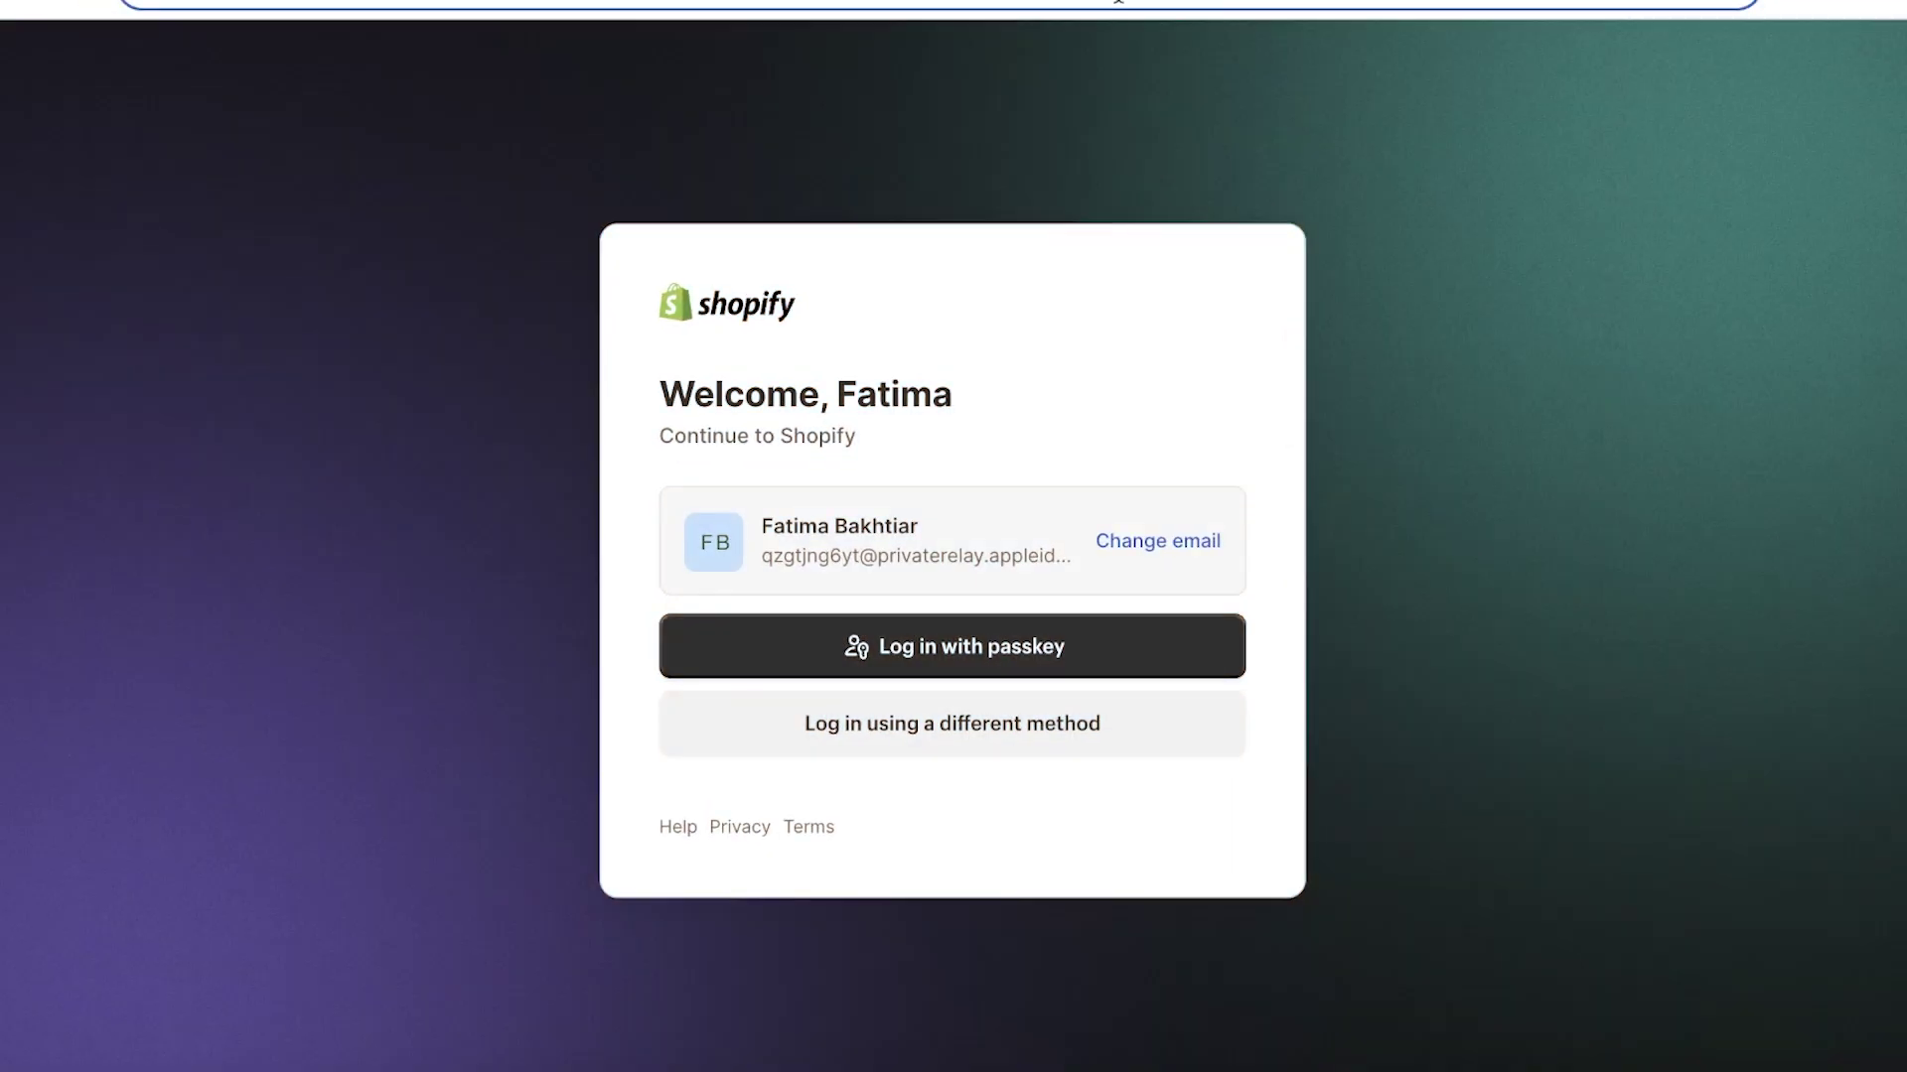
- Sign in with the passkey and confirm the current security settings
click(931, 641)
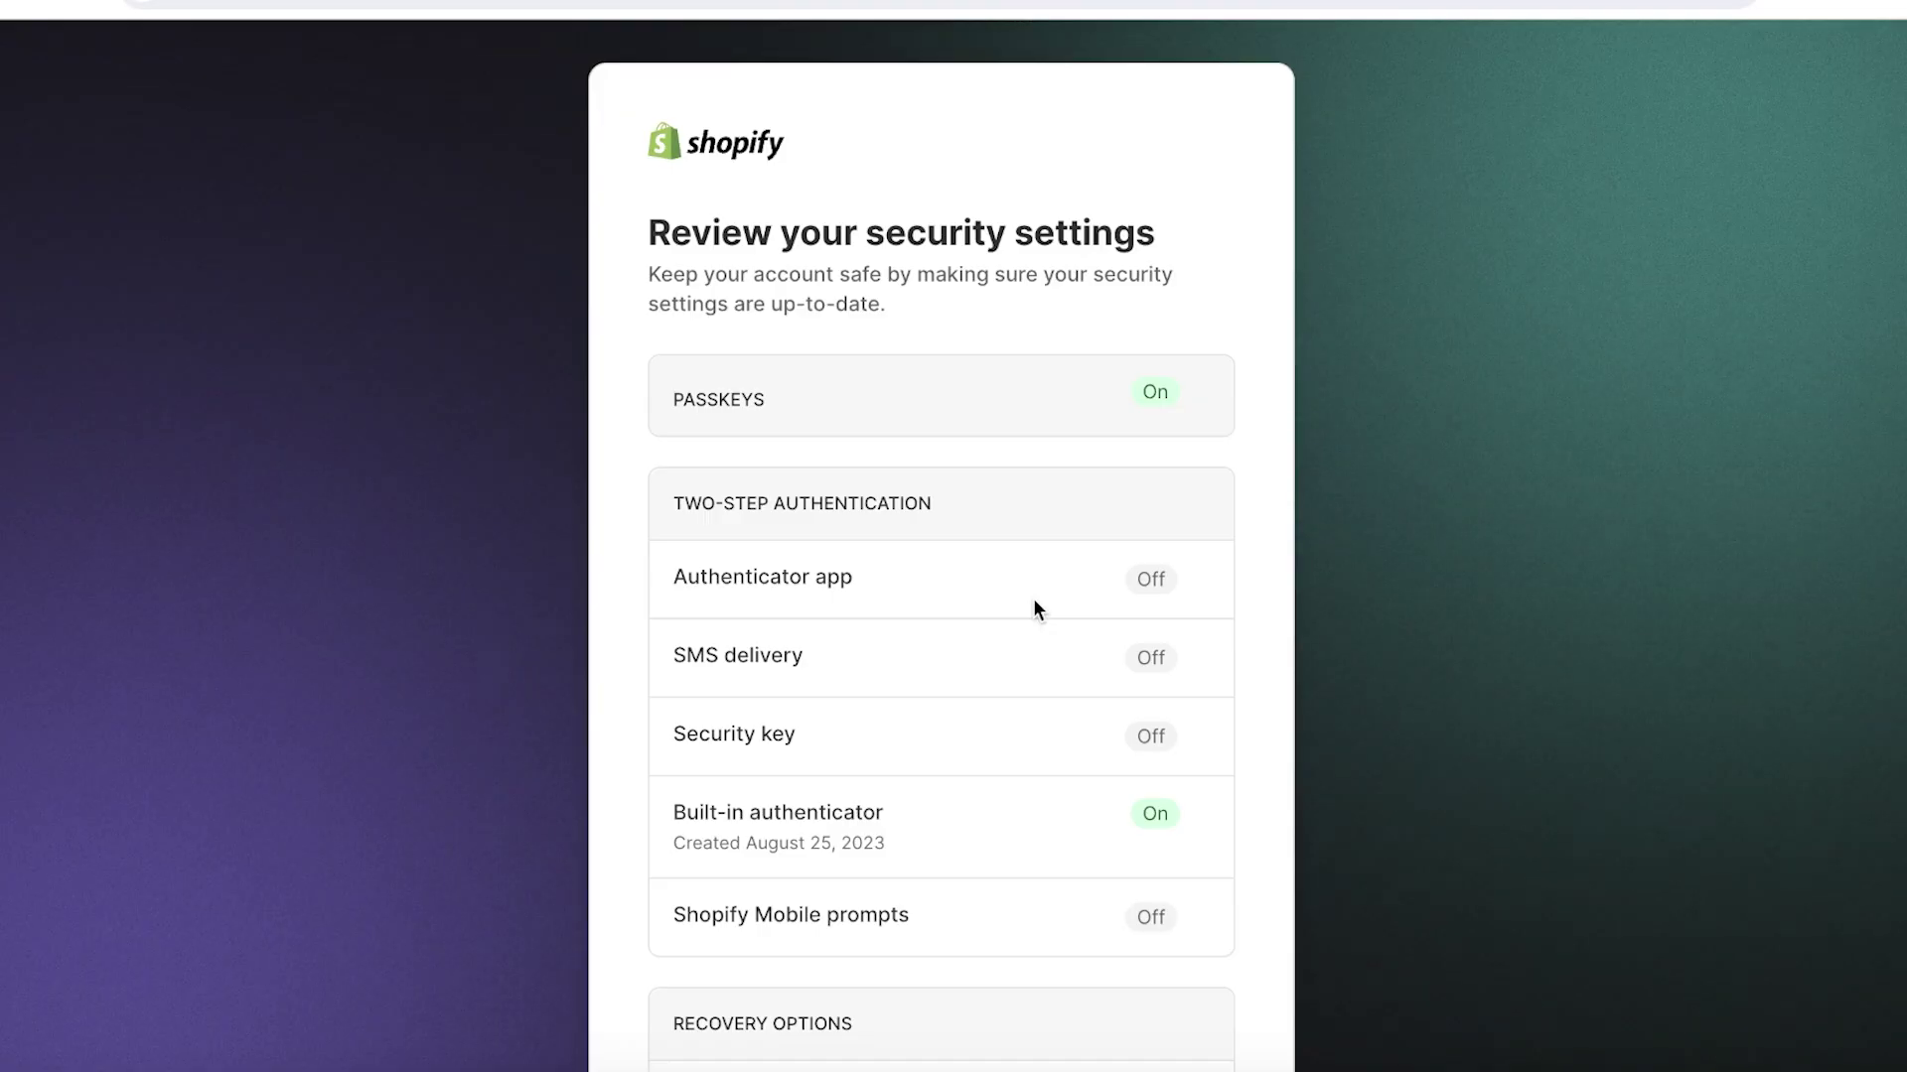
scroll(1033, 611, down, 5)
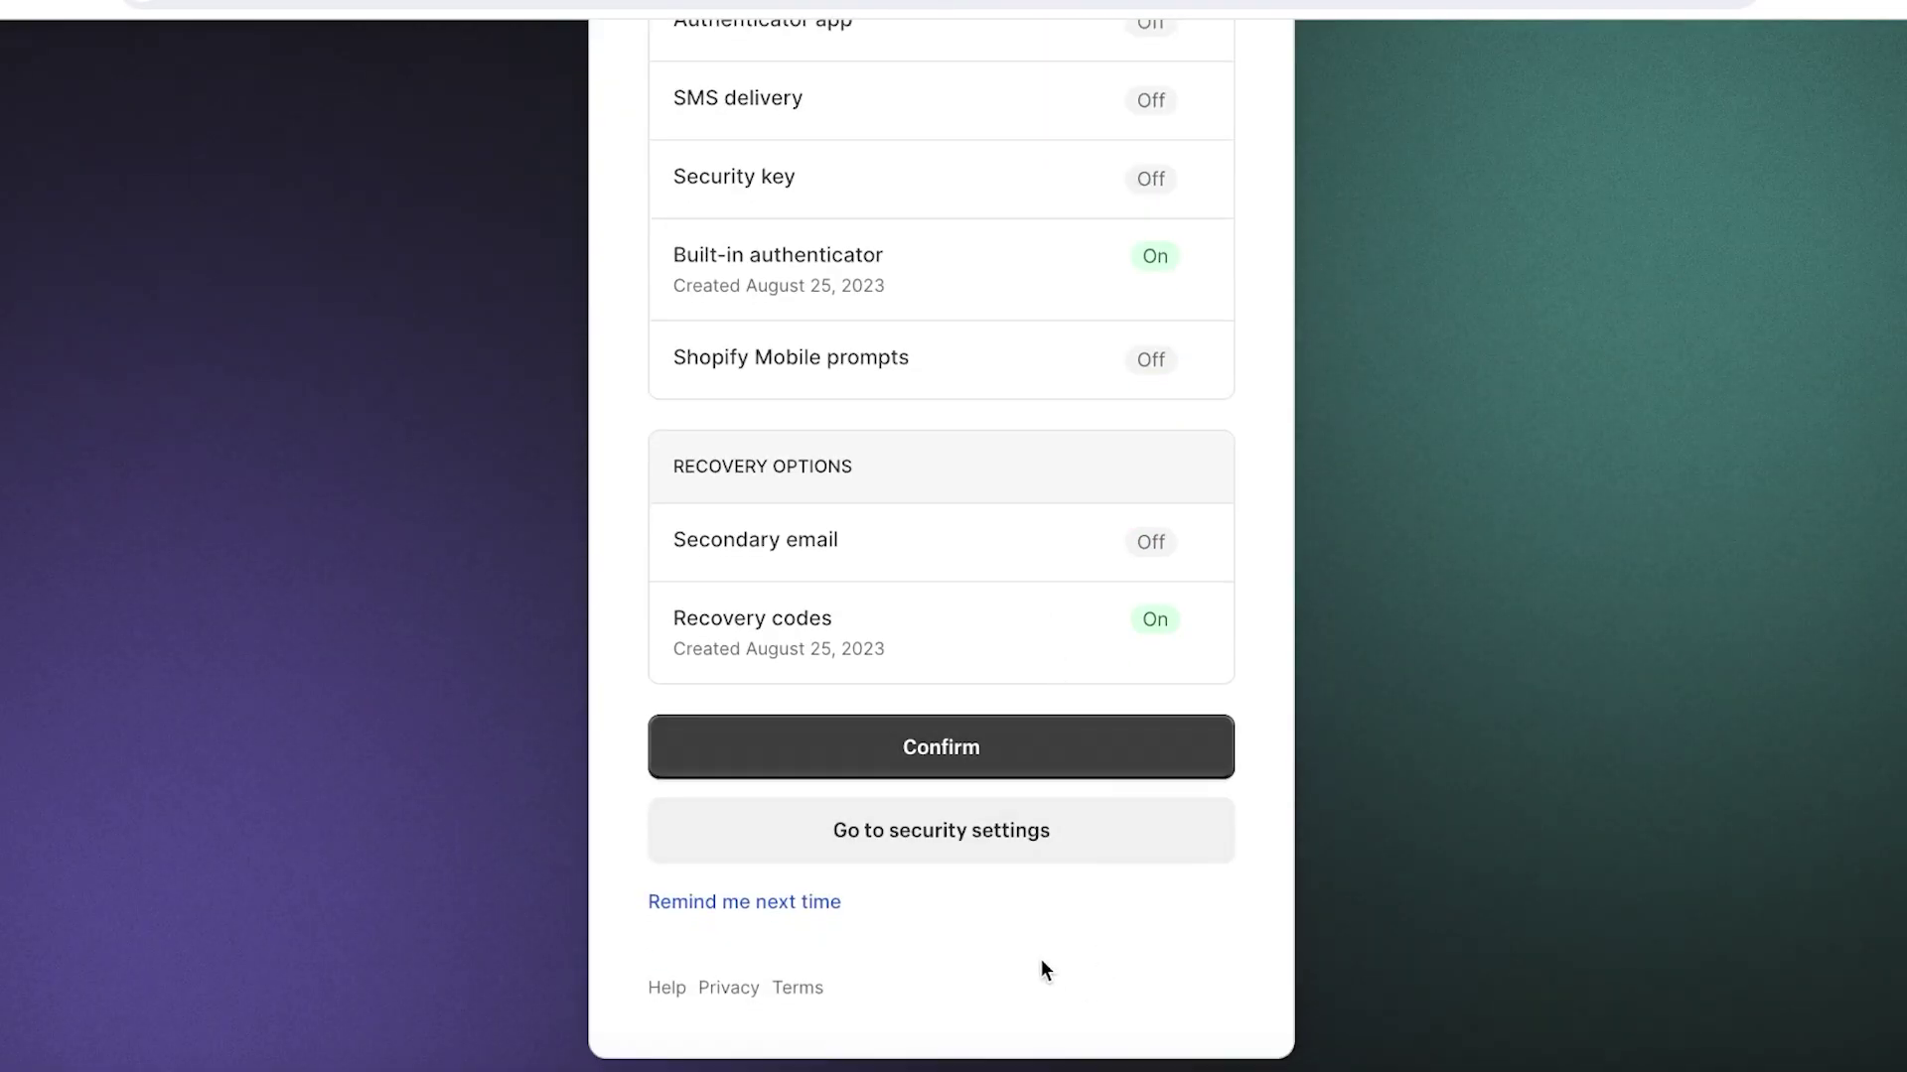
click(903, 750)
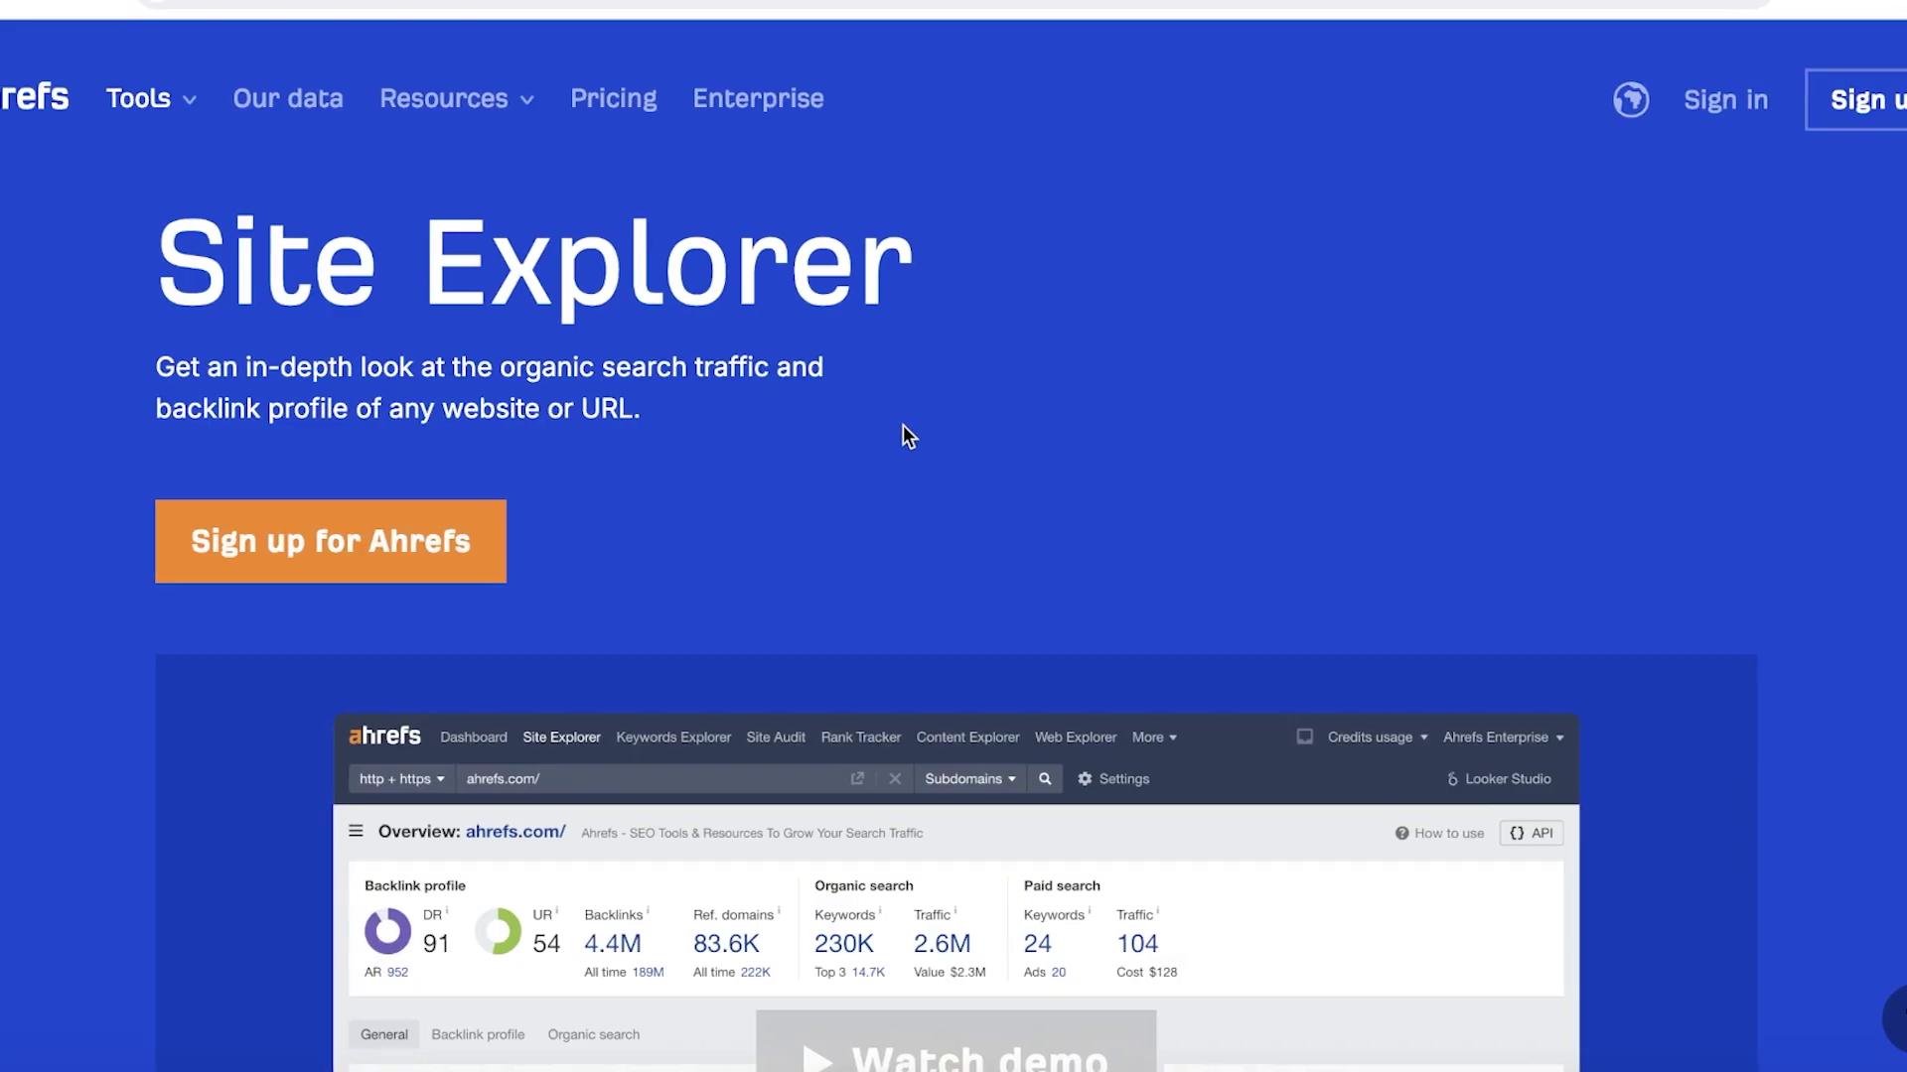
- Open Keywords Explorer from the Ahrefs Tools menu
scroll(909, 445, down, 5)
scroll(915, 462, up, 3)
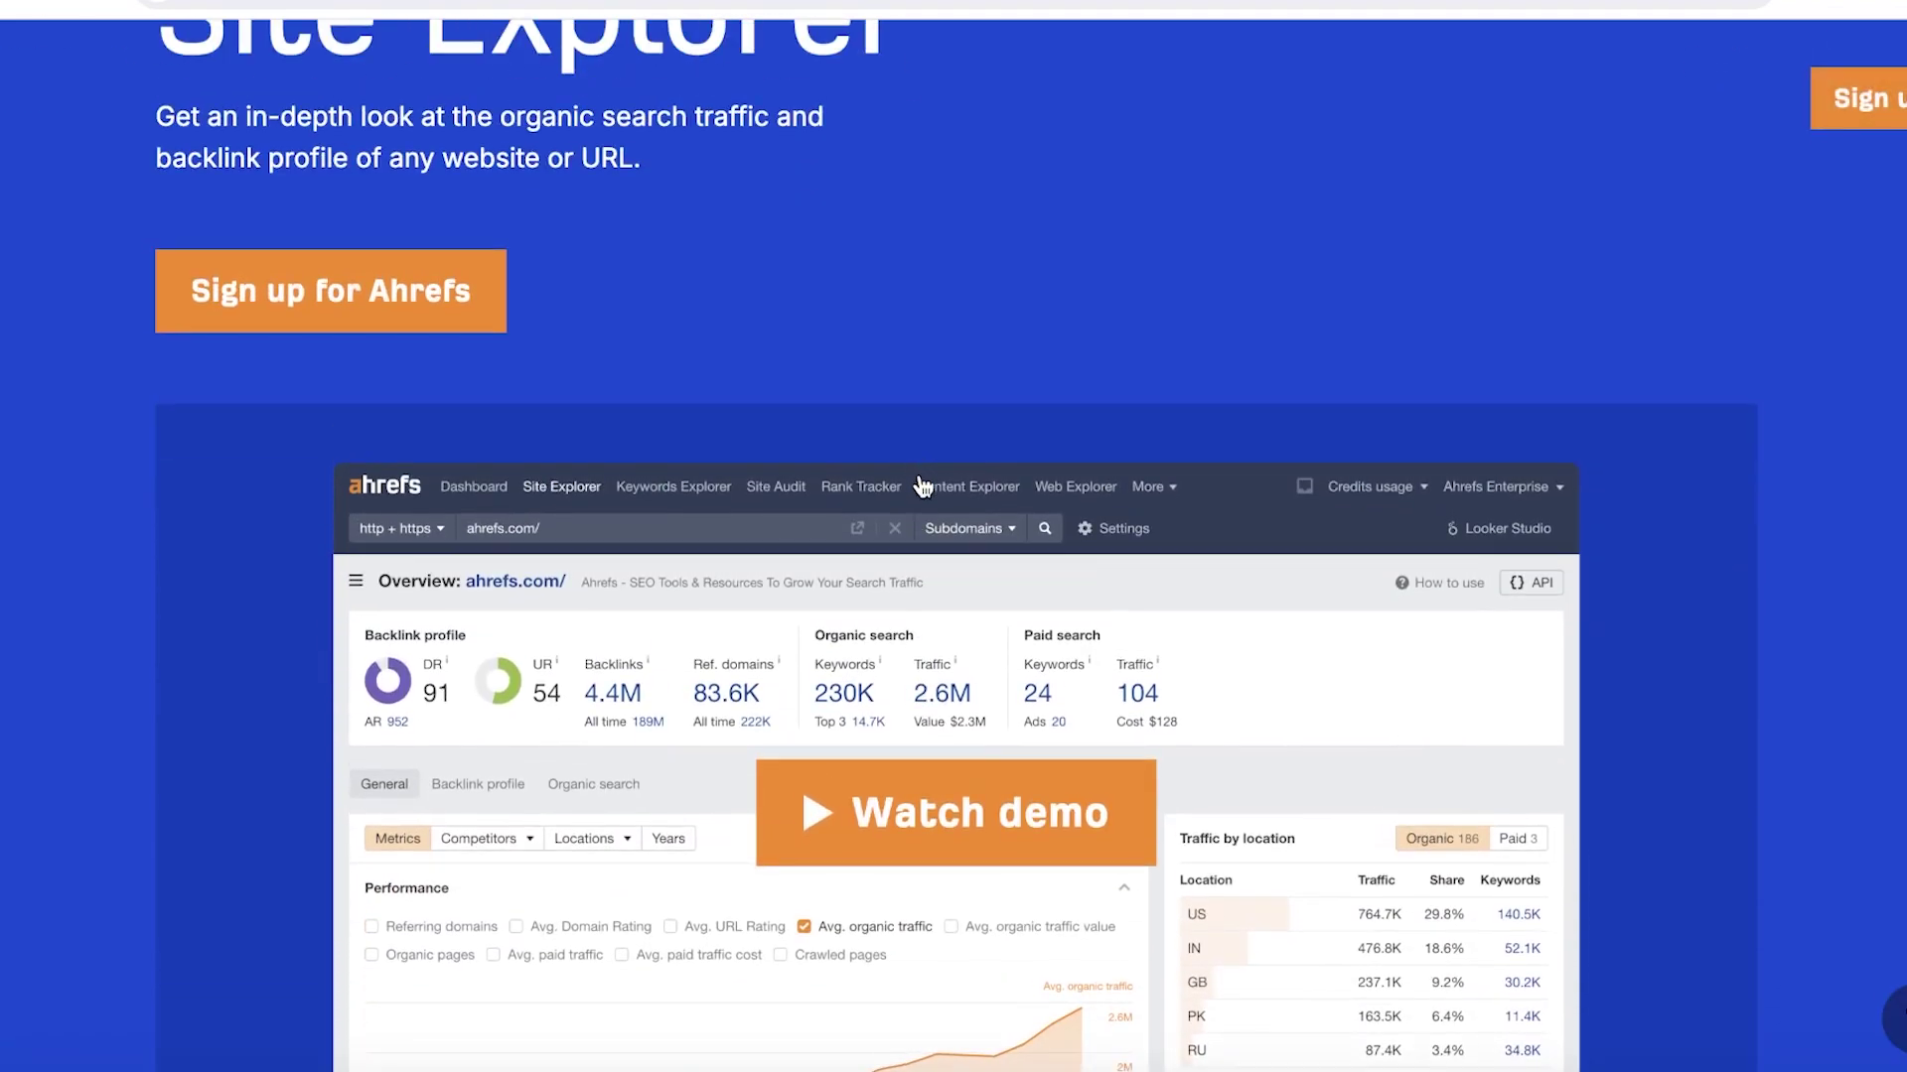
scroll(928, 502, up, 3)
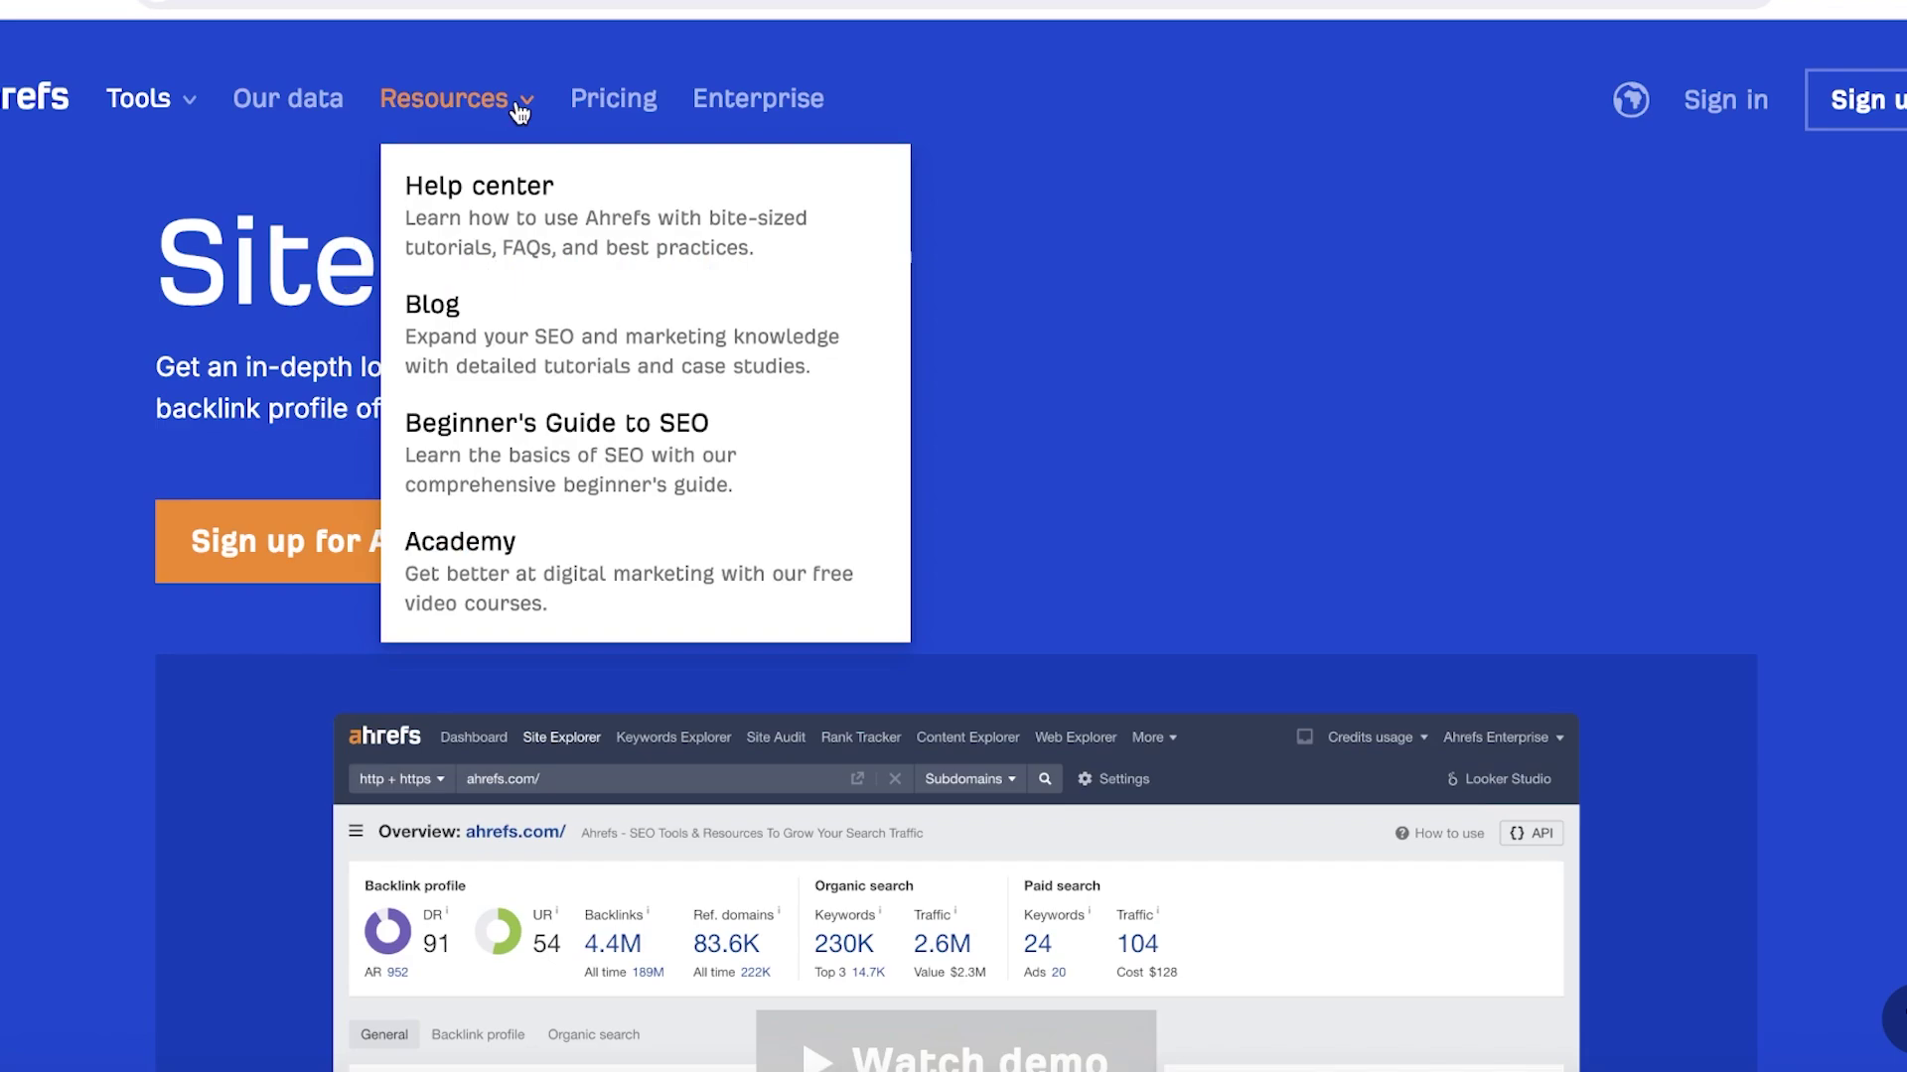
mouse_move(164, 98)
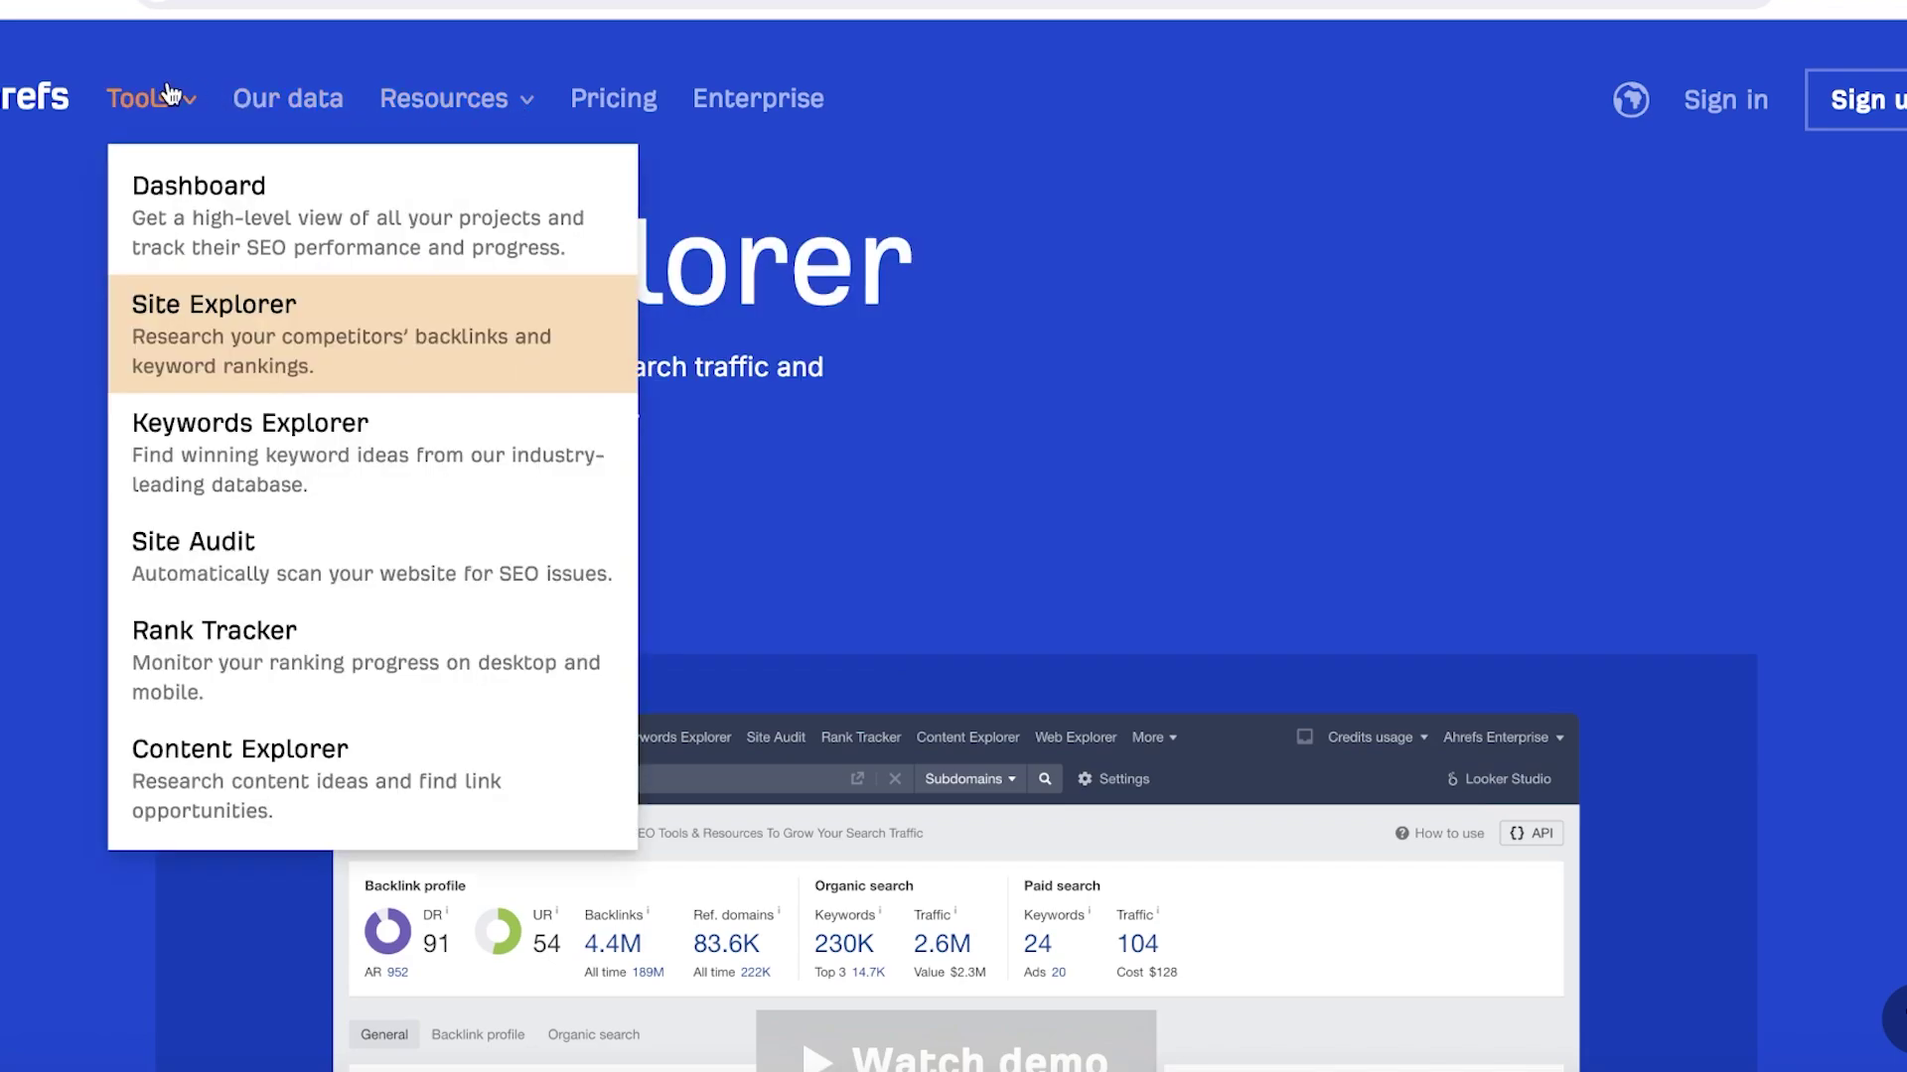
click(393, 463)
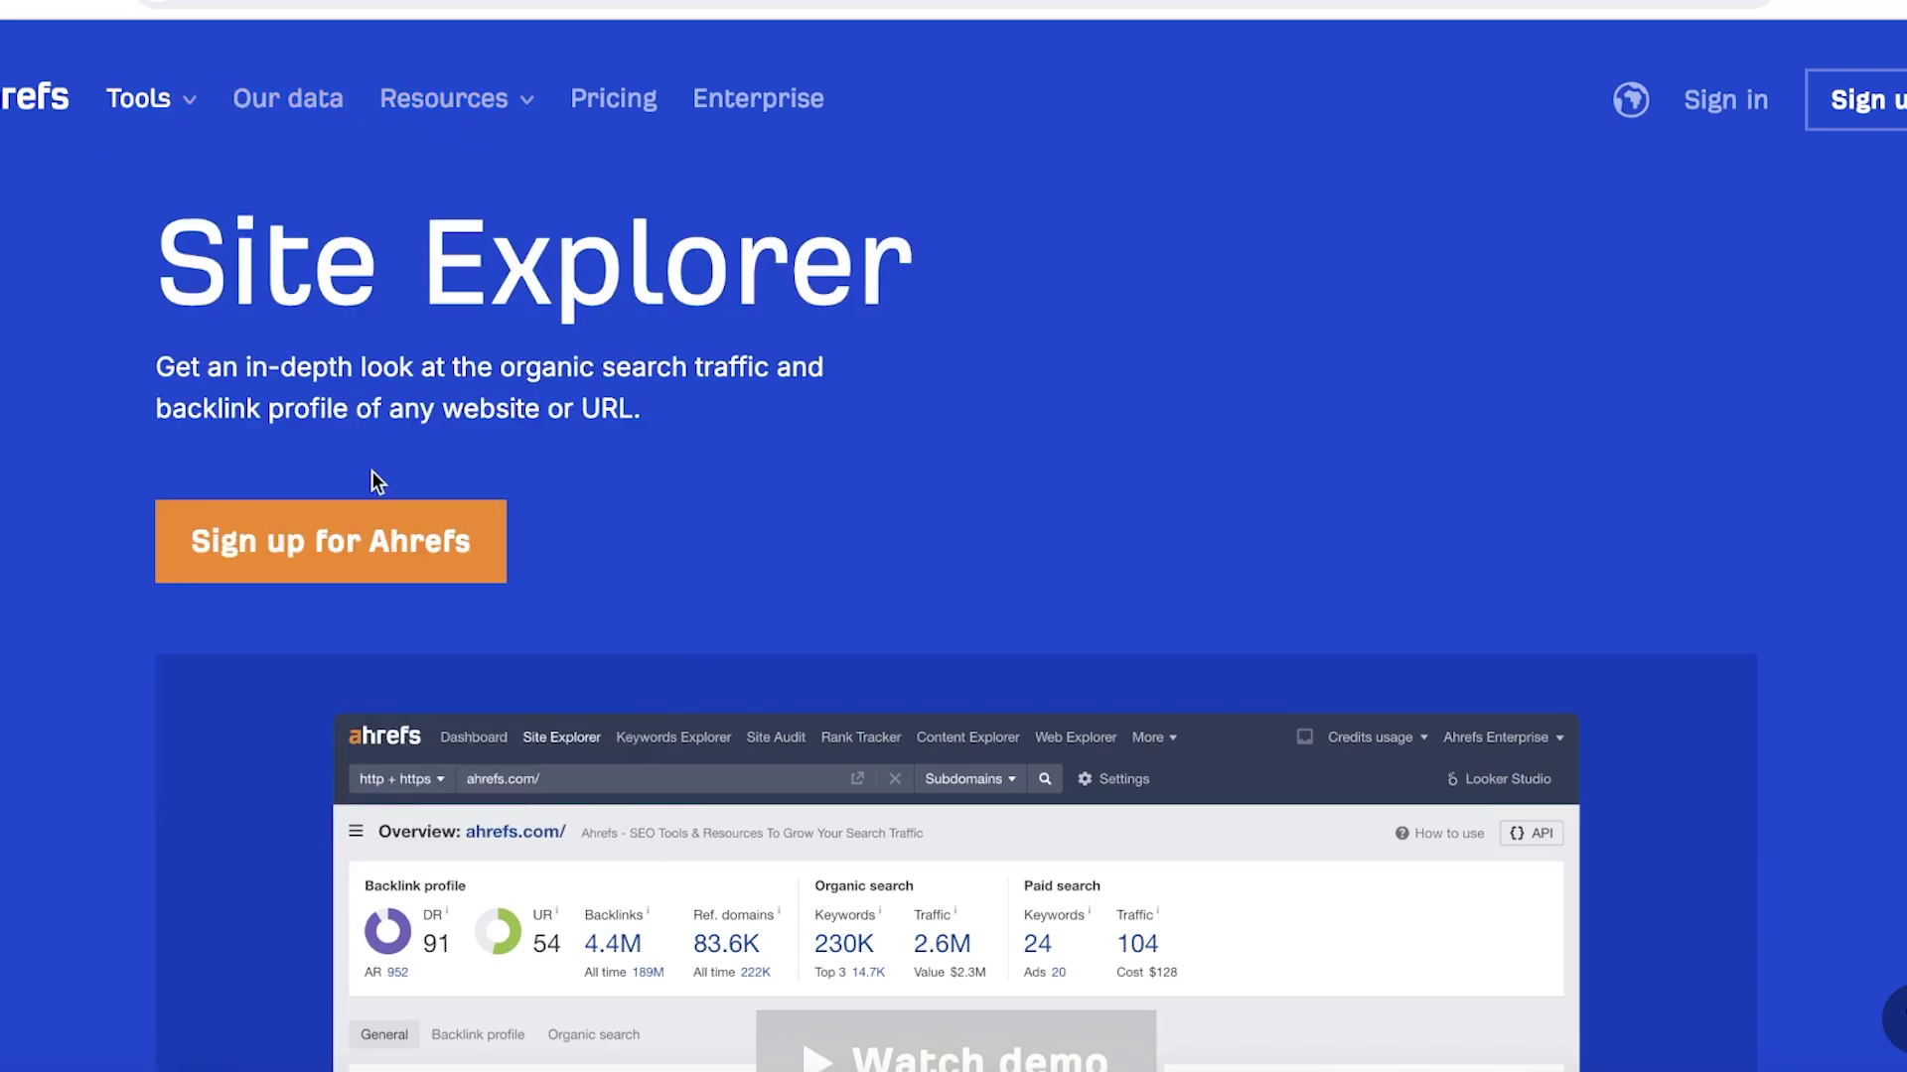
- Scroll down through the Keywords Explorer keyword table and metrics
scroll(1028, 288, down, 1)
scroll(1028, 289, down, 2)
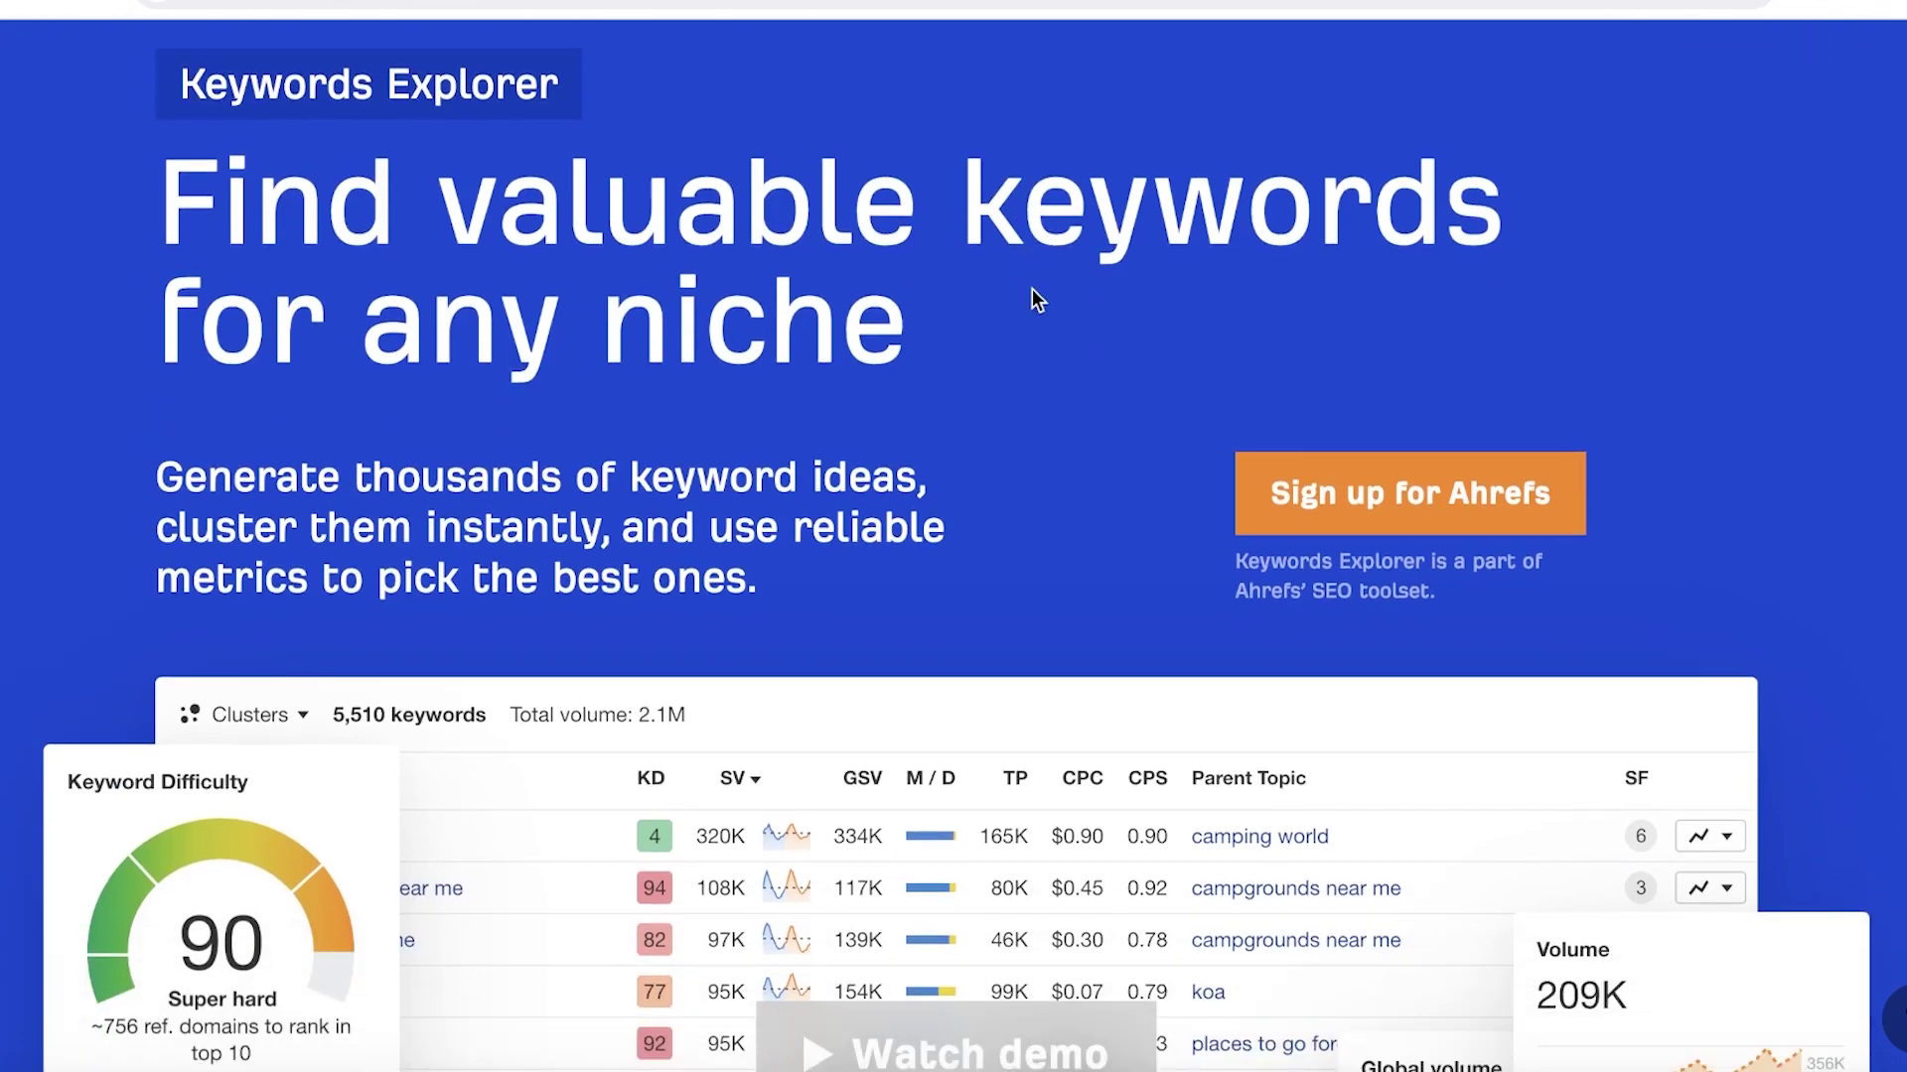
scroll(1032, 289, down, 5)
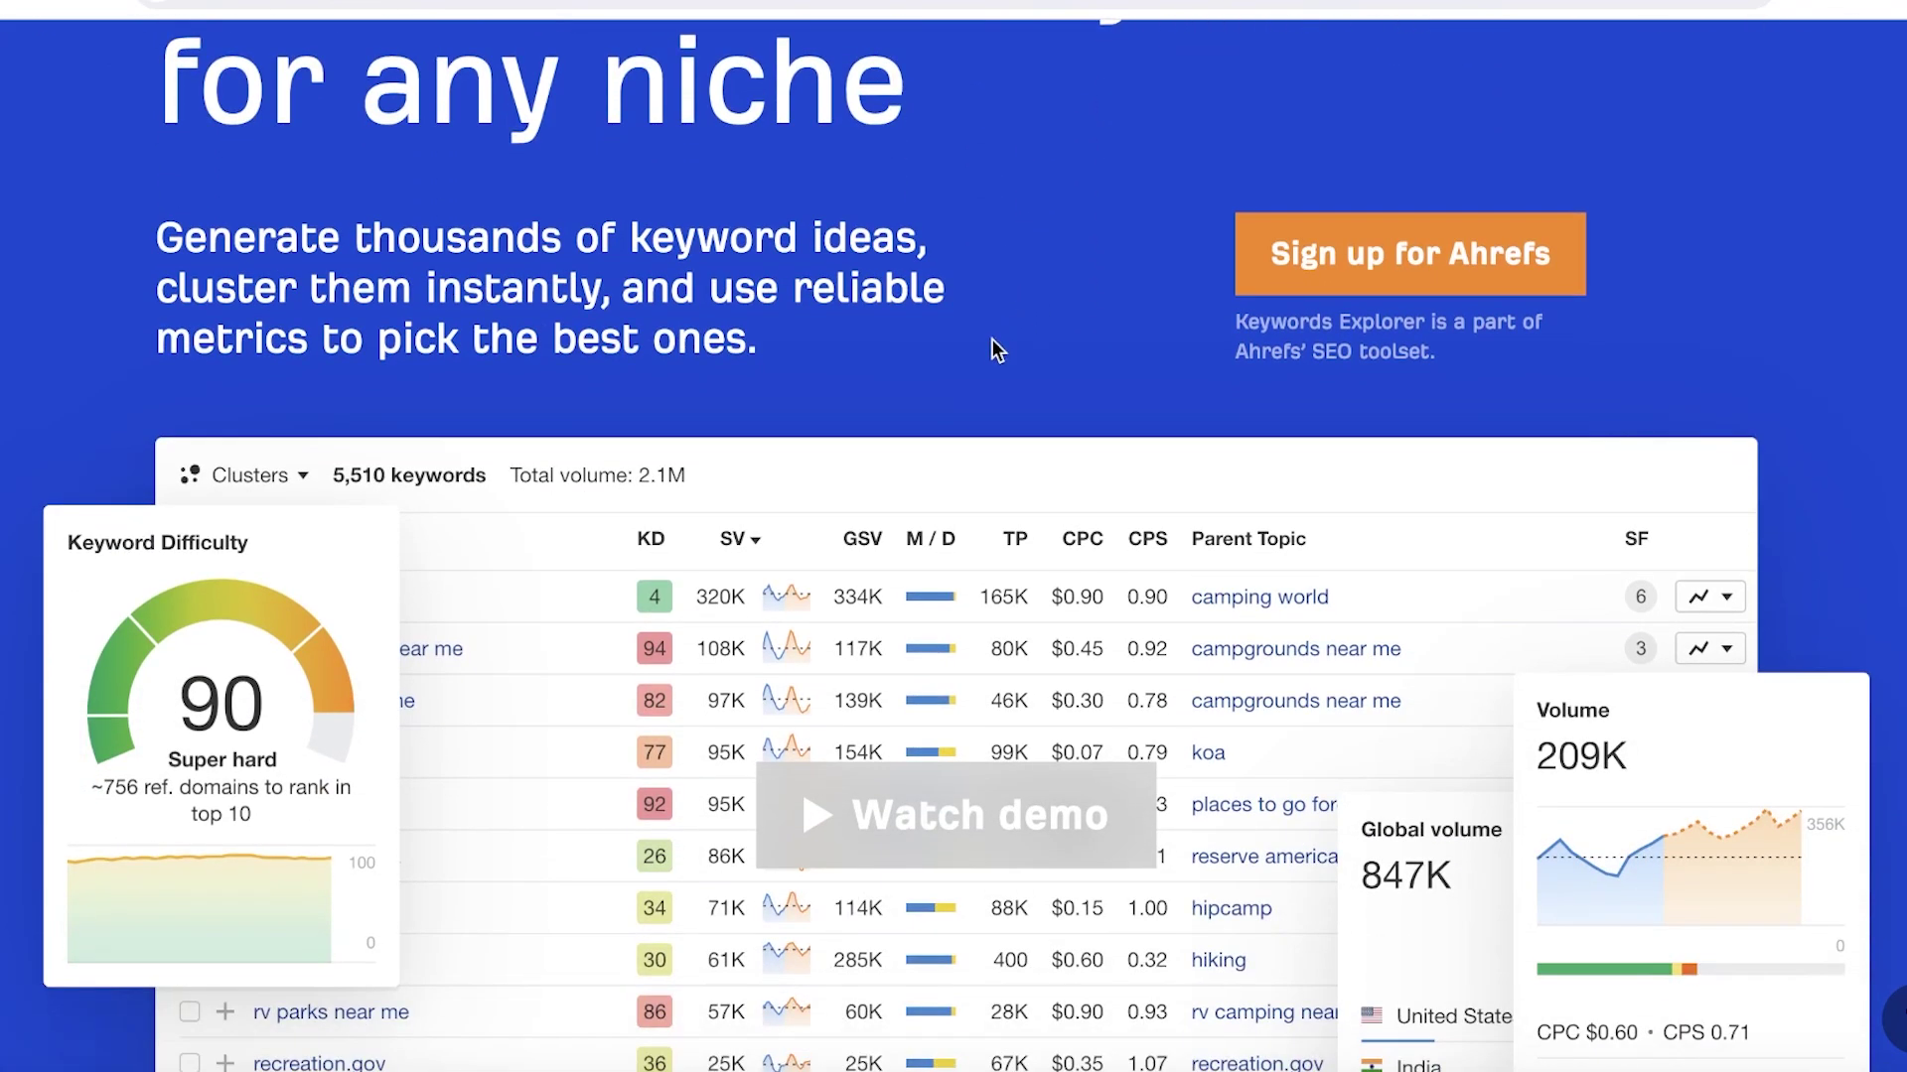
scroll(991, 339, down, 10)
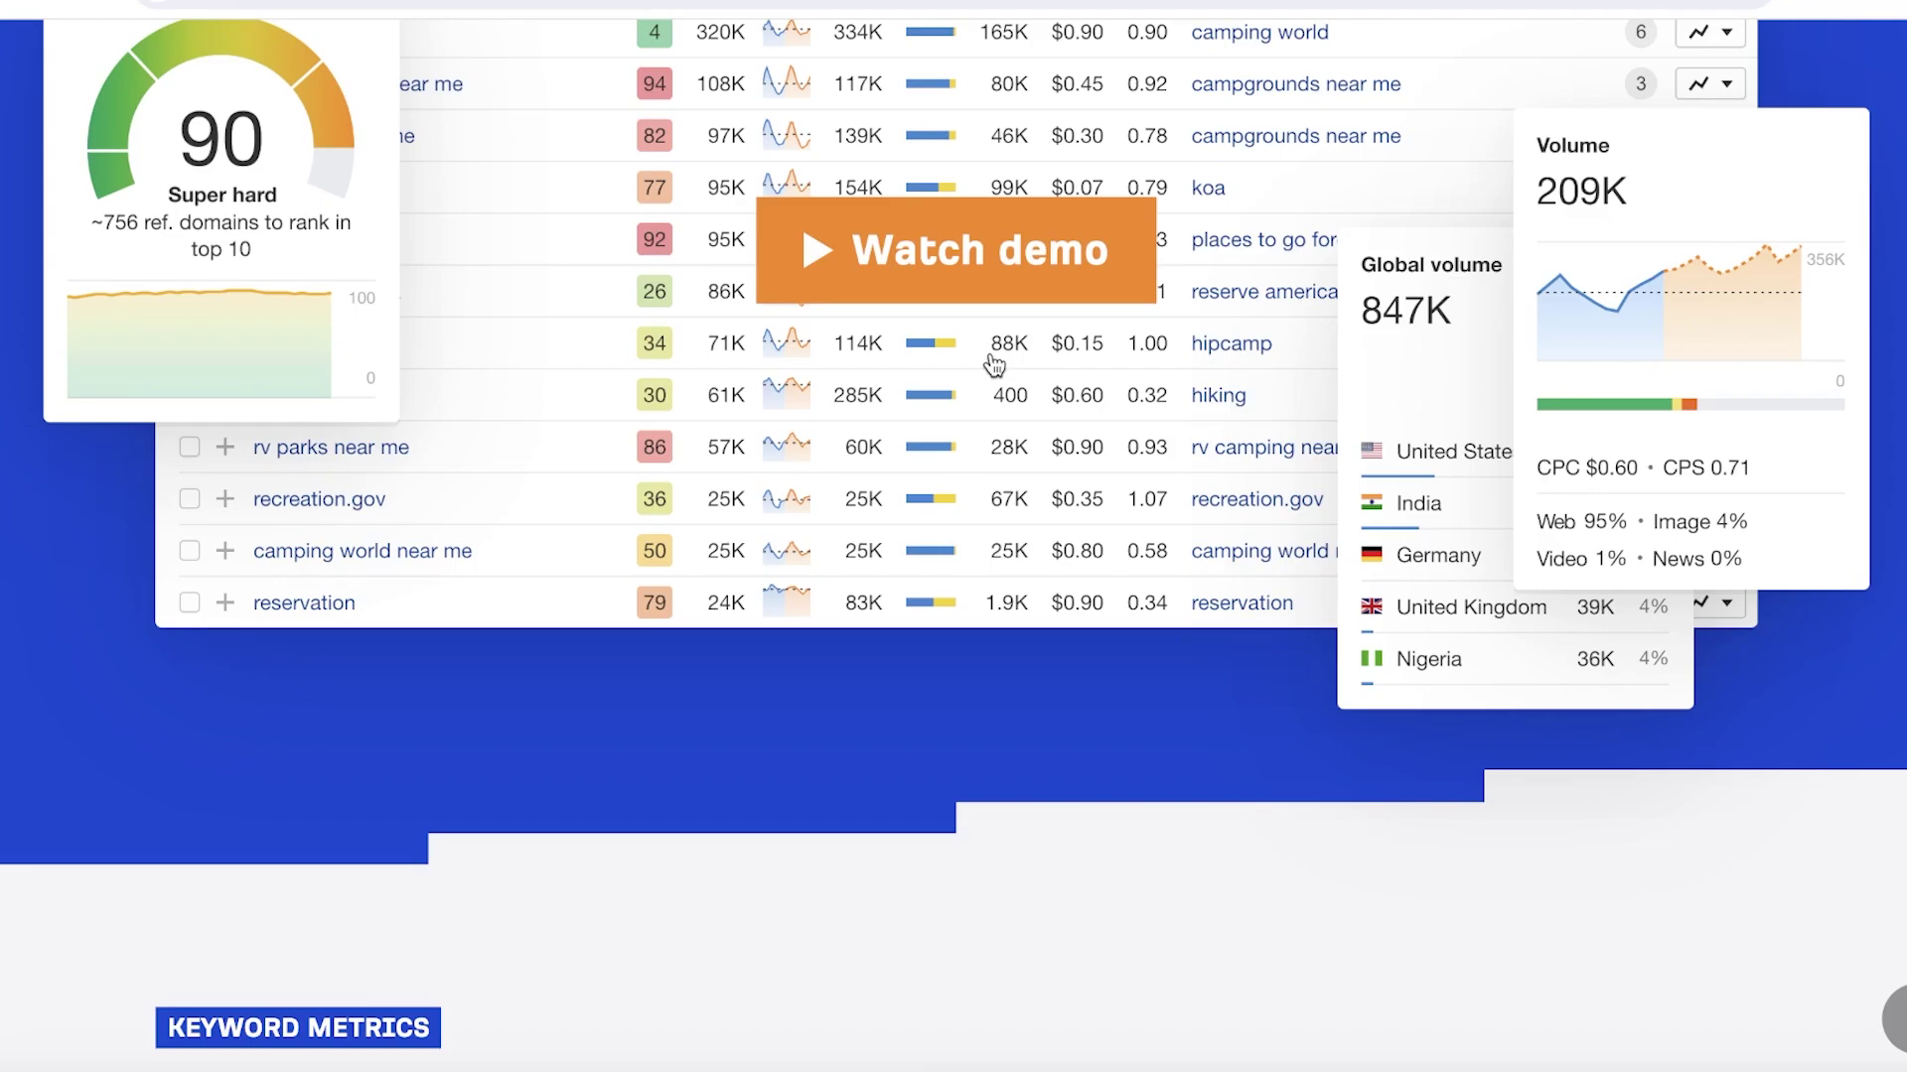
scroll(998, 383, down, 3)
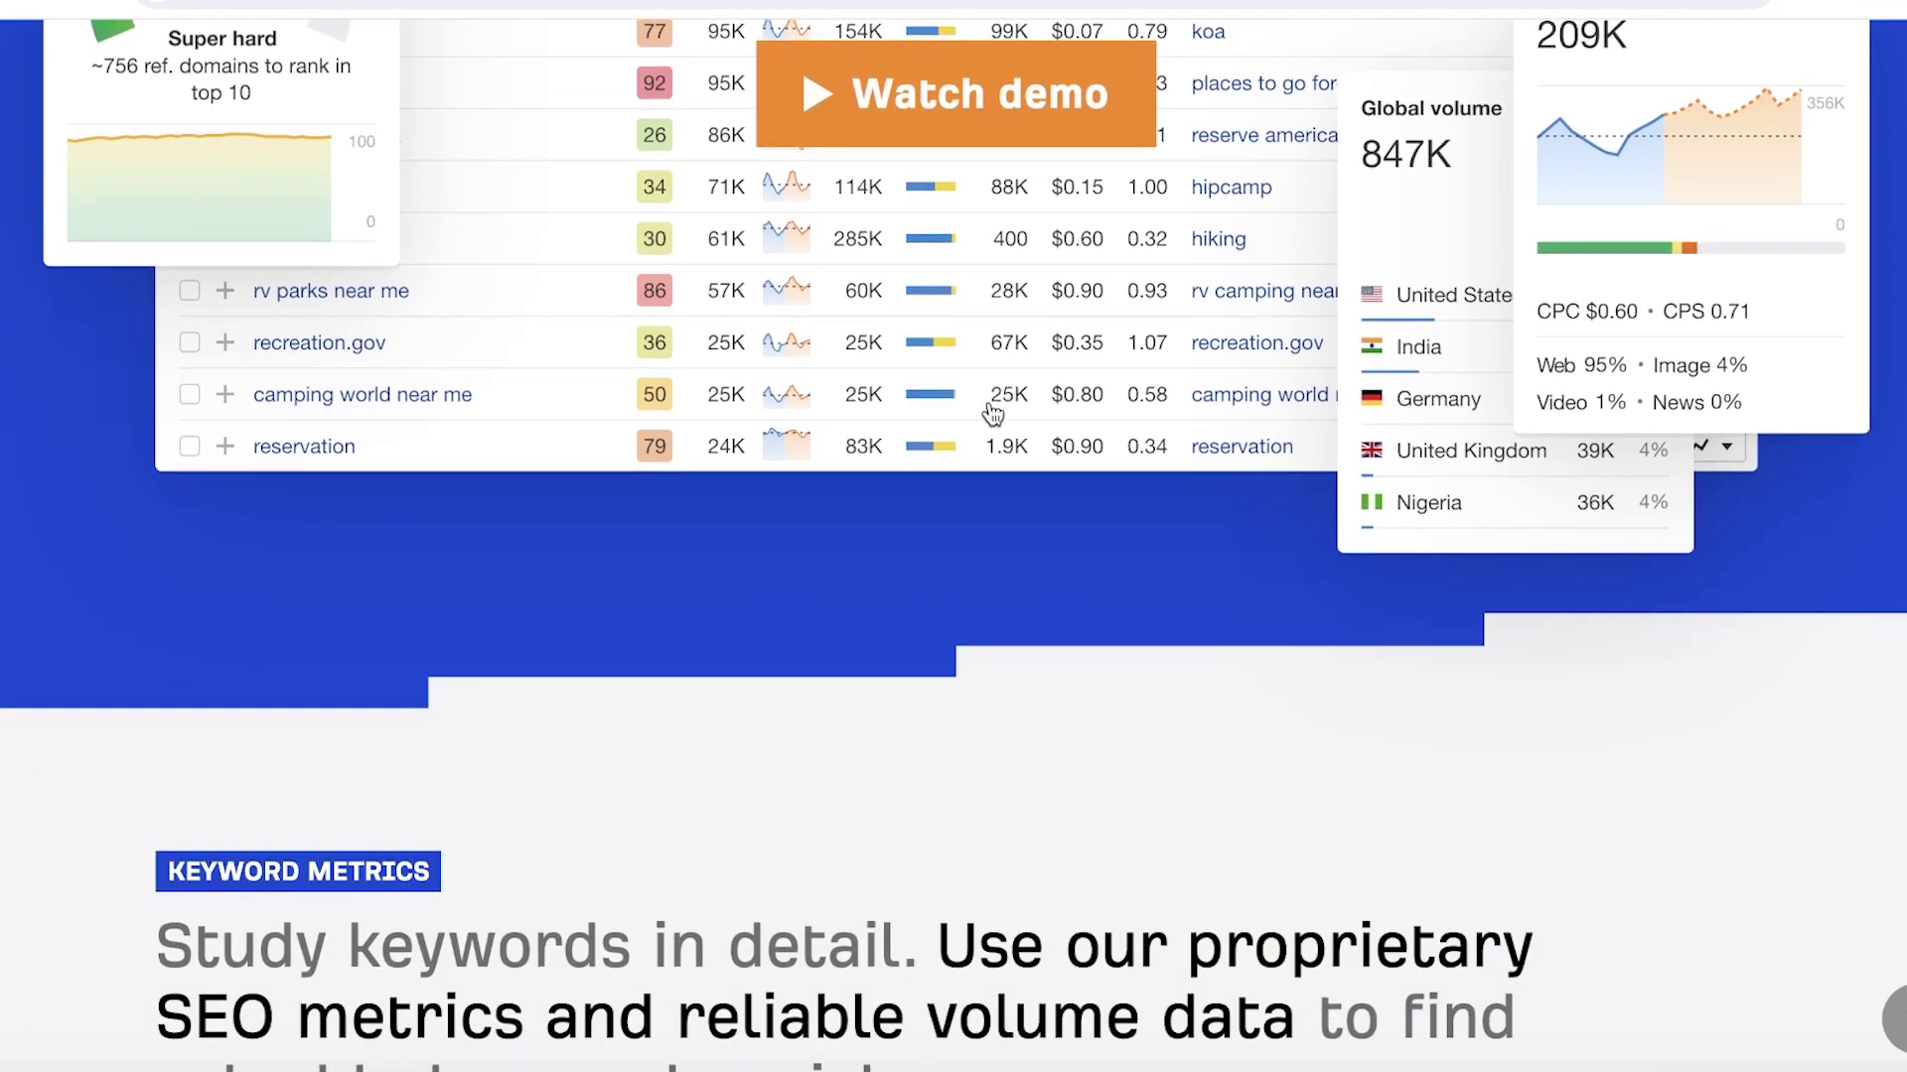
scroll(861, 556, down, 1)
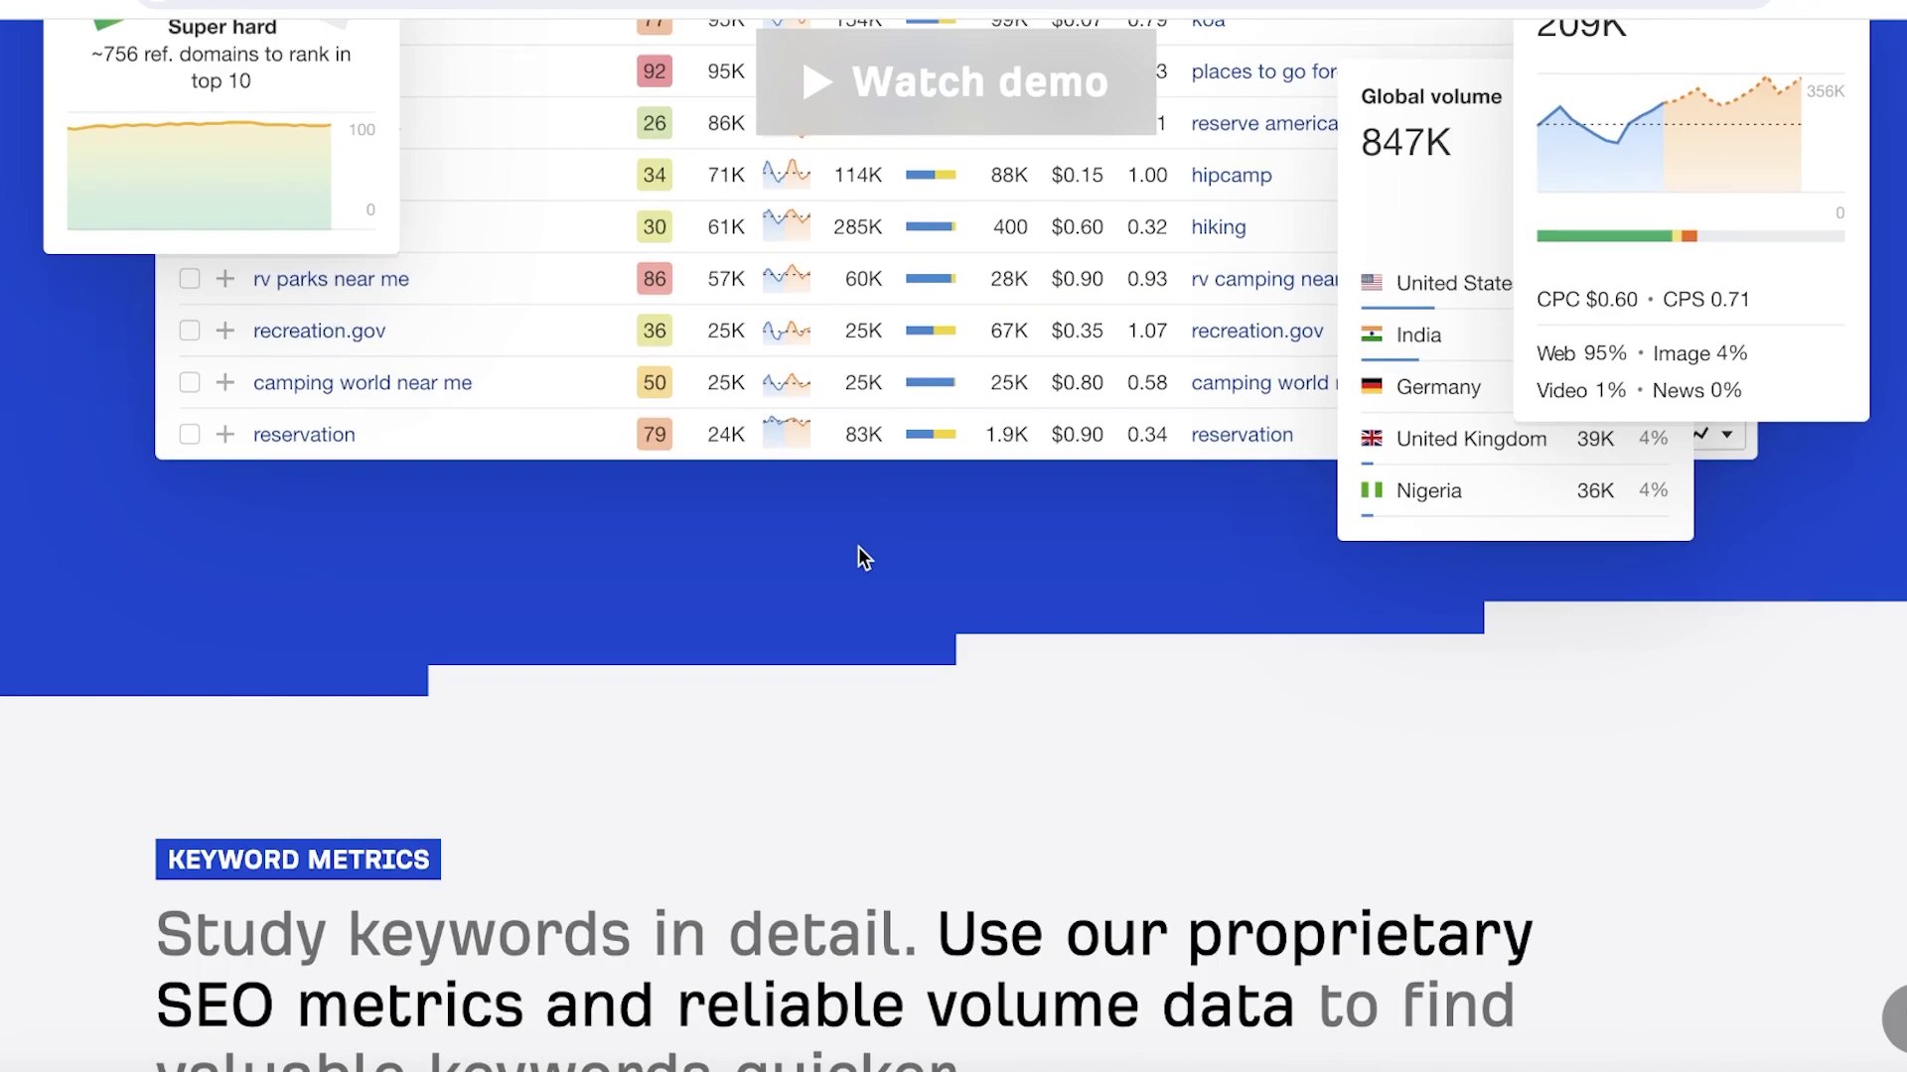
scroll(854, 551, down, 10)
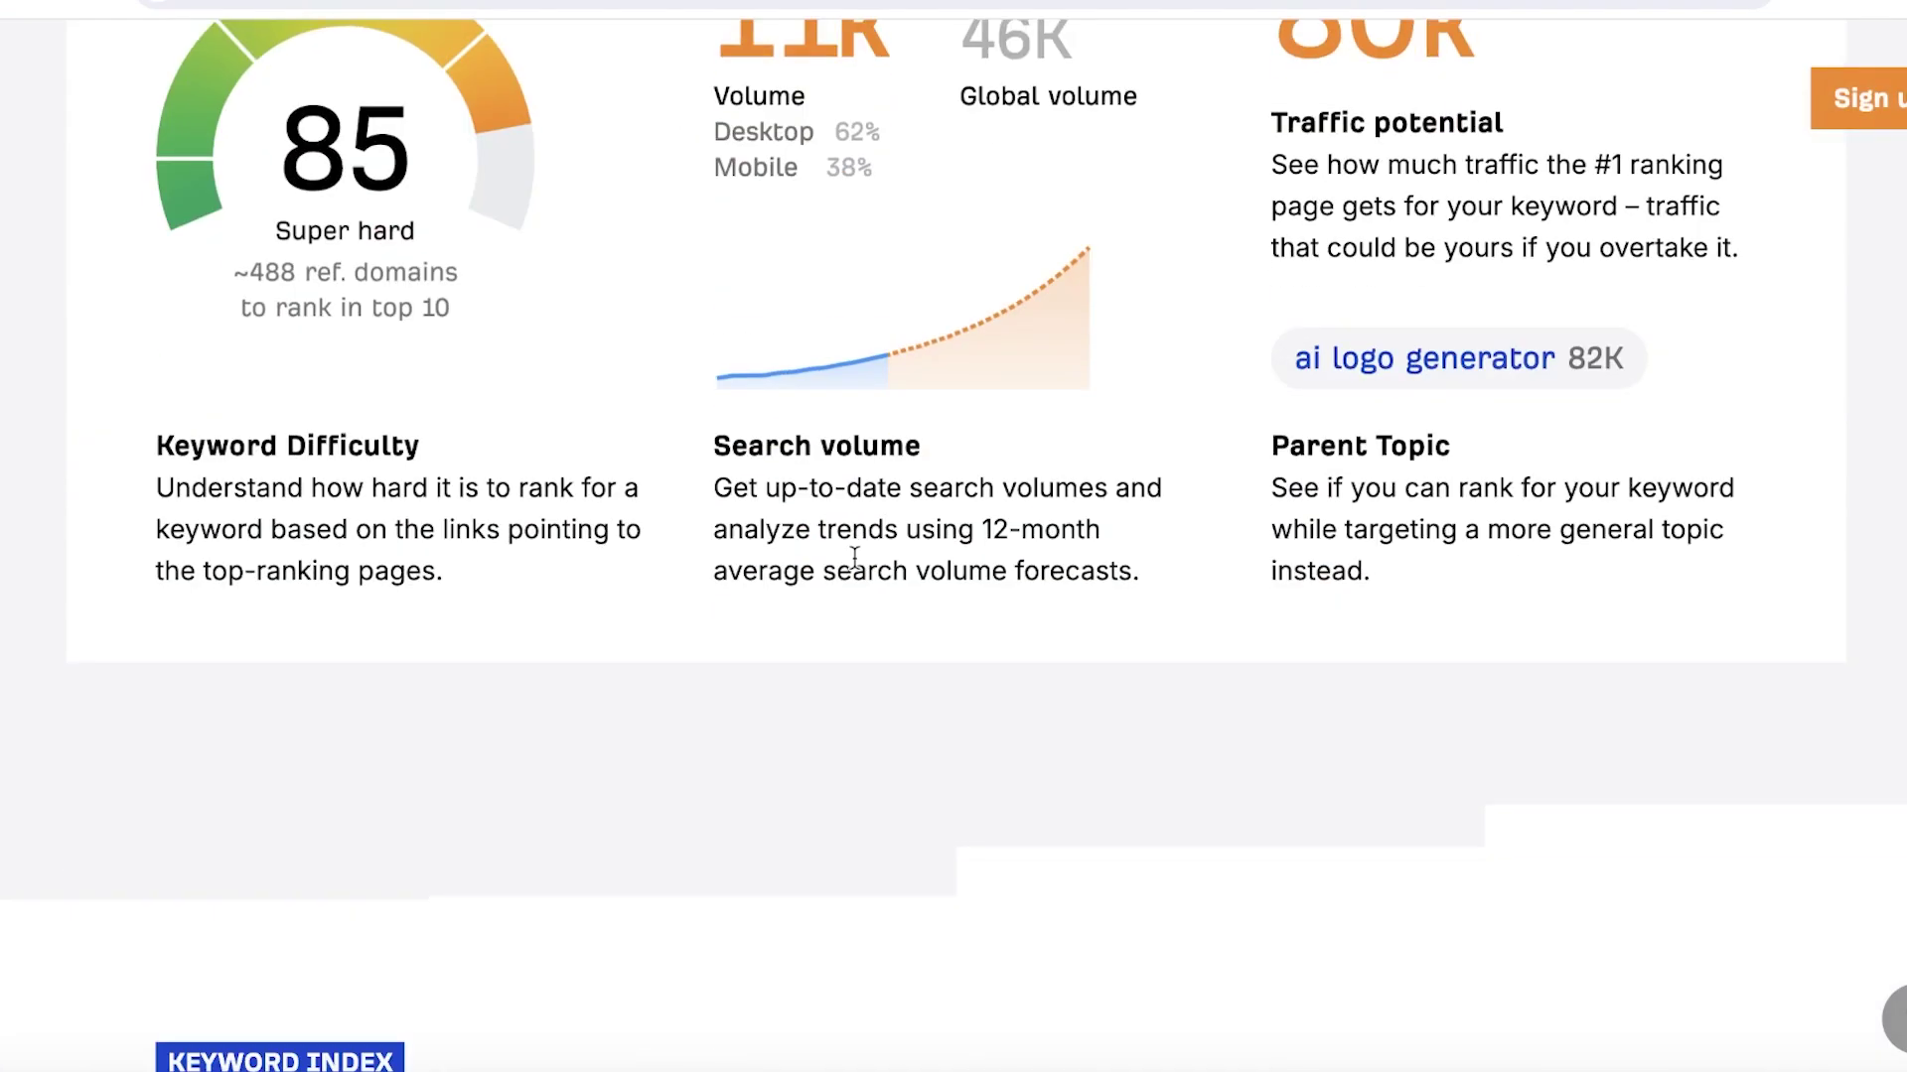
scroll(841, 566, down, 5)
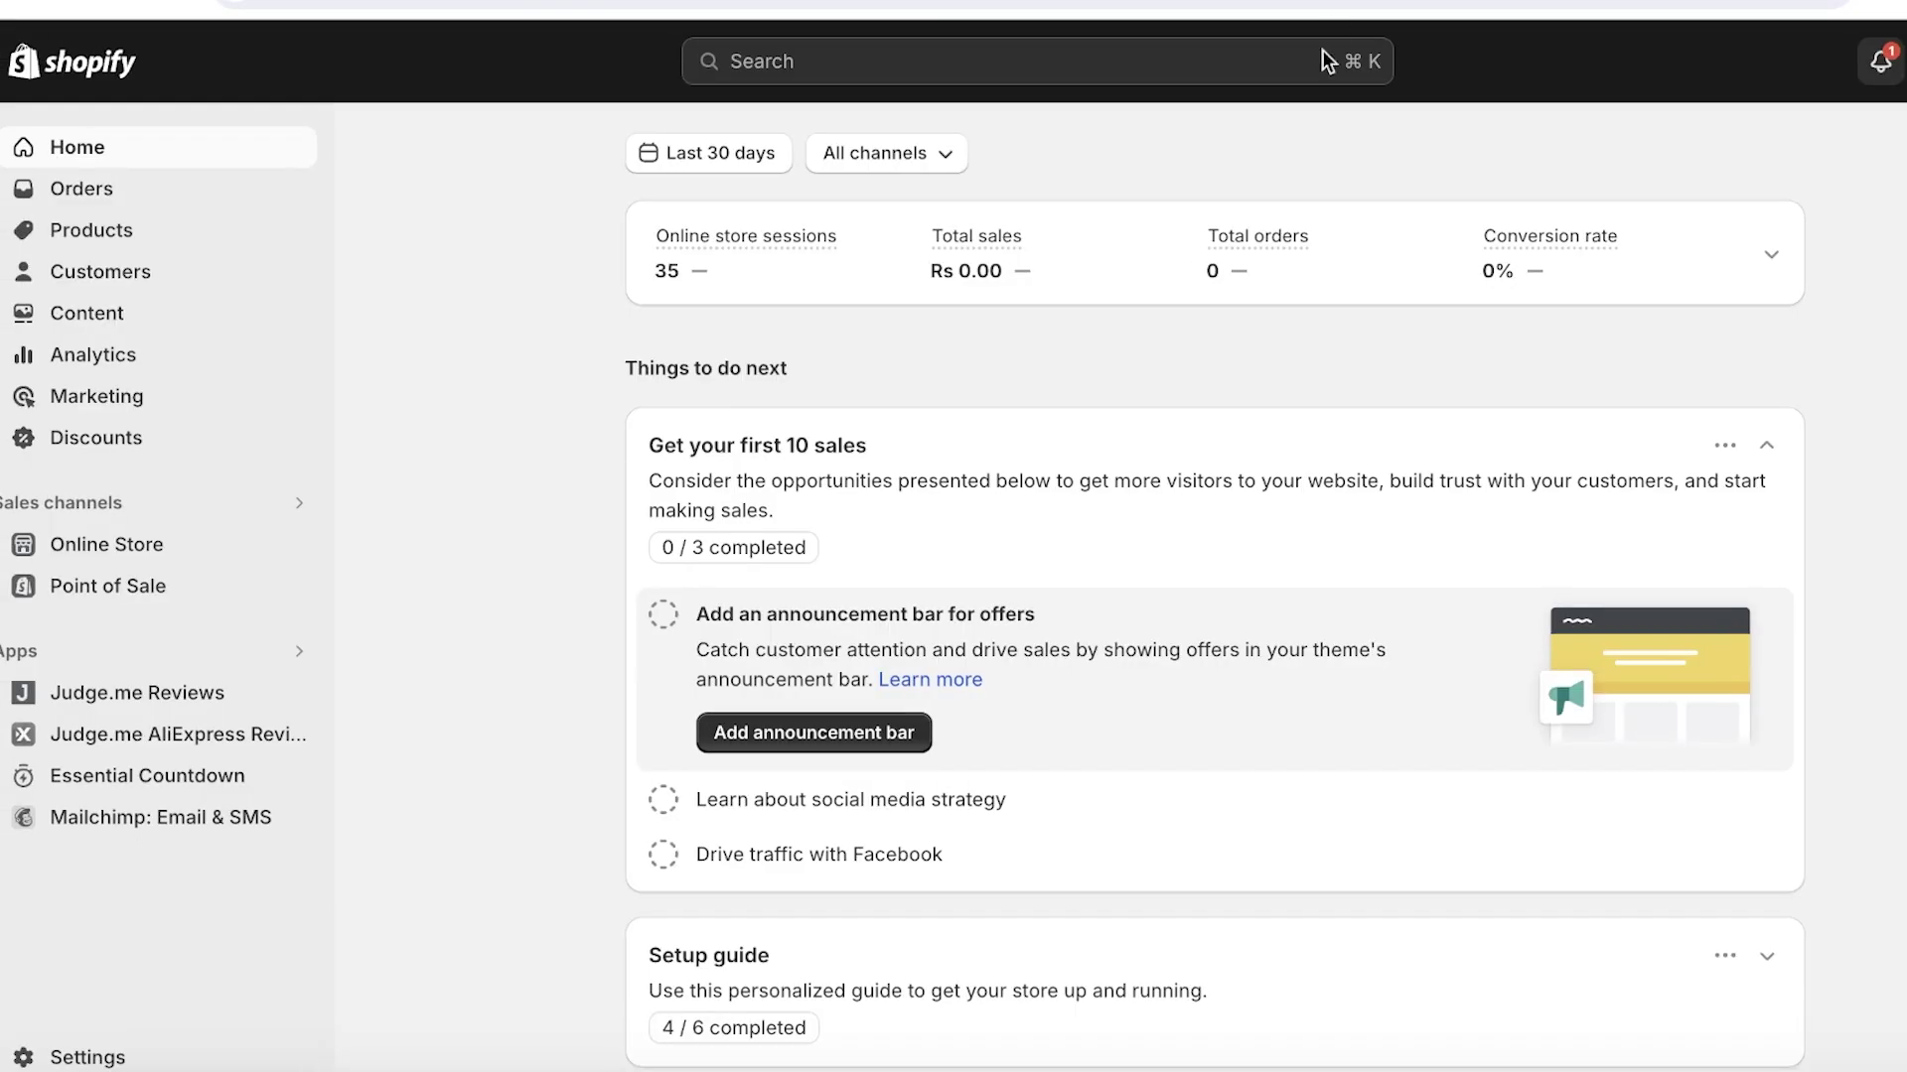
- Open Bodycon Bodylicious Dress from Products and place the cursor in its Description editor
click(104, 228)
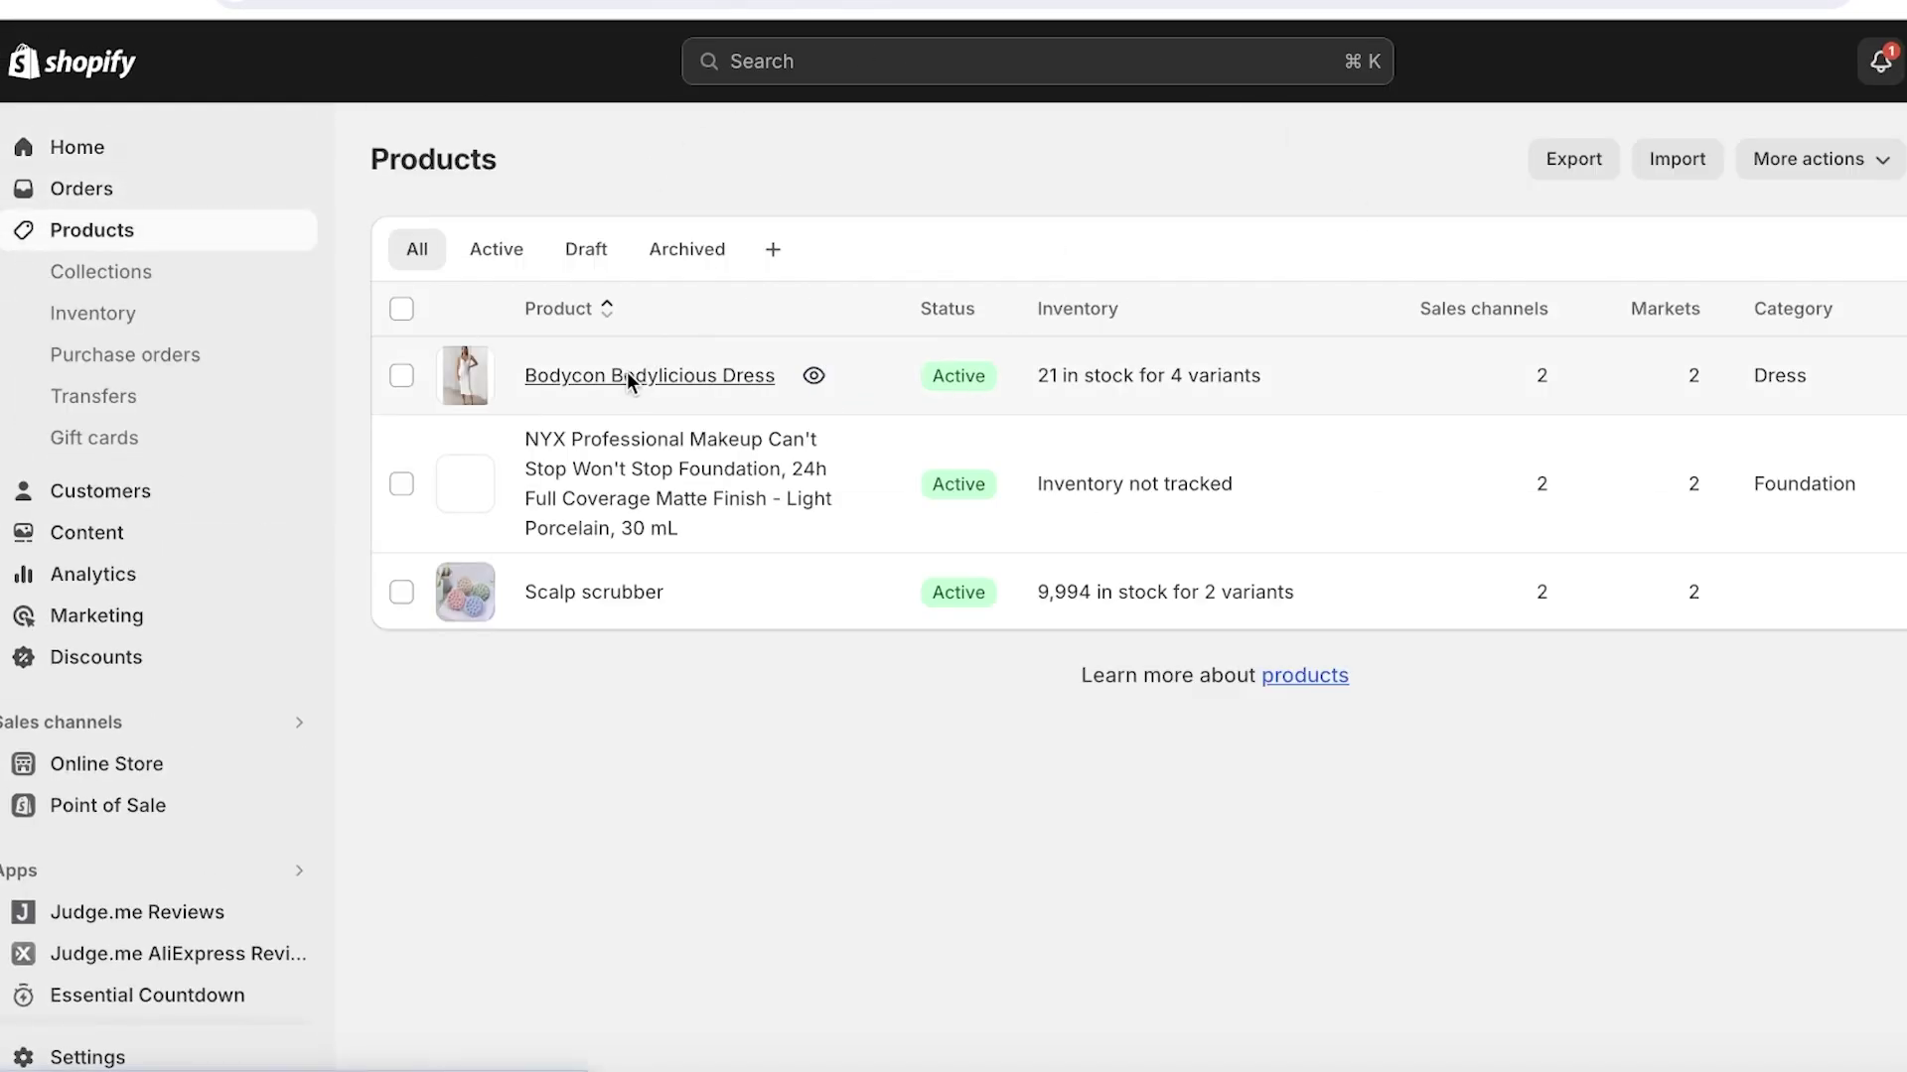
click(627, 371)
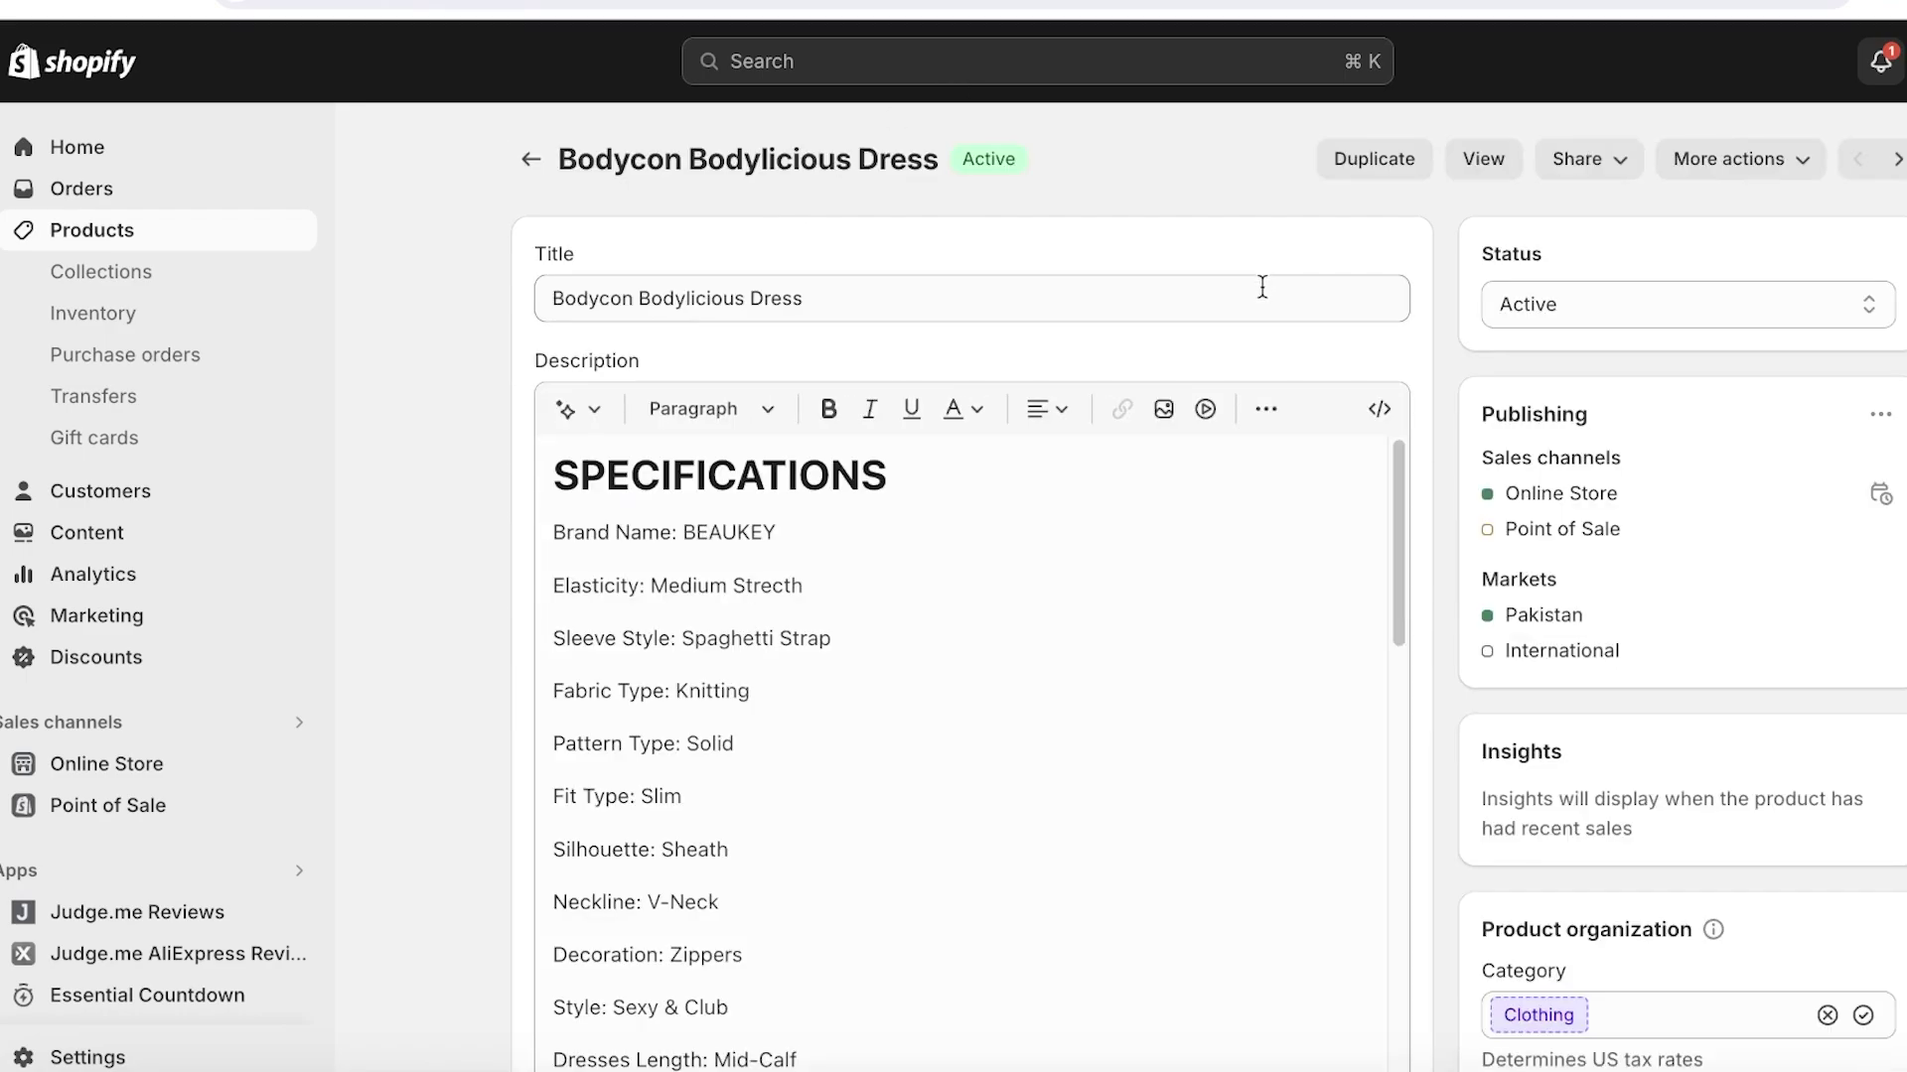
scroll(821, 537, down, 2)
scroll(766, 537, up, 1)
click(552, 314)
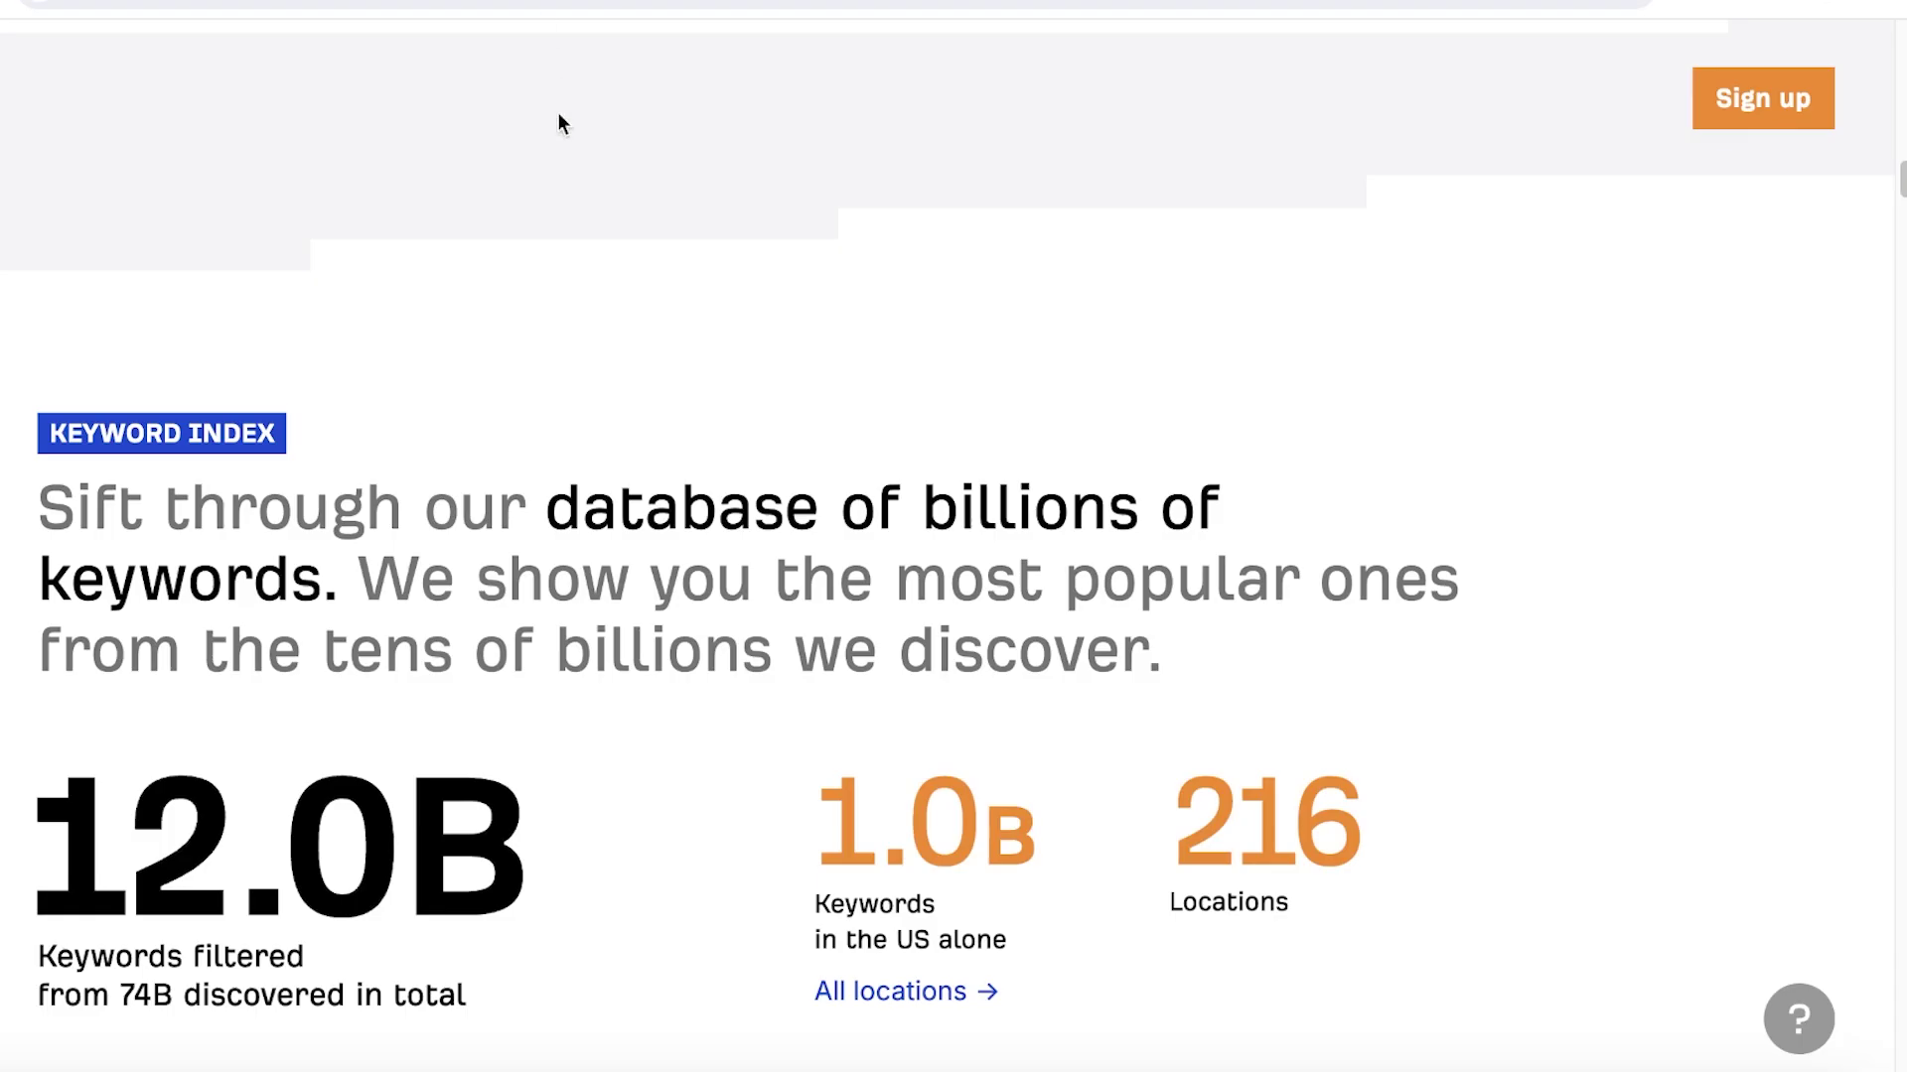
scroll(566, 199, up, 4)
scroll(572, 287, up, 10)
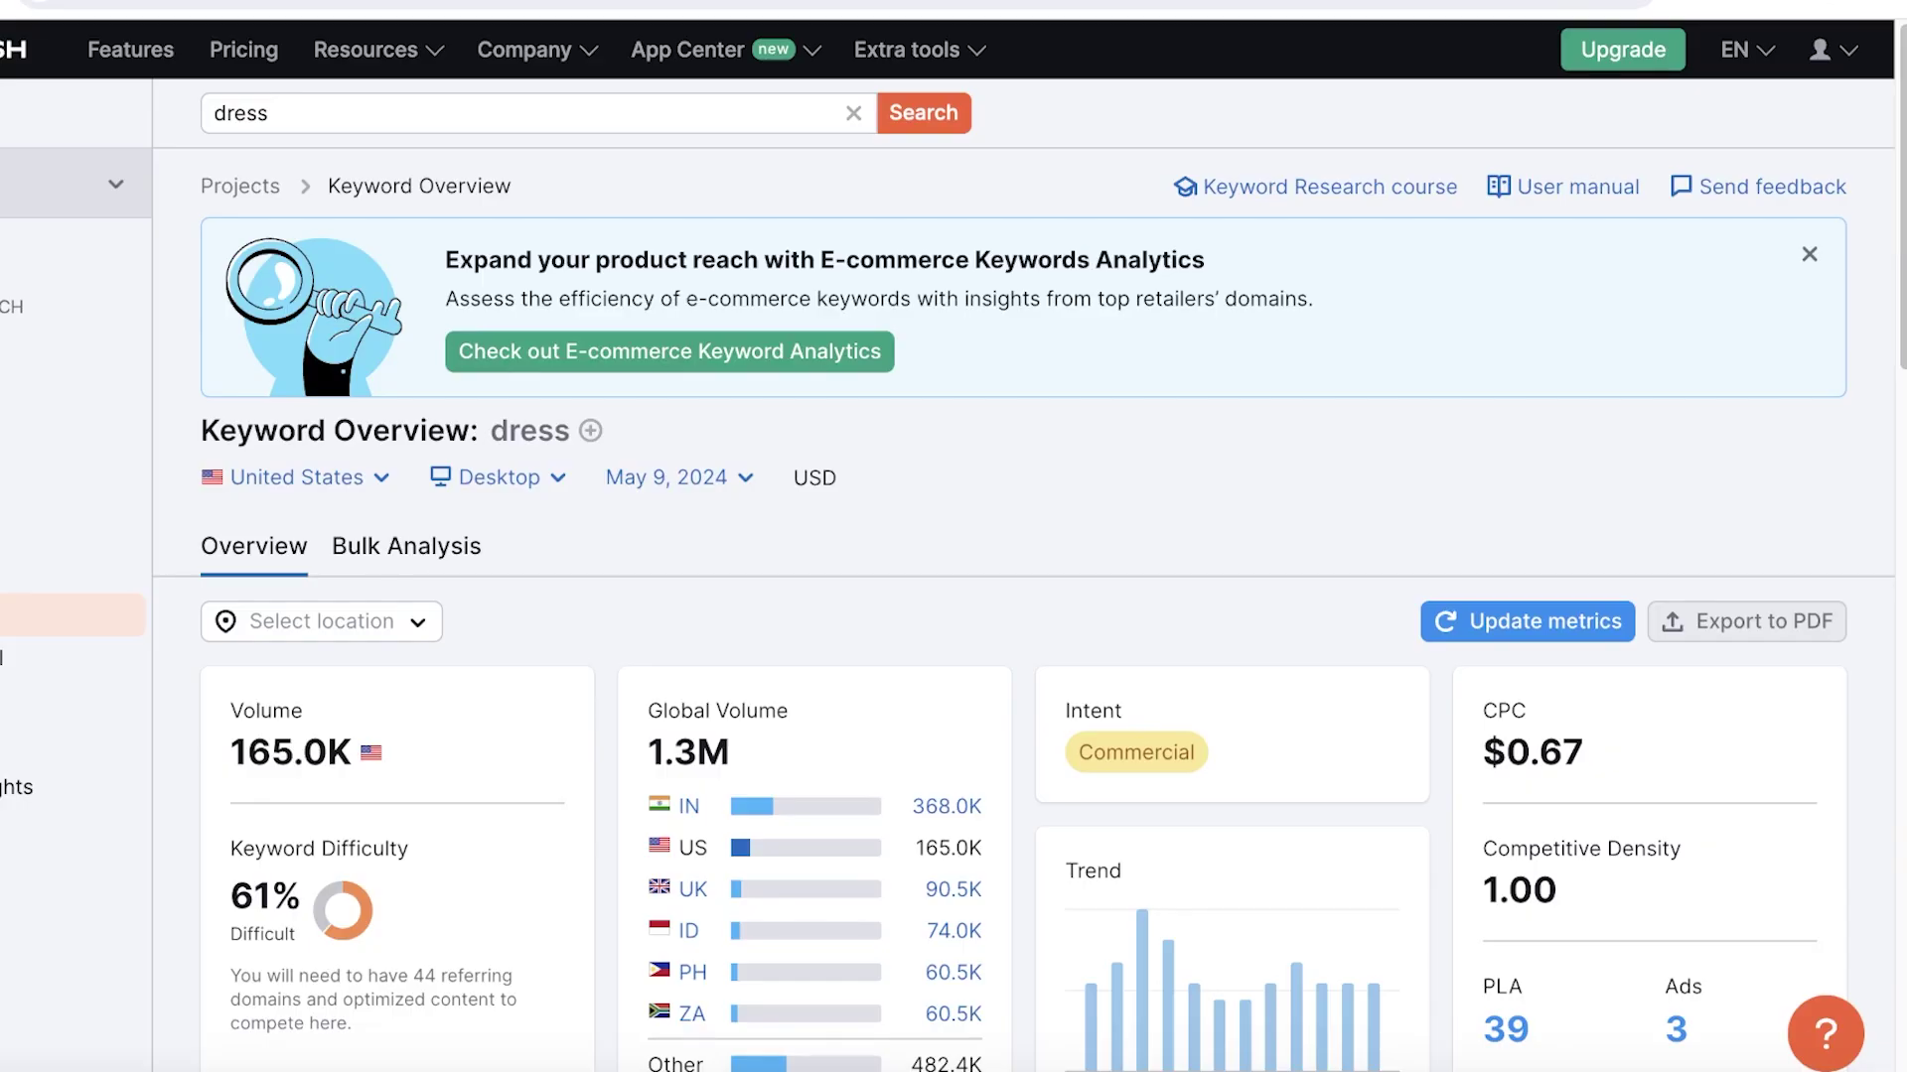
click(536, 113)
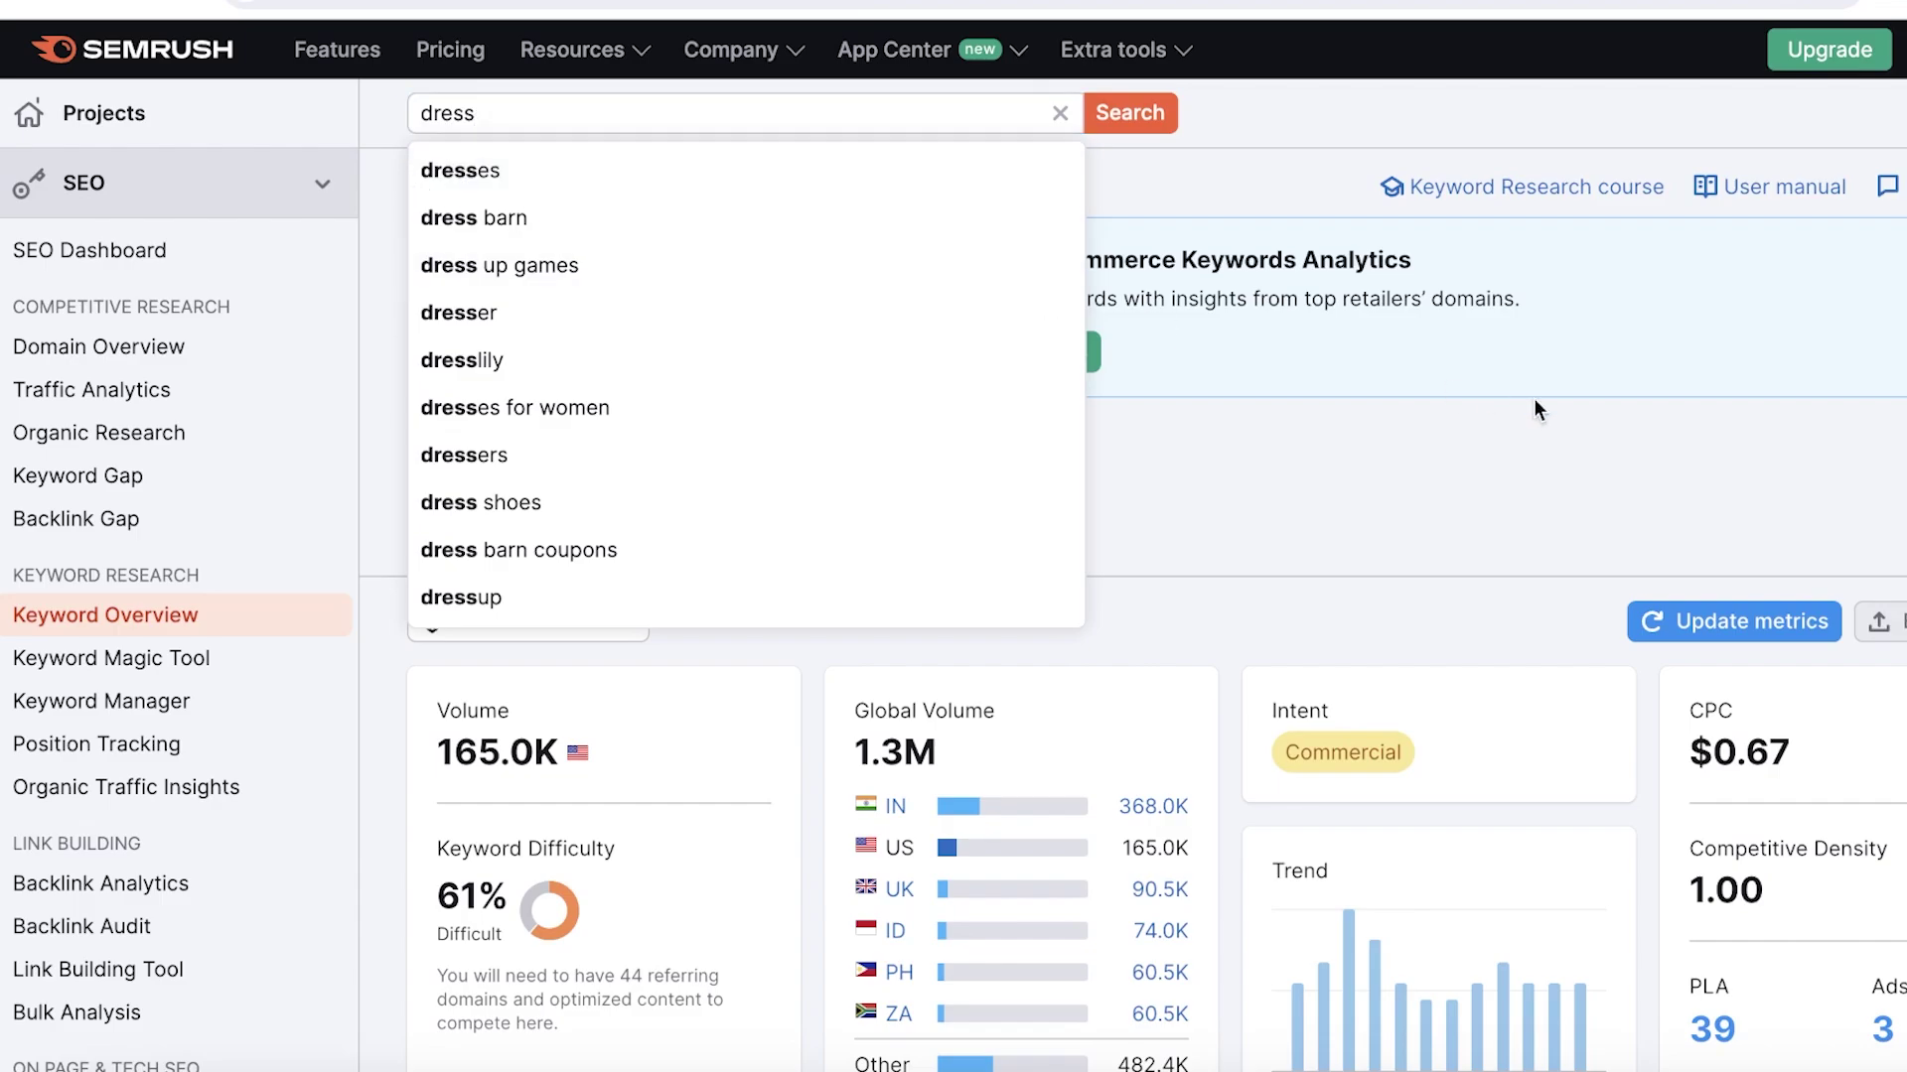
click(1533, 397)
scroll(1355, 554, down, 3)
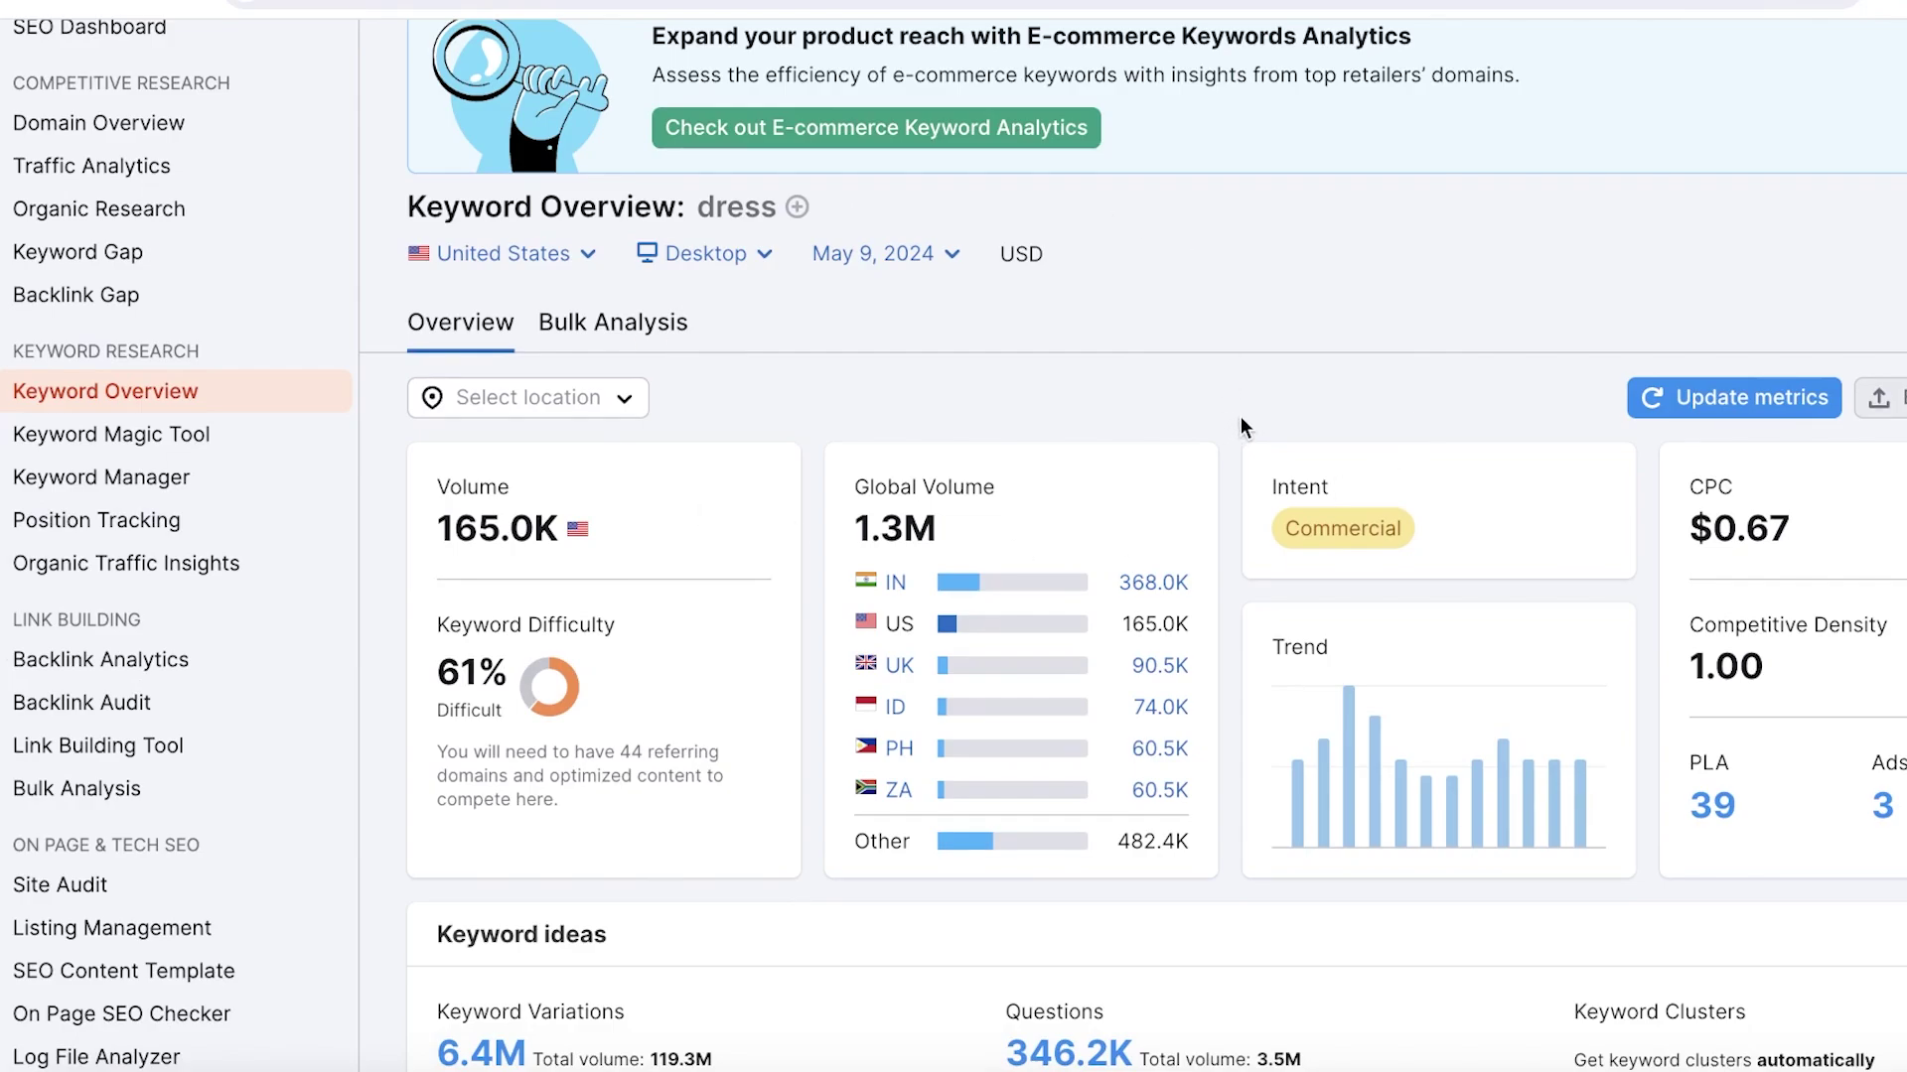
scroll(1241, 415, down, 7)
scroll(1237, 411, down, 1)
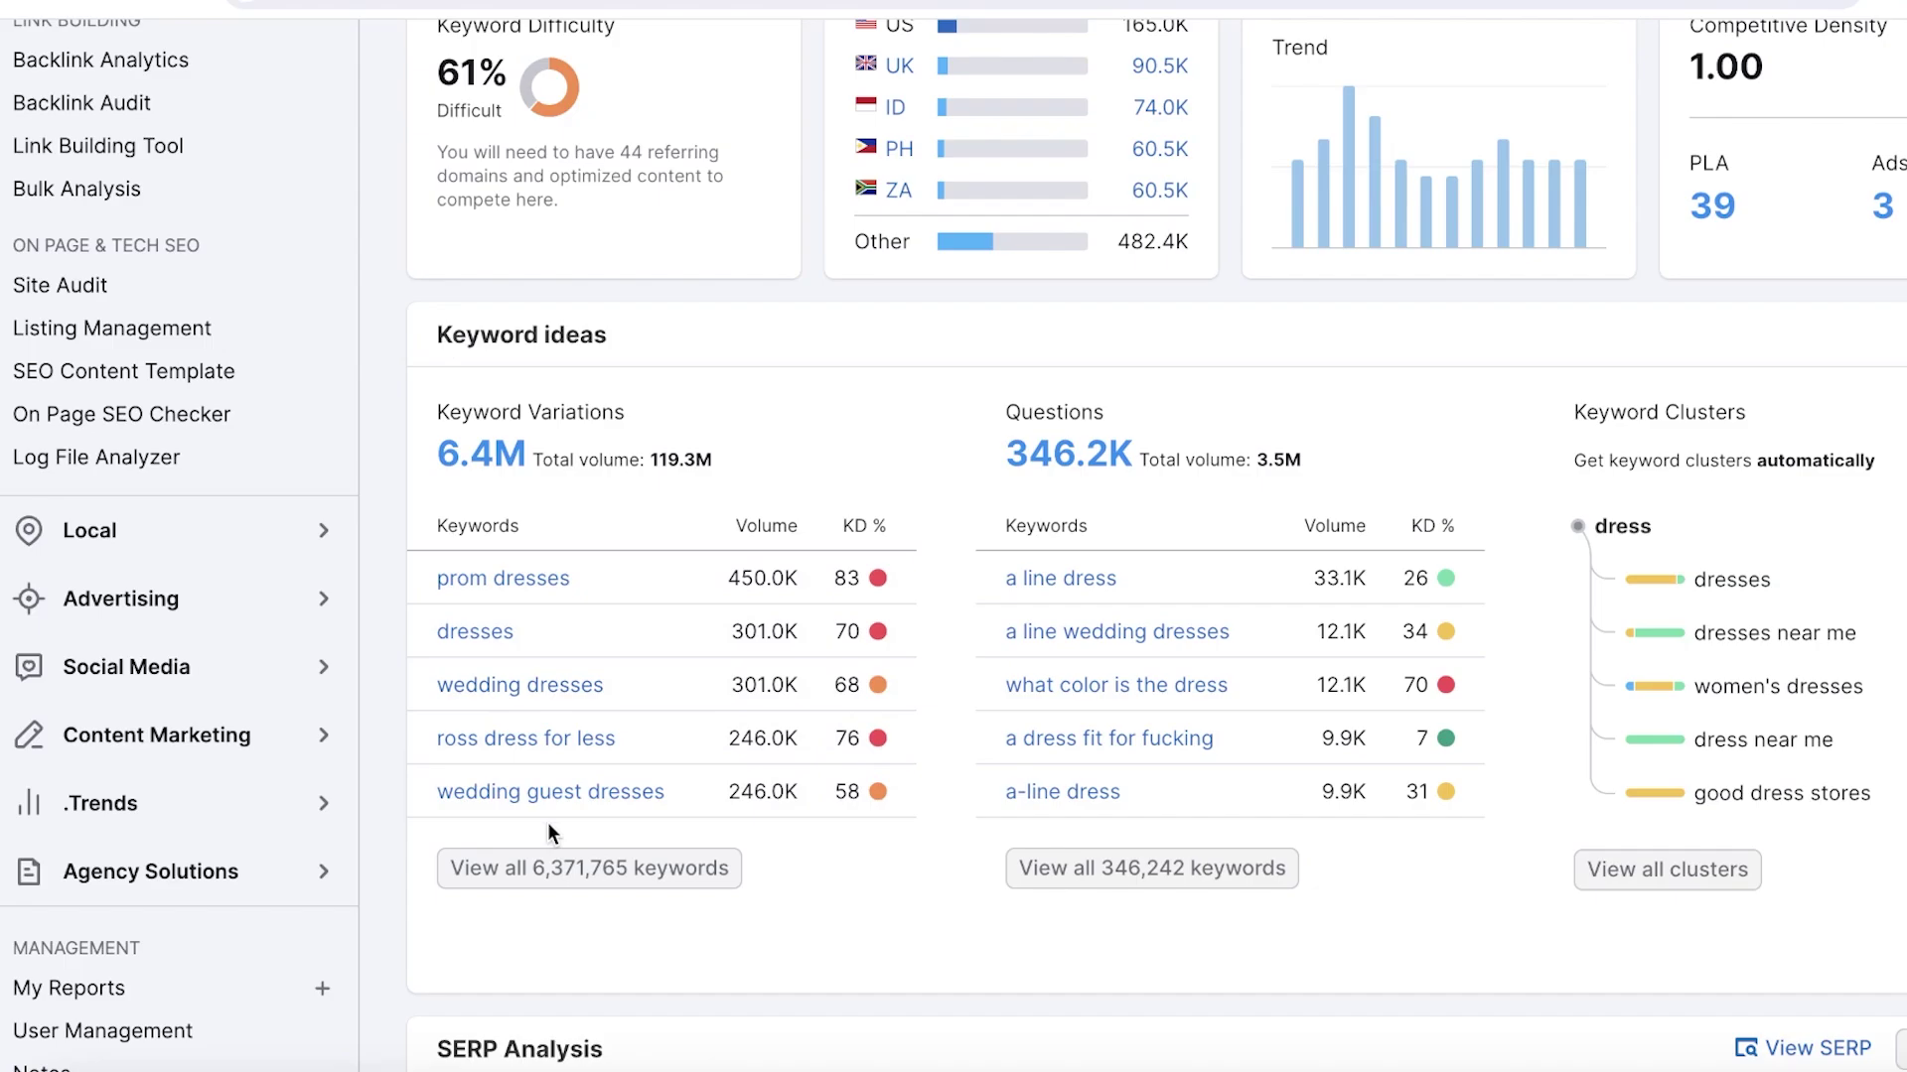
scroll(1218, 484, down, 3)
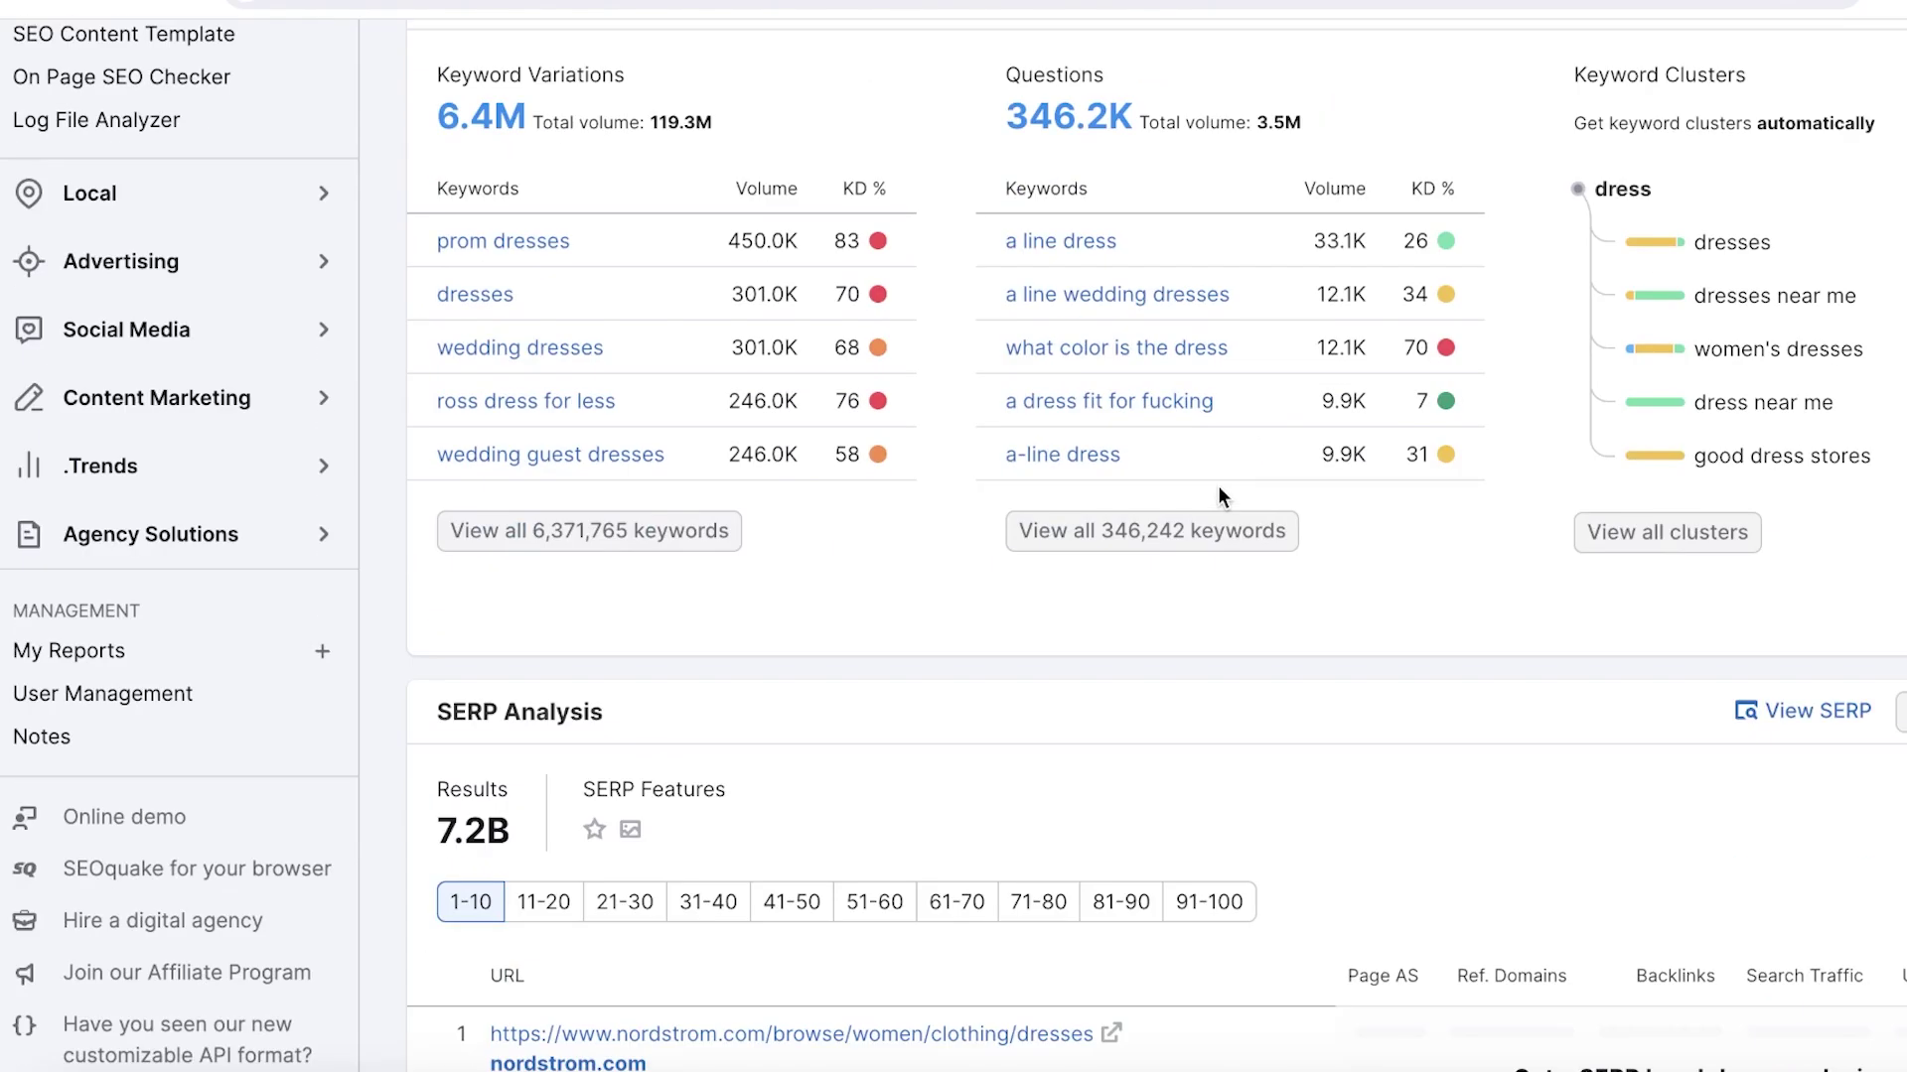
scroll(1219, 487, down, 4)
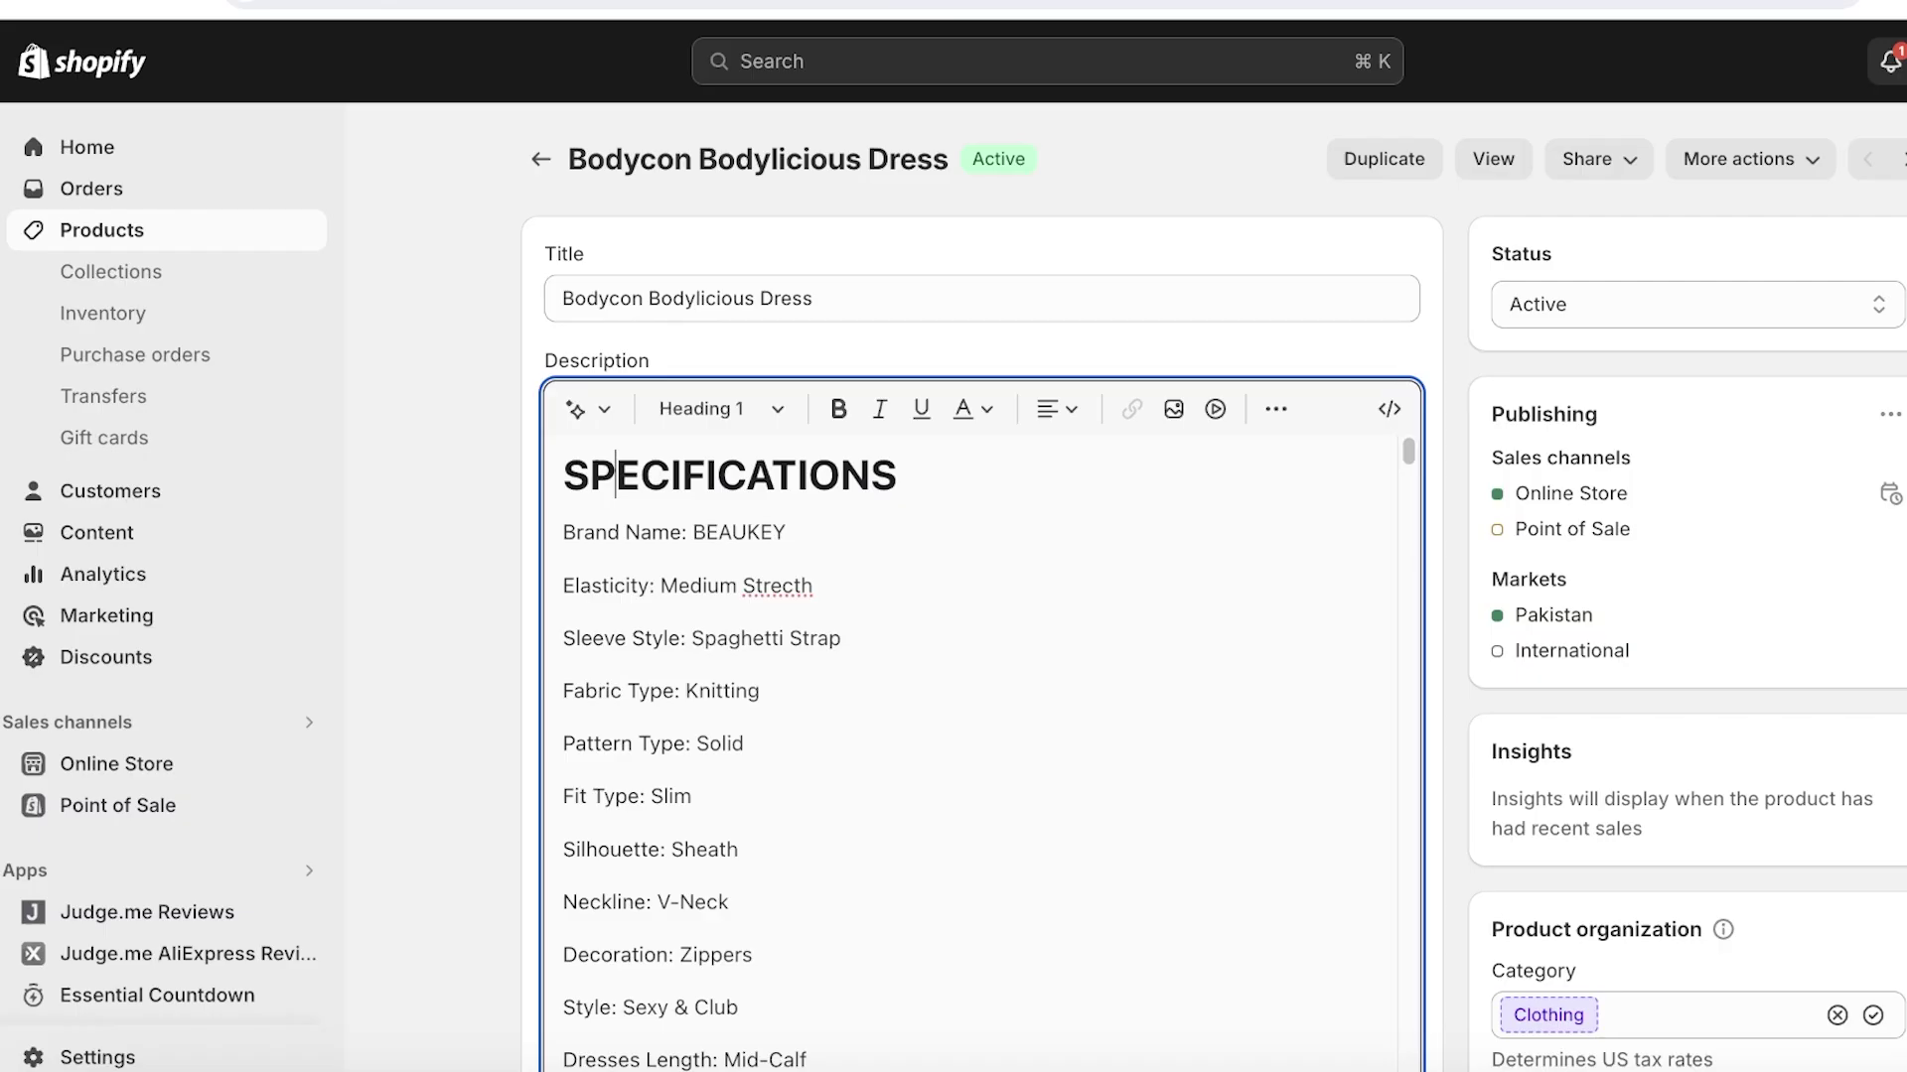
scroll(1119, 506, down, 10)
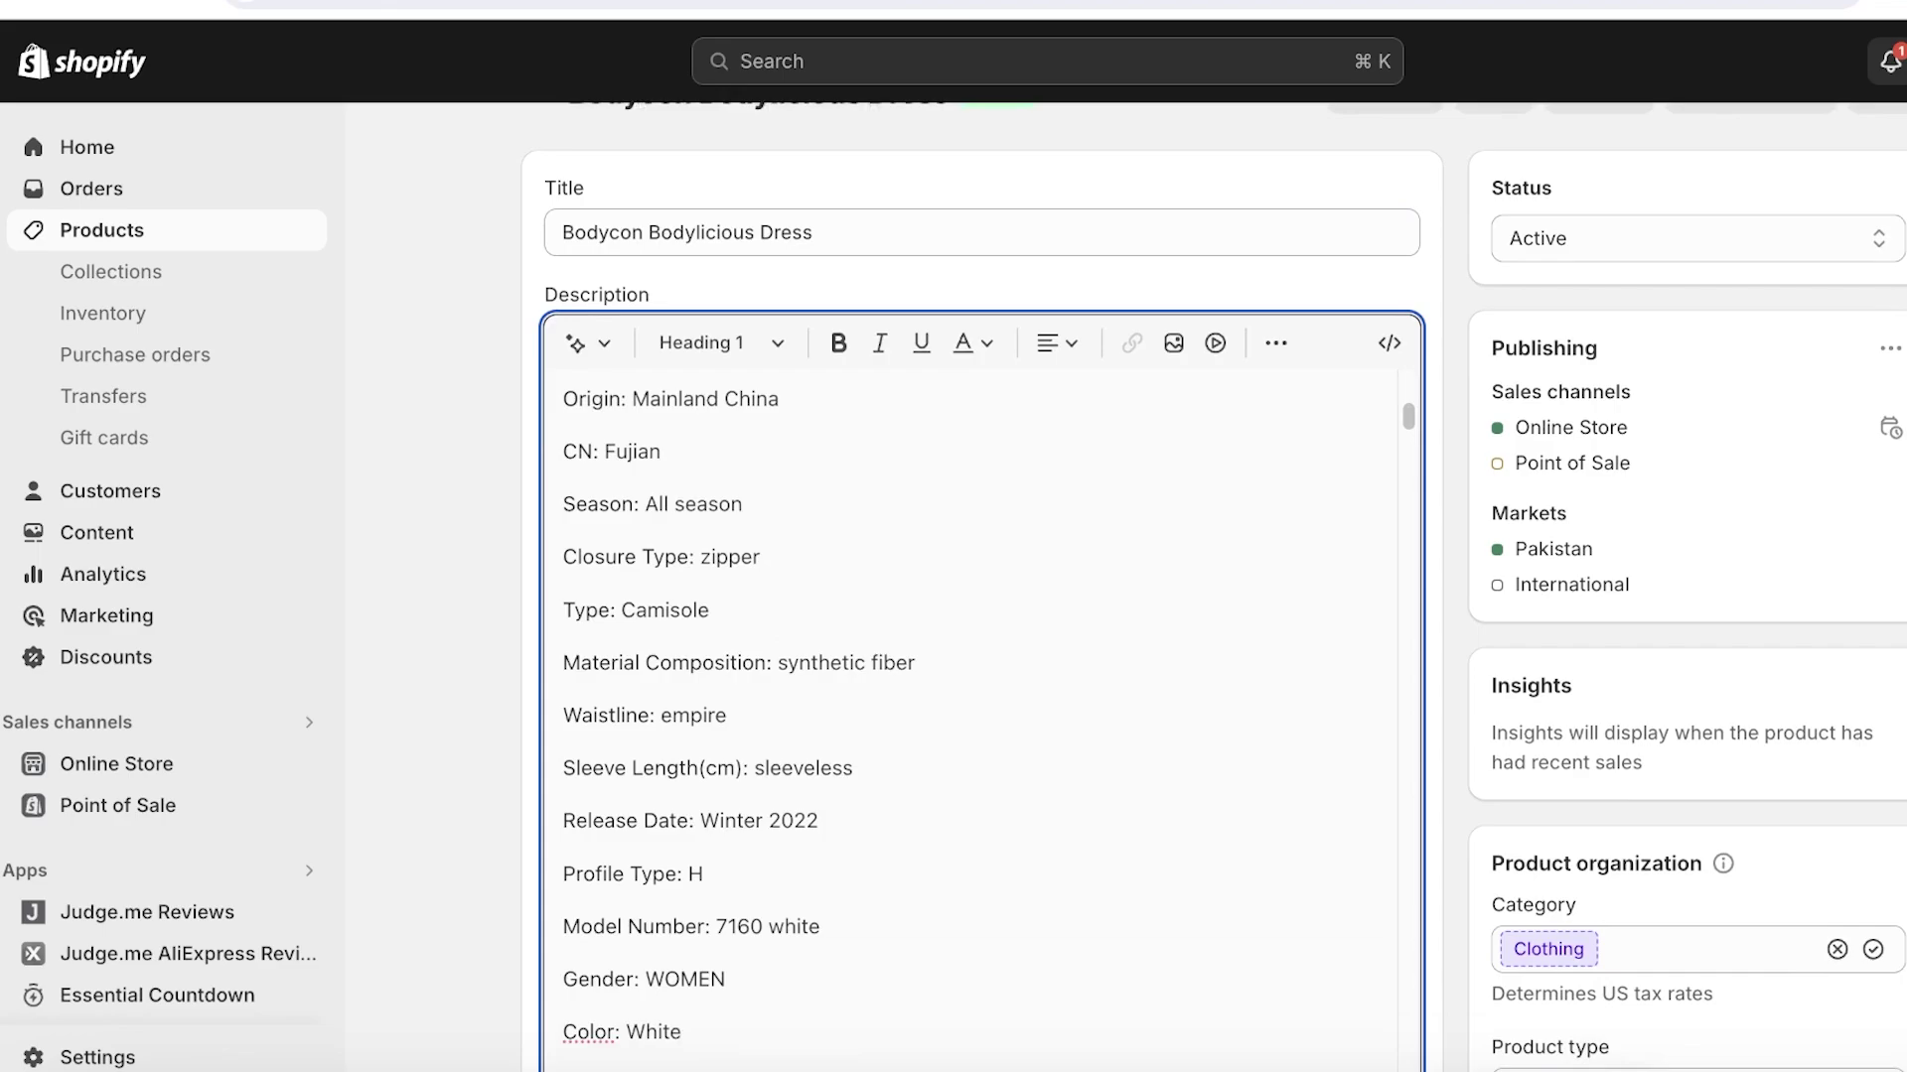
scroll(760, 464, down, 2)
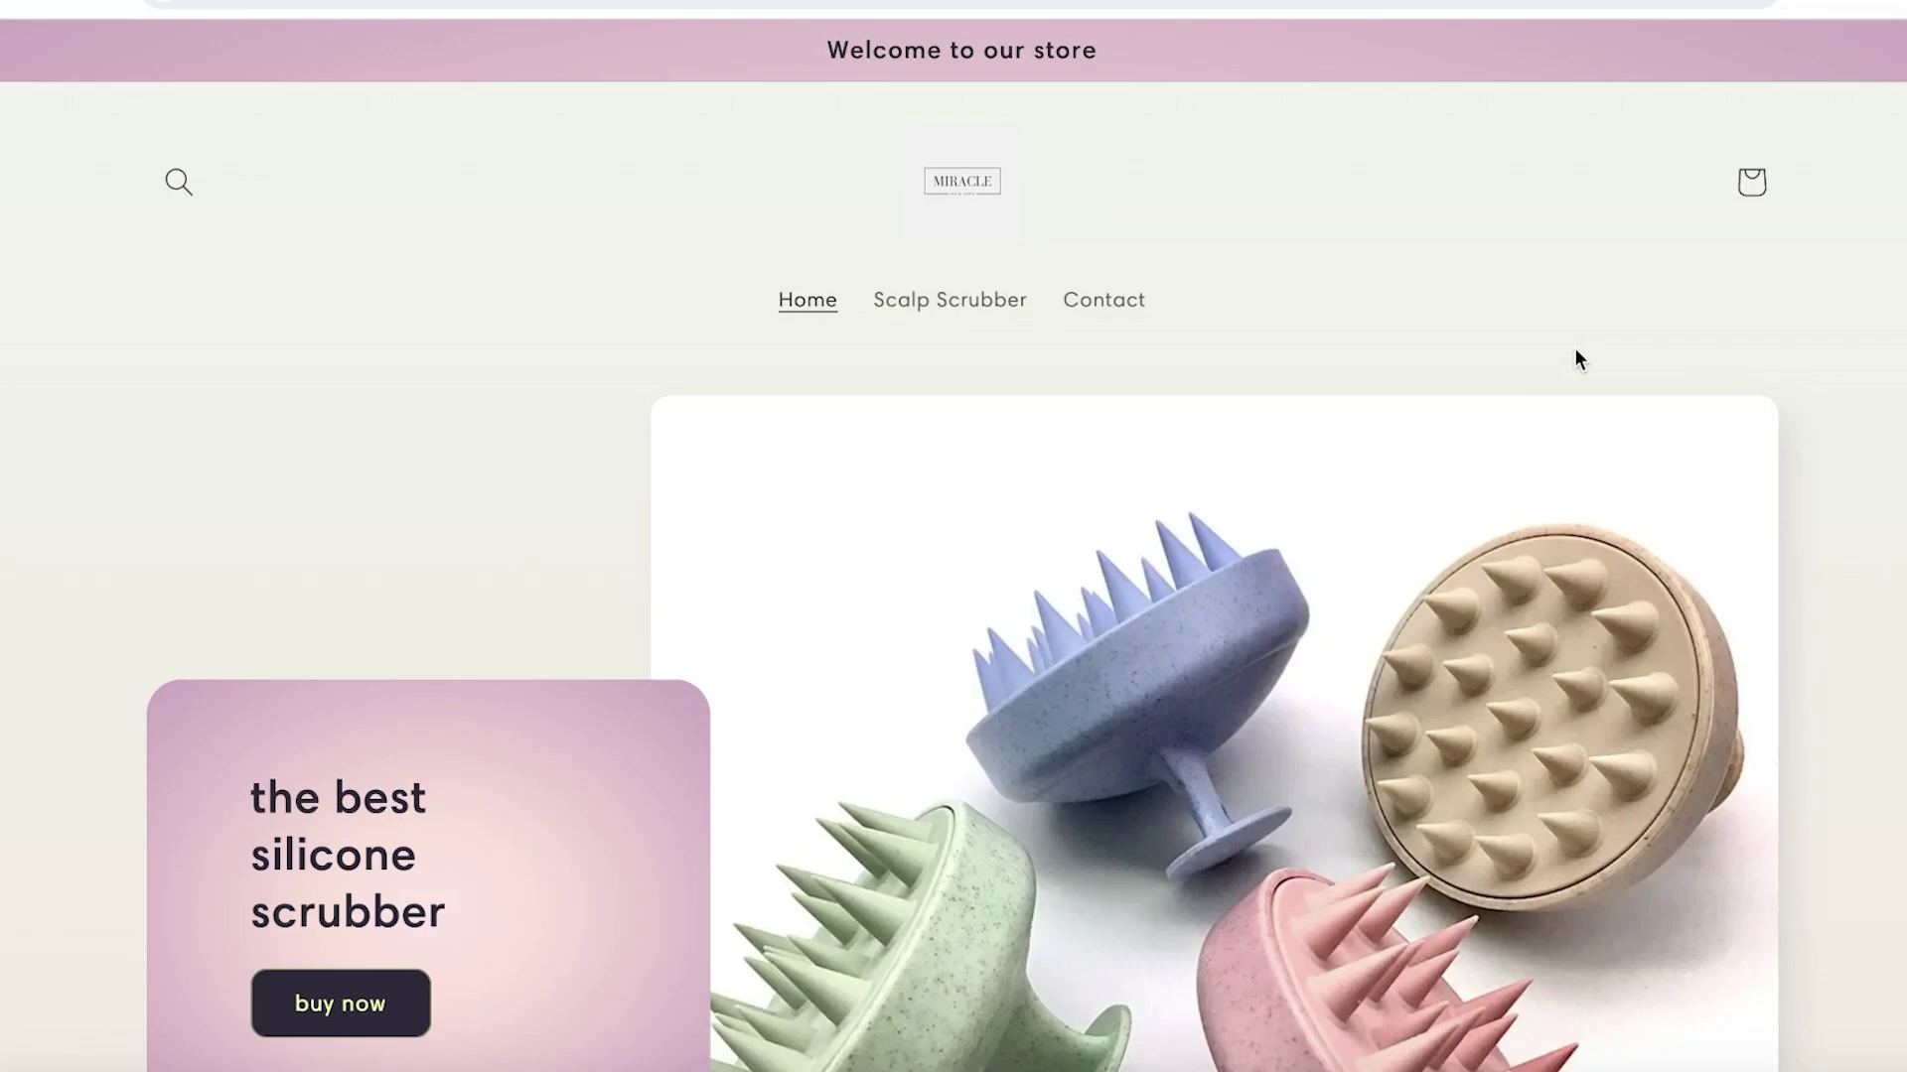
- Scroll the live storefront past the silicone scrubber hero to the Scalp scrubber product
scroll(1579, 360, down, 2)
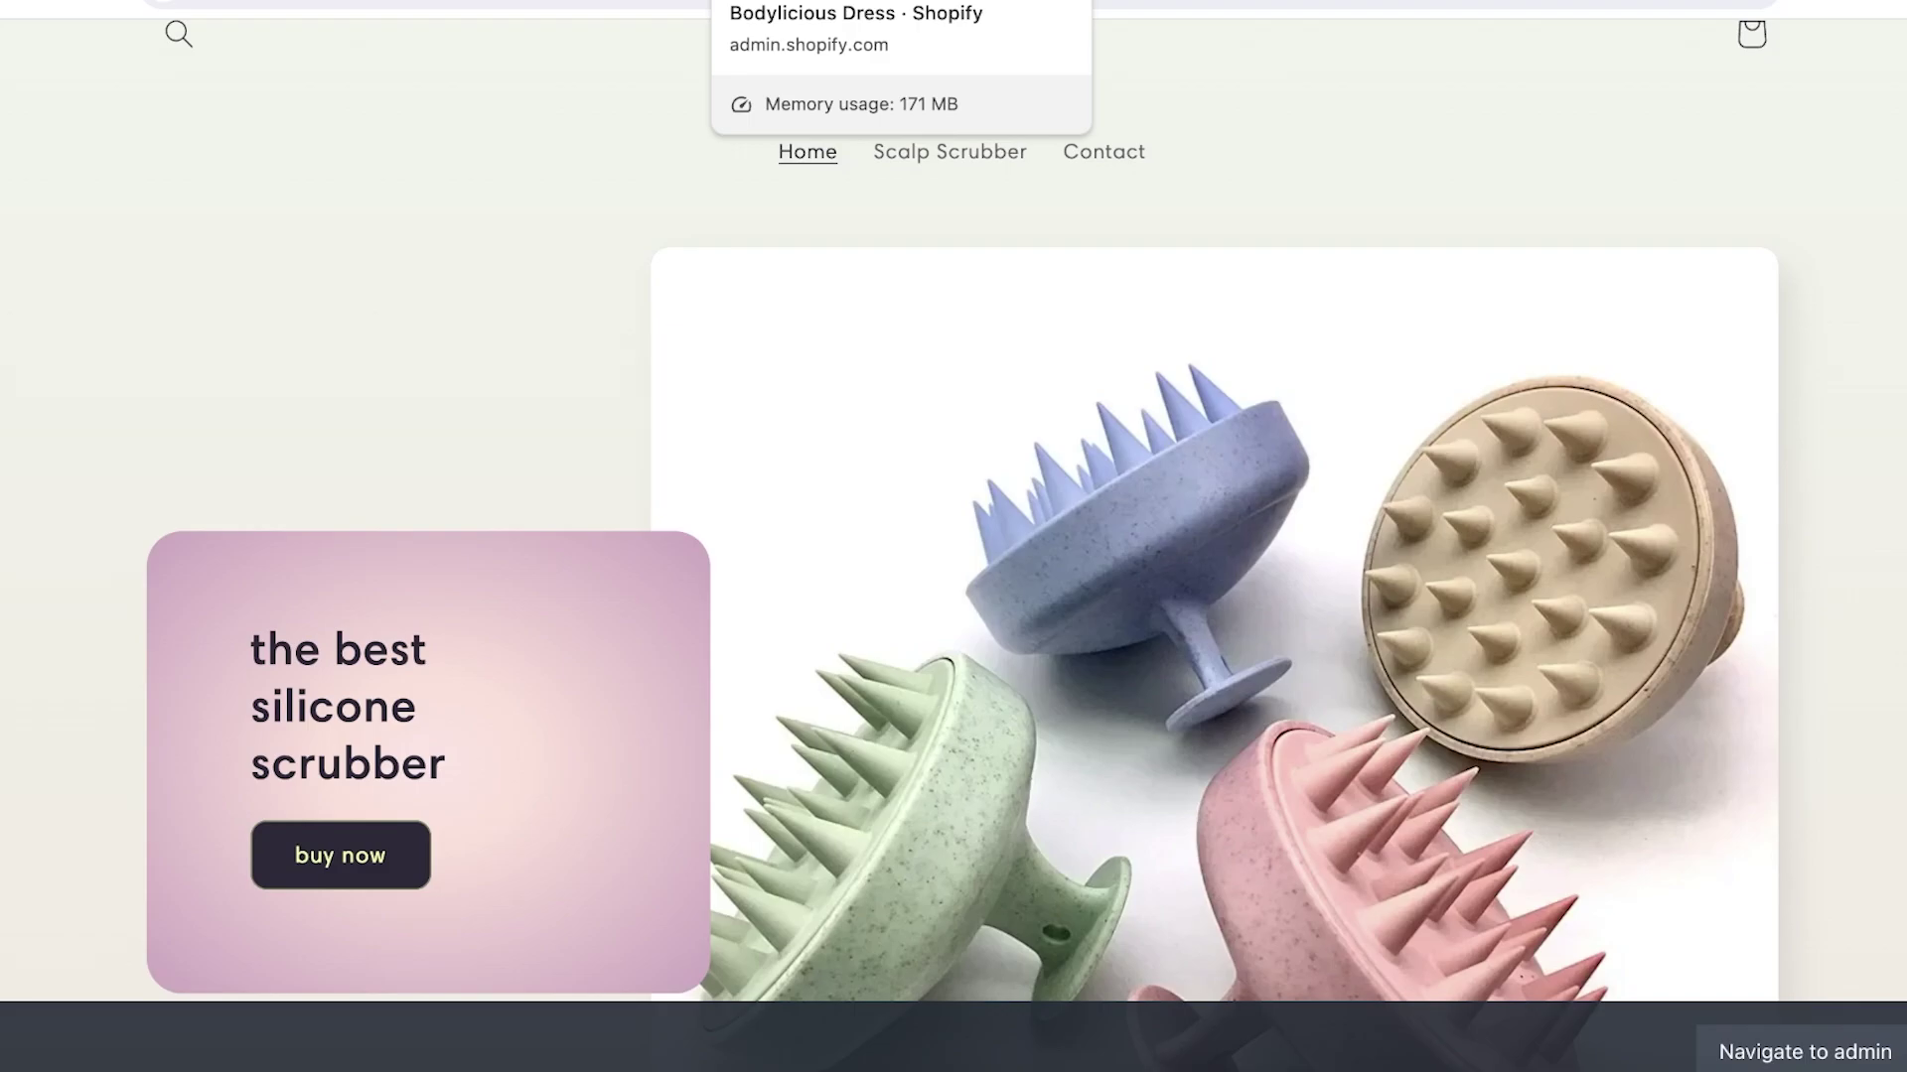
scroll(993, 278, down, 3)
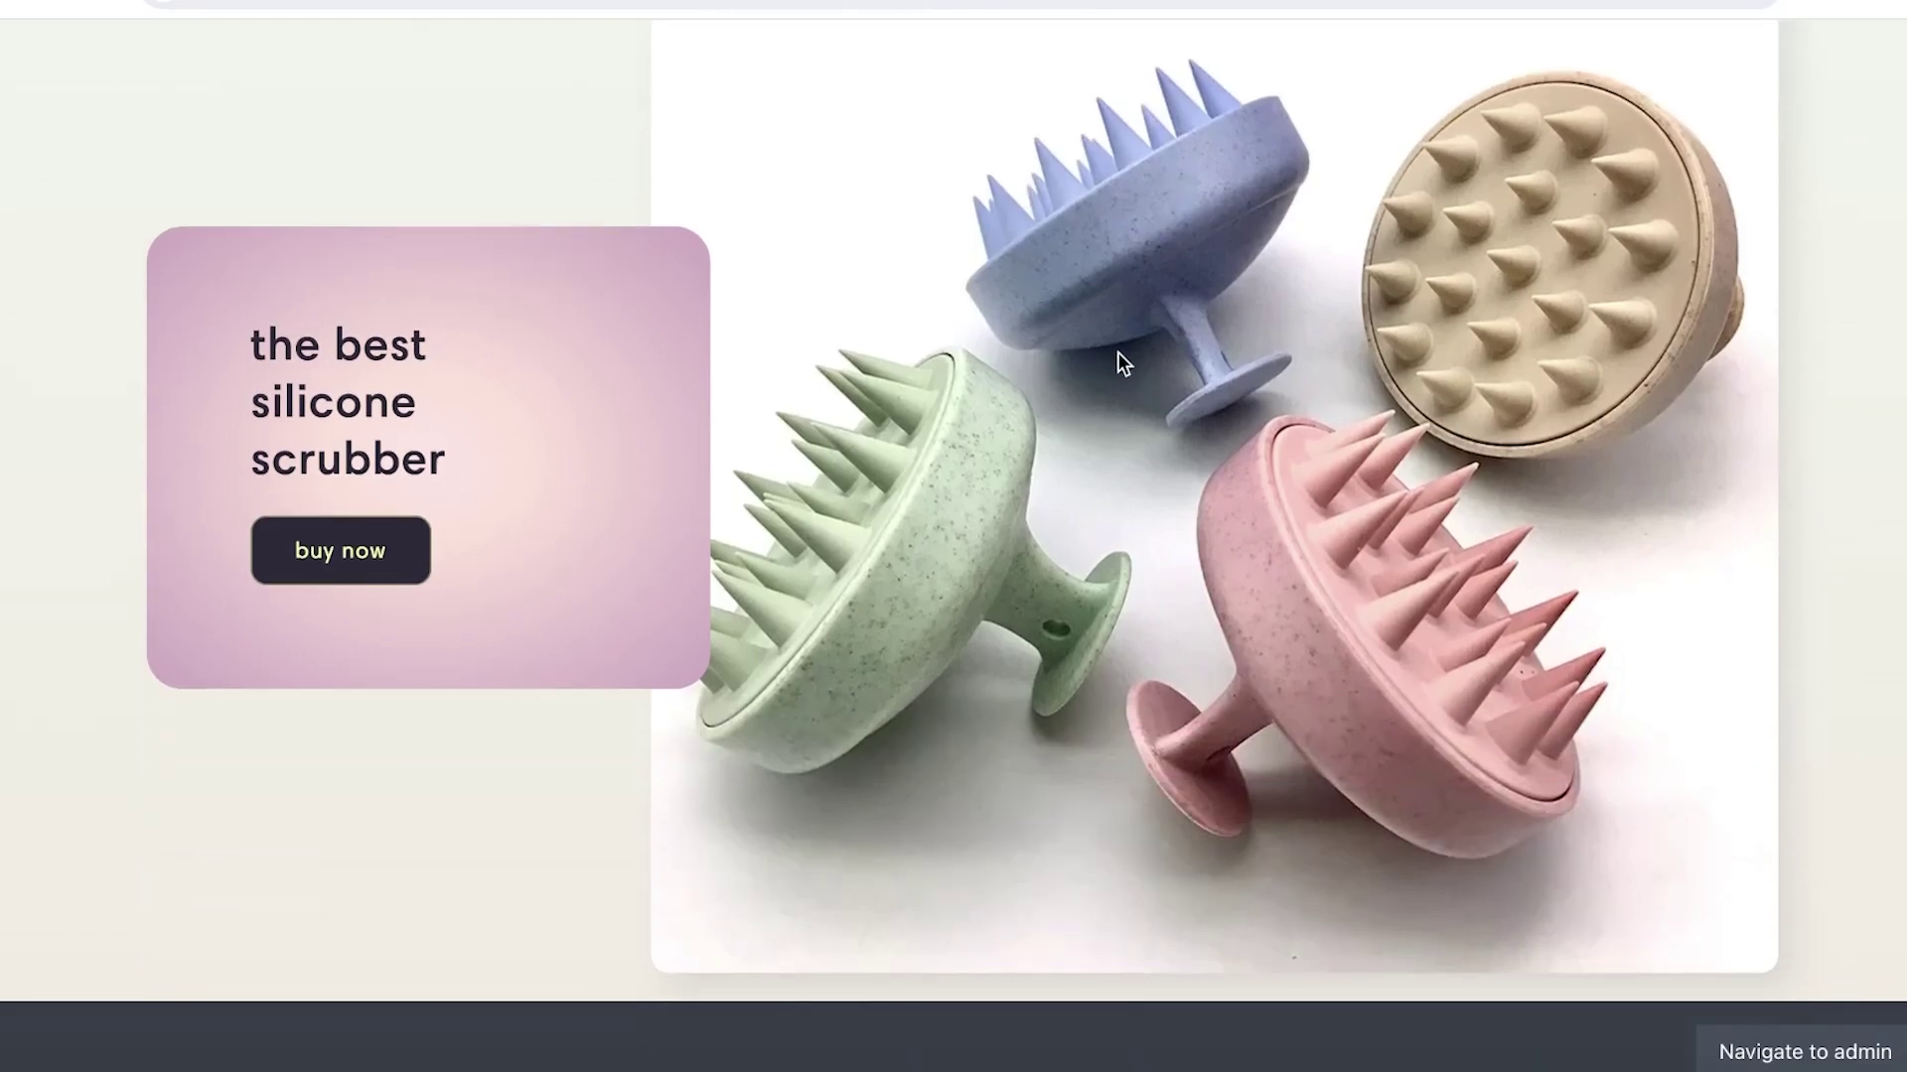
scroll(1122, 360, up, 3)
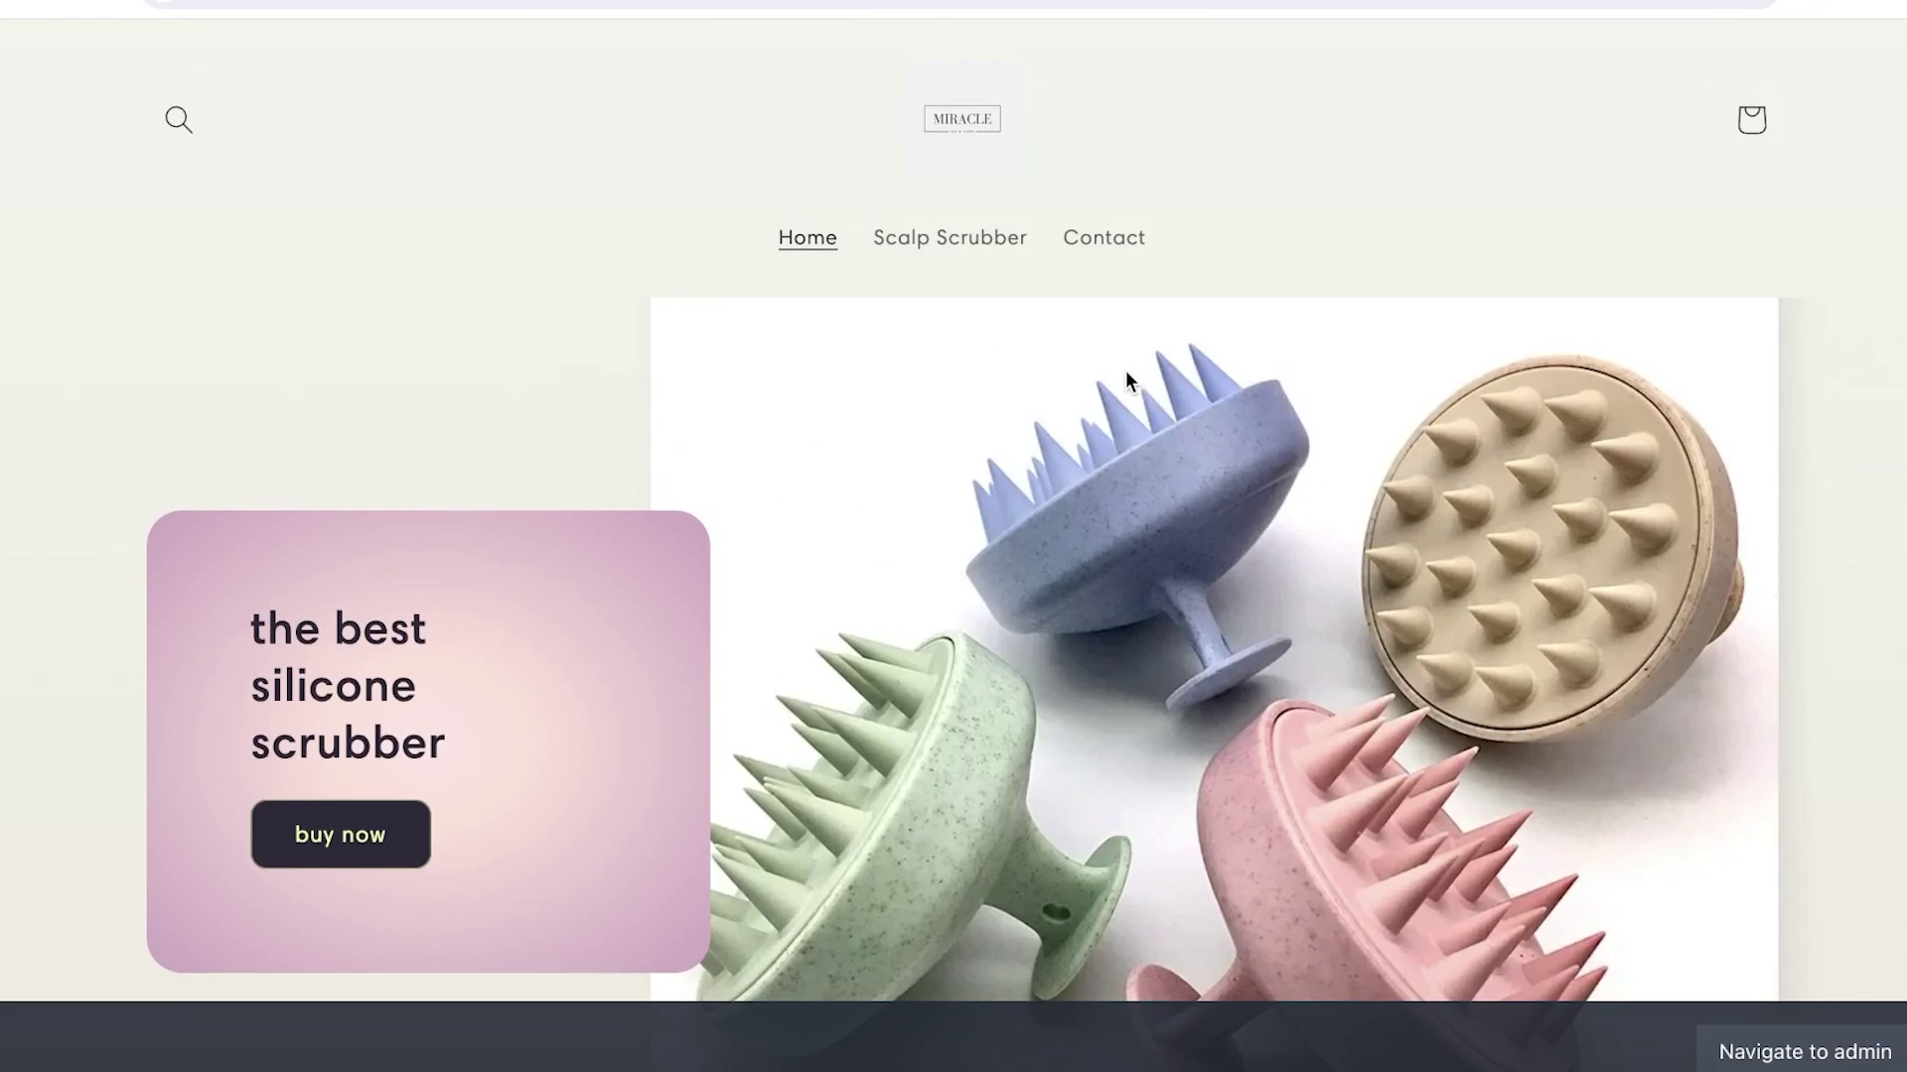
scroll(1124, 372, down, 3)
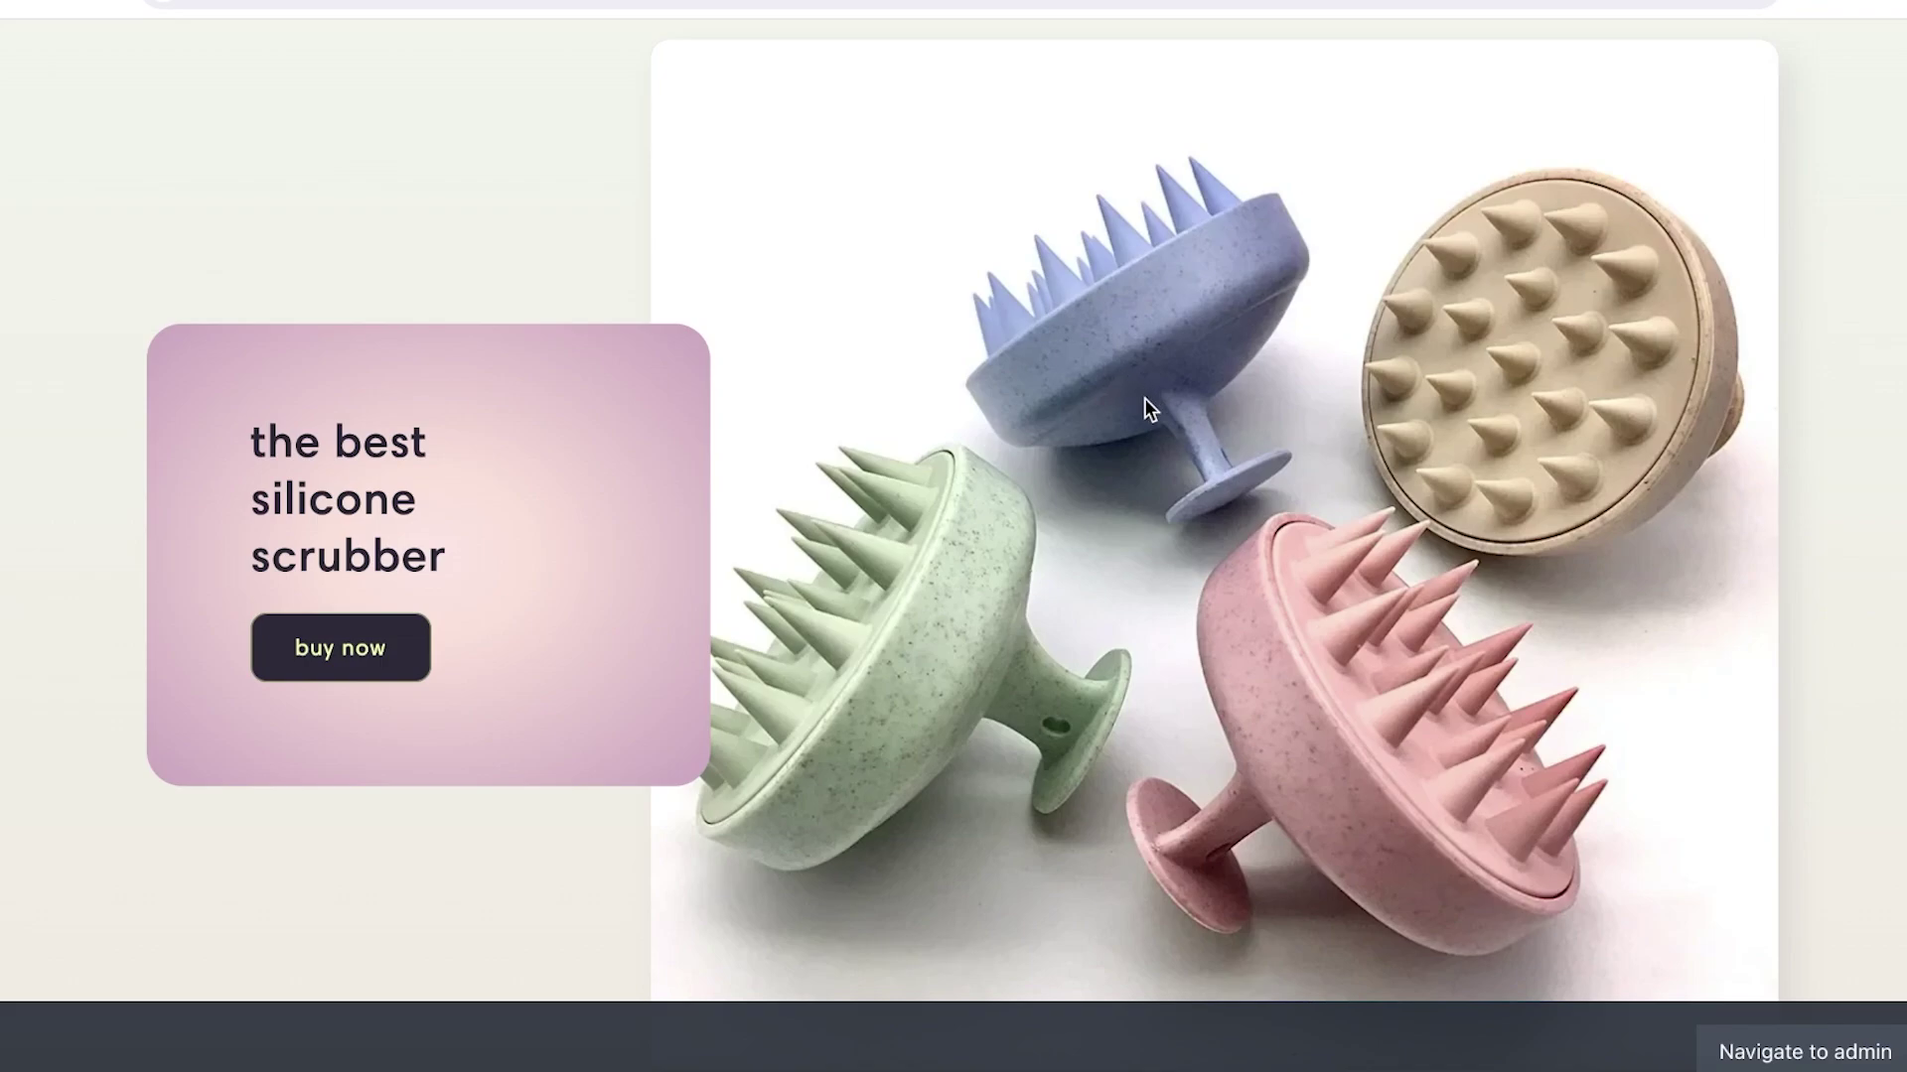
scroll(1144, 397, down, 2)
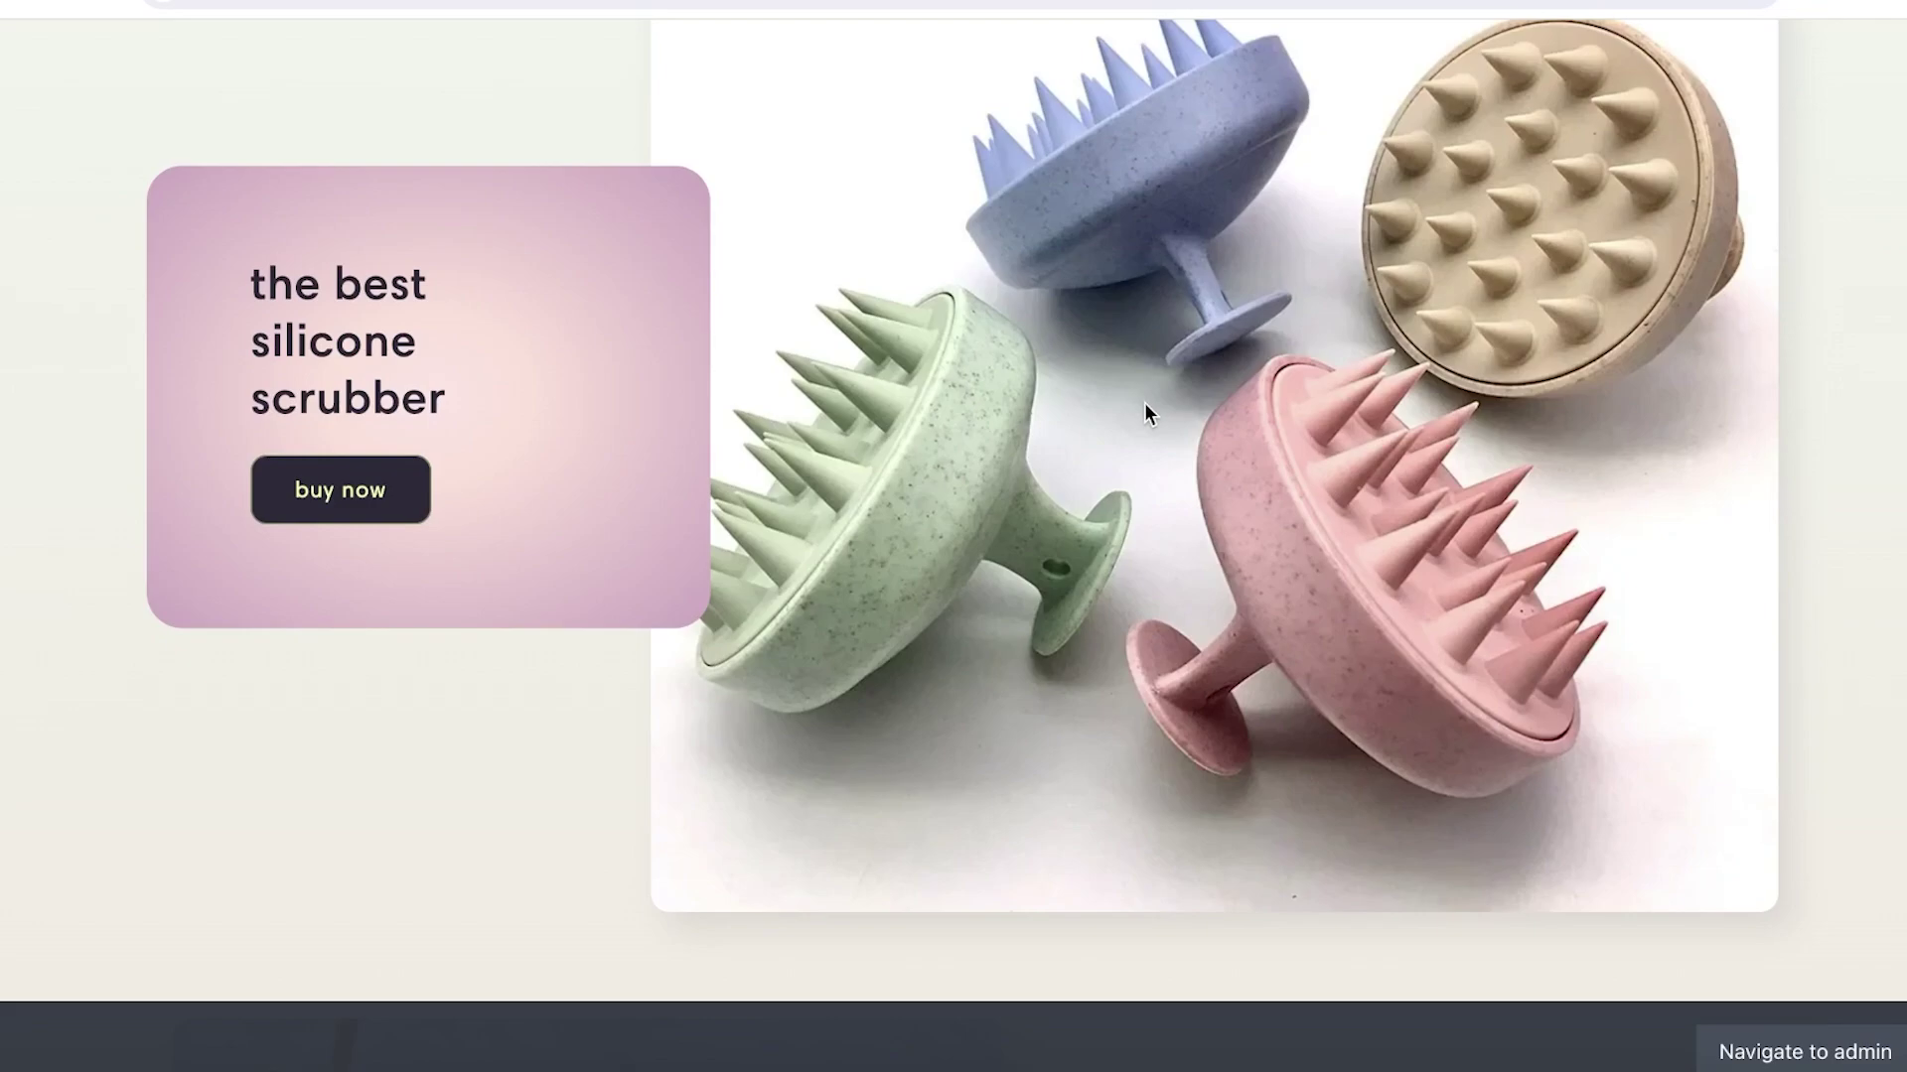
scroll(1144, 407, down, 3)
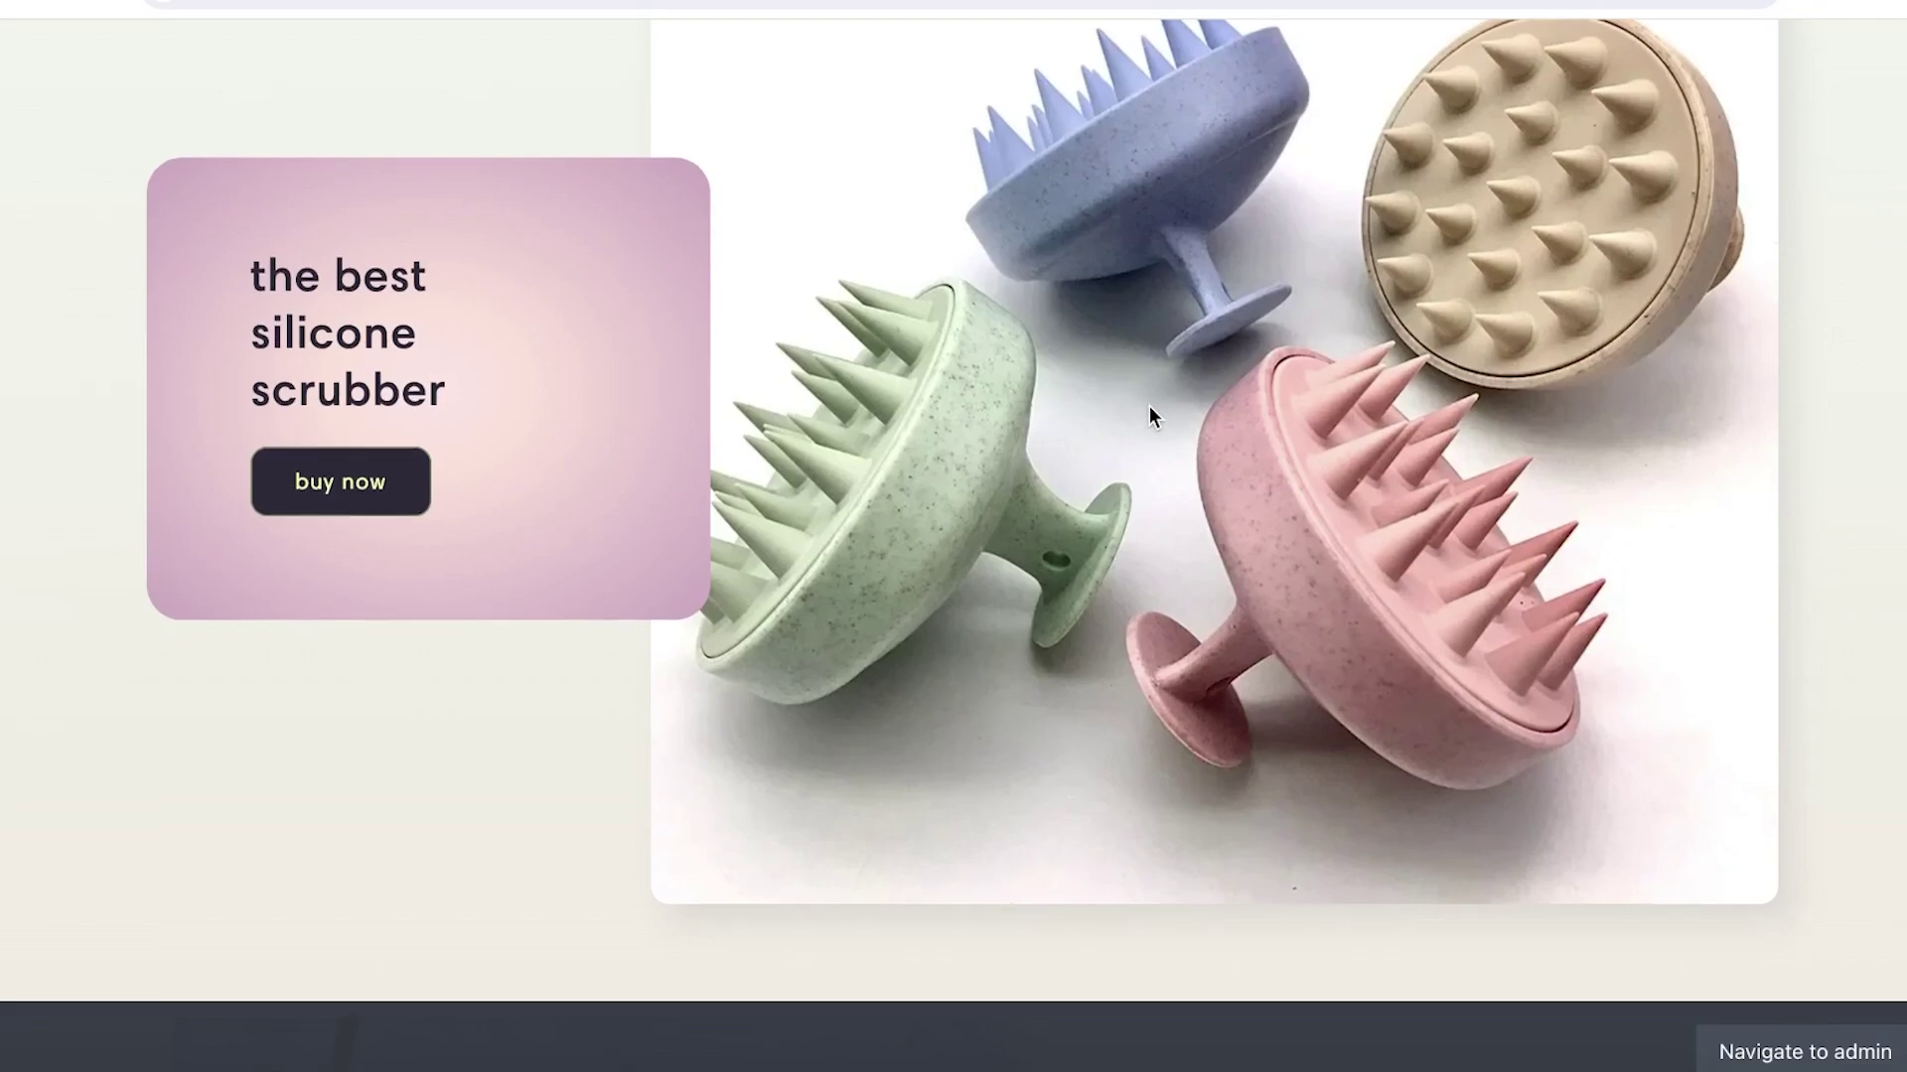
- Scroll through the storefront sections, then the dress product editor down to Description
scroll(1144, 407, down, 3)
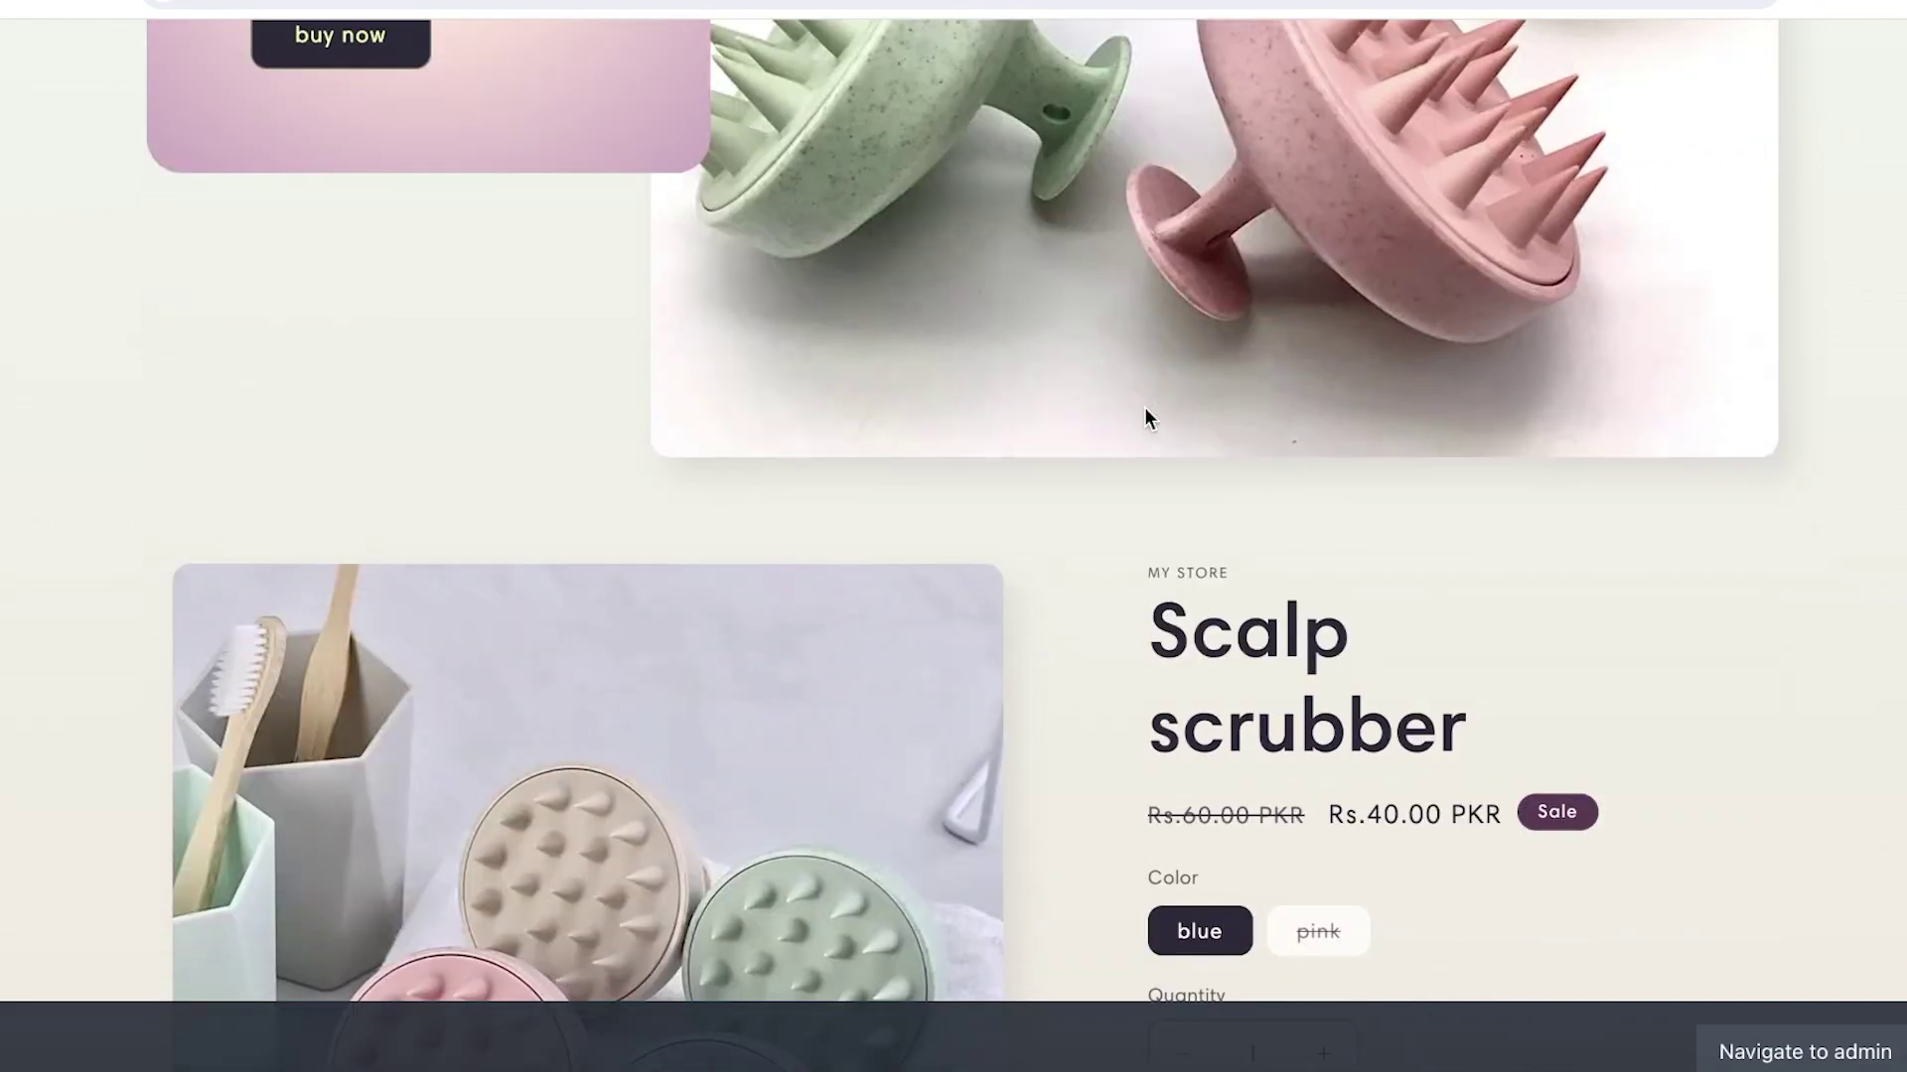
scroll(1144, 407, down, 6)
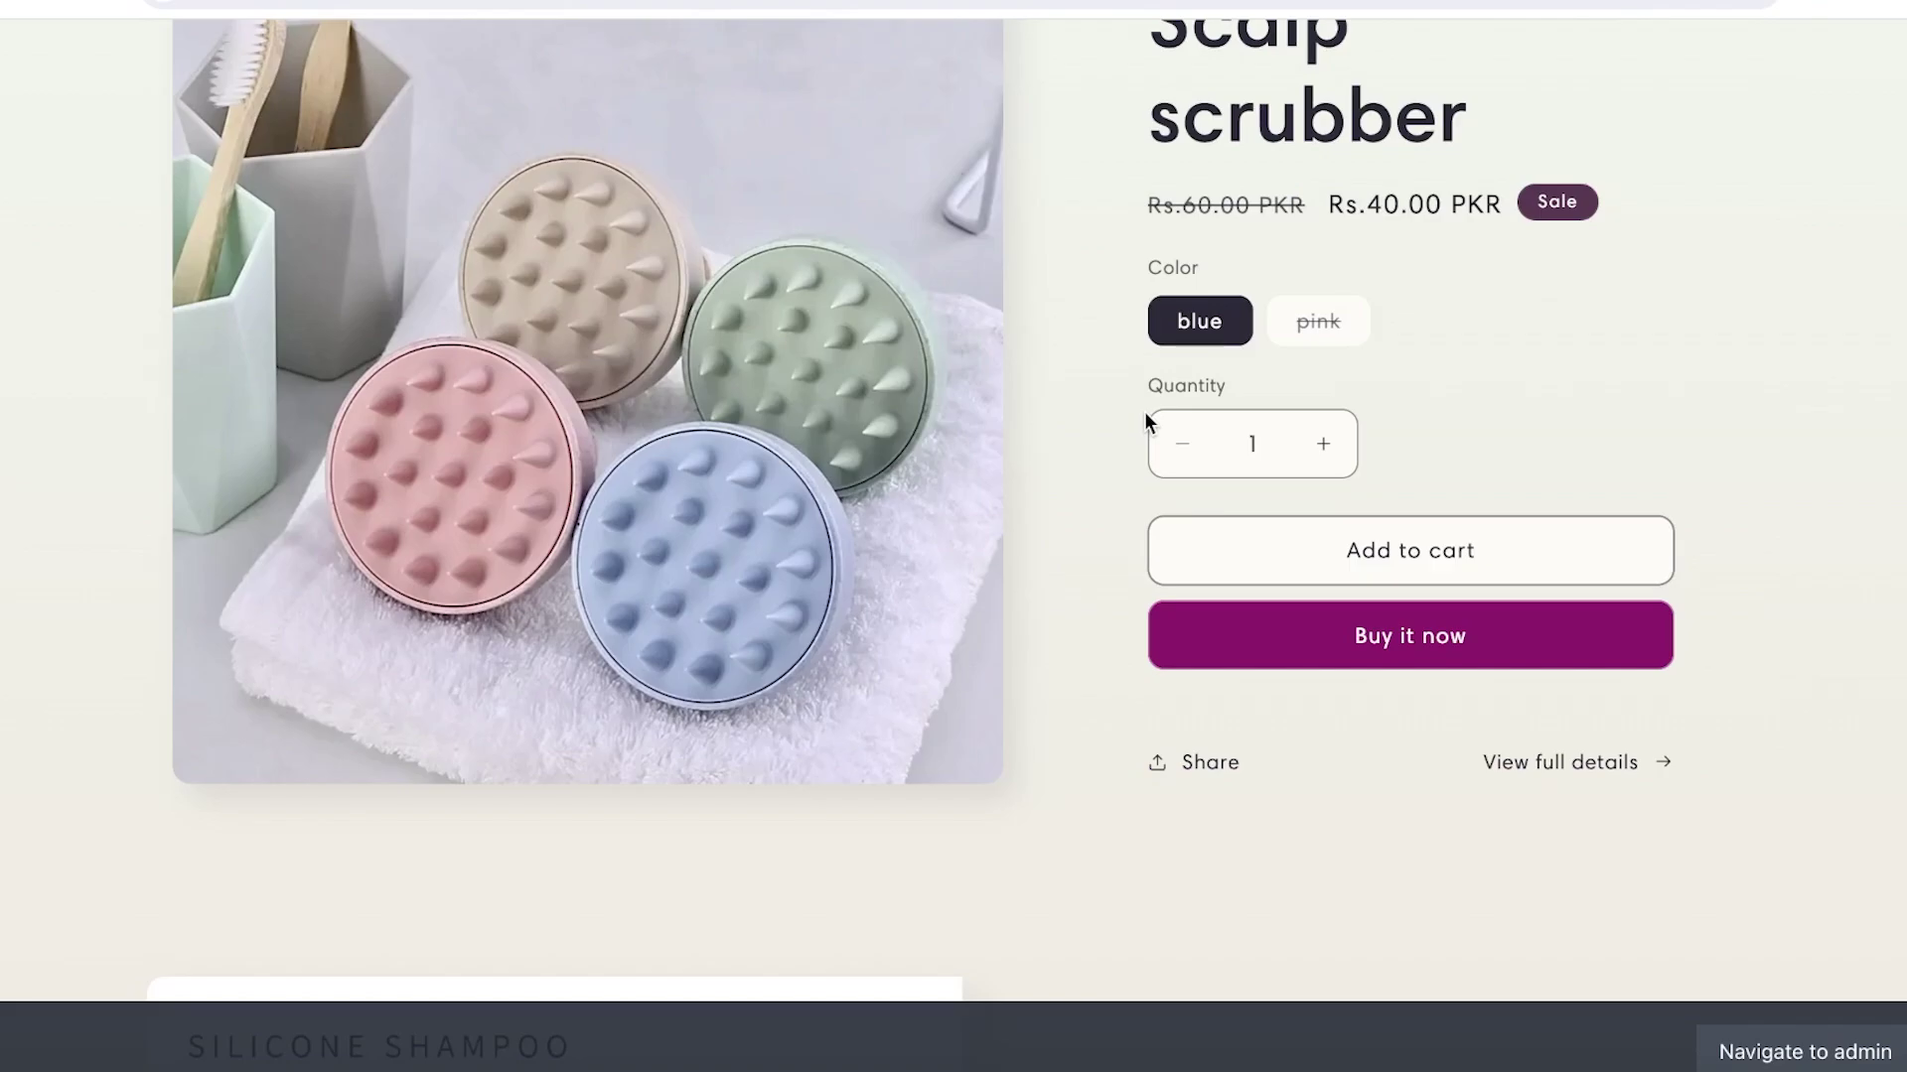
scroll(1144, 421, down, 5)
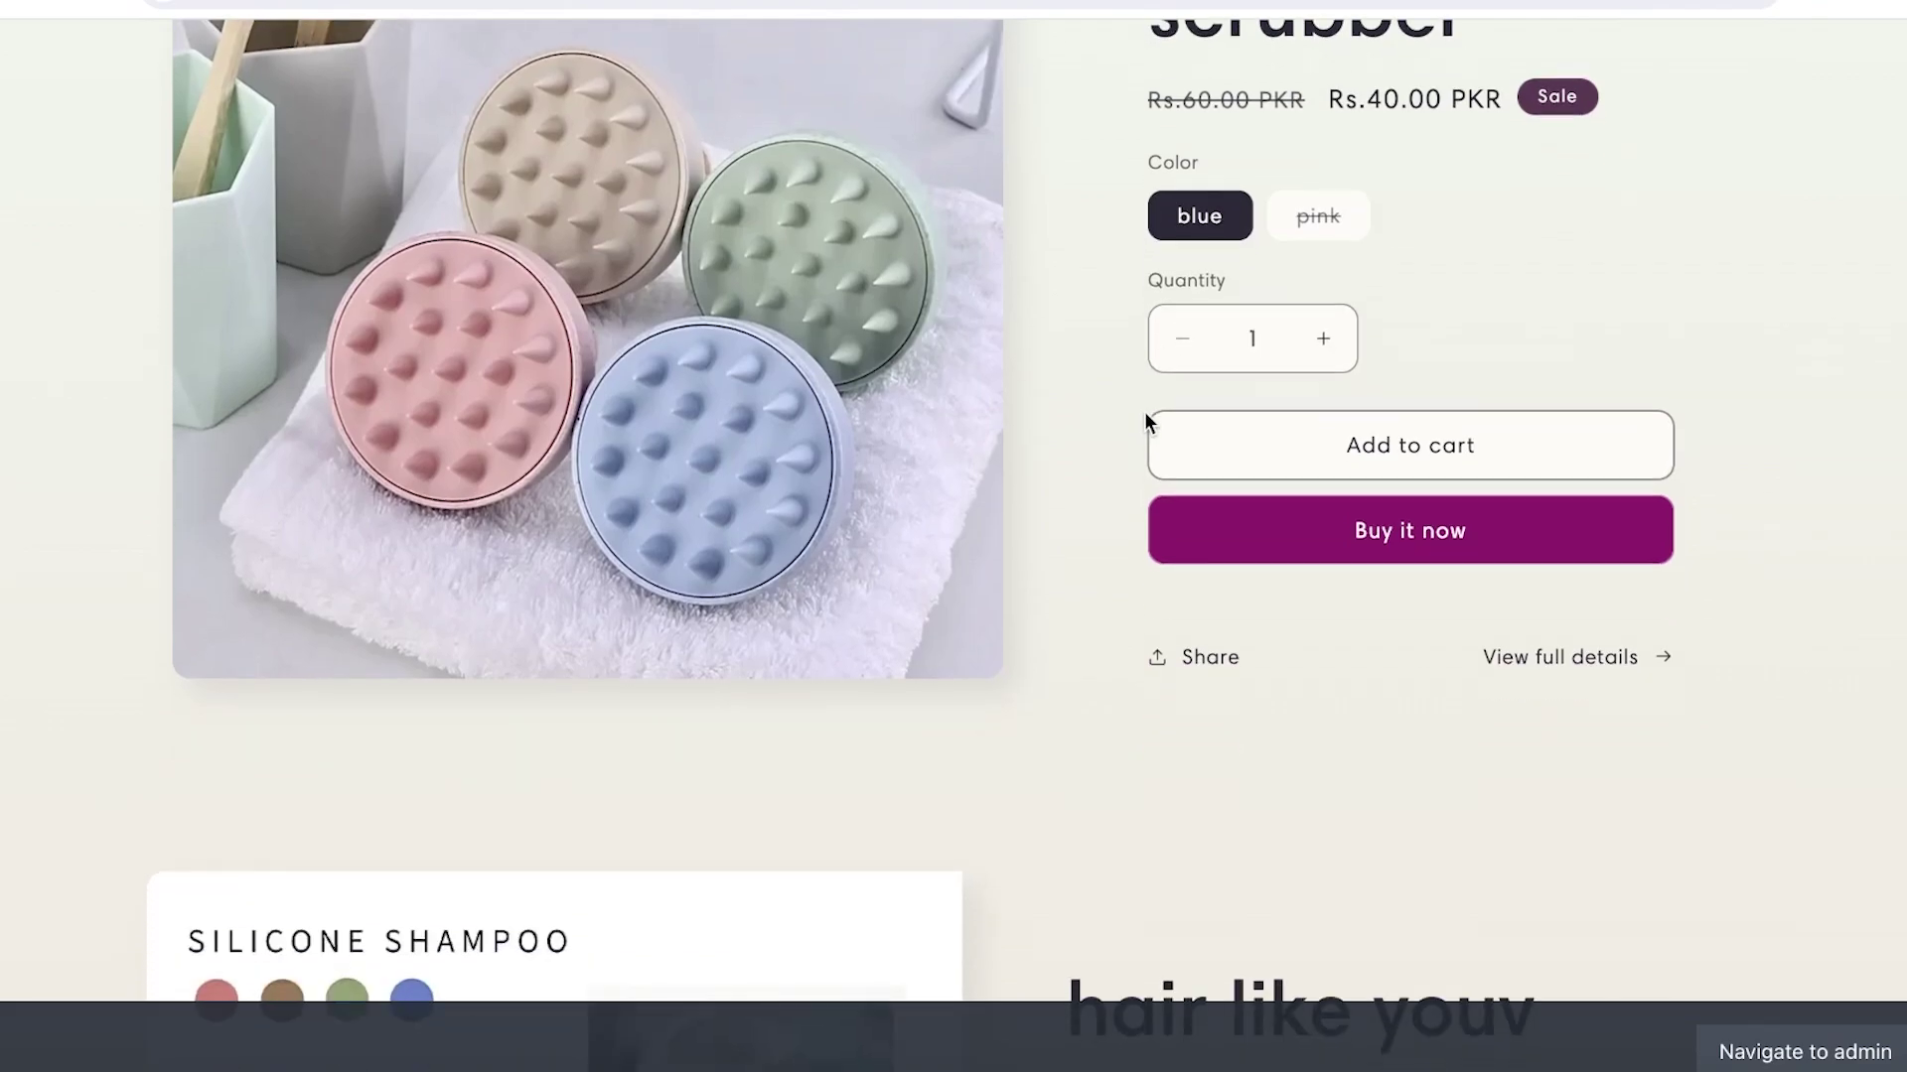
scroll(1147, 417, down, 15)
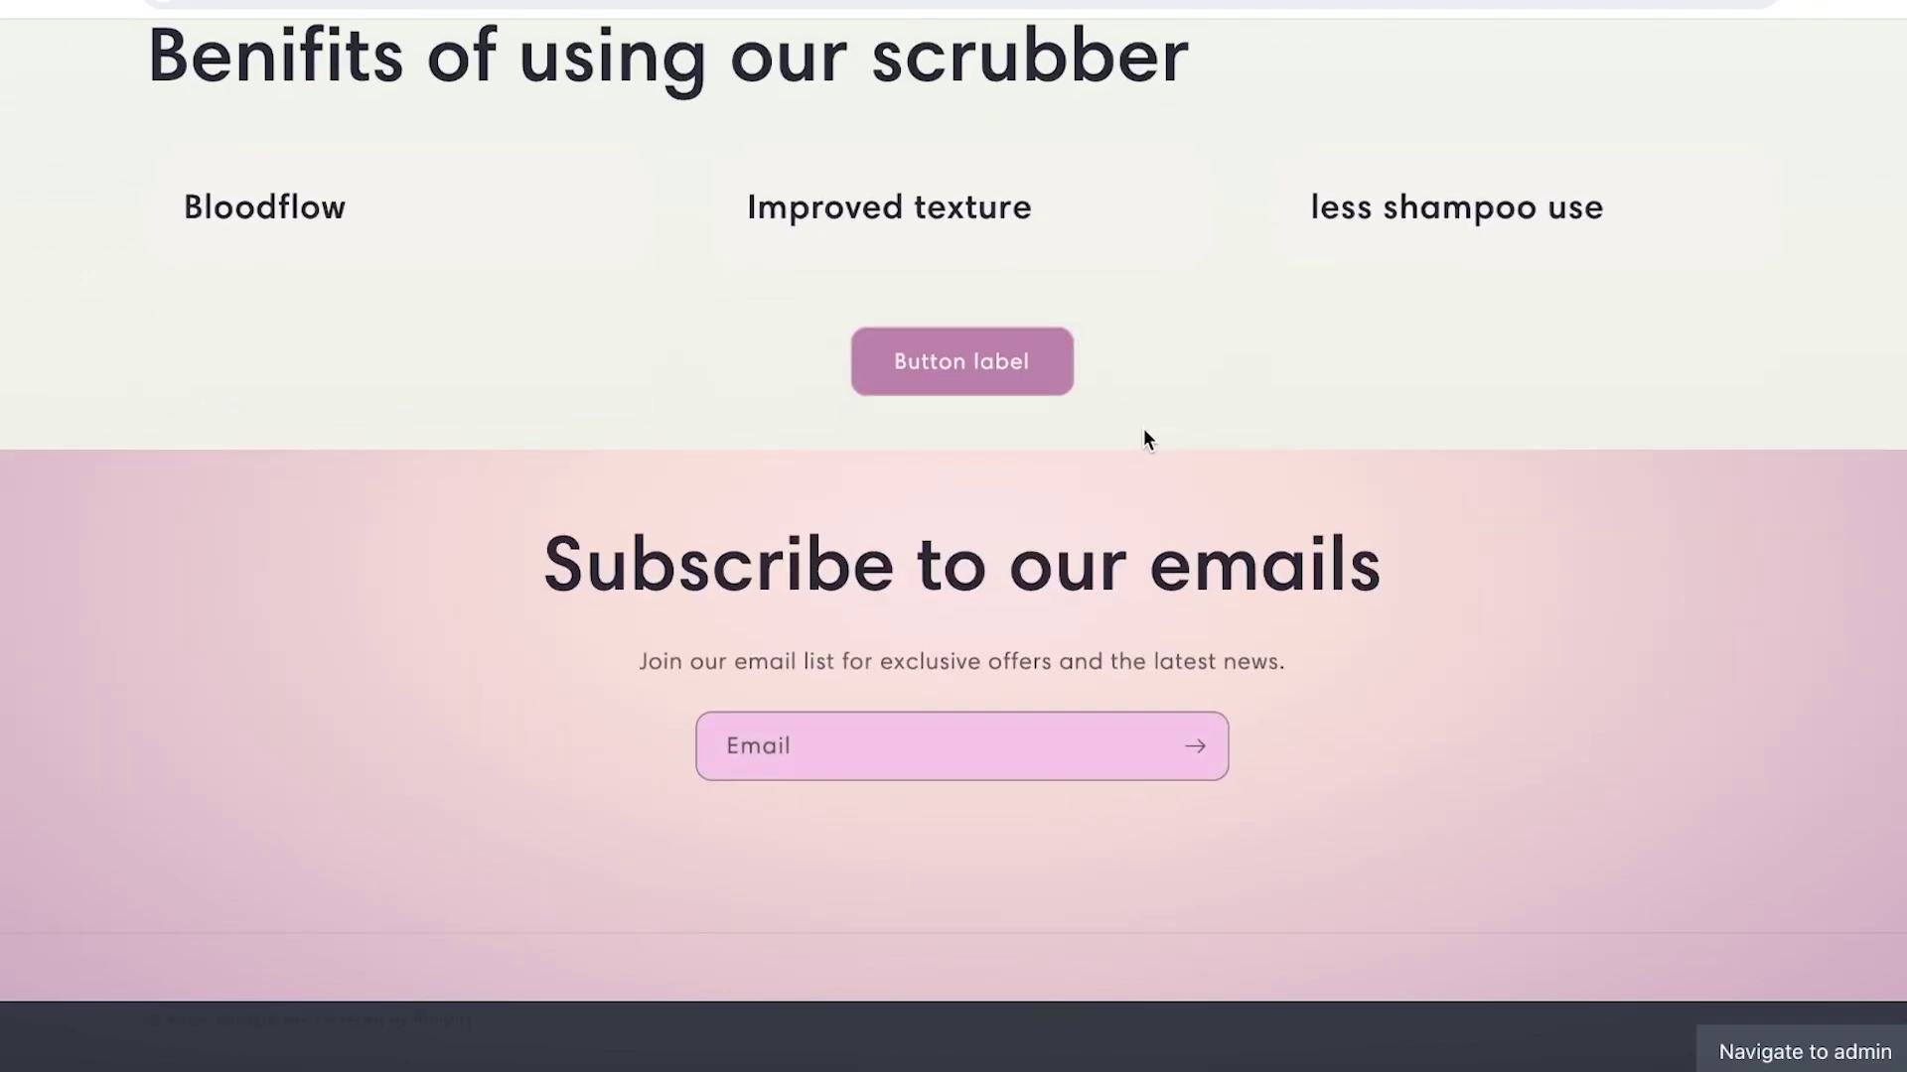
scroll(1529, 394, up, 20)
scroll(1496, 402, up, 2)
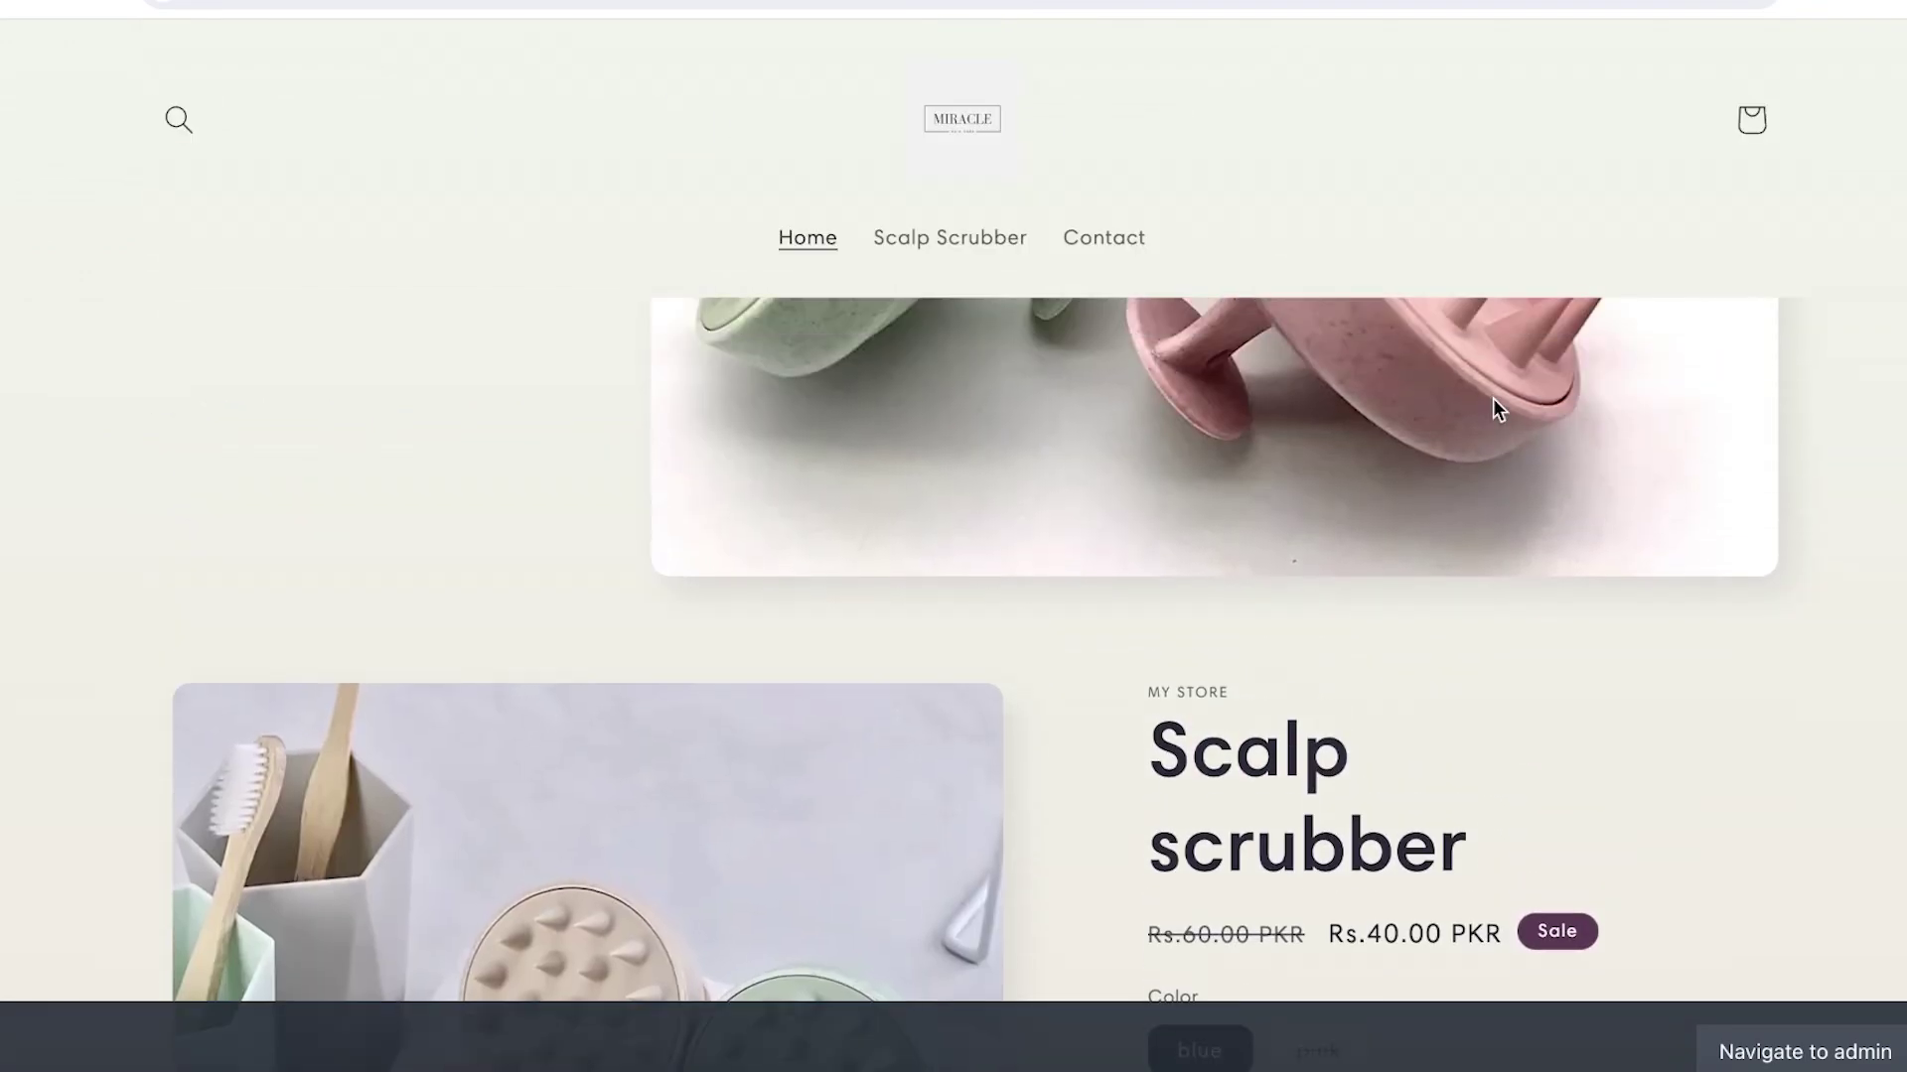
scroll(1497, 408, up, 1)
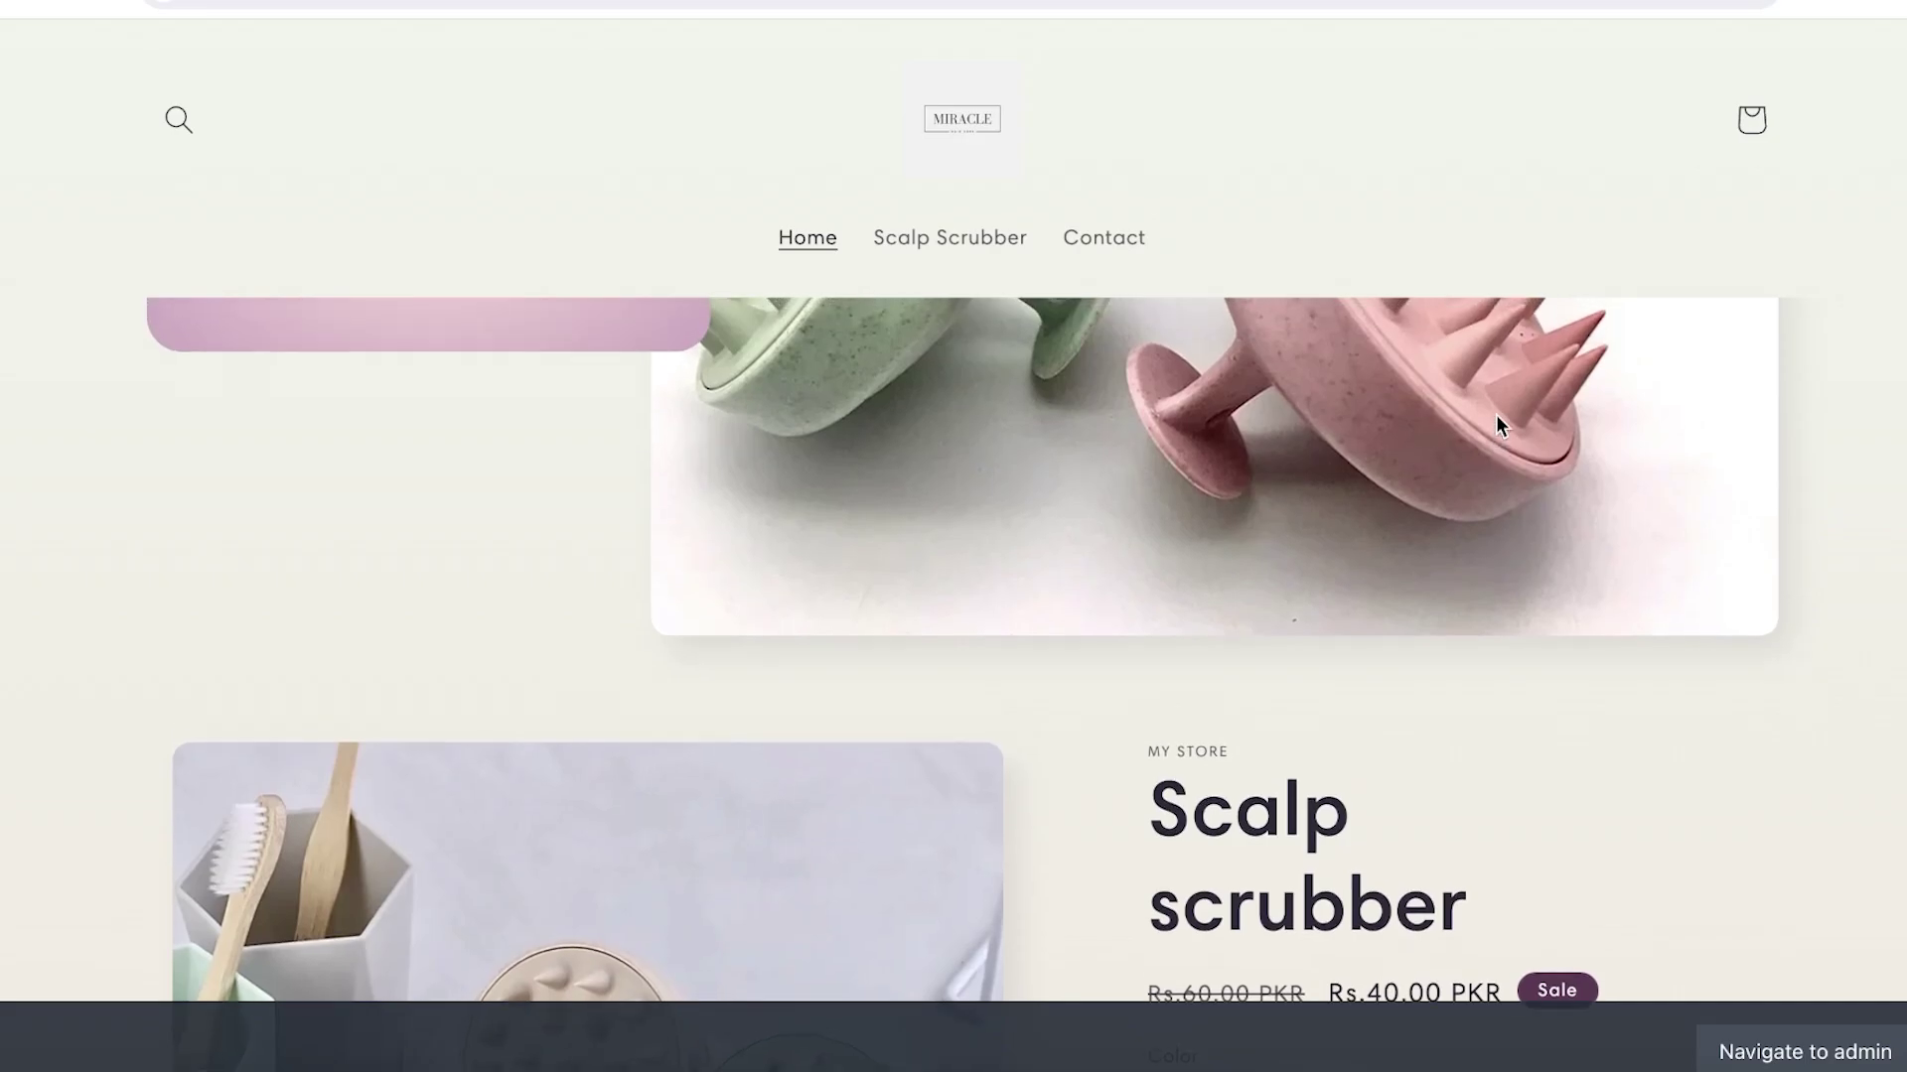
scroll(1493, 422, up, 4)
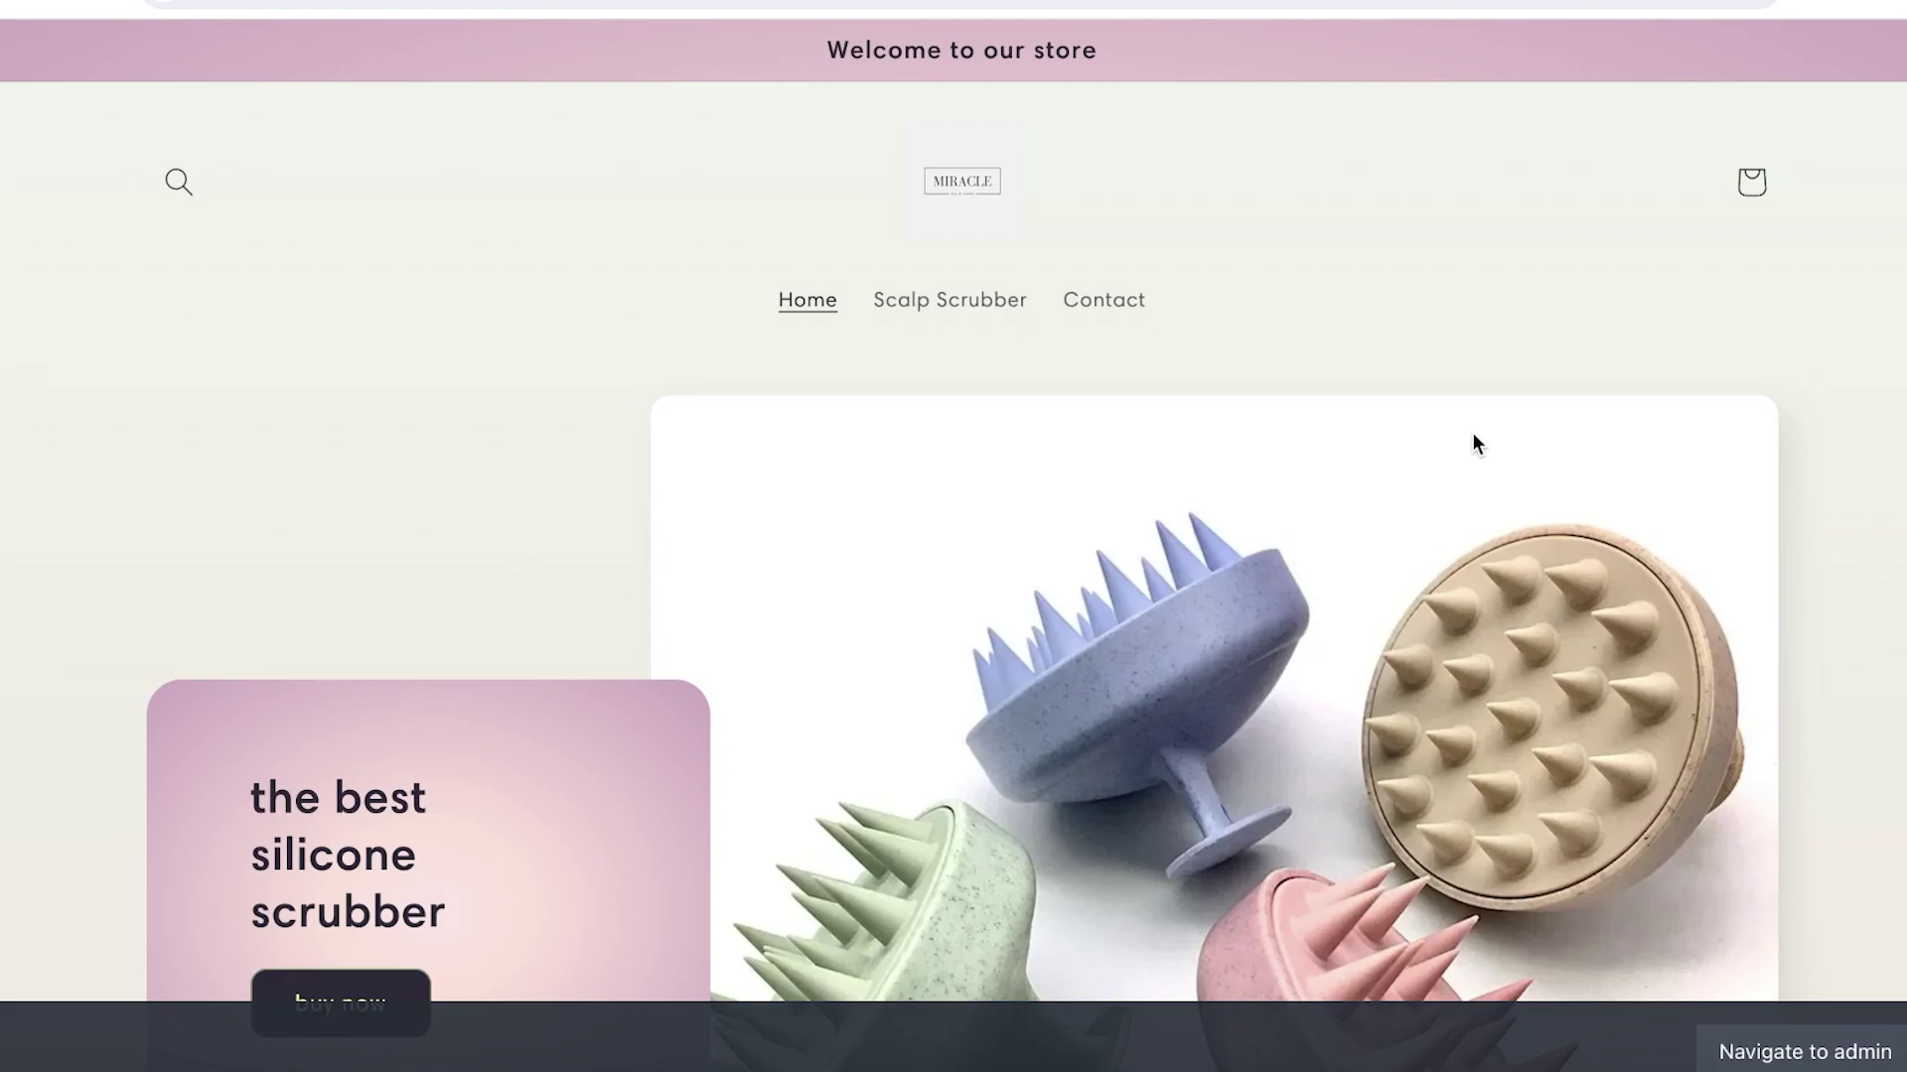
scroll(1464, 442, down, 2)
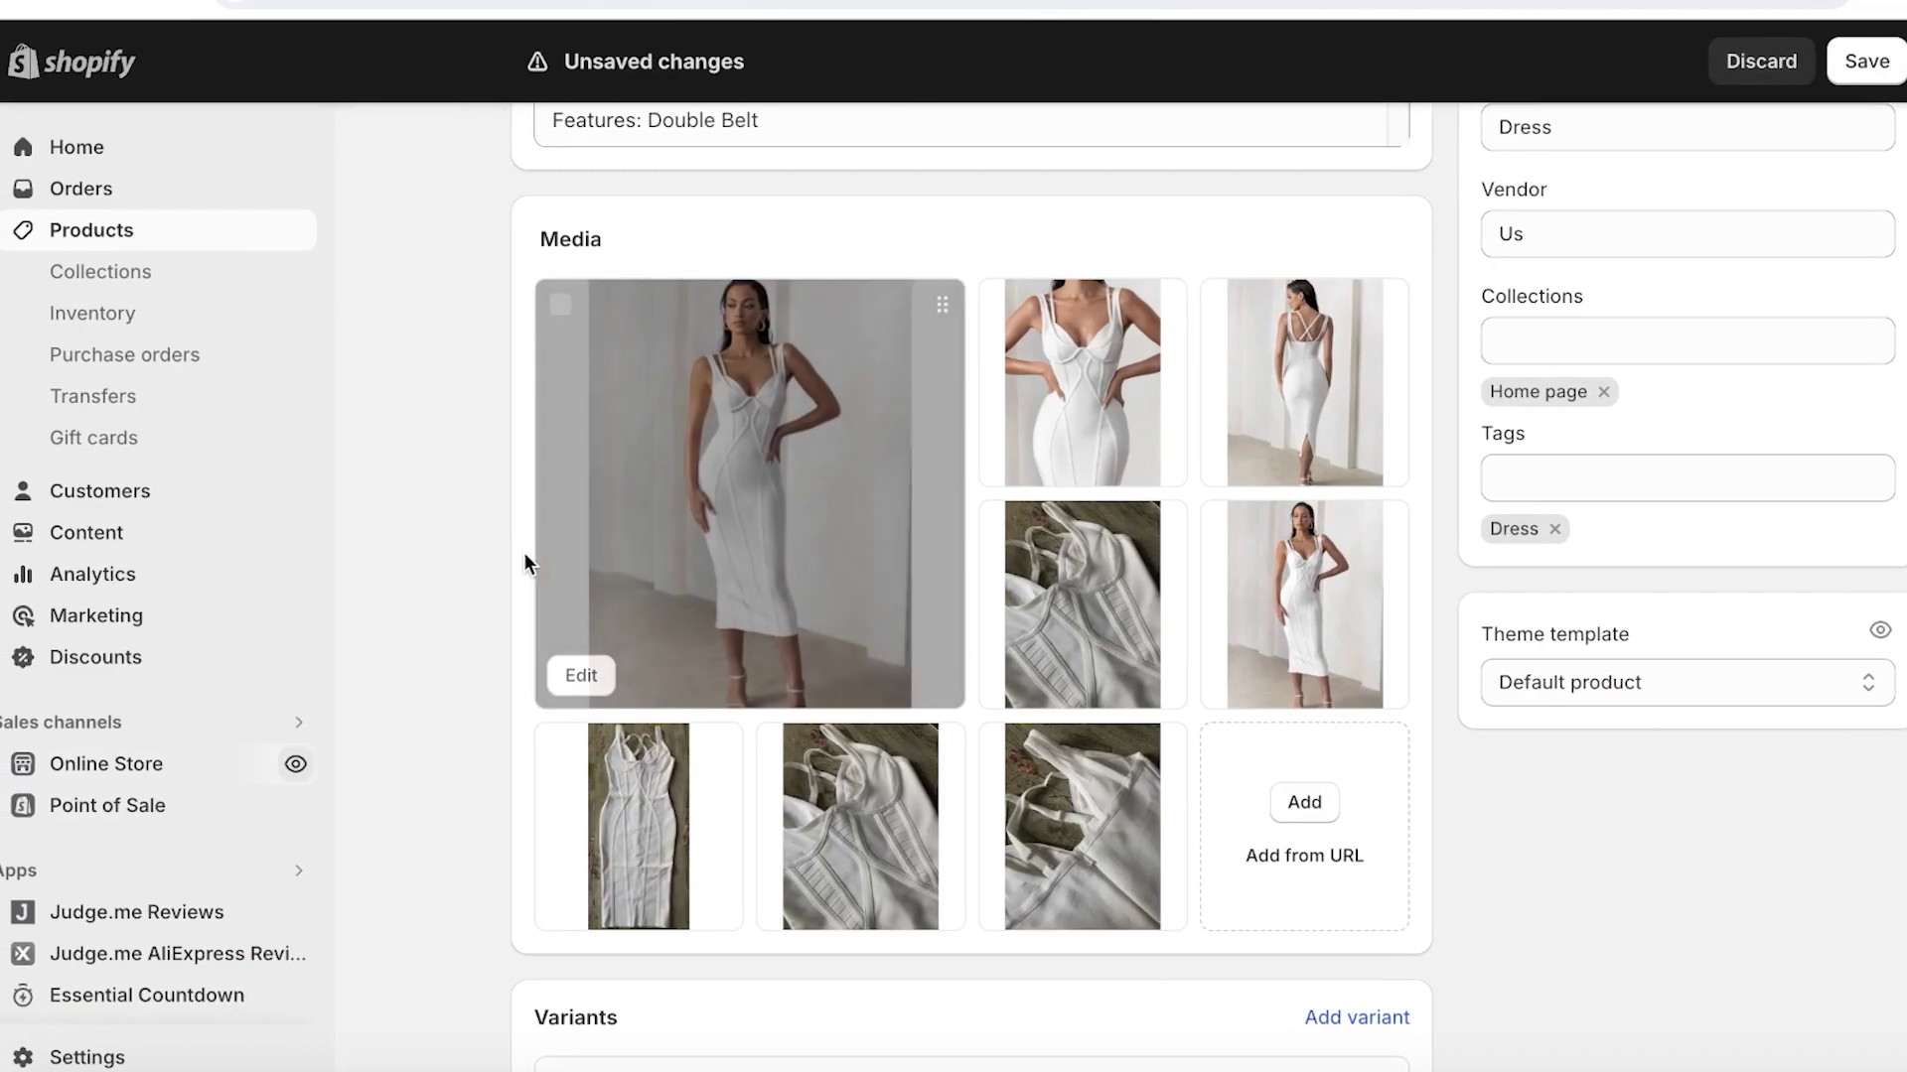
scroll(522, 553, up, 5)
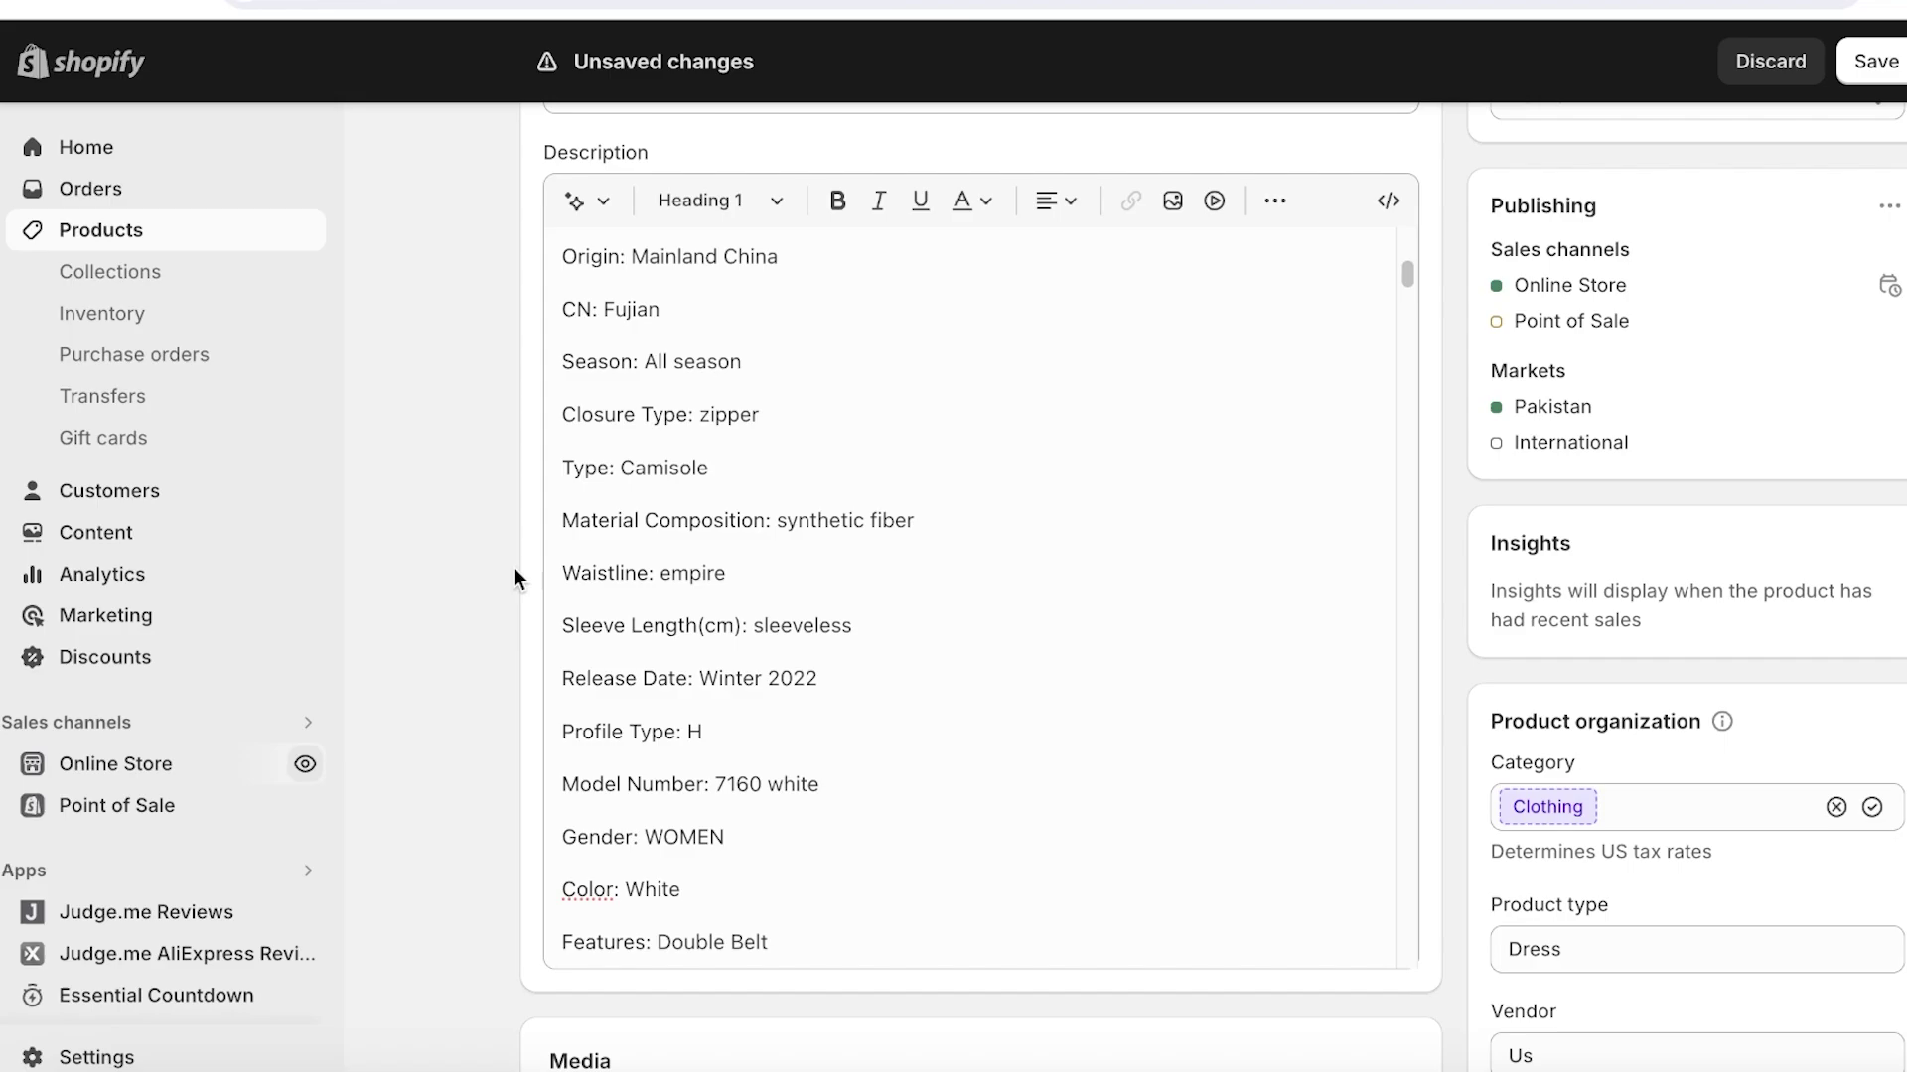
- Discard the dress product's unsaved edits by leaving the page for the Home dashboard
scroll(493, 558, up, 2)
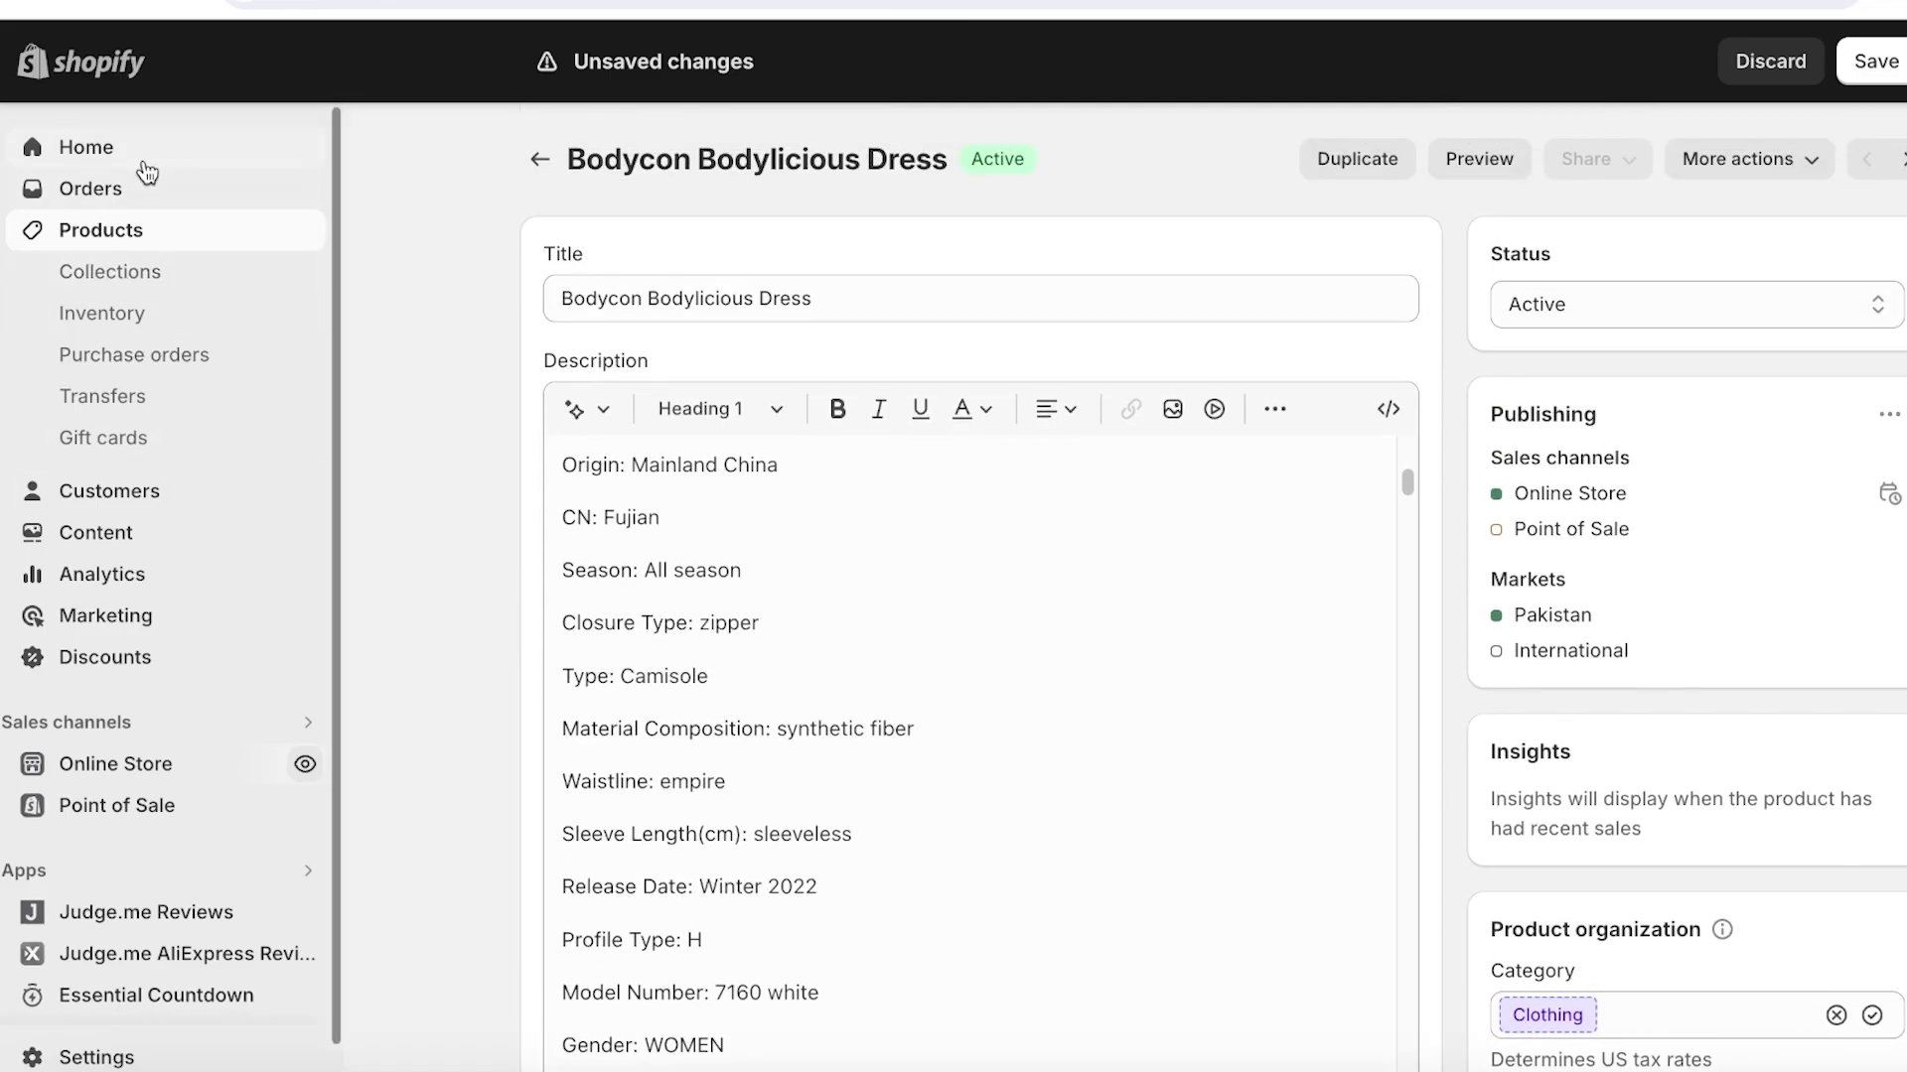
click(144, 159)
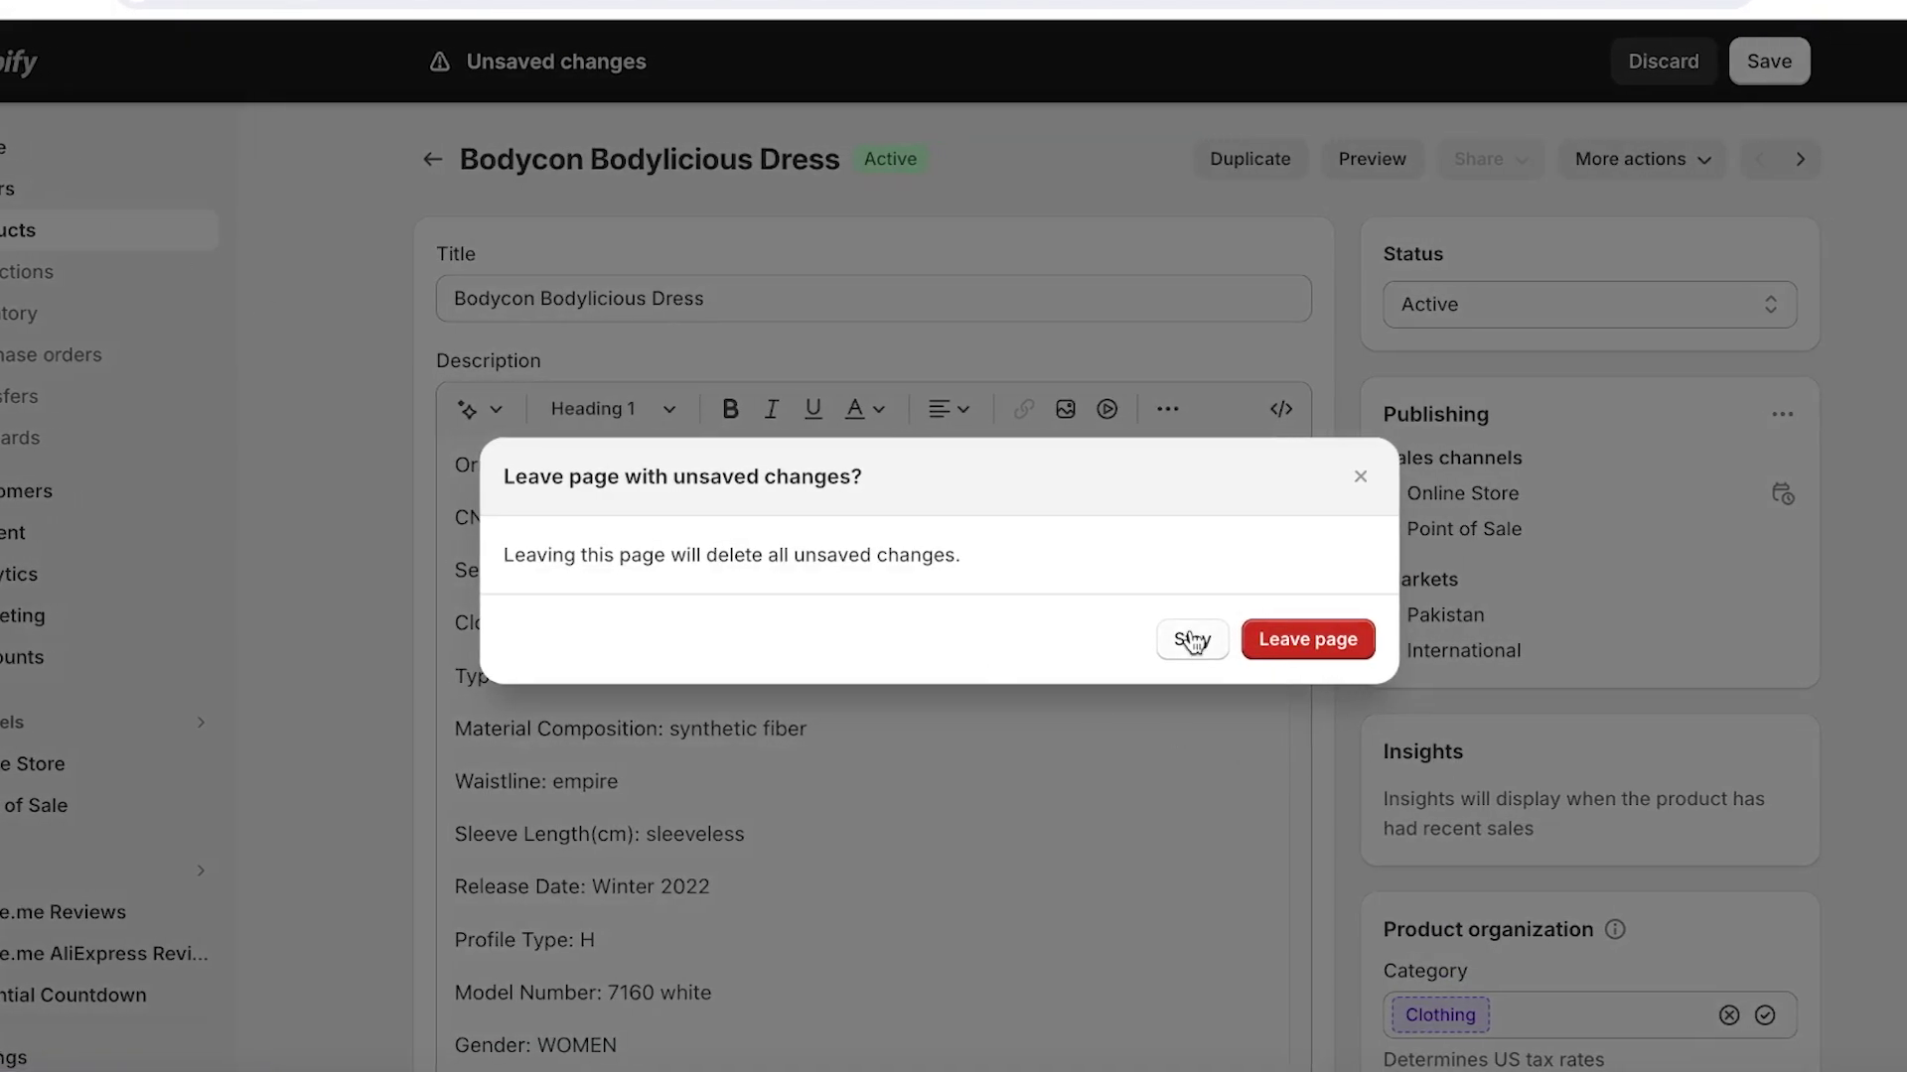
click(1248, 638)
click(8, 159)
click(1361, 648)
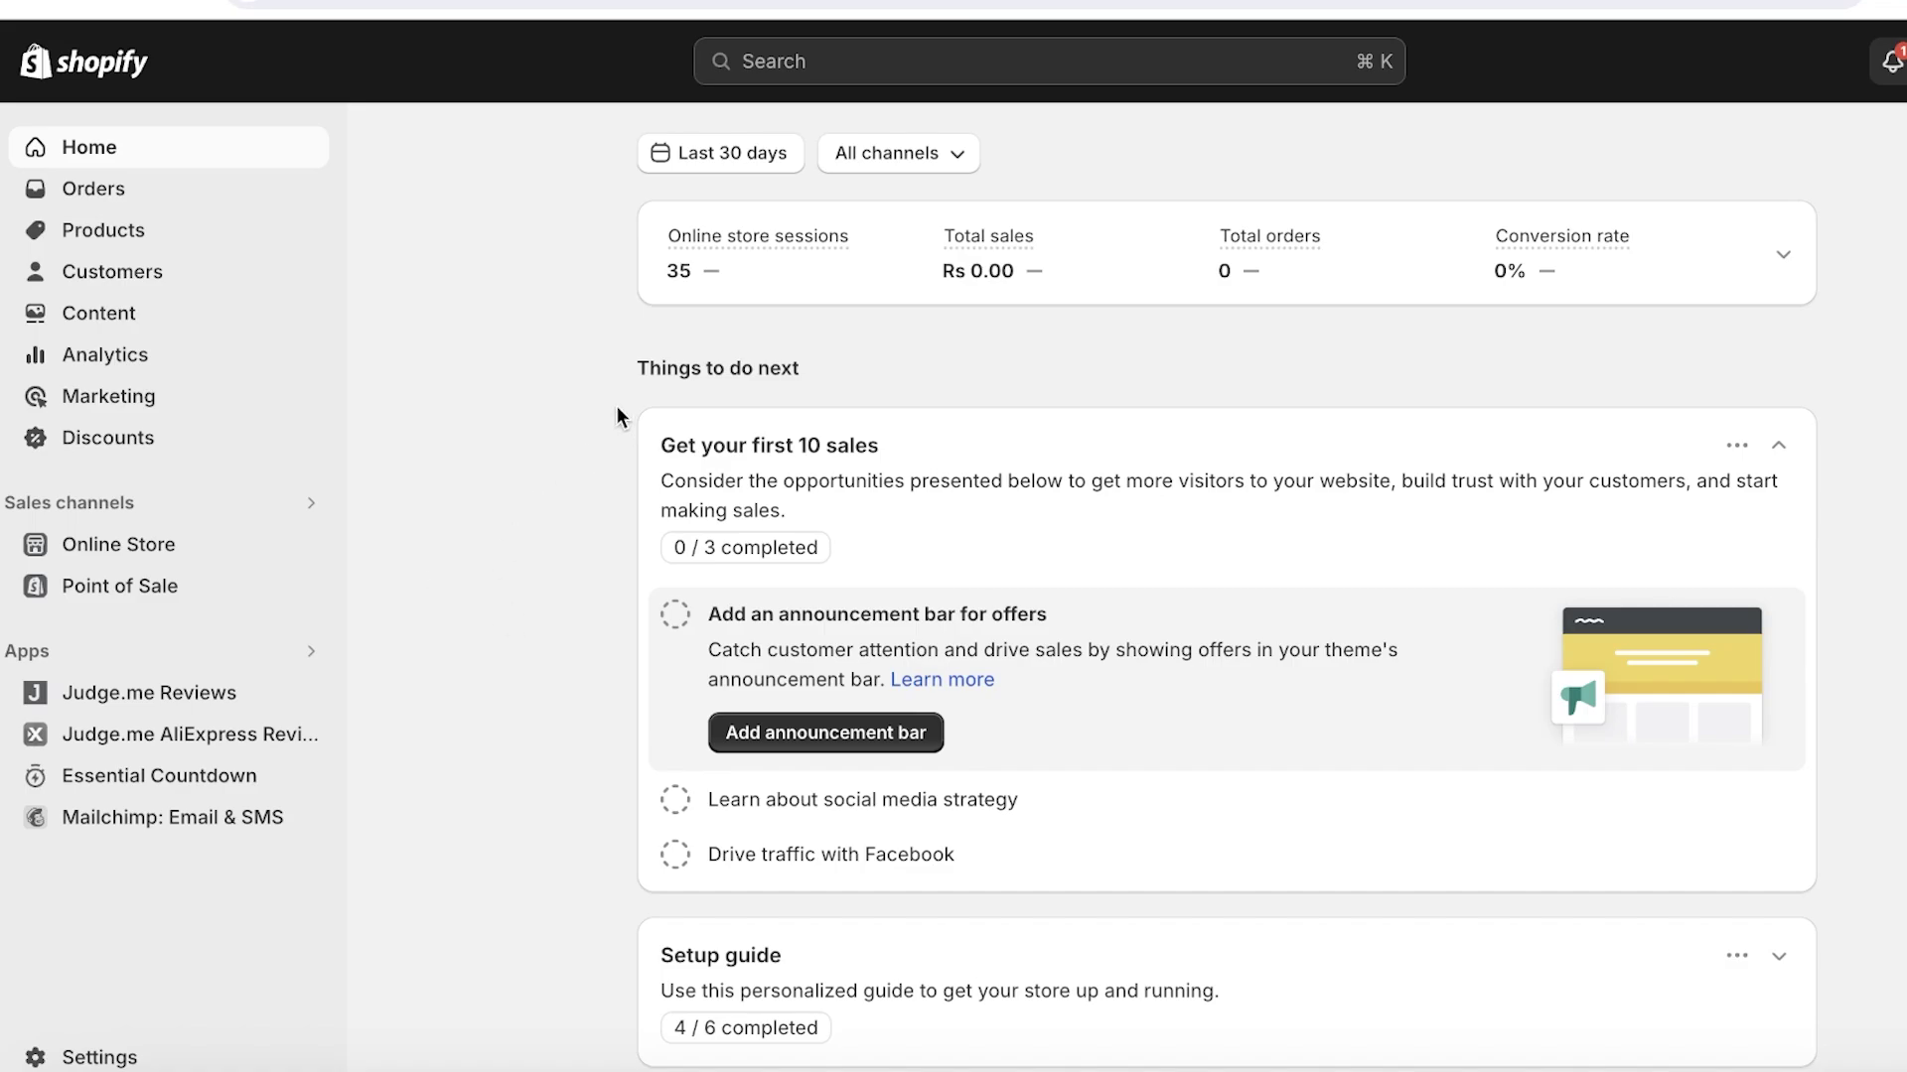
click(80, 354)
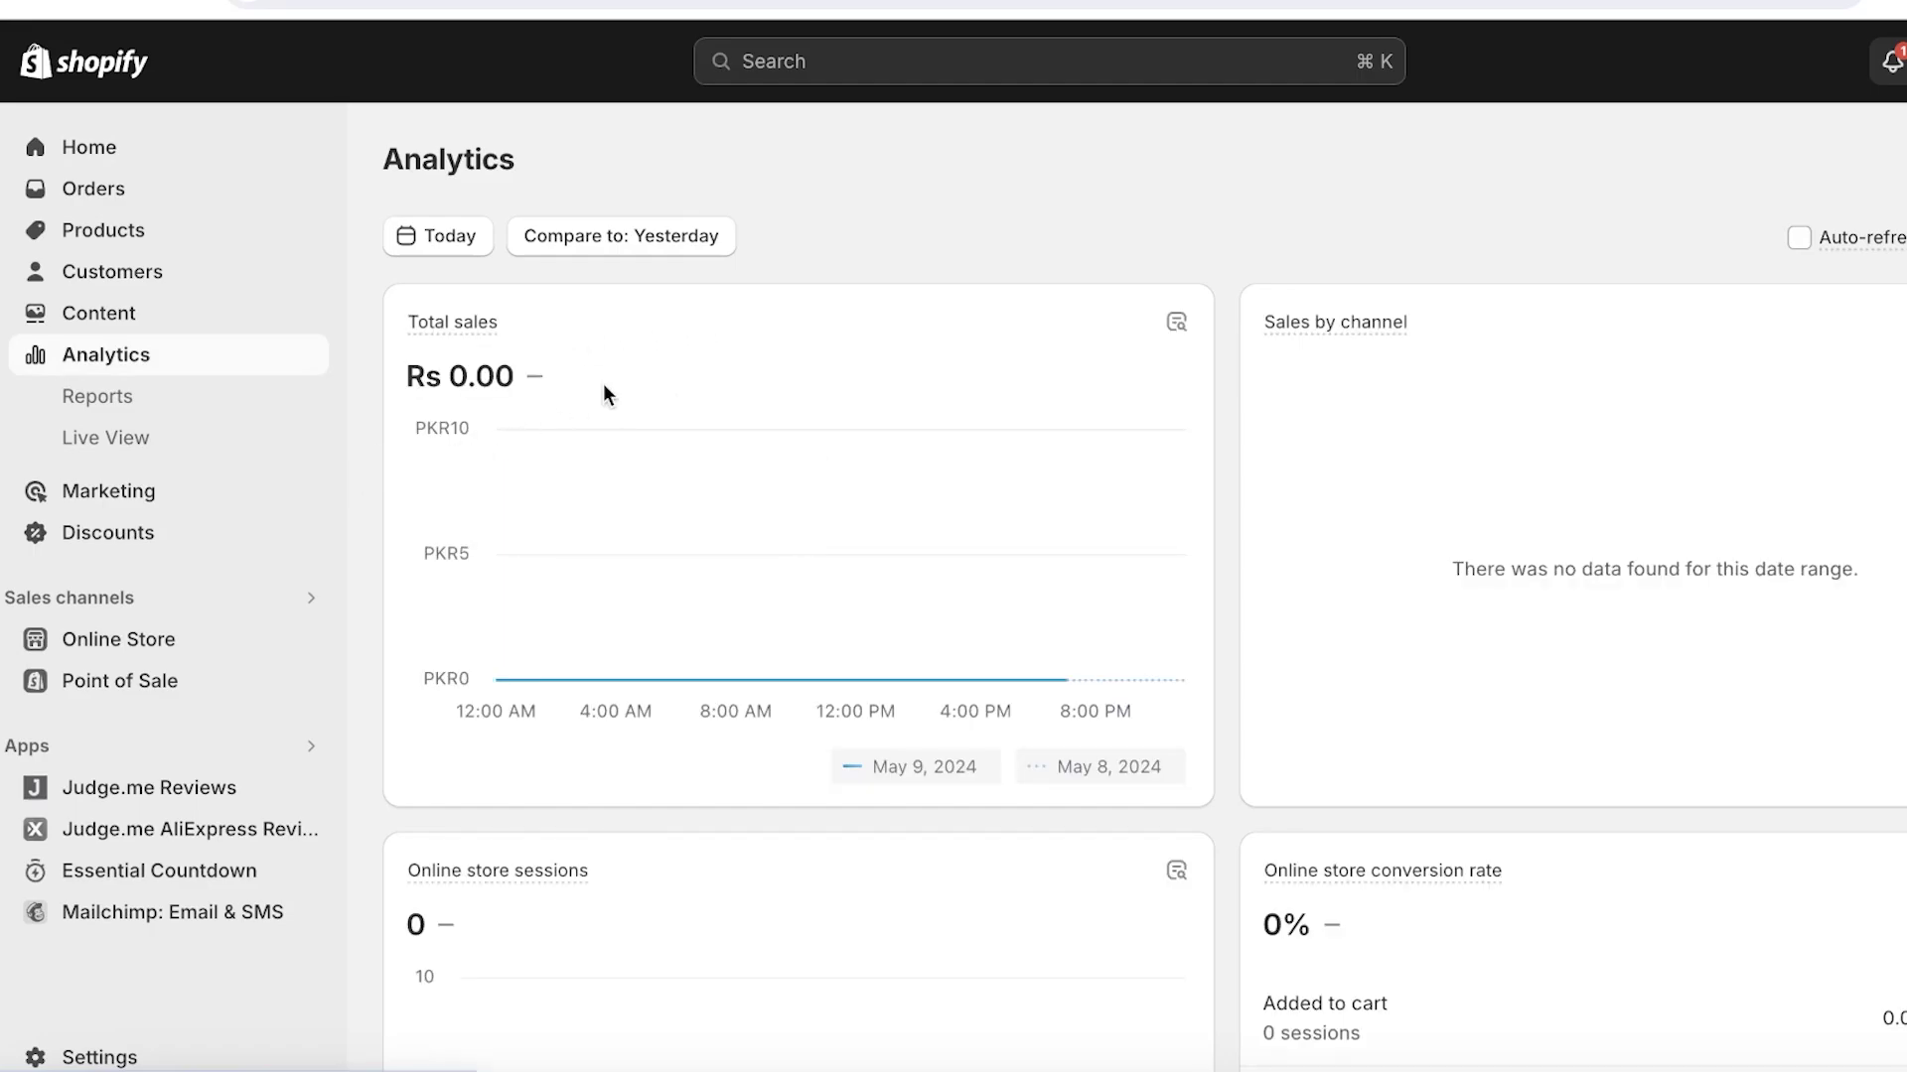
scroll(1074, 248, down, 2)
scroll(1078, 298, down, 20)
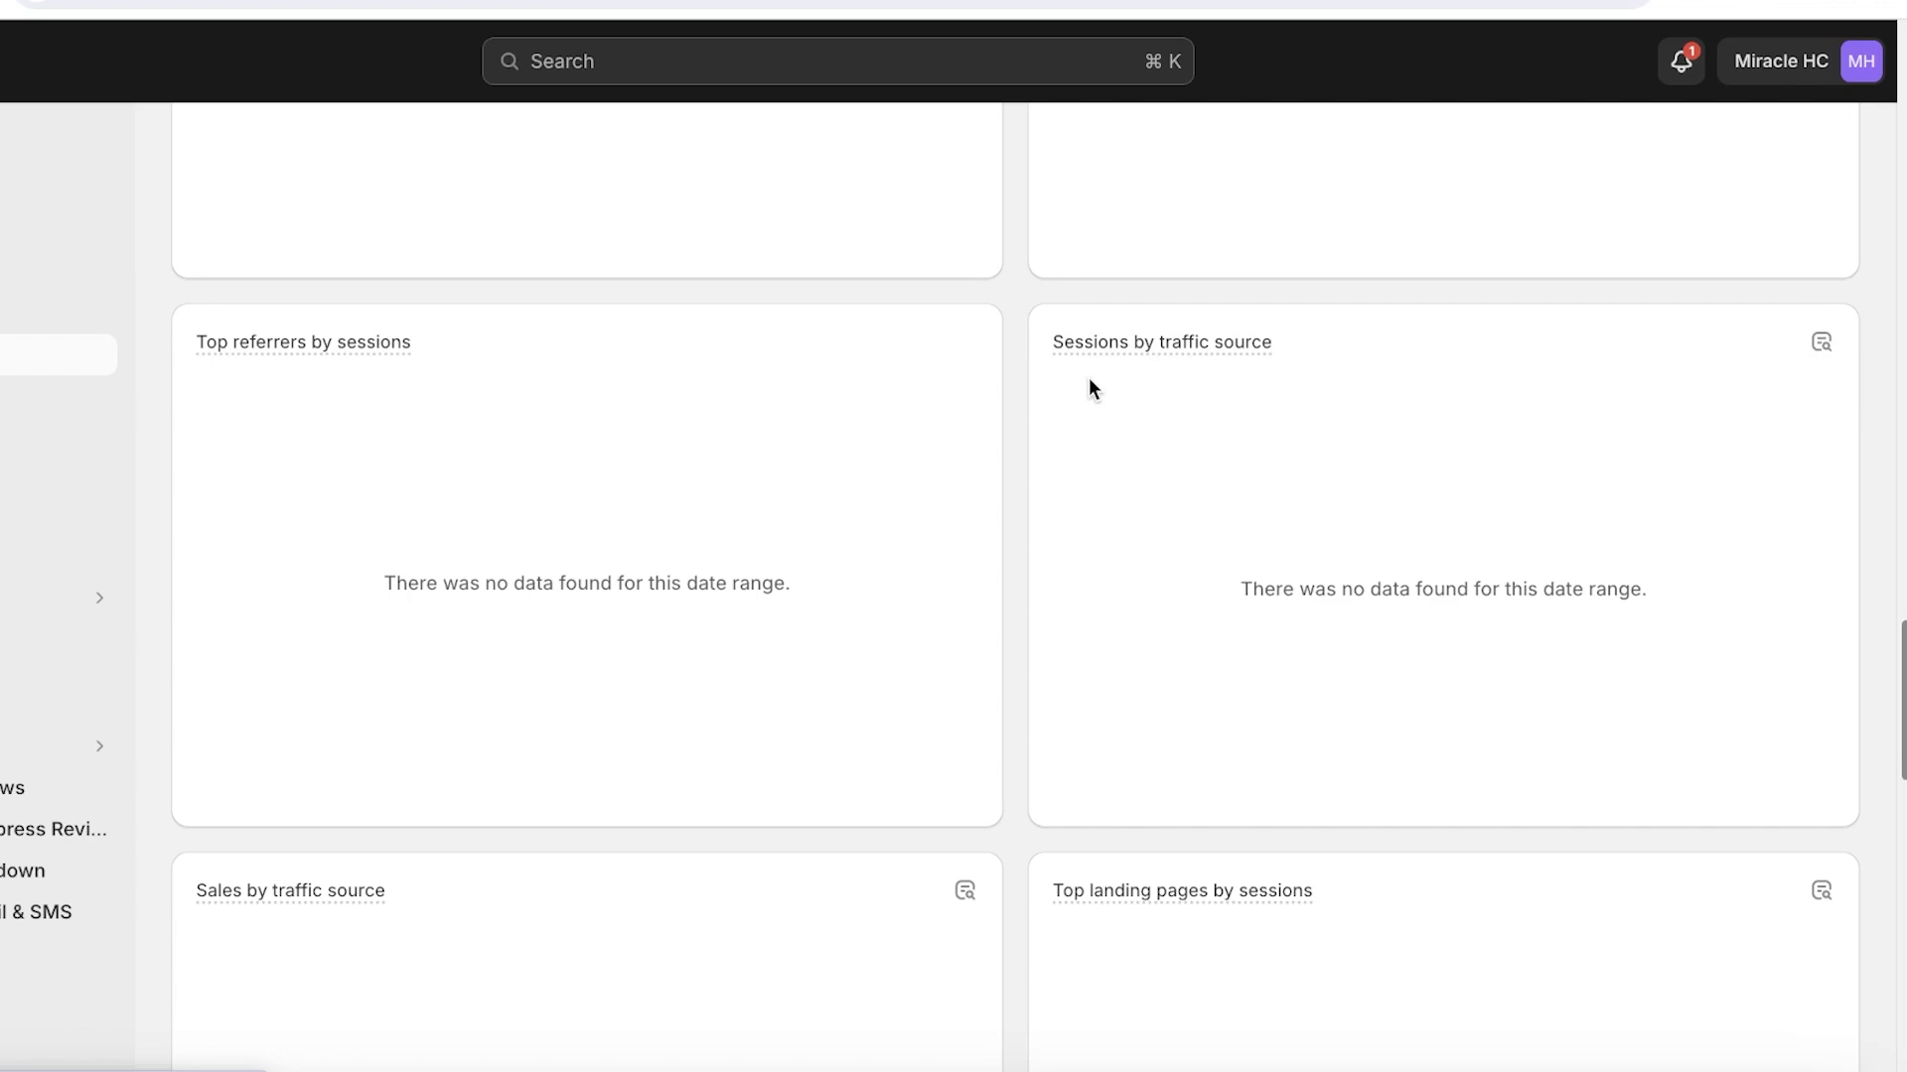
scroll(1541, 427, down, 2)
scroll(1544, 432, down, 12)
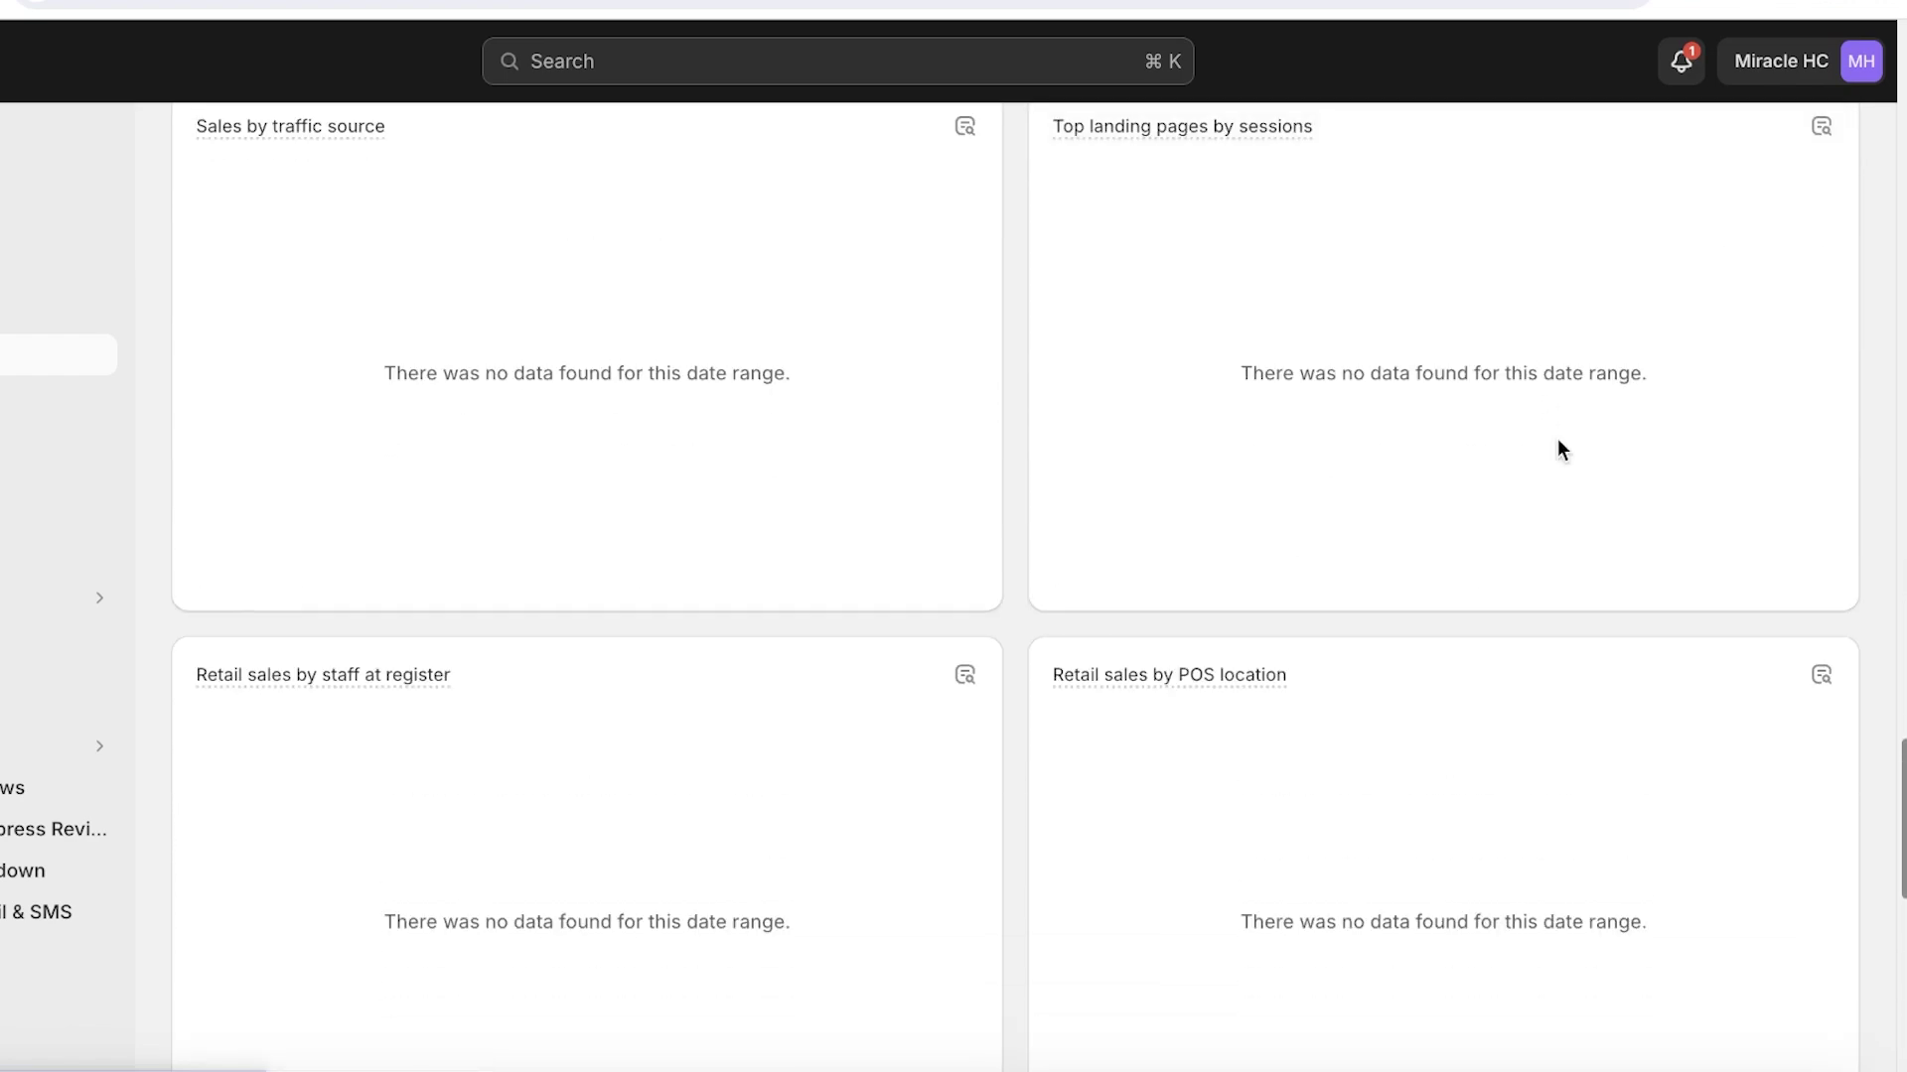
scroll(1561, 449, up, 20)
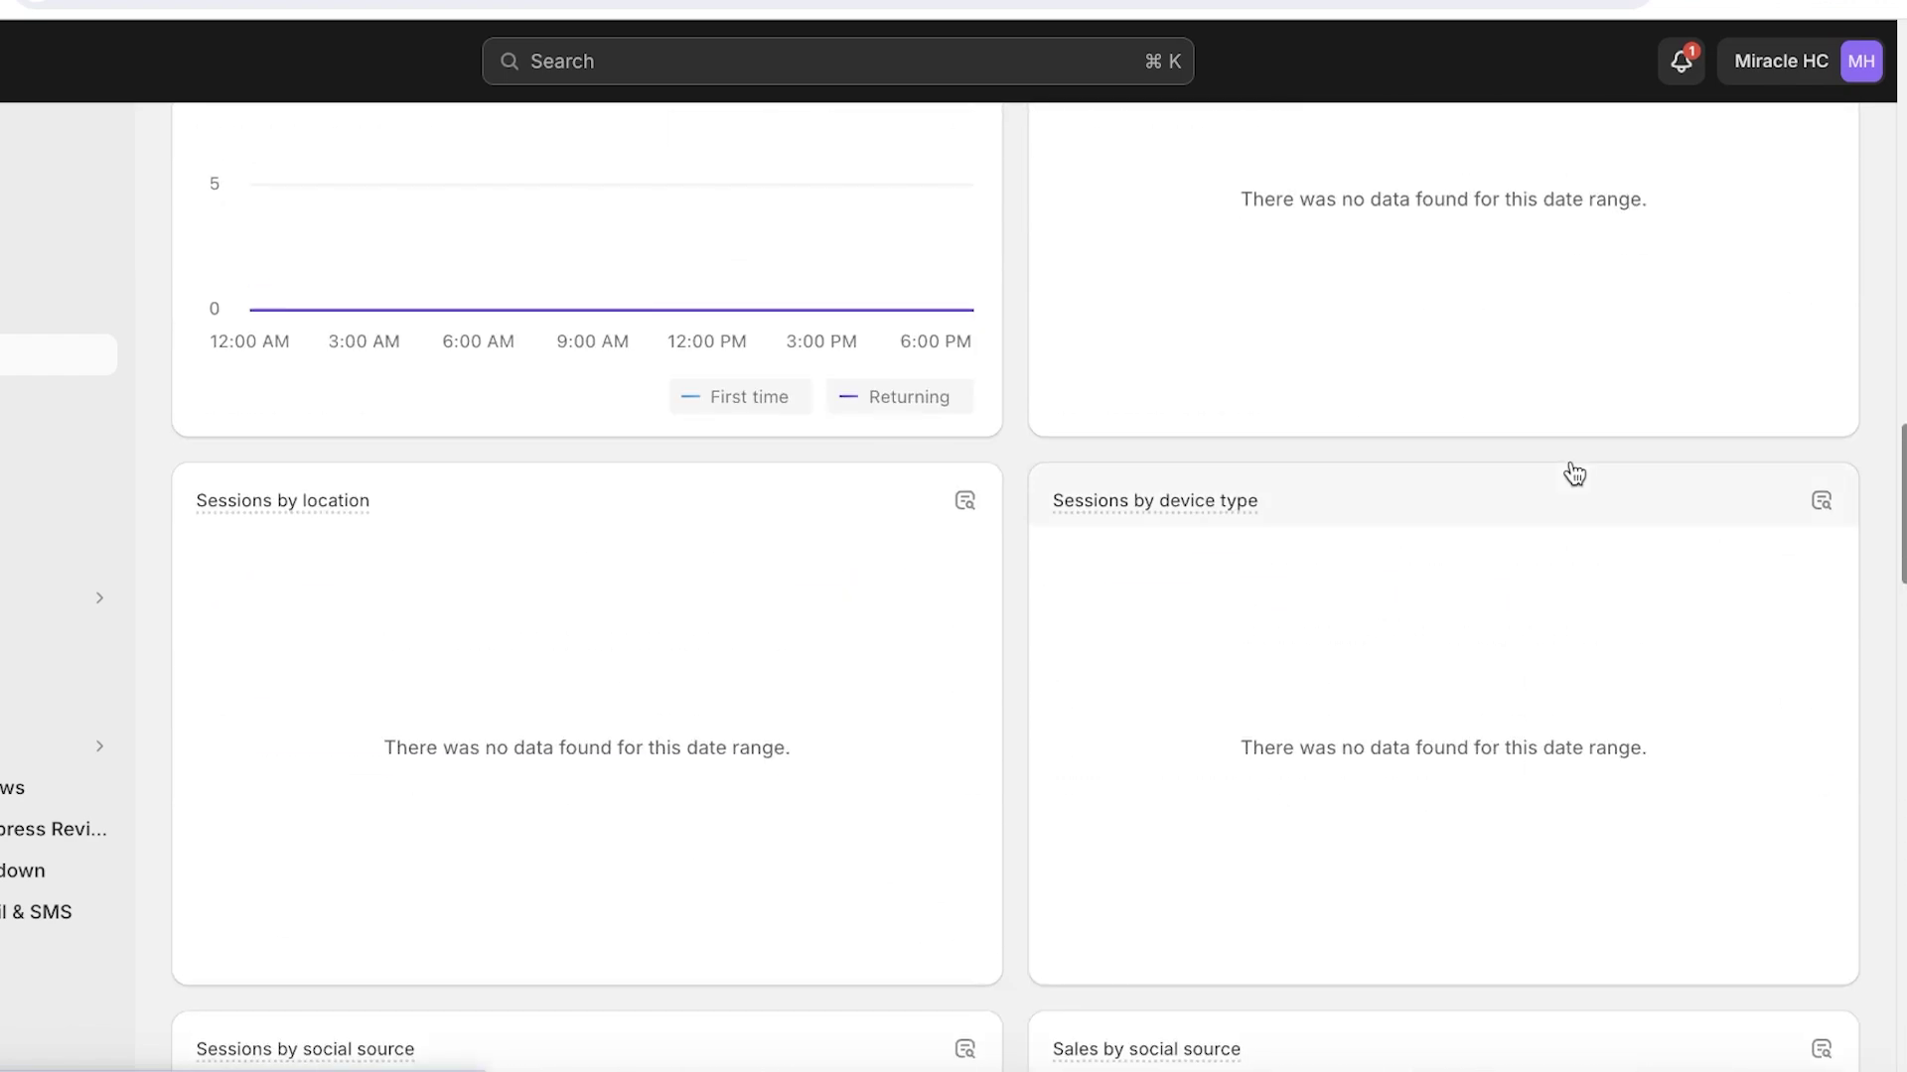
scroll(1617, 579, up, 7)
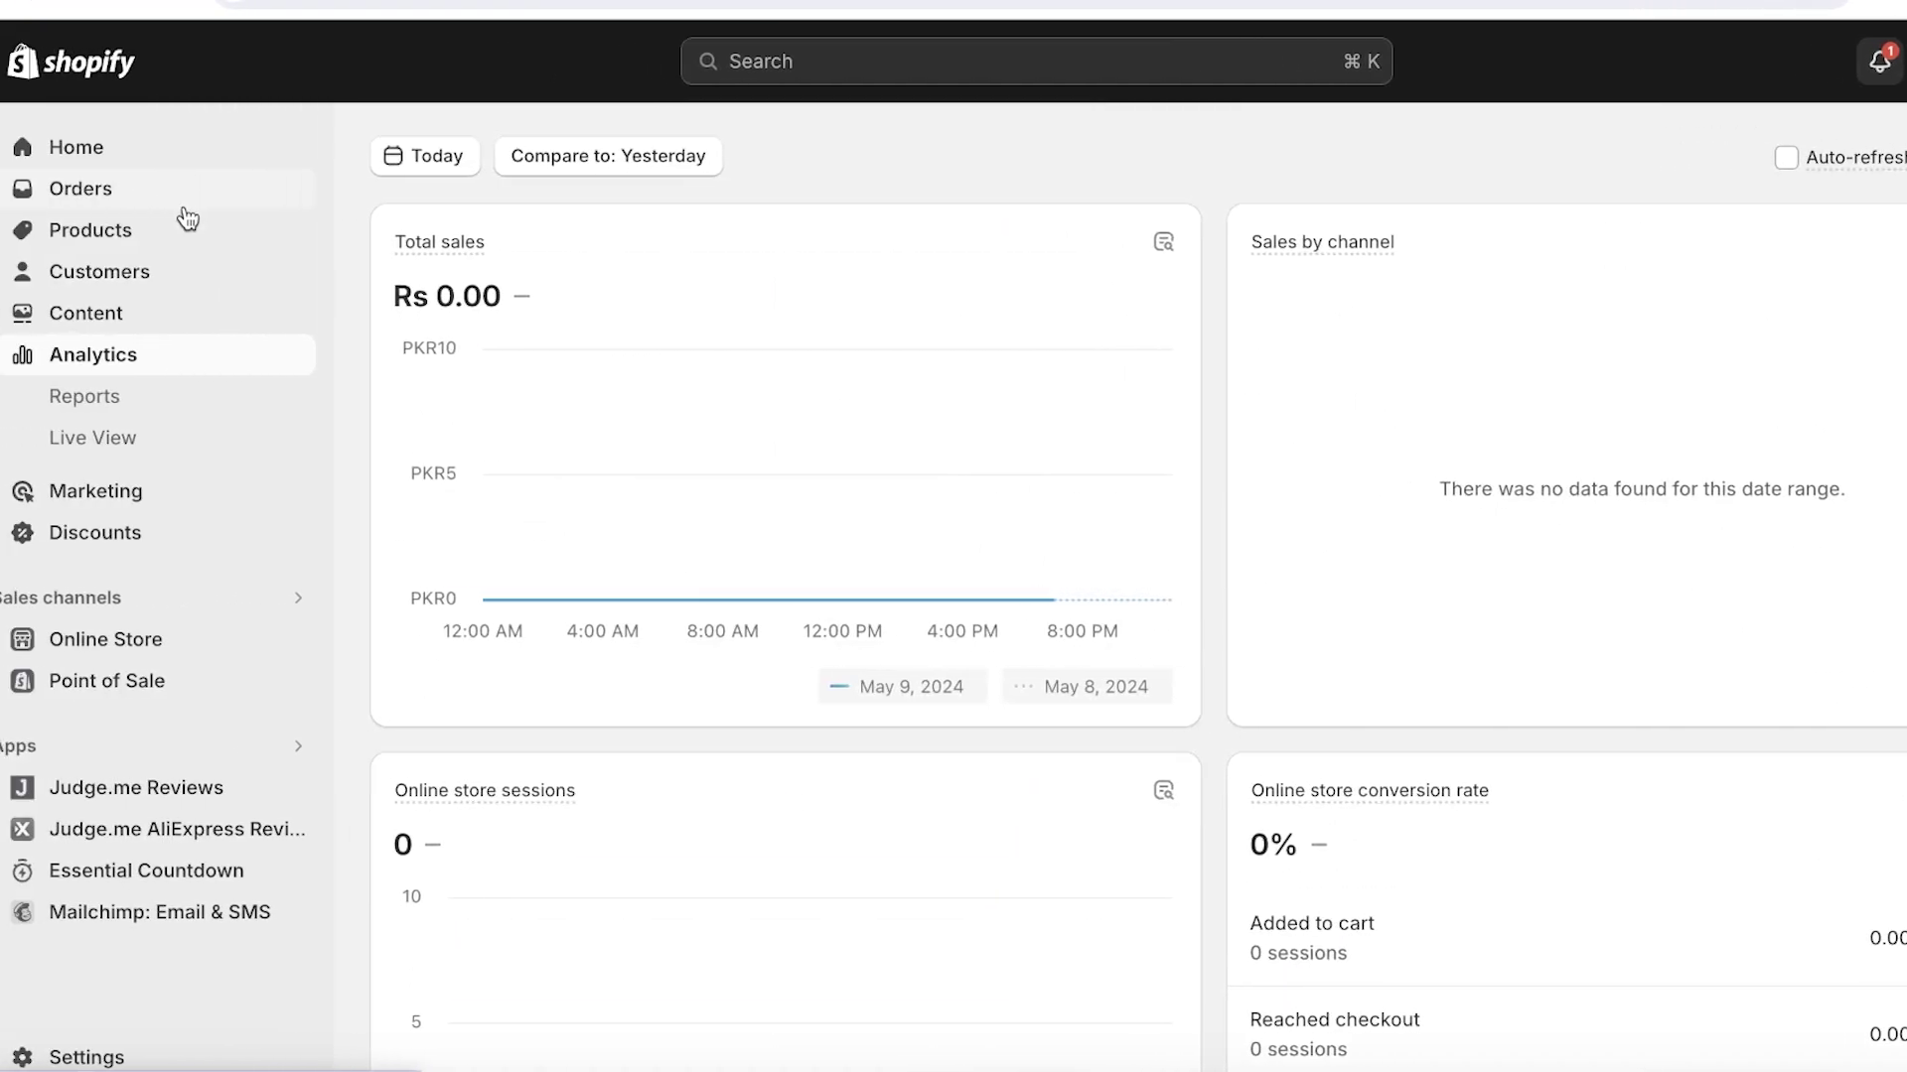
click(153, 164)
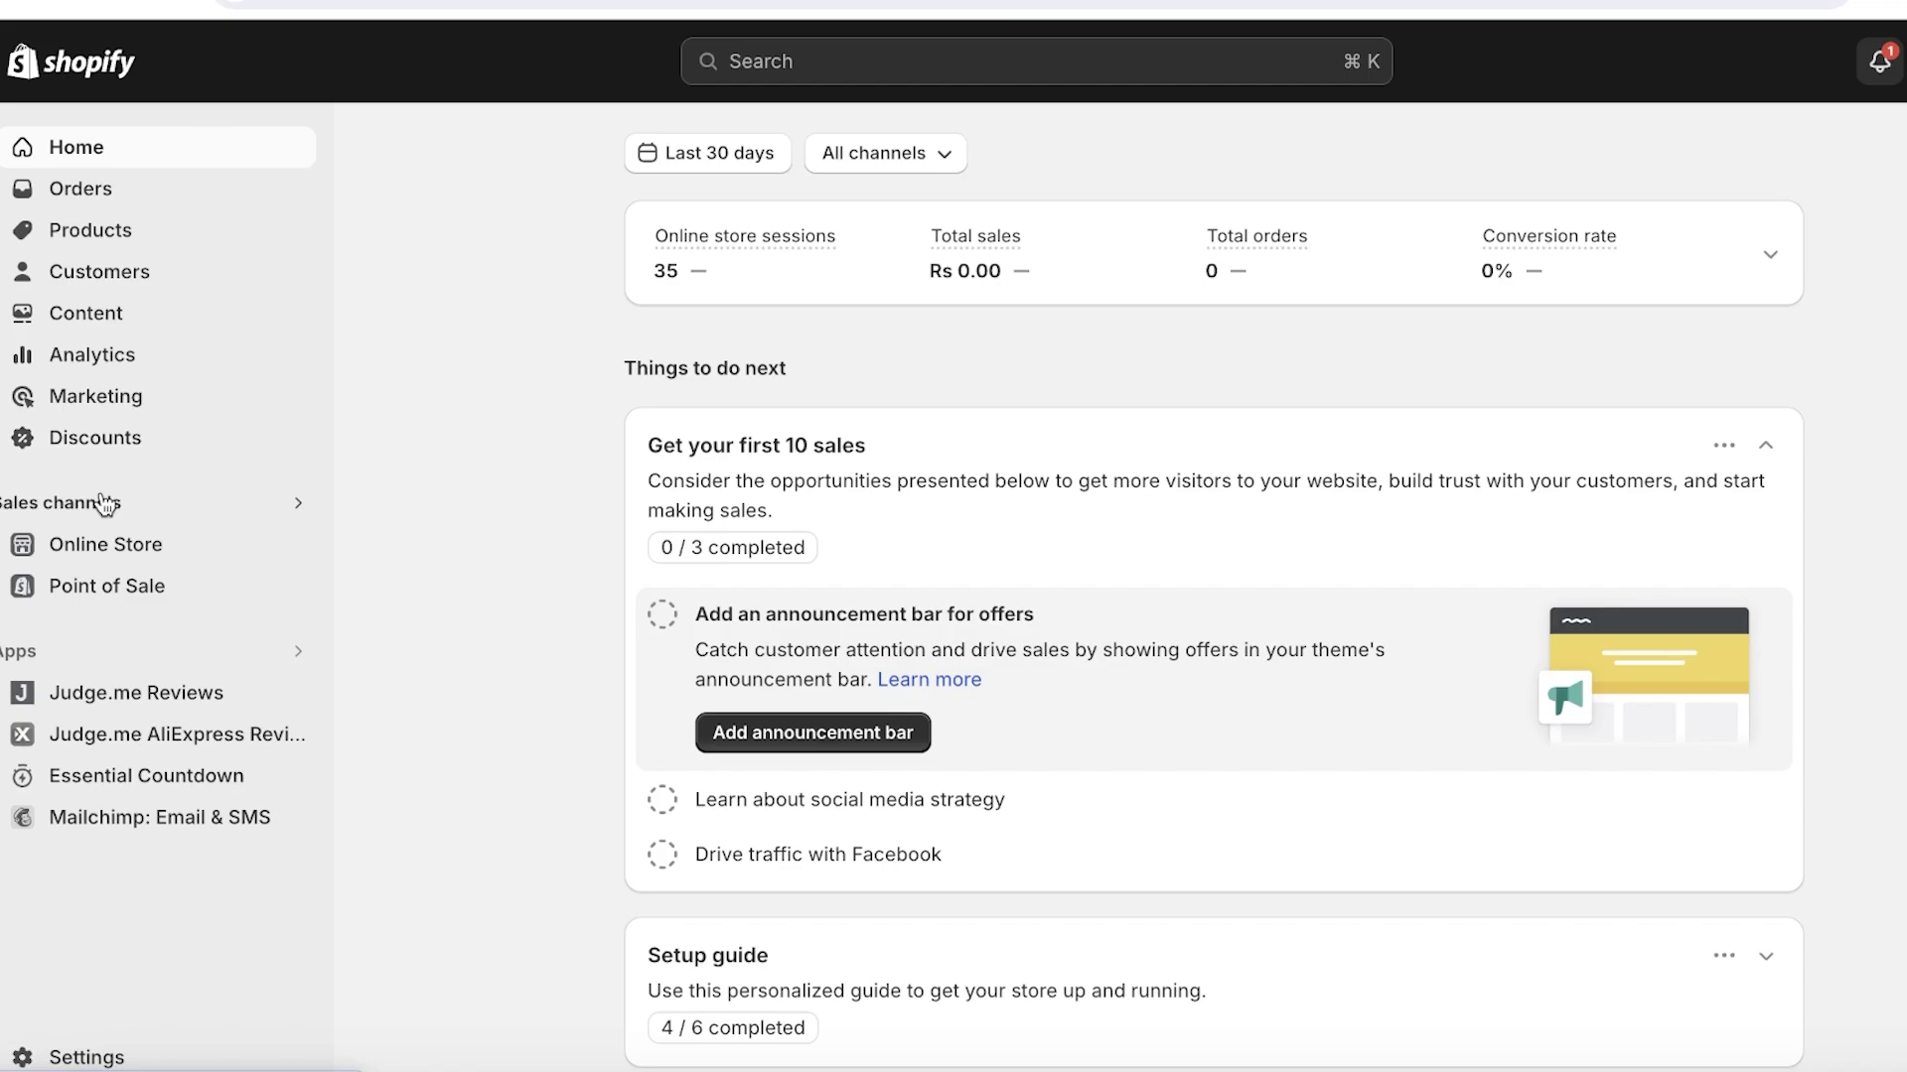
- Open Online Store > Themes and scroll down past Popular free themes
click(136, 552)
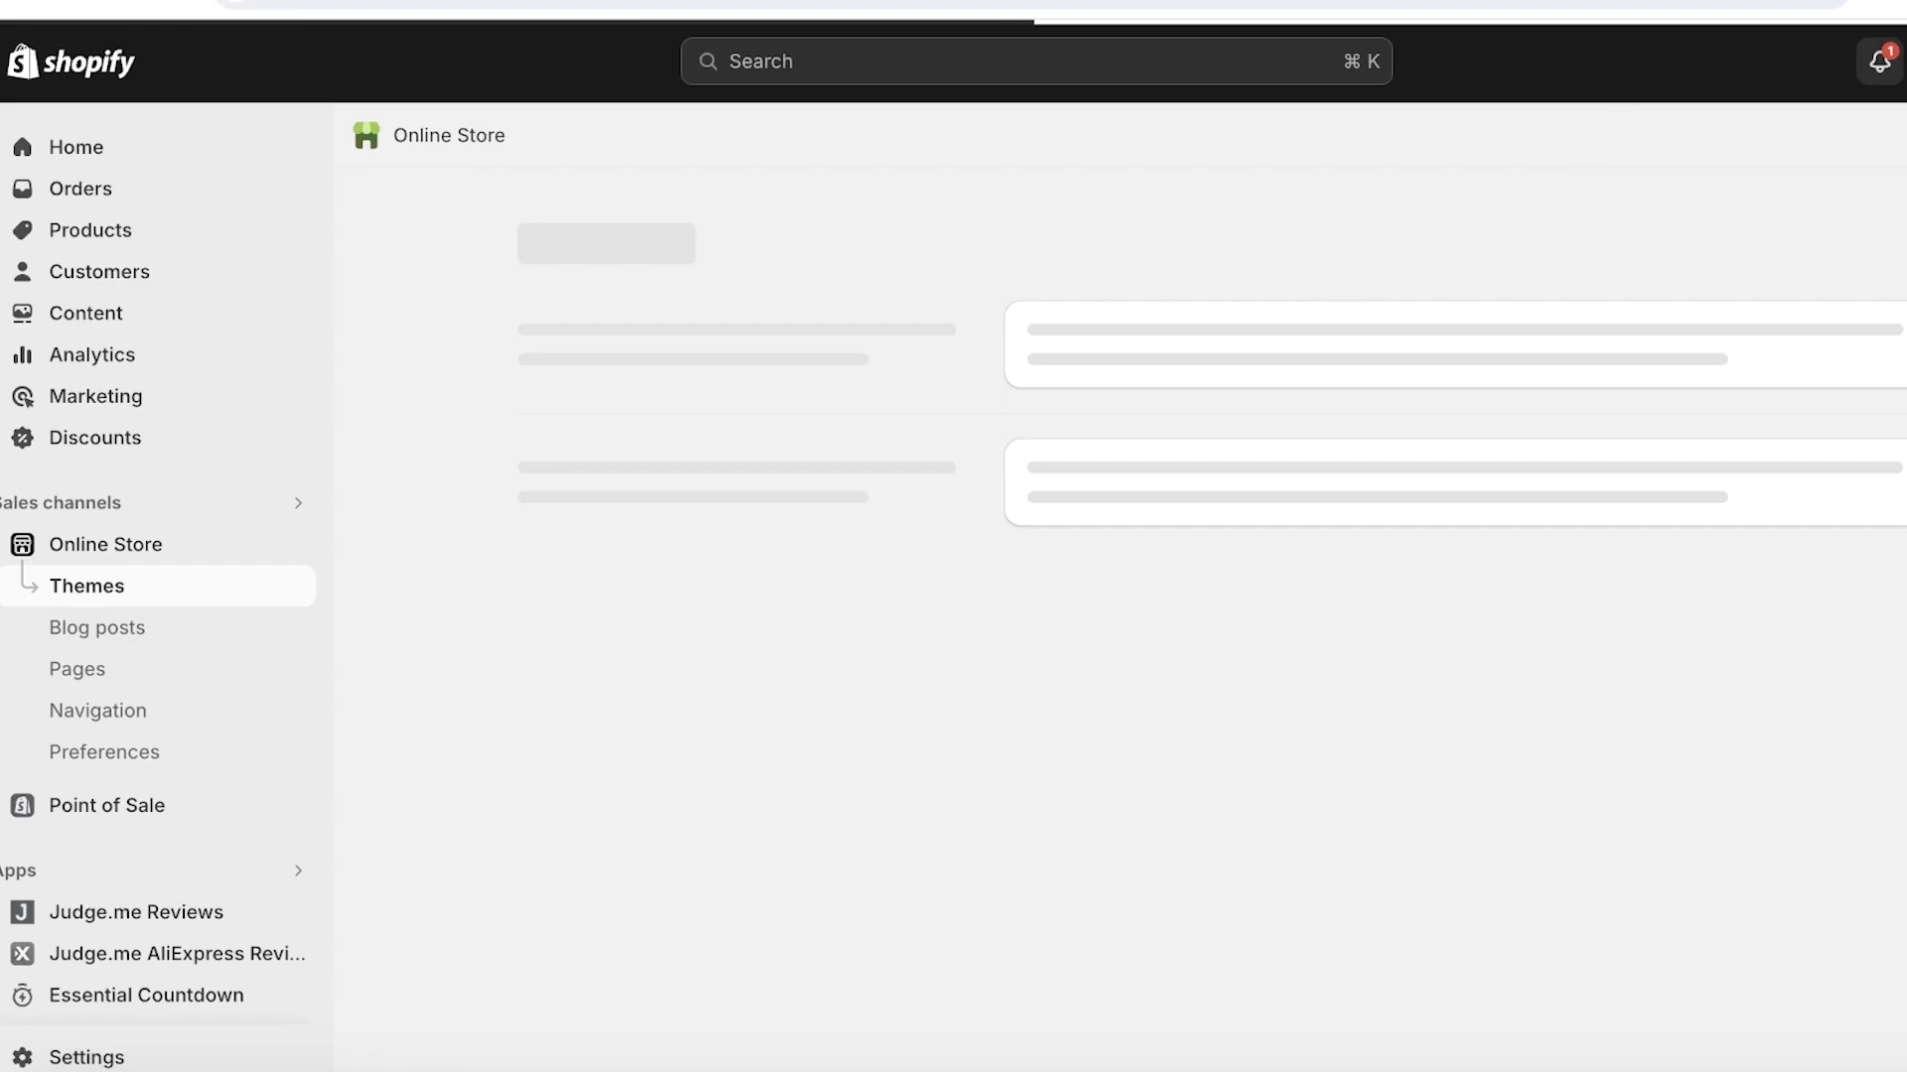
scroll(1847, 455, down, 2)
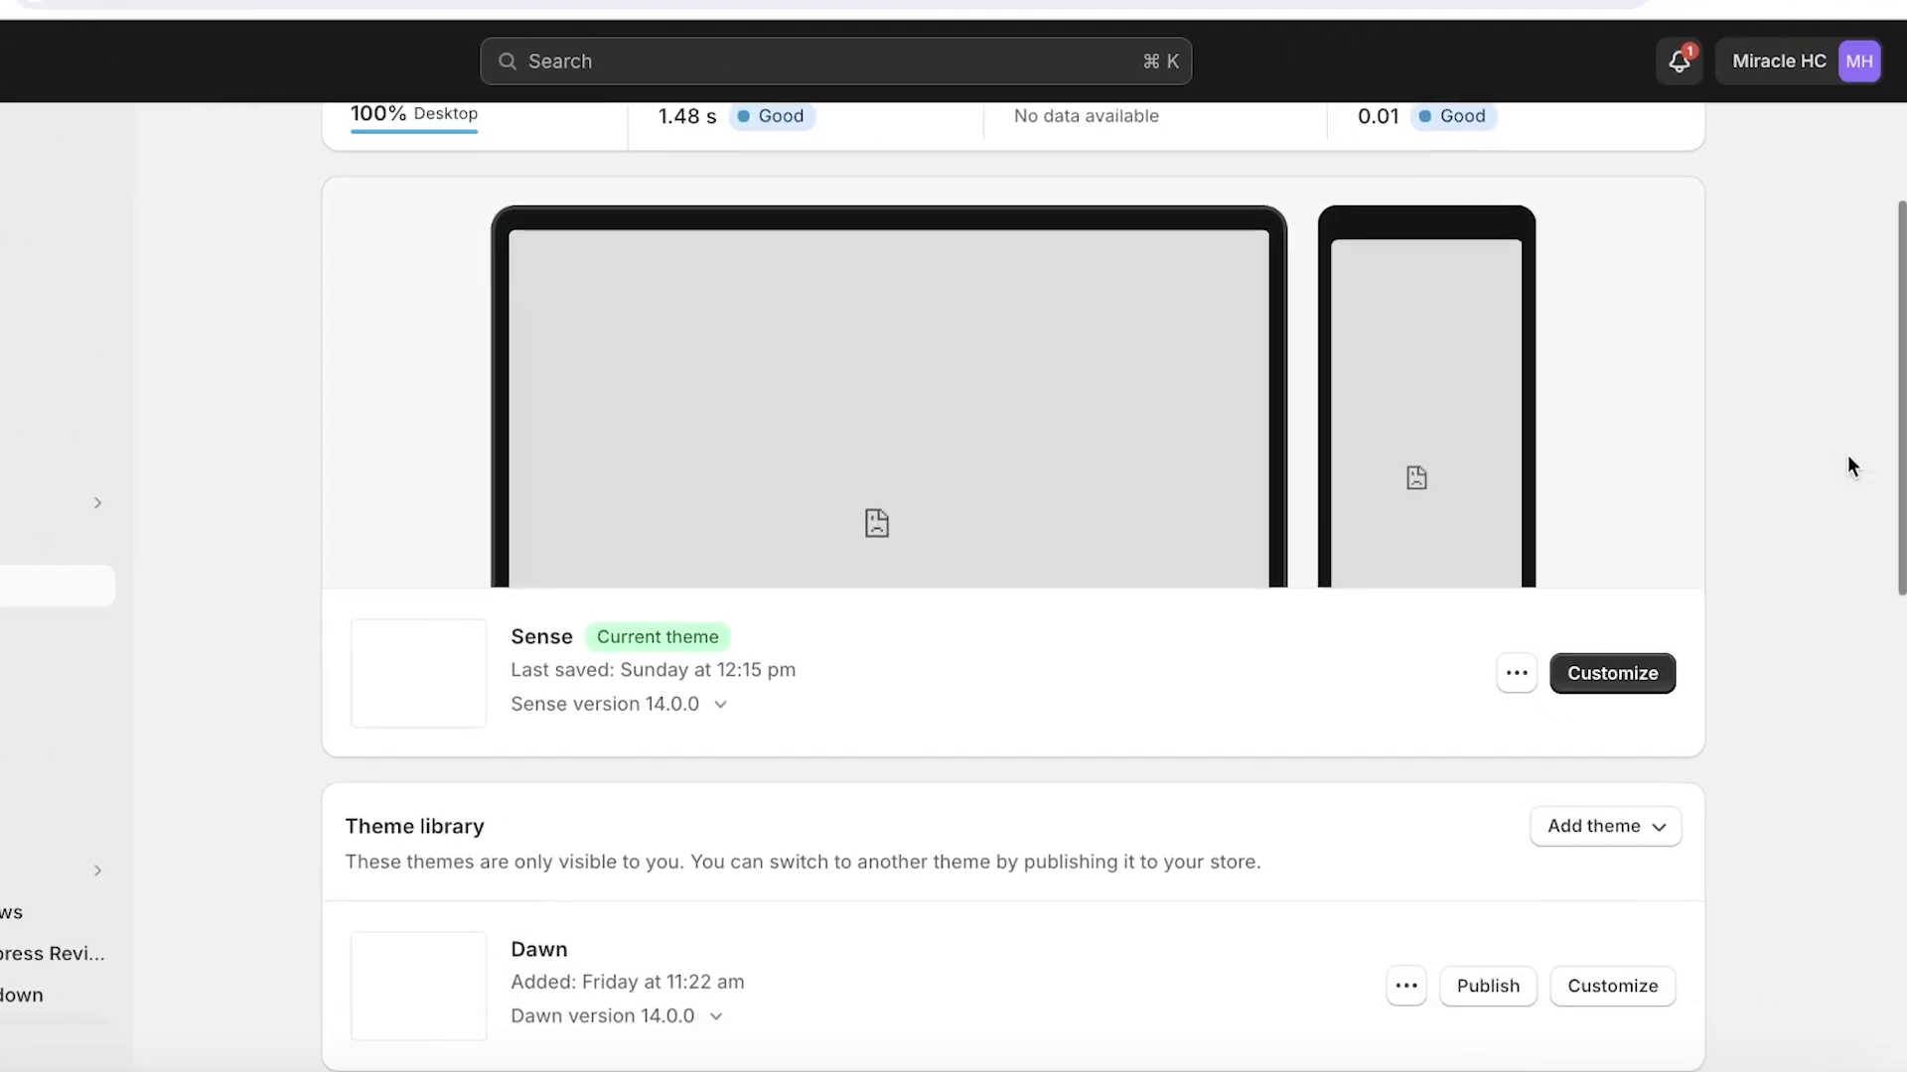
scroll(1847, 455, down, 3)
scroll(1847, 454, down, 6)
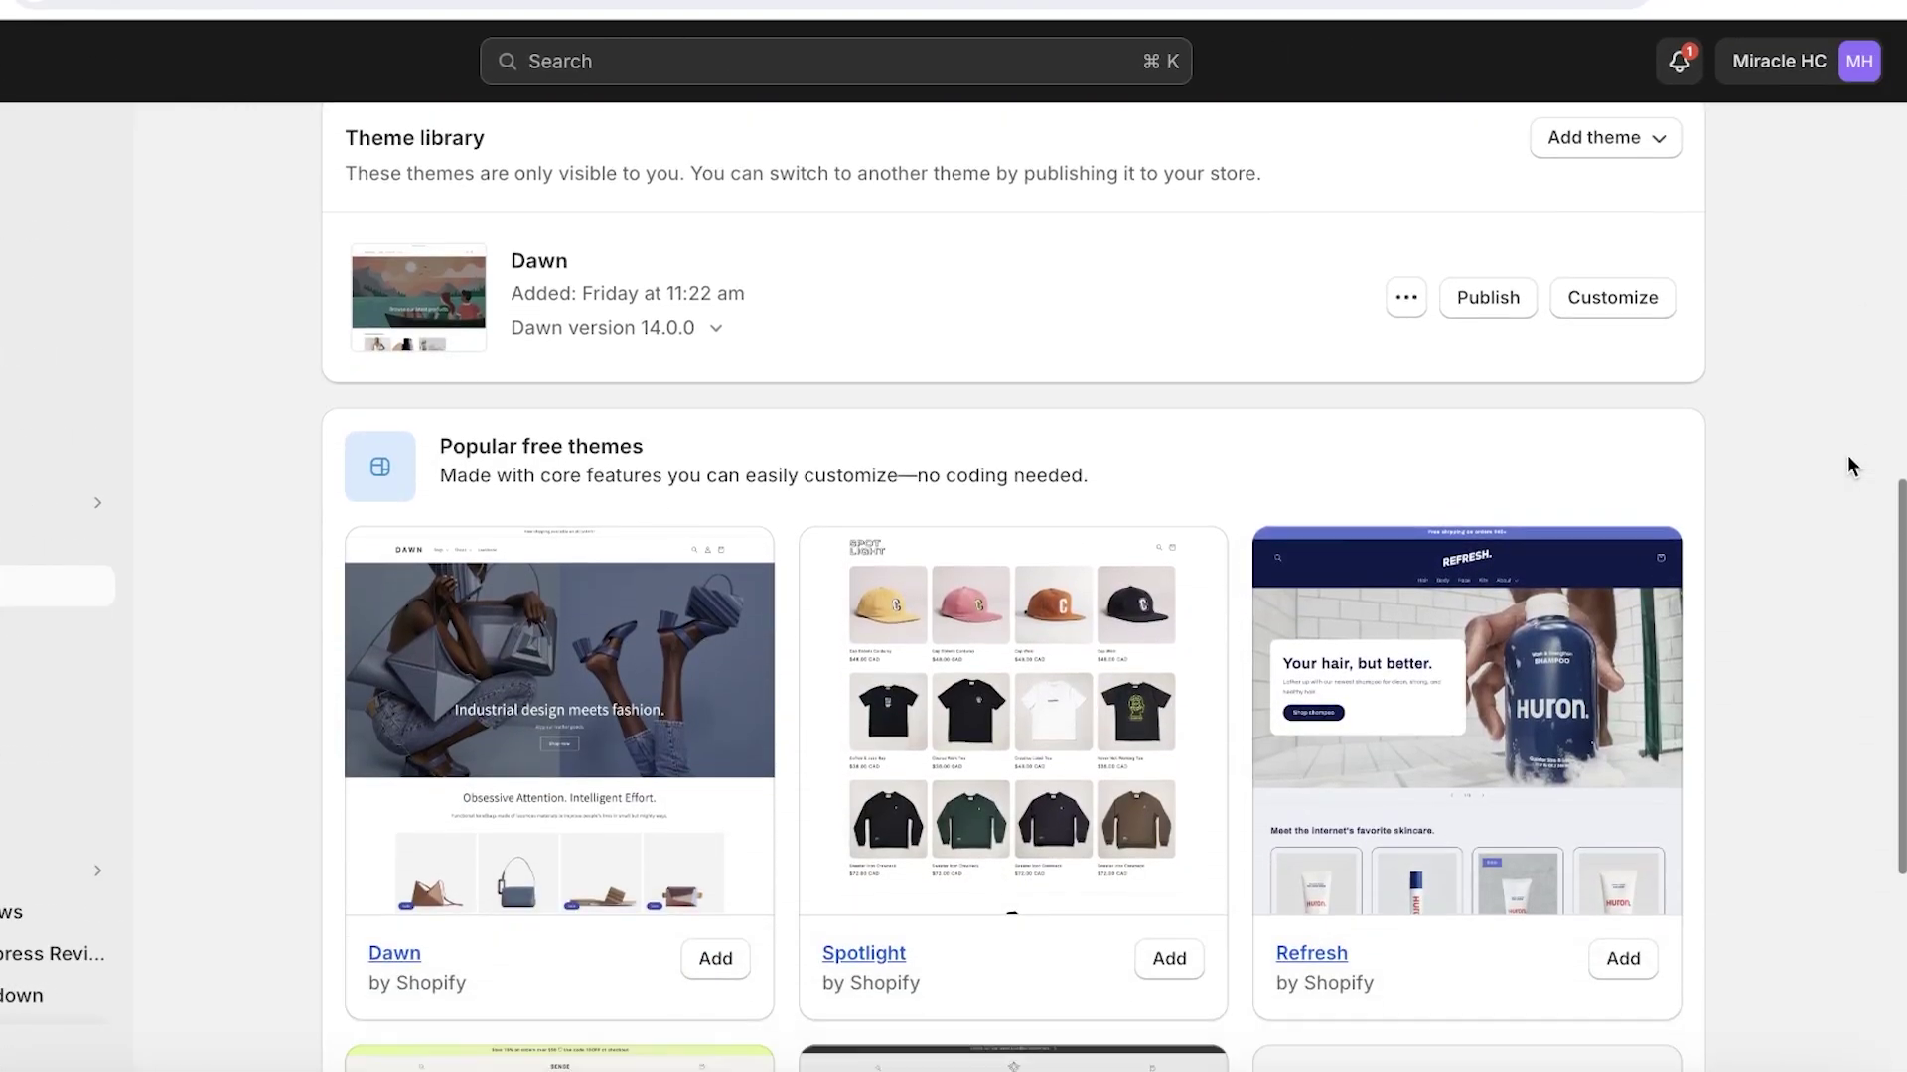
scroll(1847, 455, down, 2)
scroll(1842, 467, down, 3)
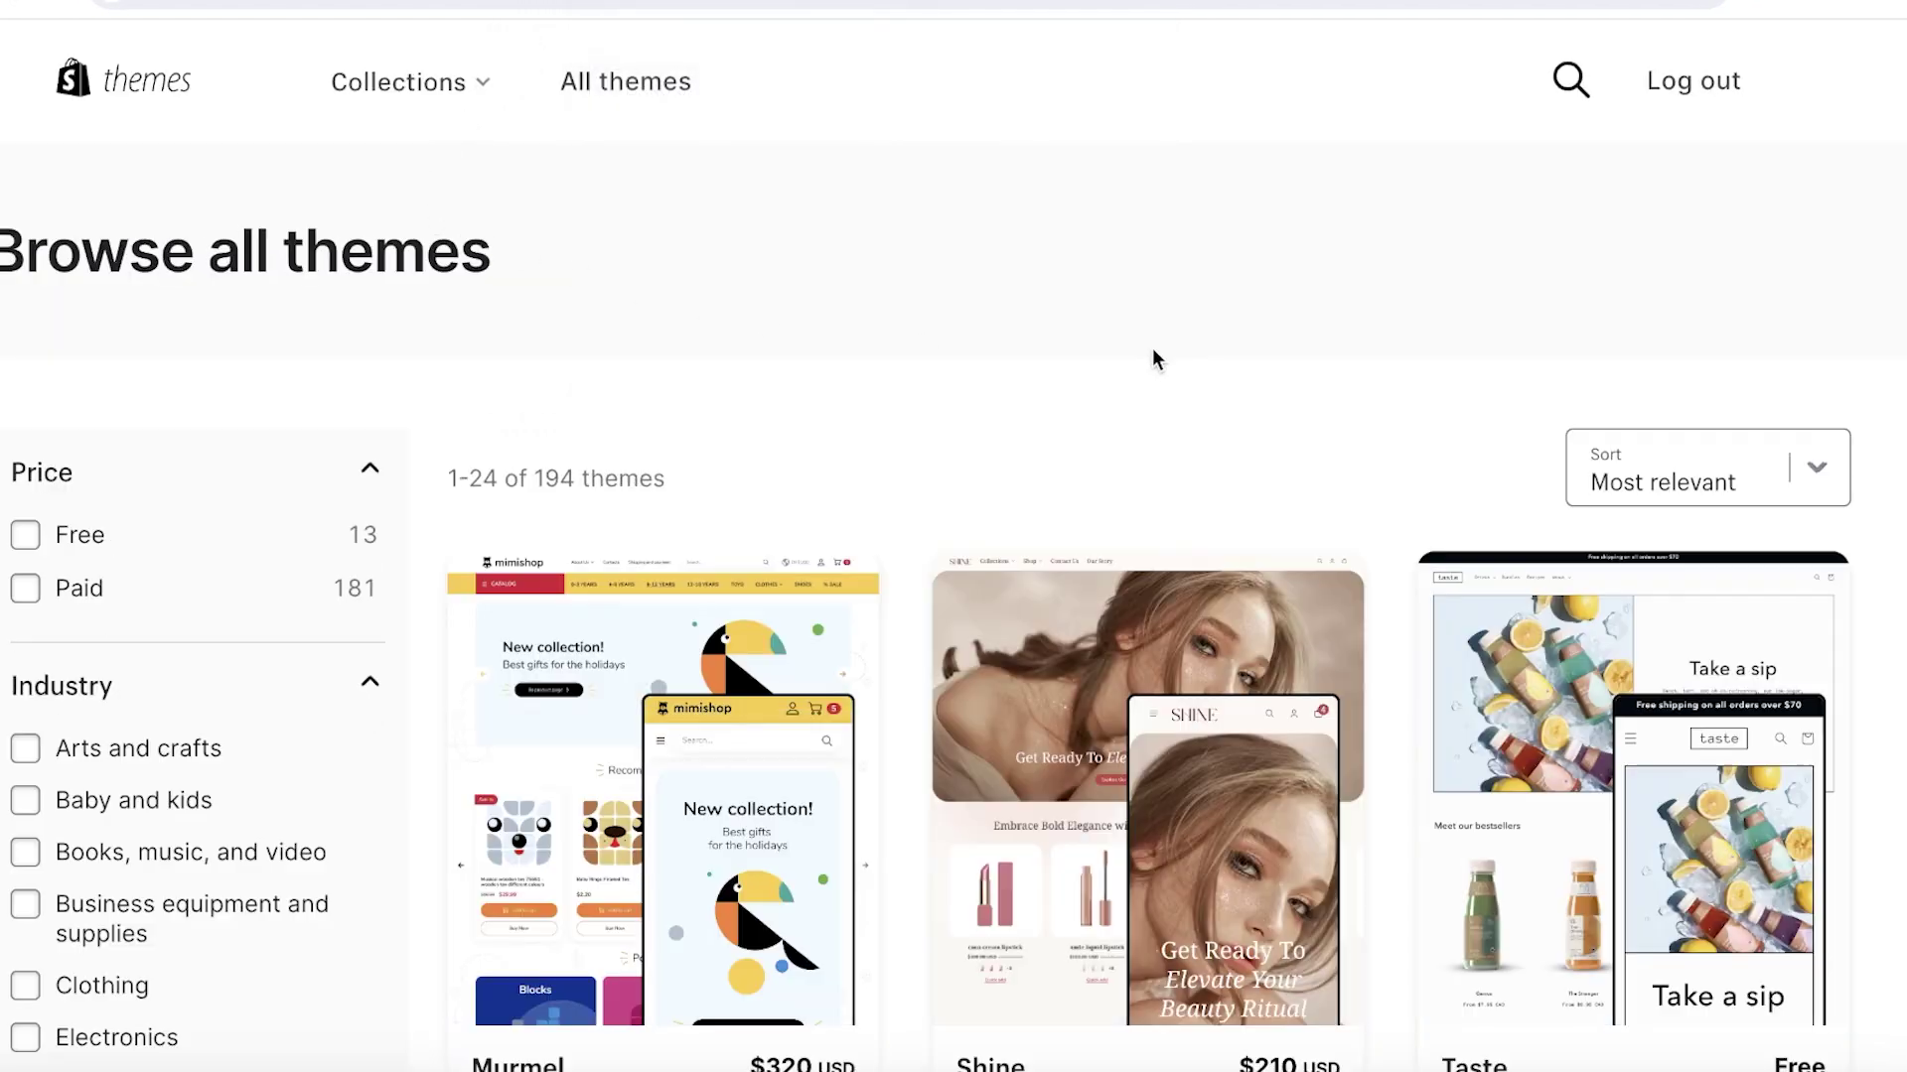
- Scroll through the Browse all themes grid, viewing Murmel, Shine and Taste
scroll(1153, 349, down, 3)
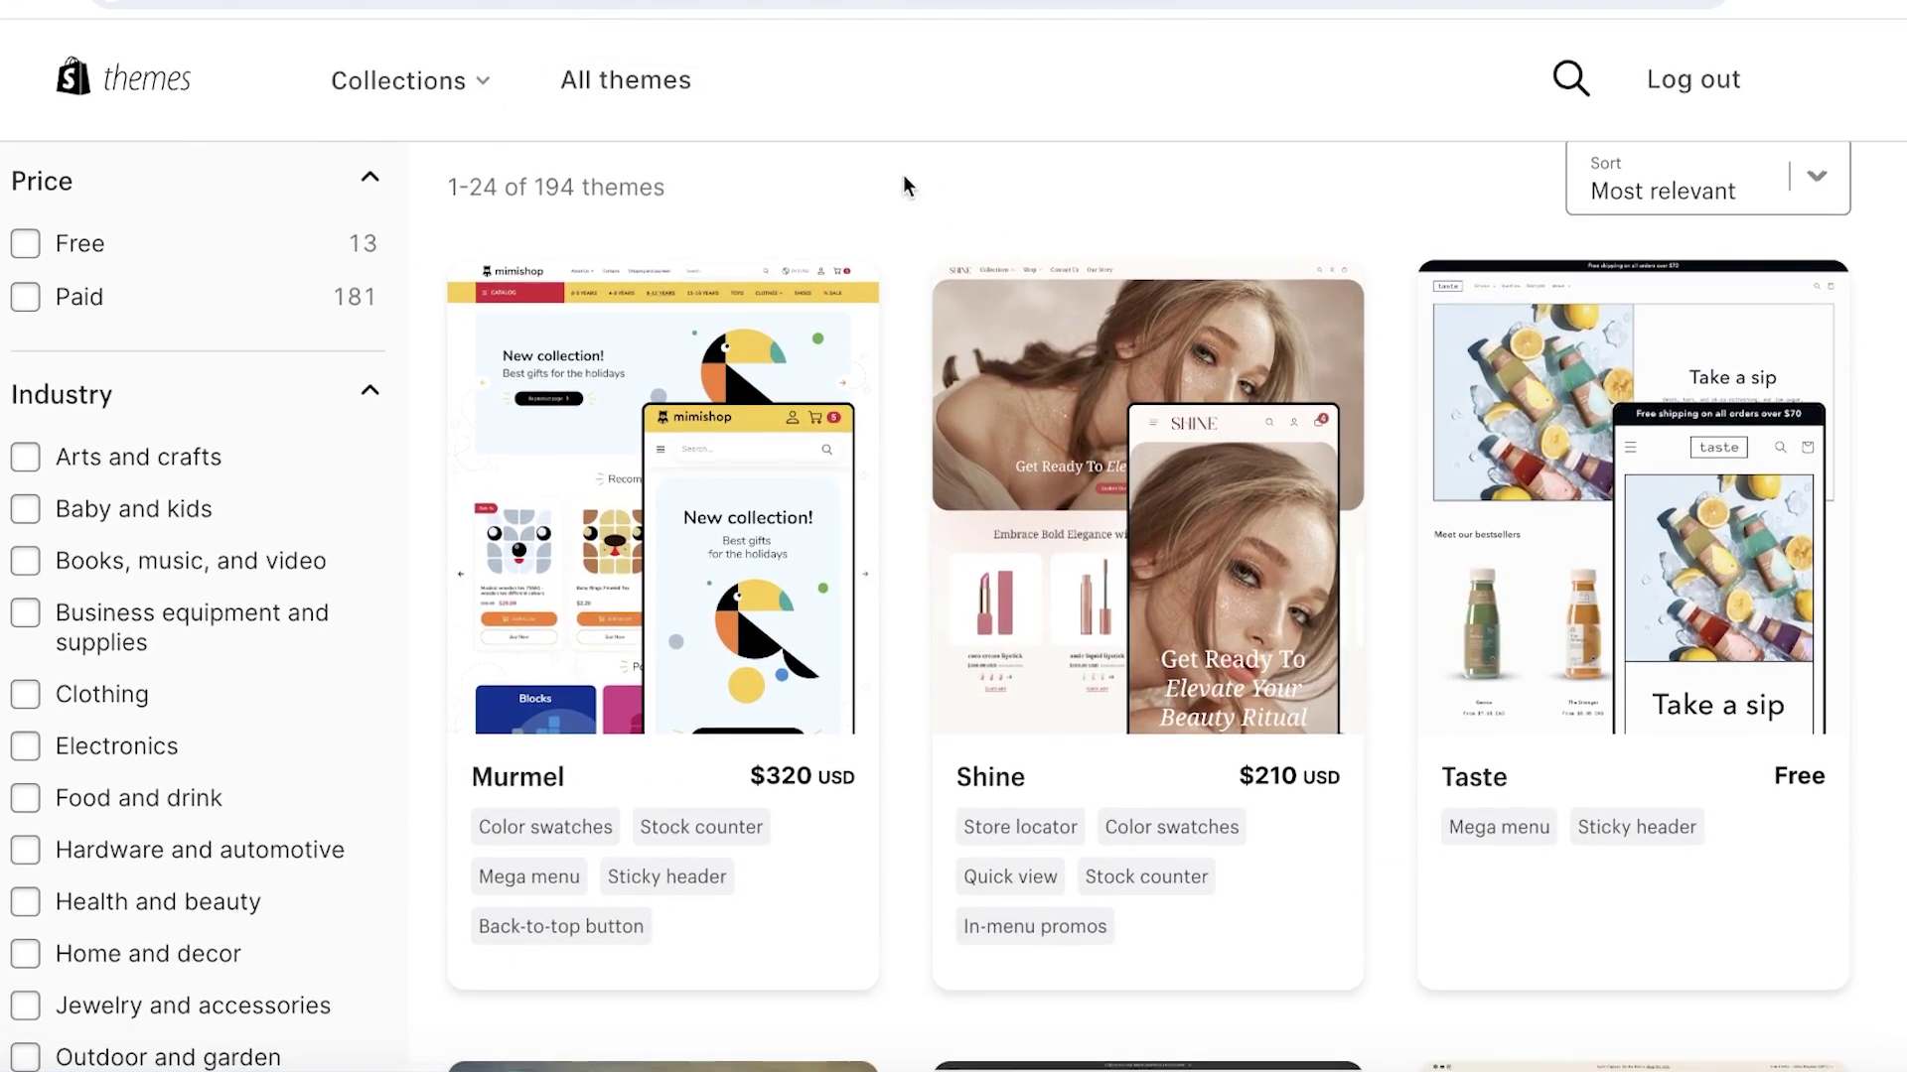
scroll(890, 235, down, 1)
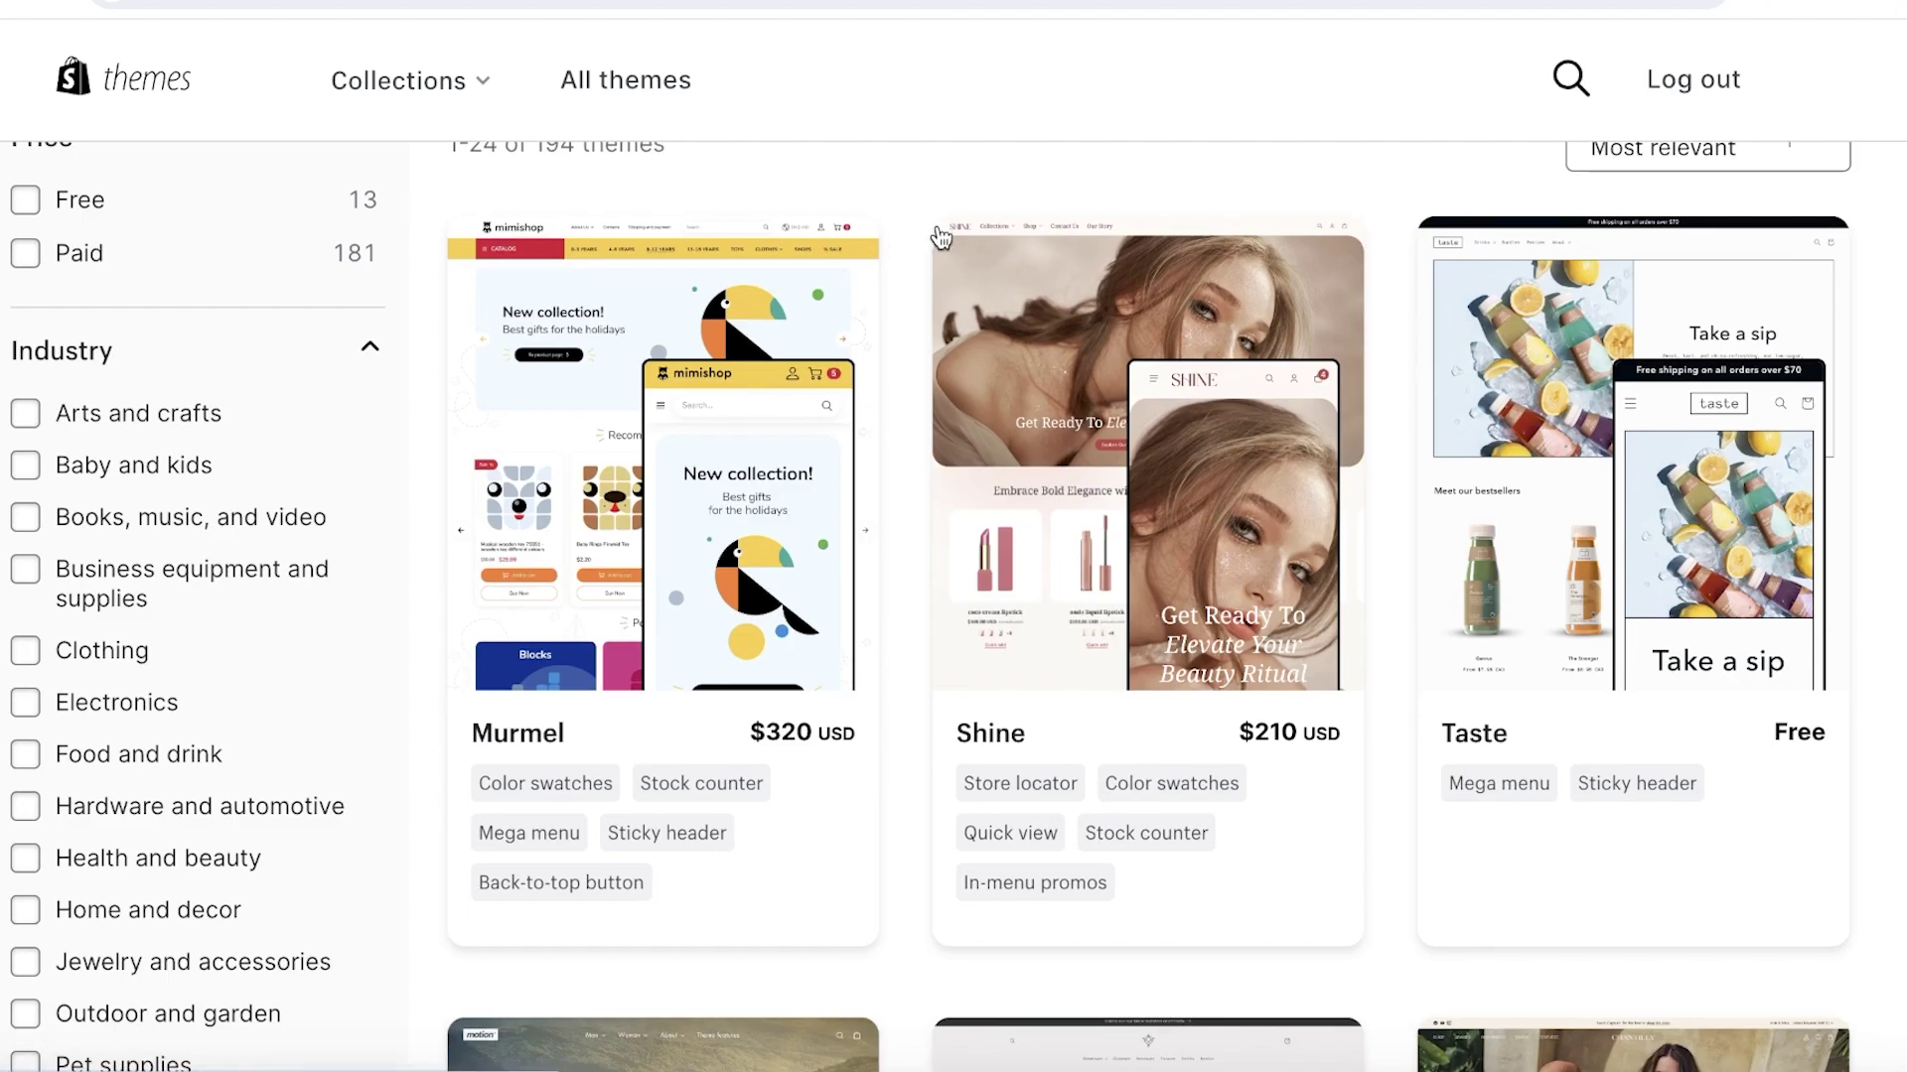
scroll(937, 243, down, 1)
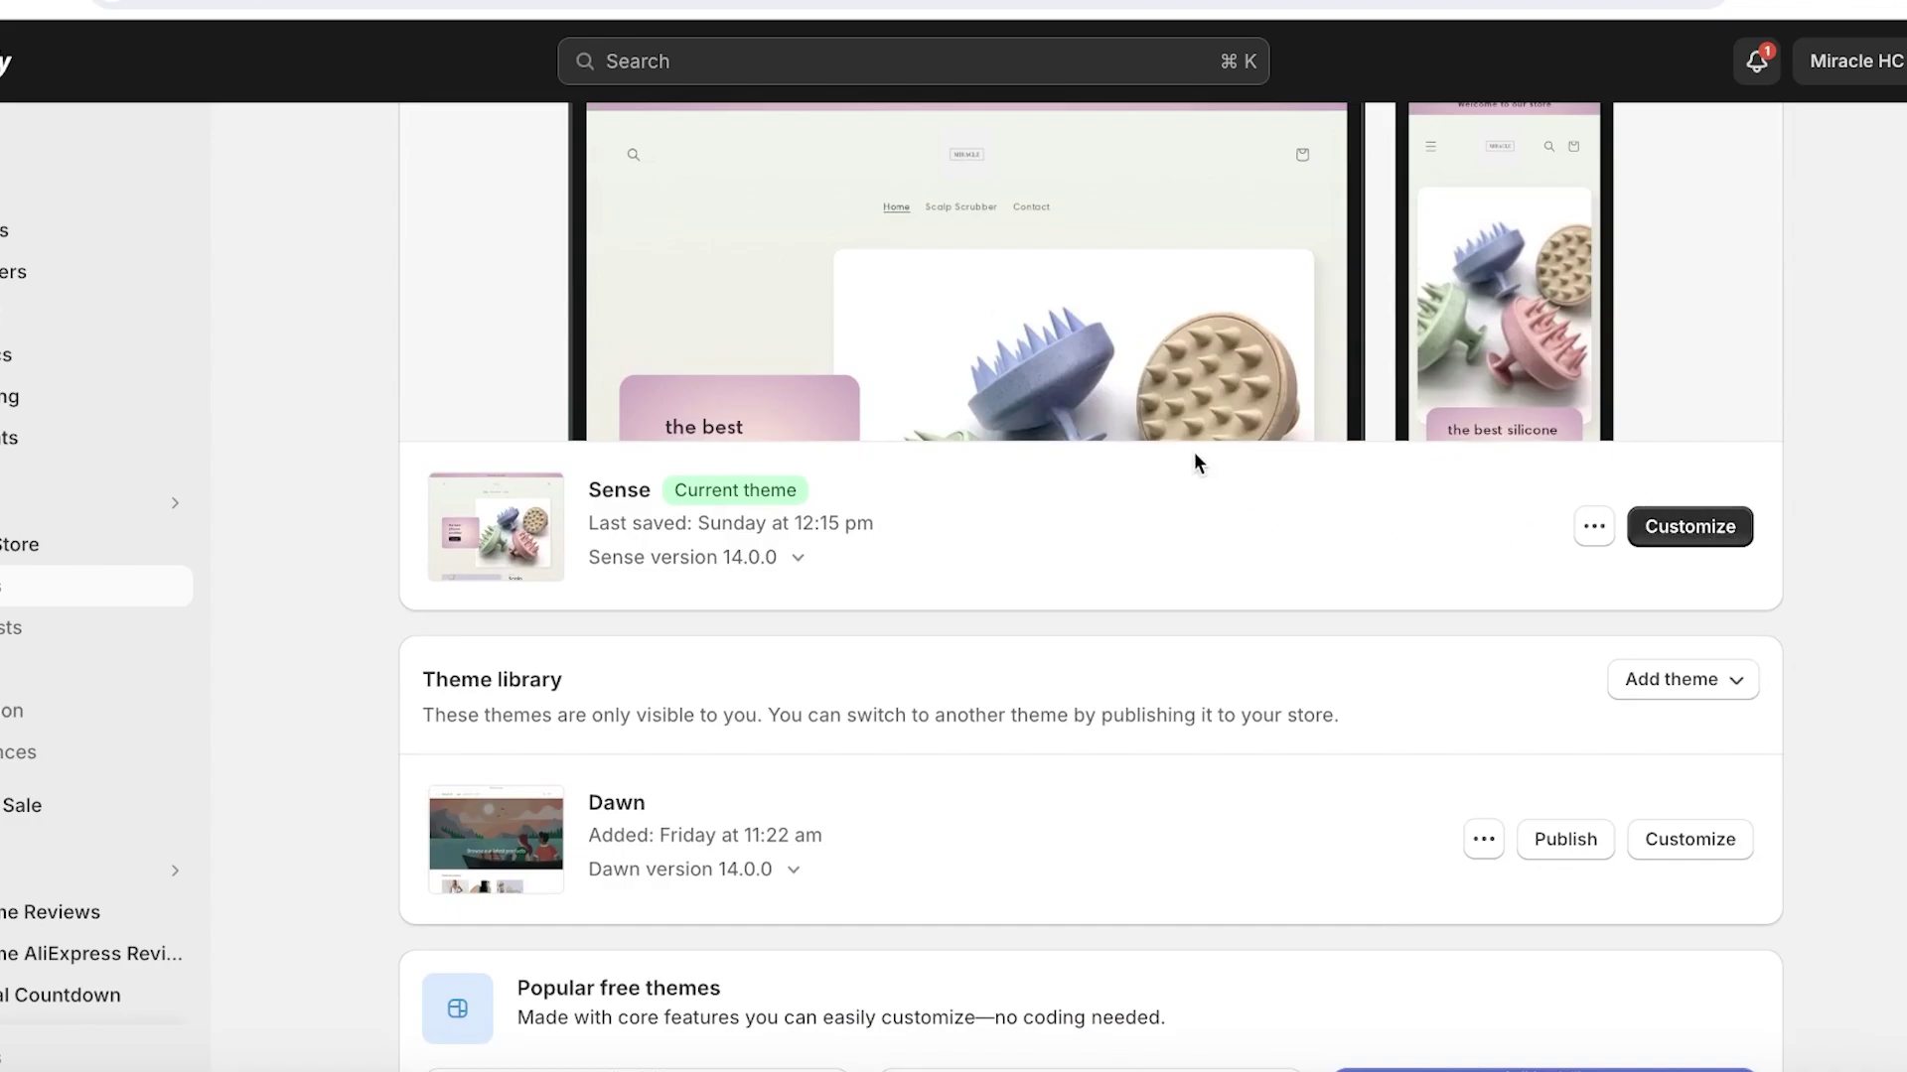
scroll(1574, 403, up, 1)
- Customize the Sense theme and delete the hero Image with text card's heading
click(1689, 590)
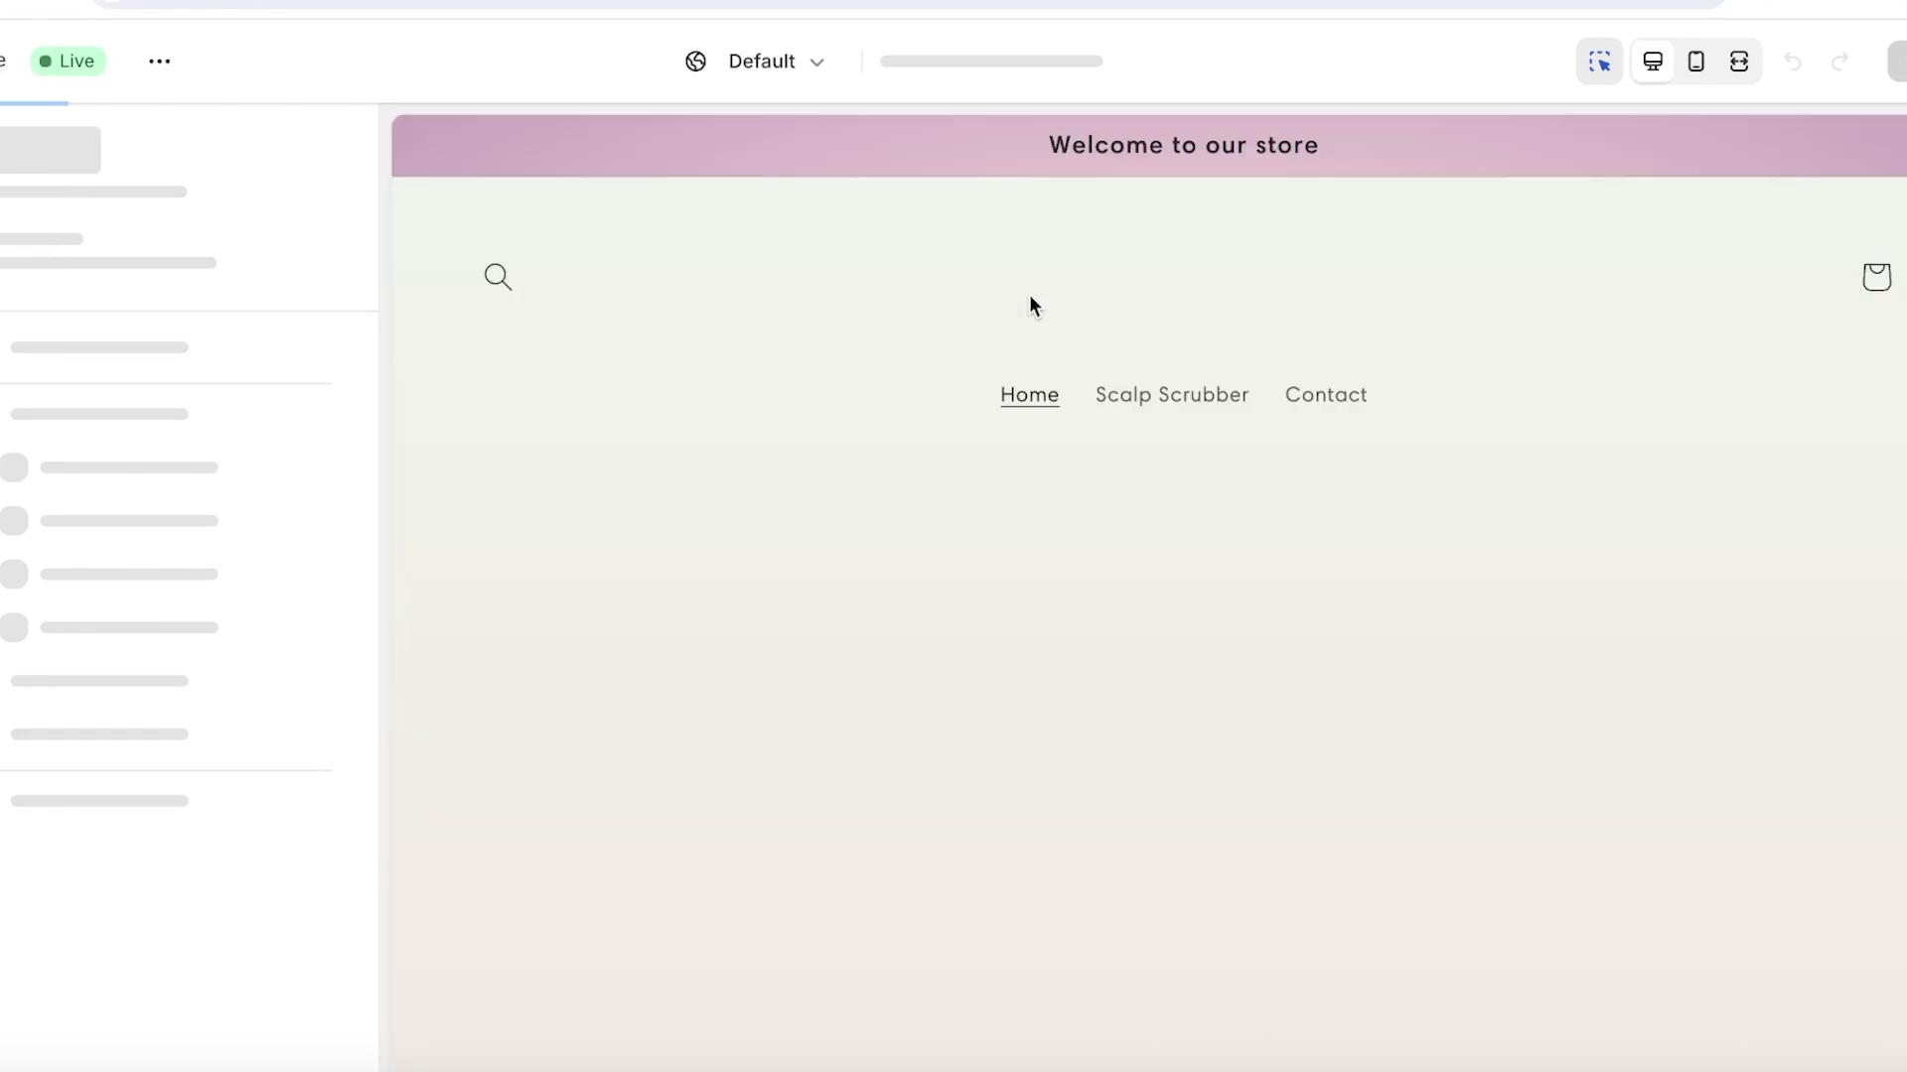
scroll(852, 593, down, 3)
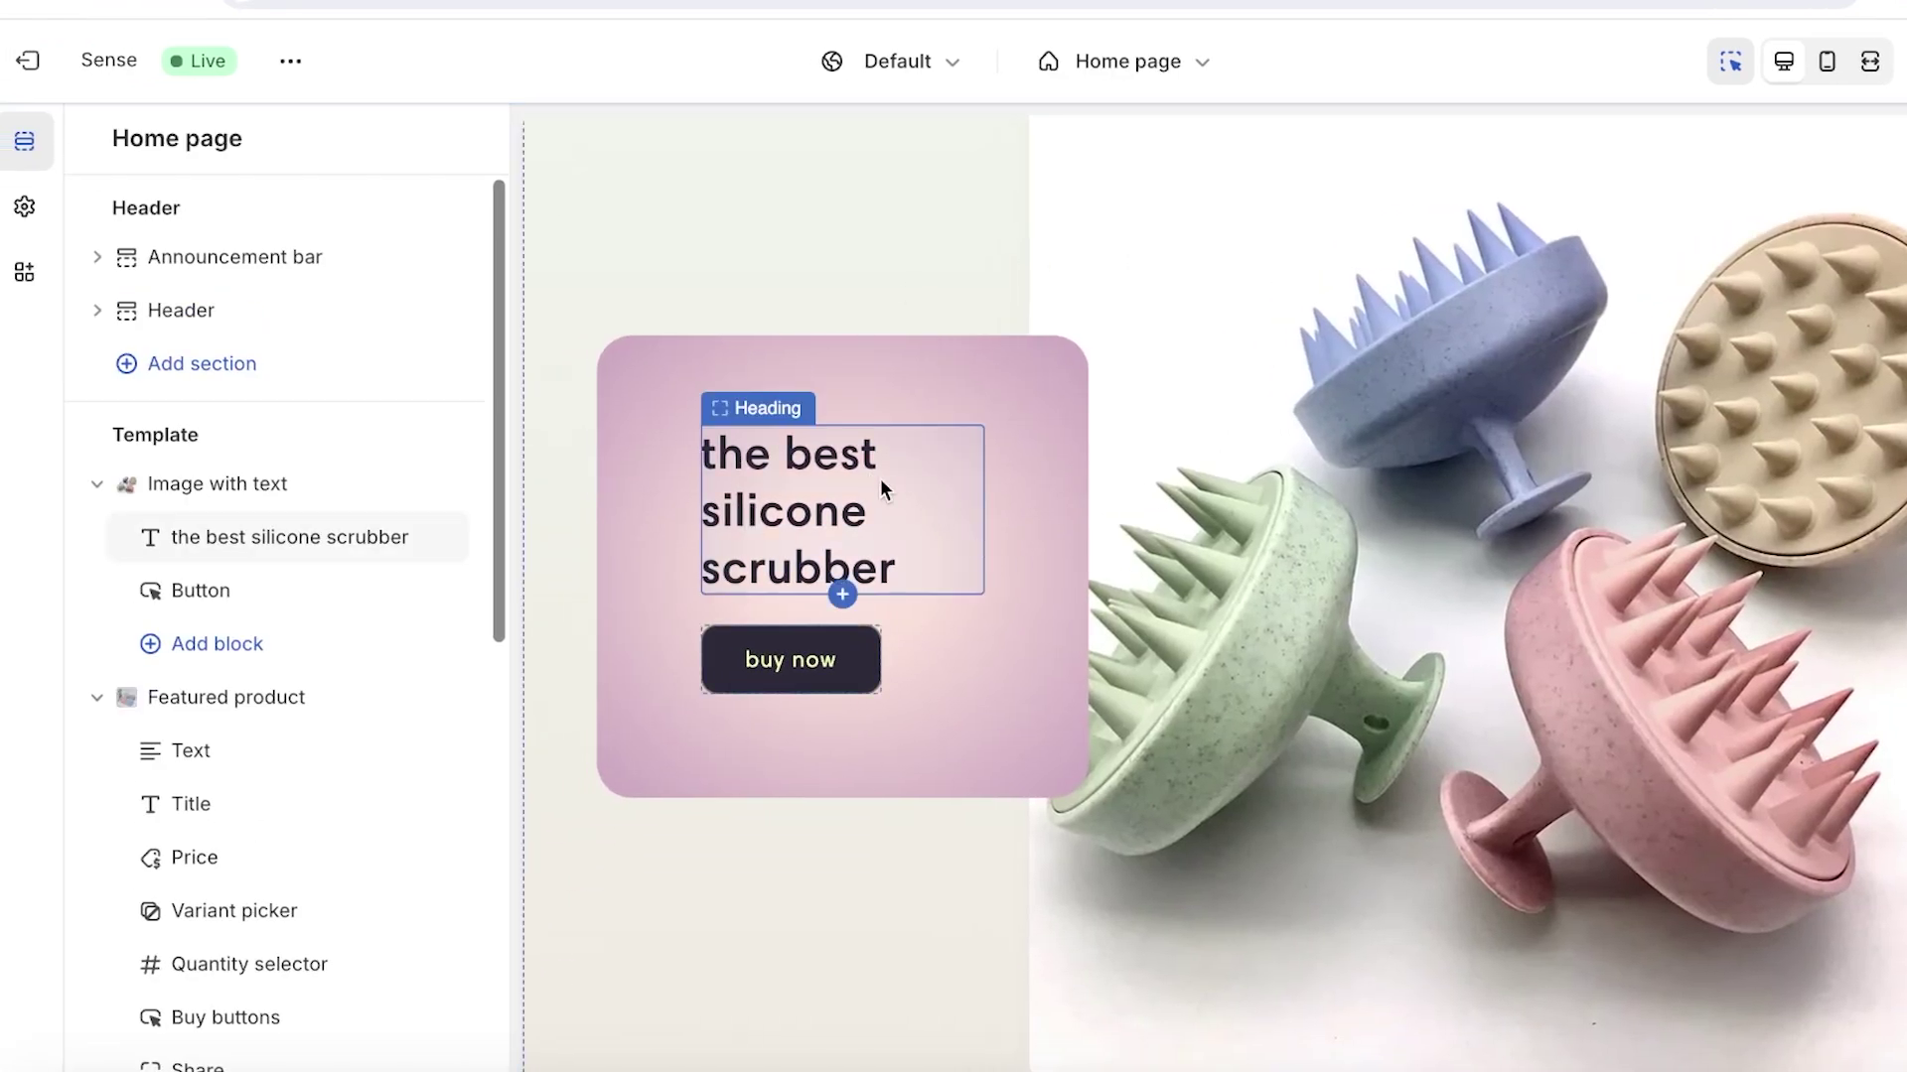
click(874, 477)
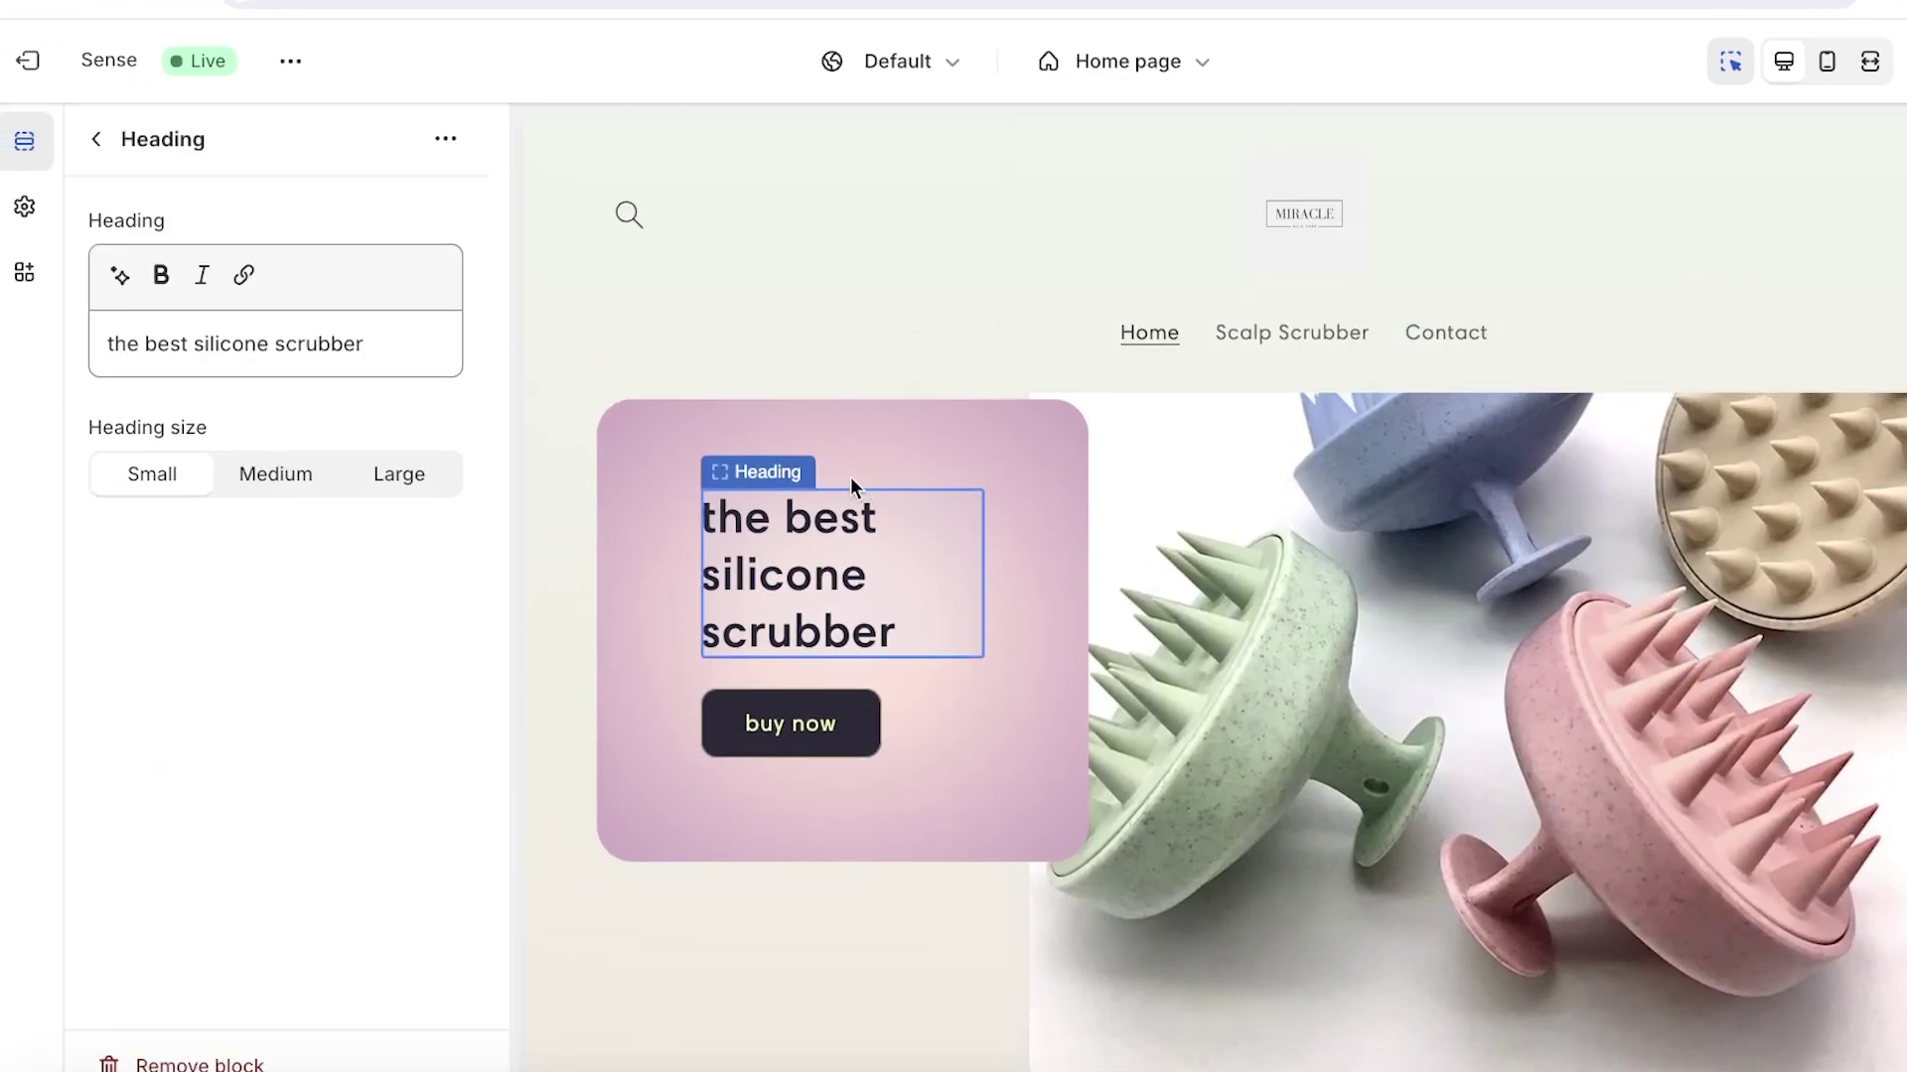
triple_click(350, 338)
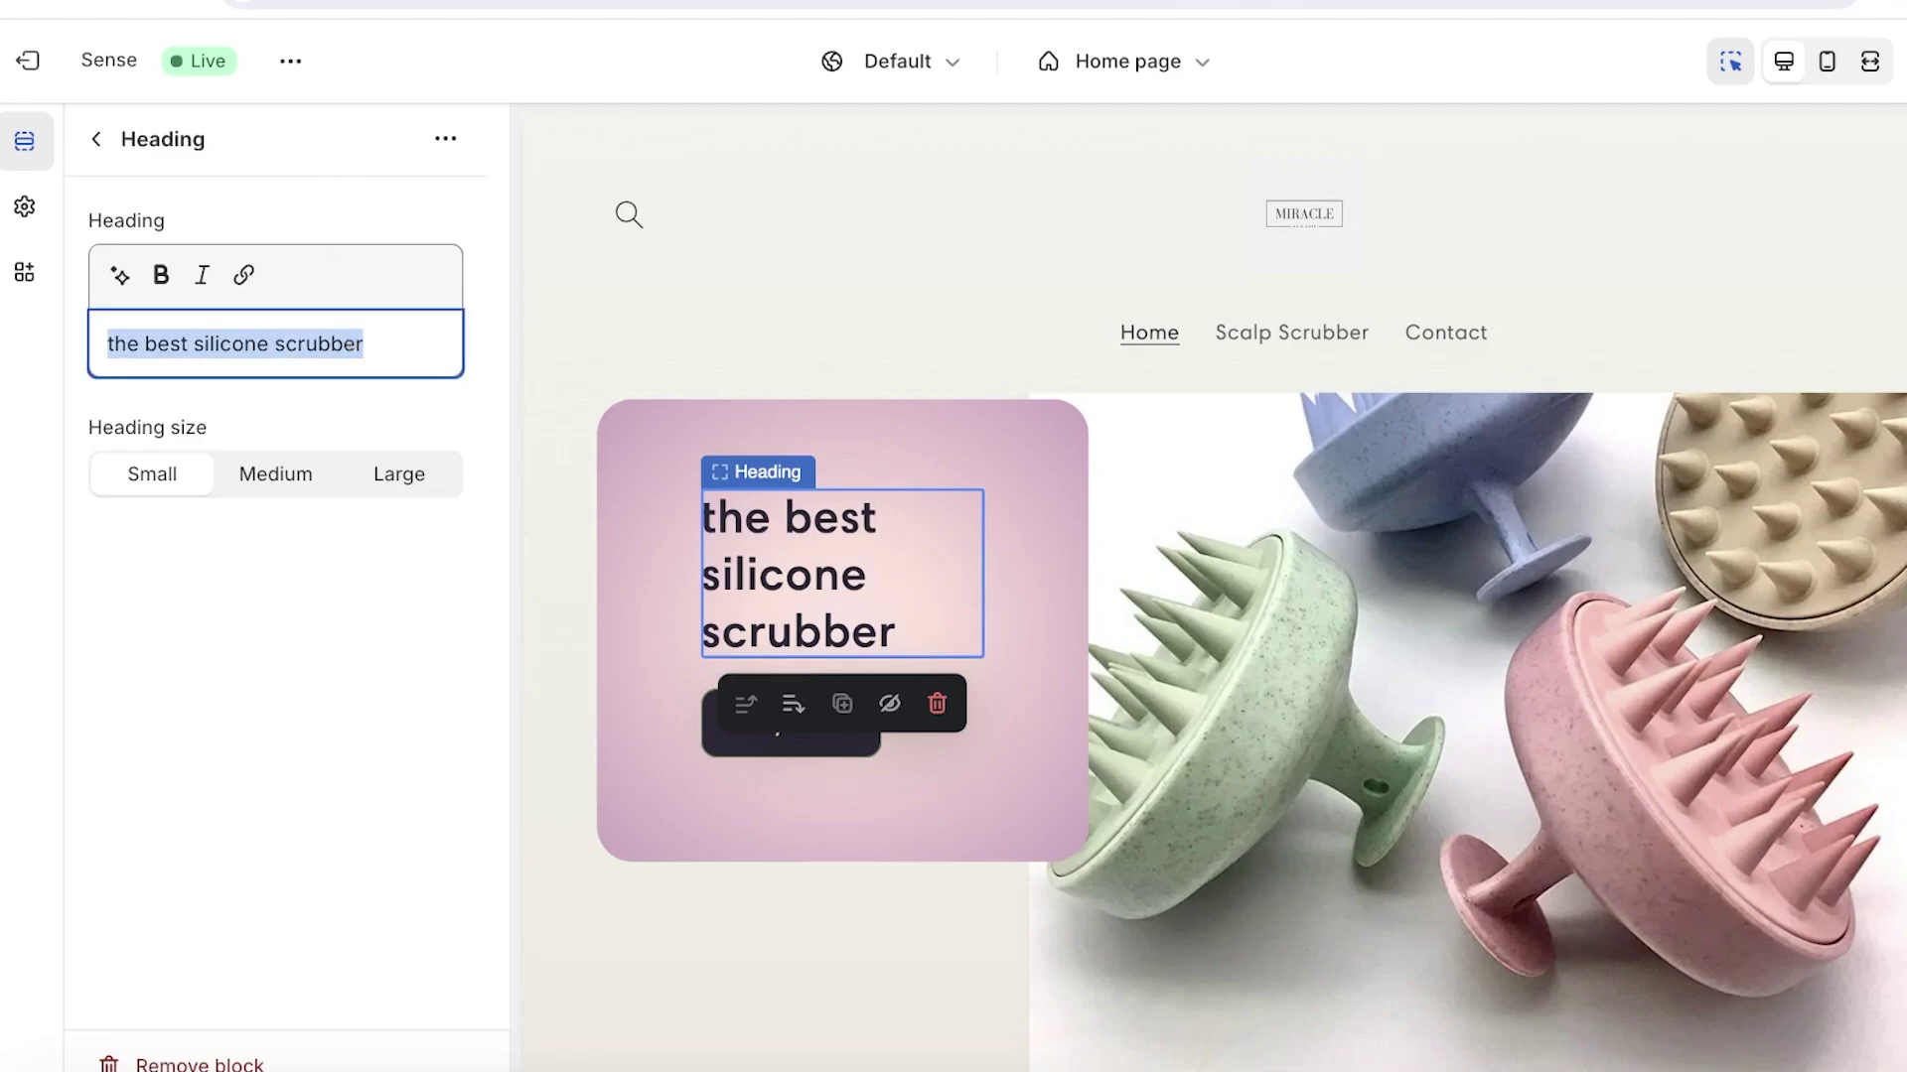
key(BackSpace)
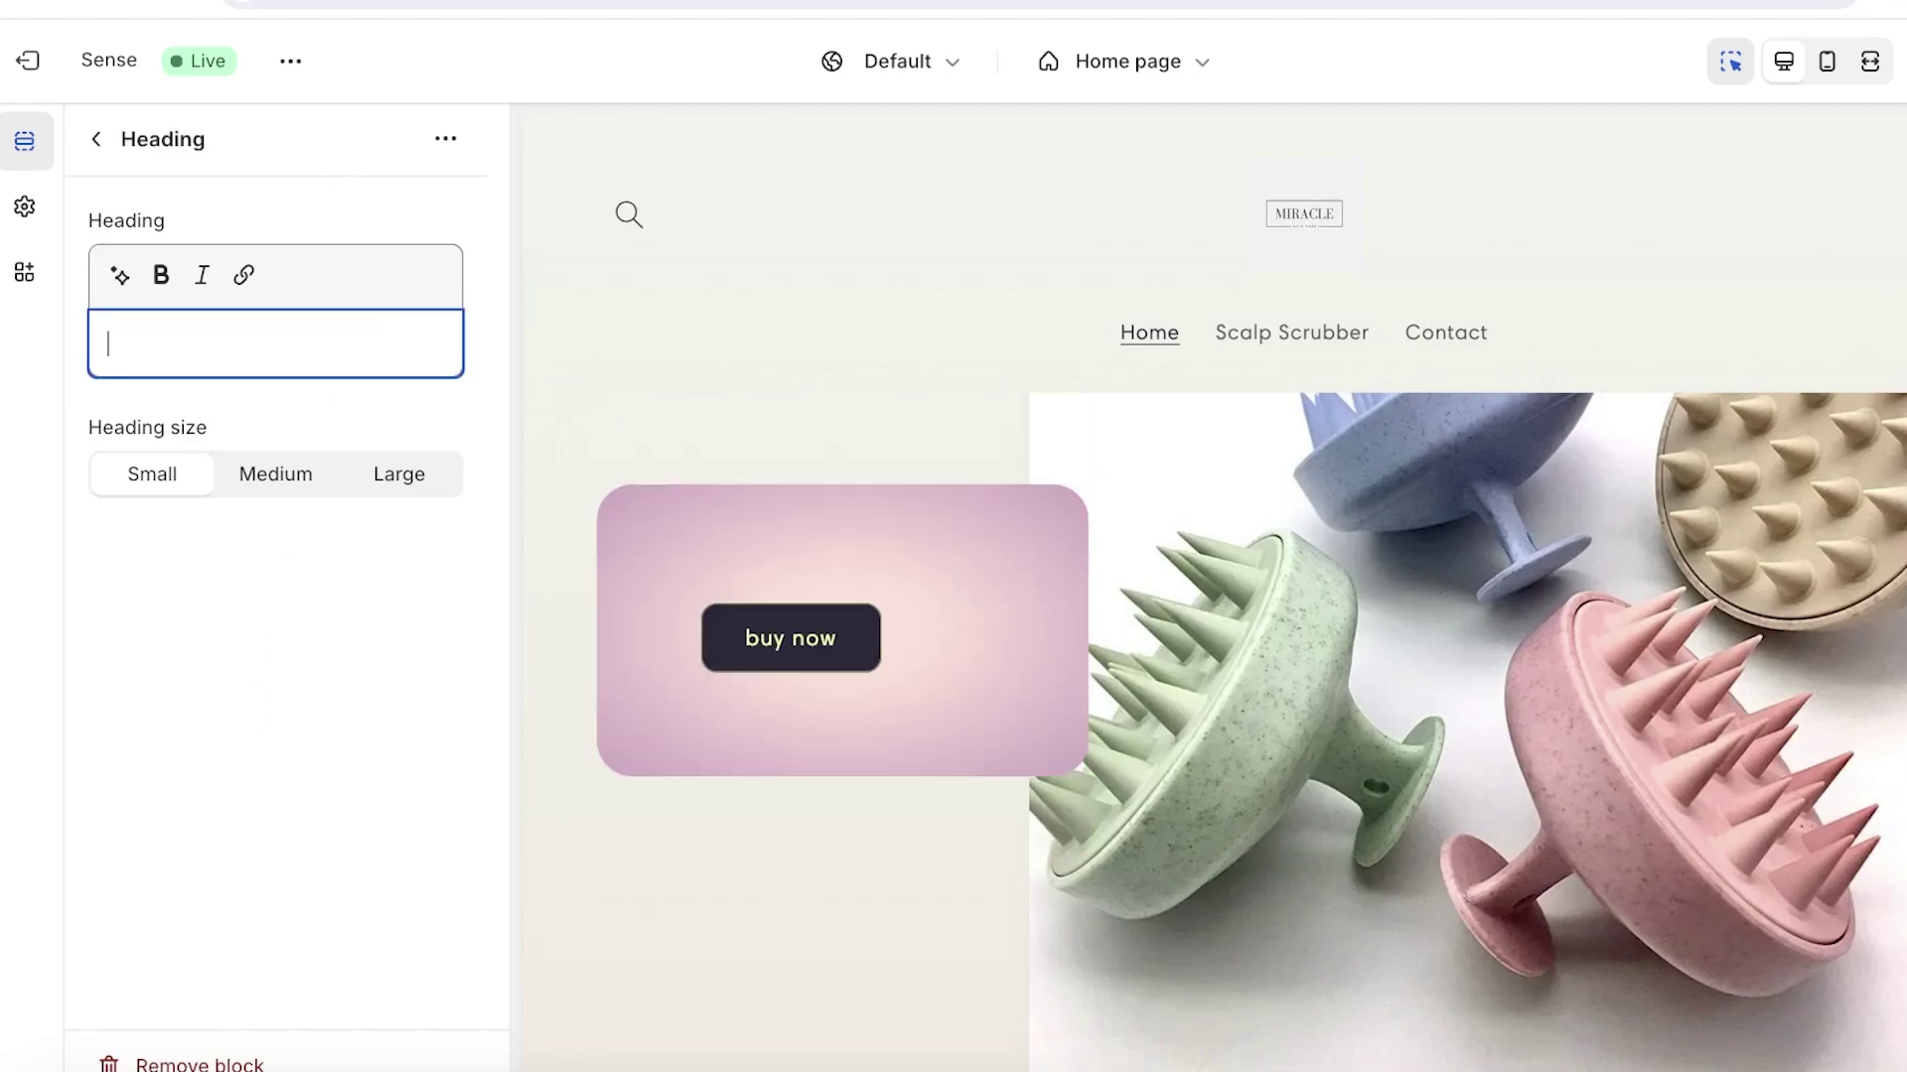
- Inspect the Image with text settings, its hero image, and the benefits Multicolumn section
click(973, 661)
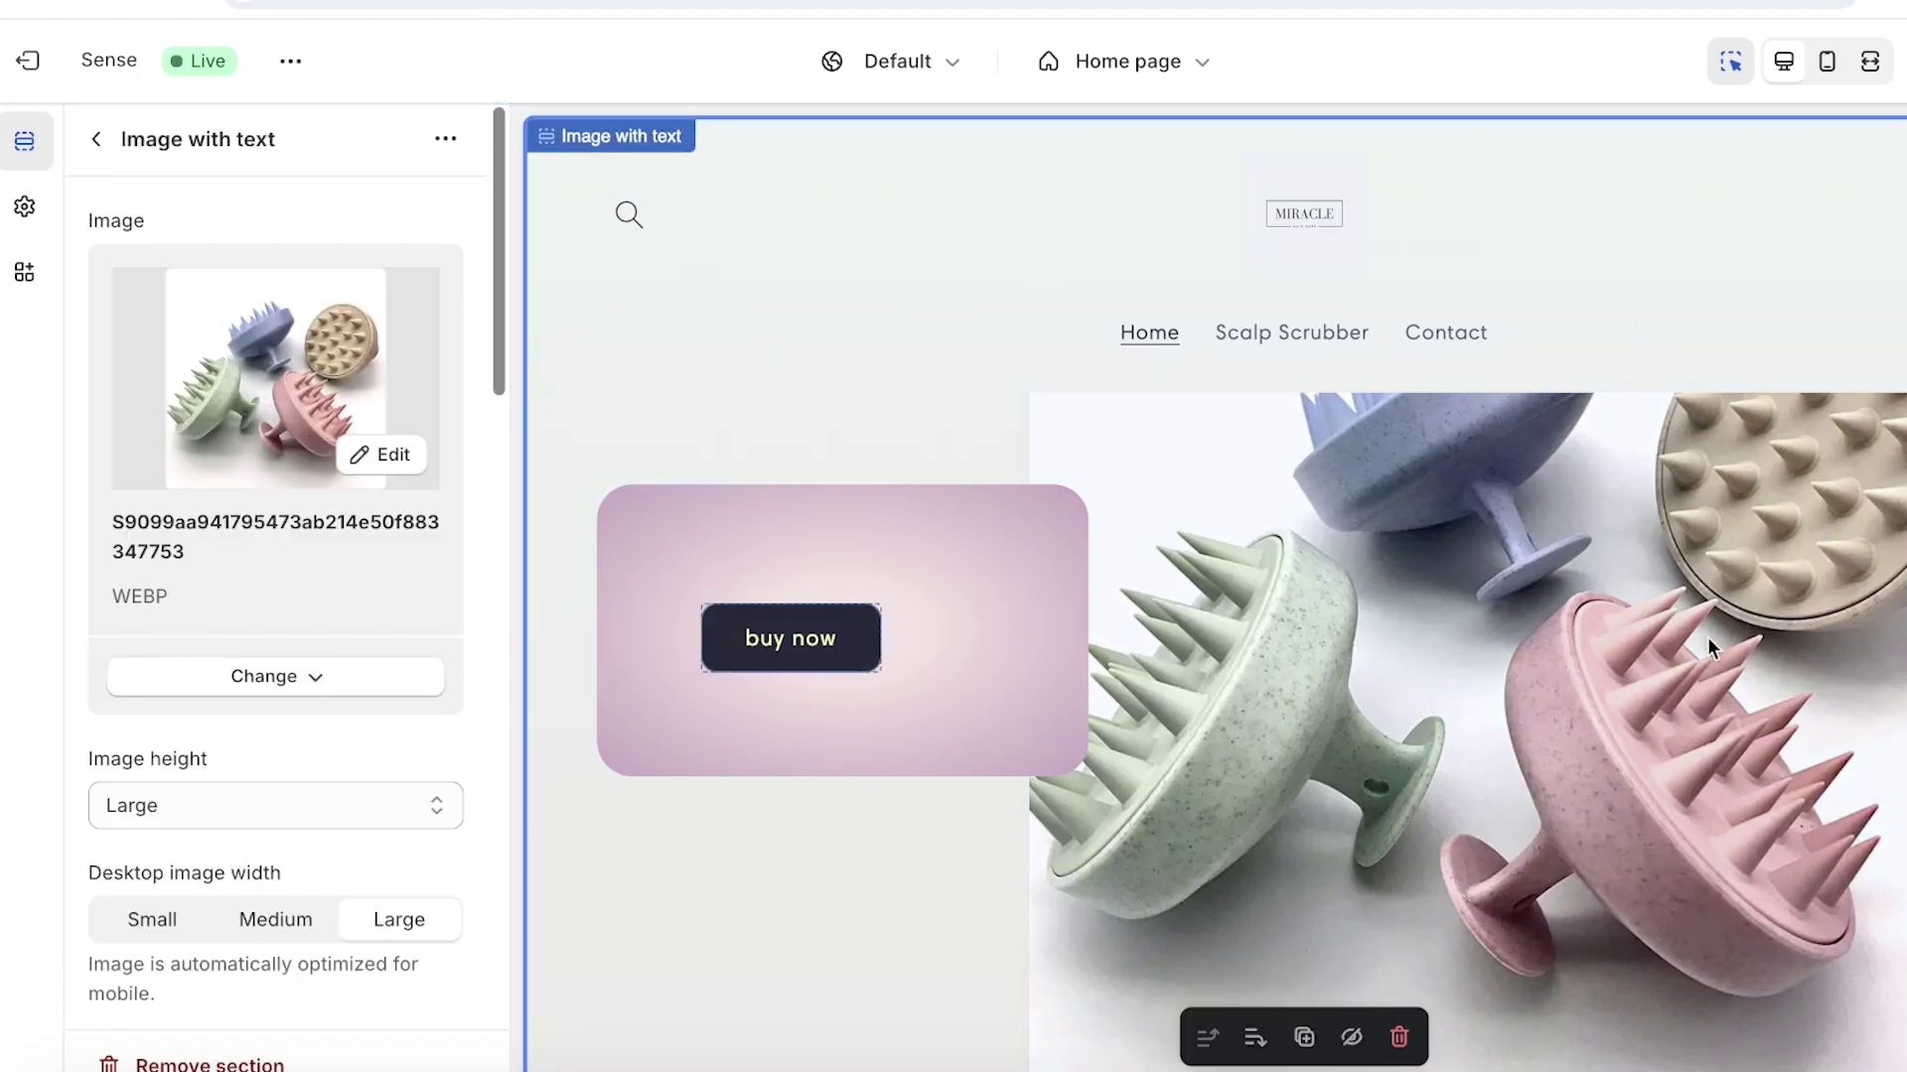
click(377, 454)
click(1355, 107)
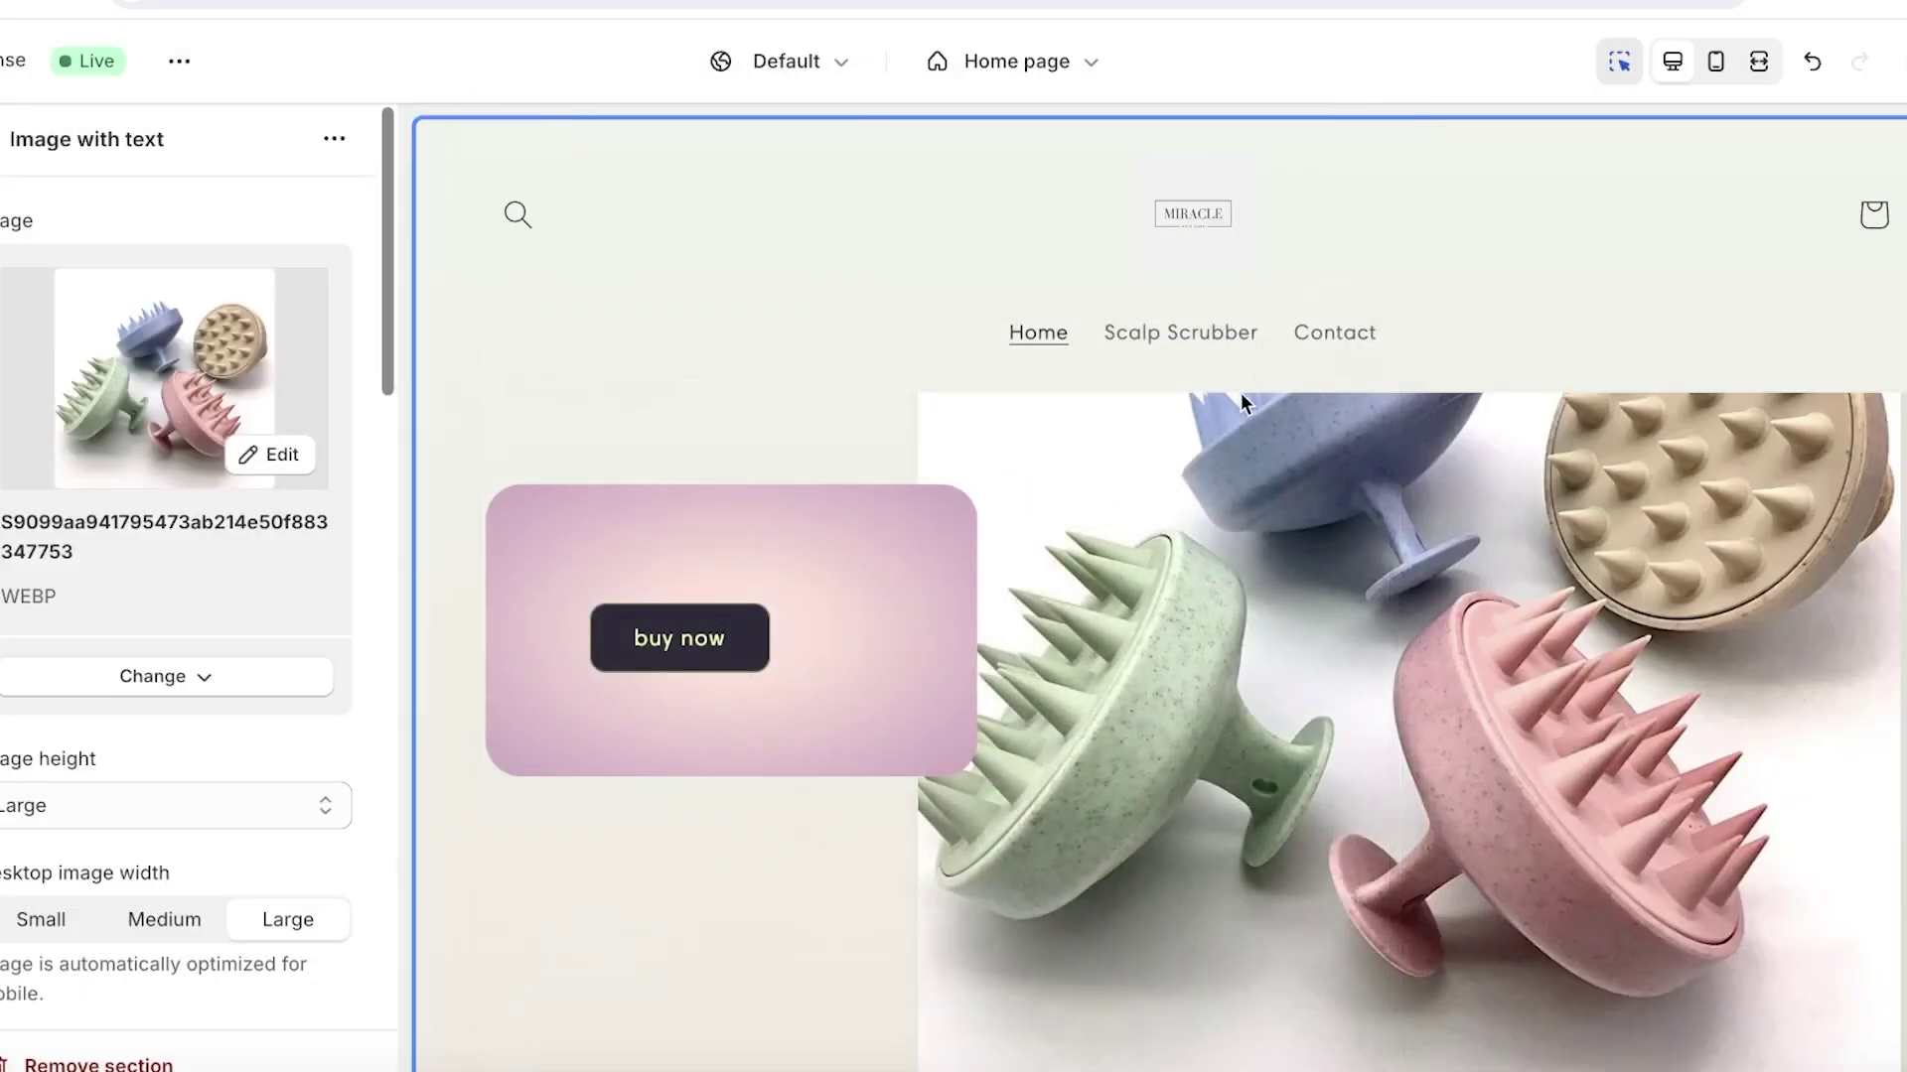
scroll(1056, 477, down, 5)
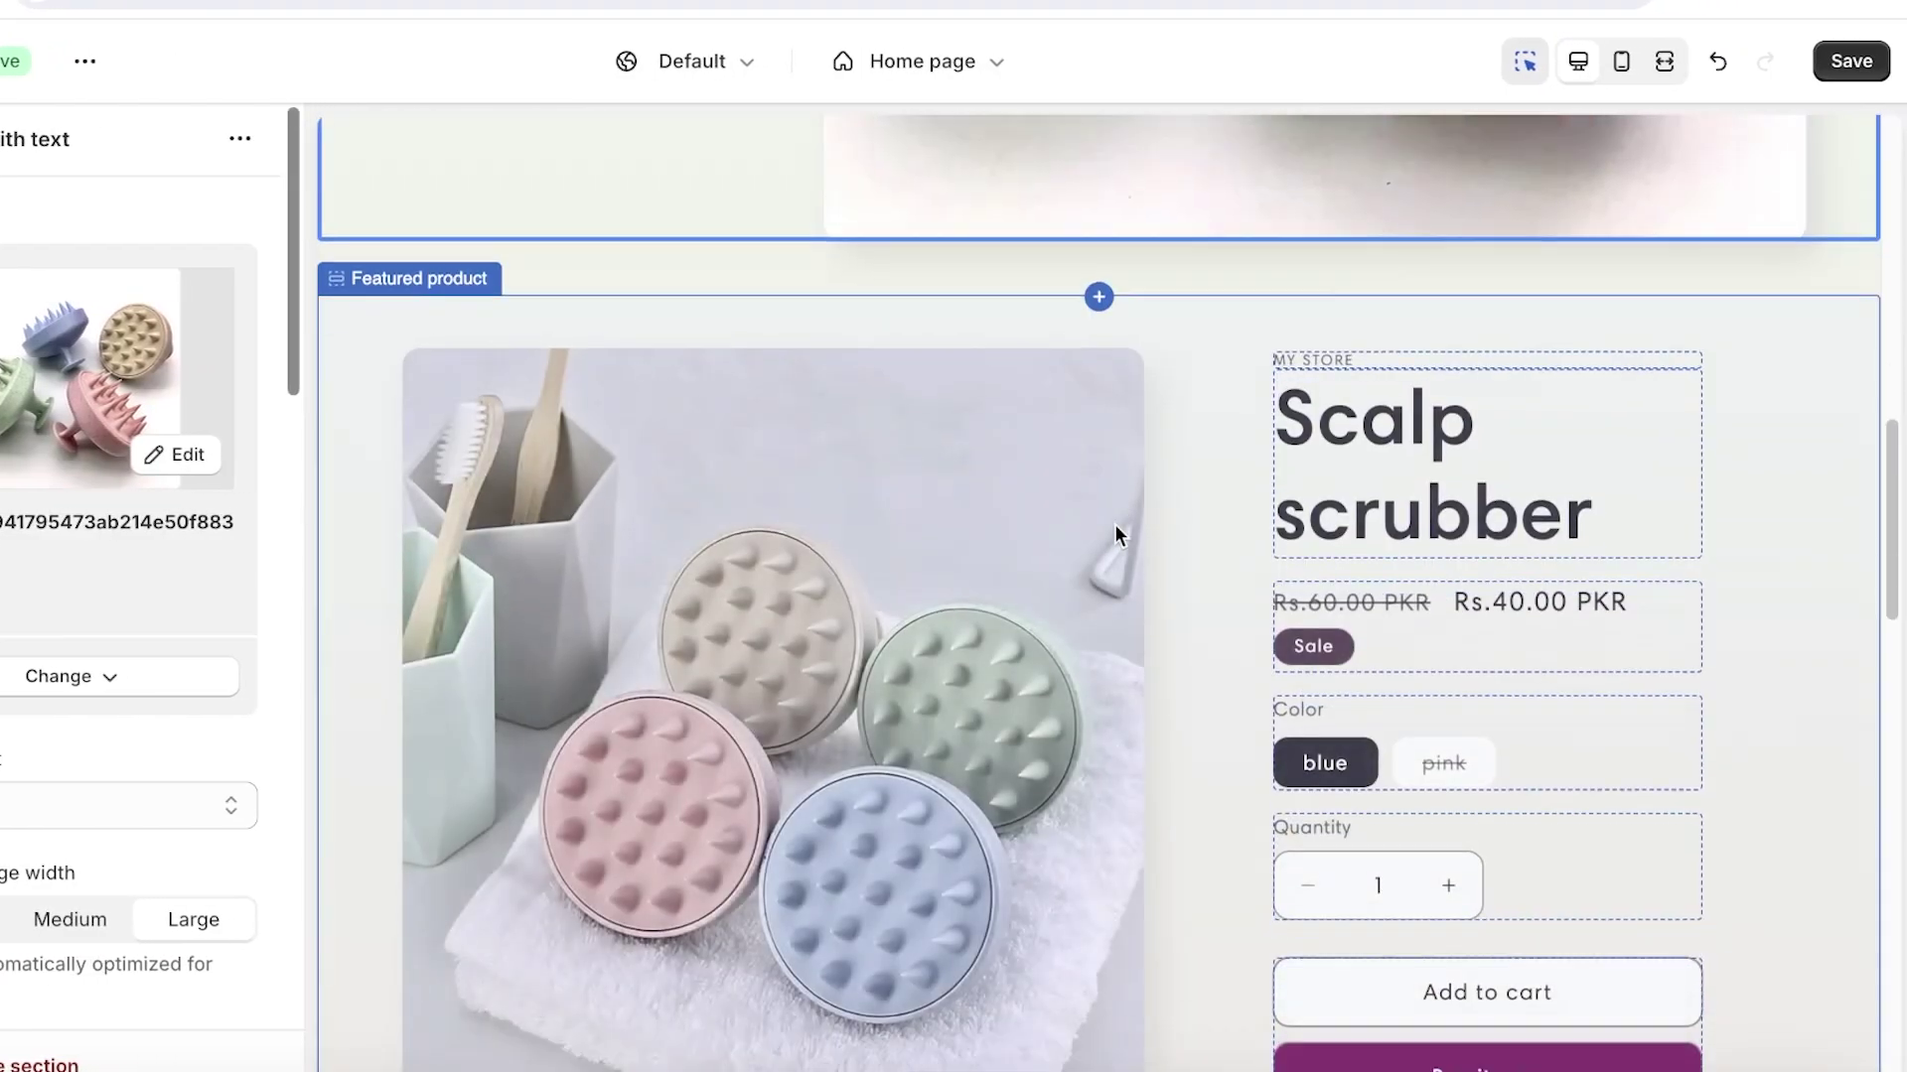
scroll(1115, 524, down, 10)
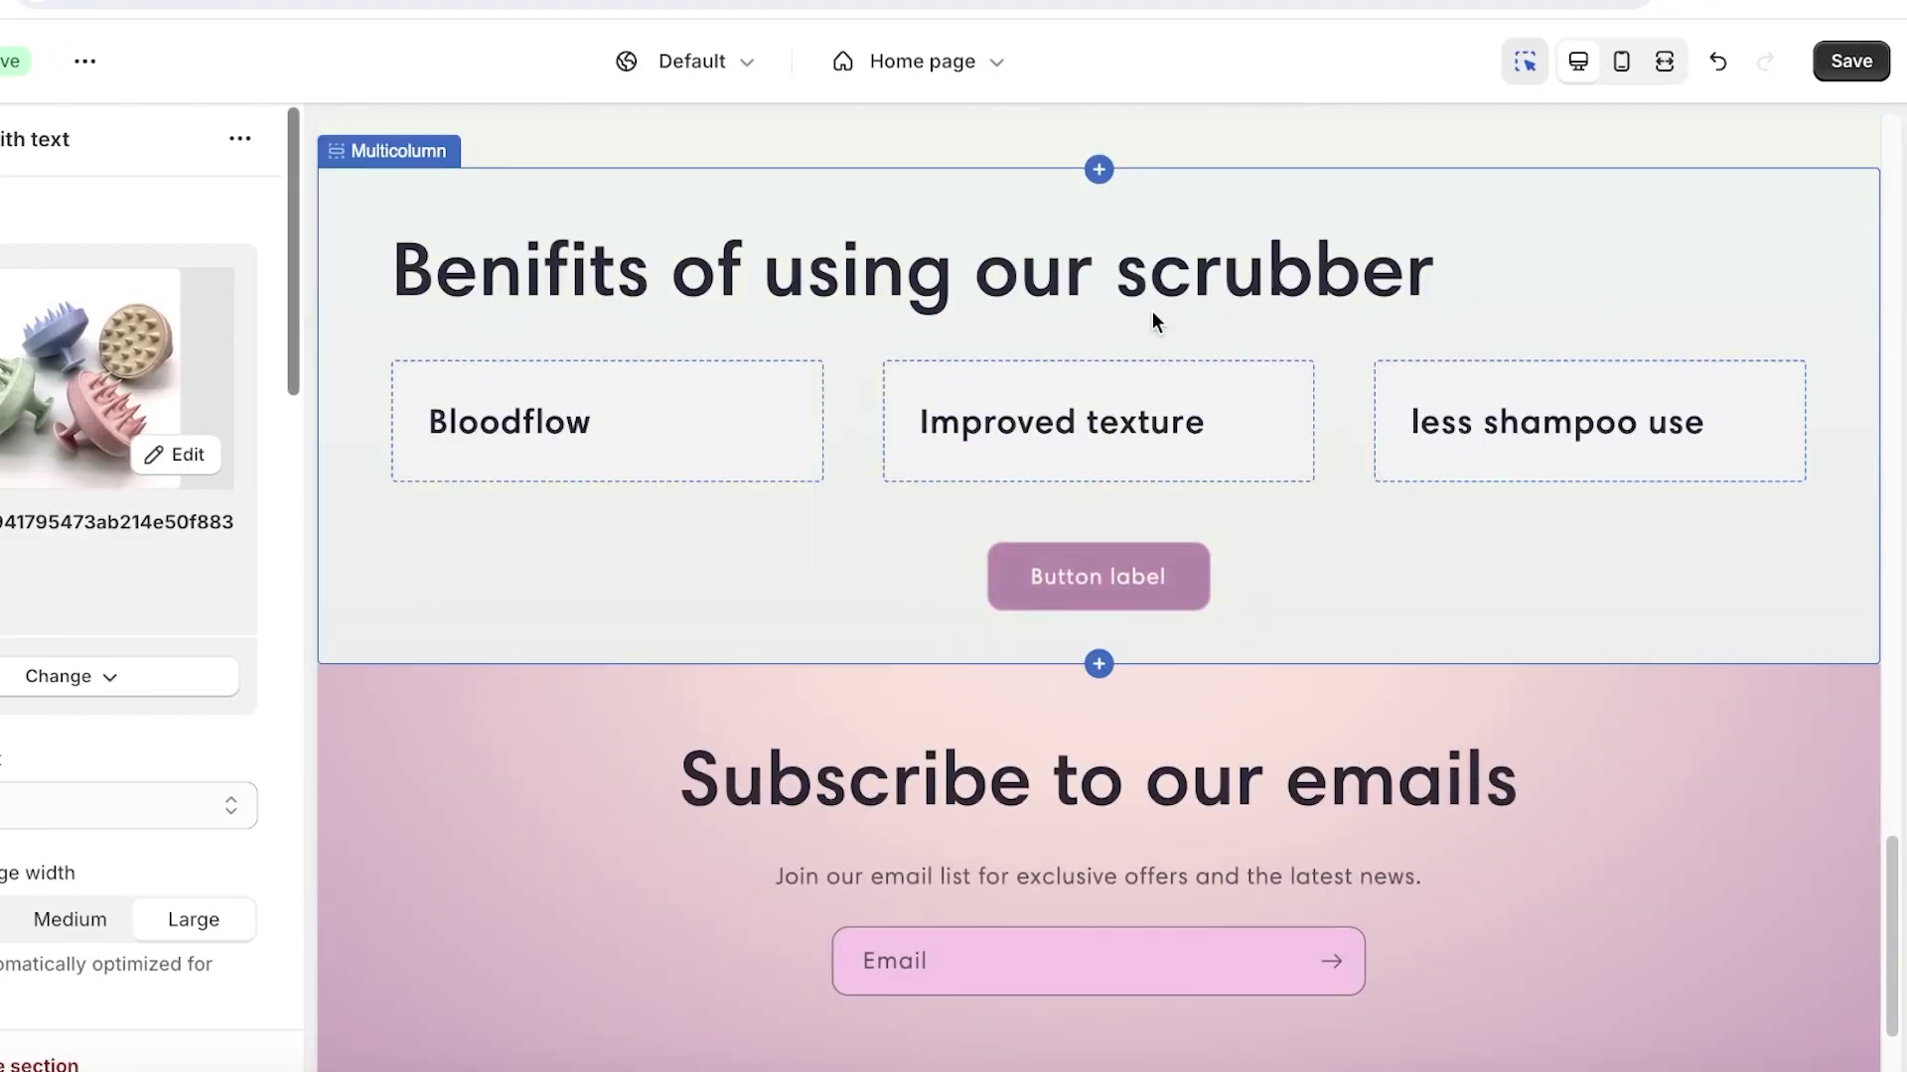
click(521, 272)
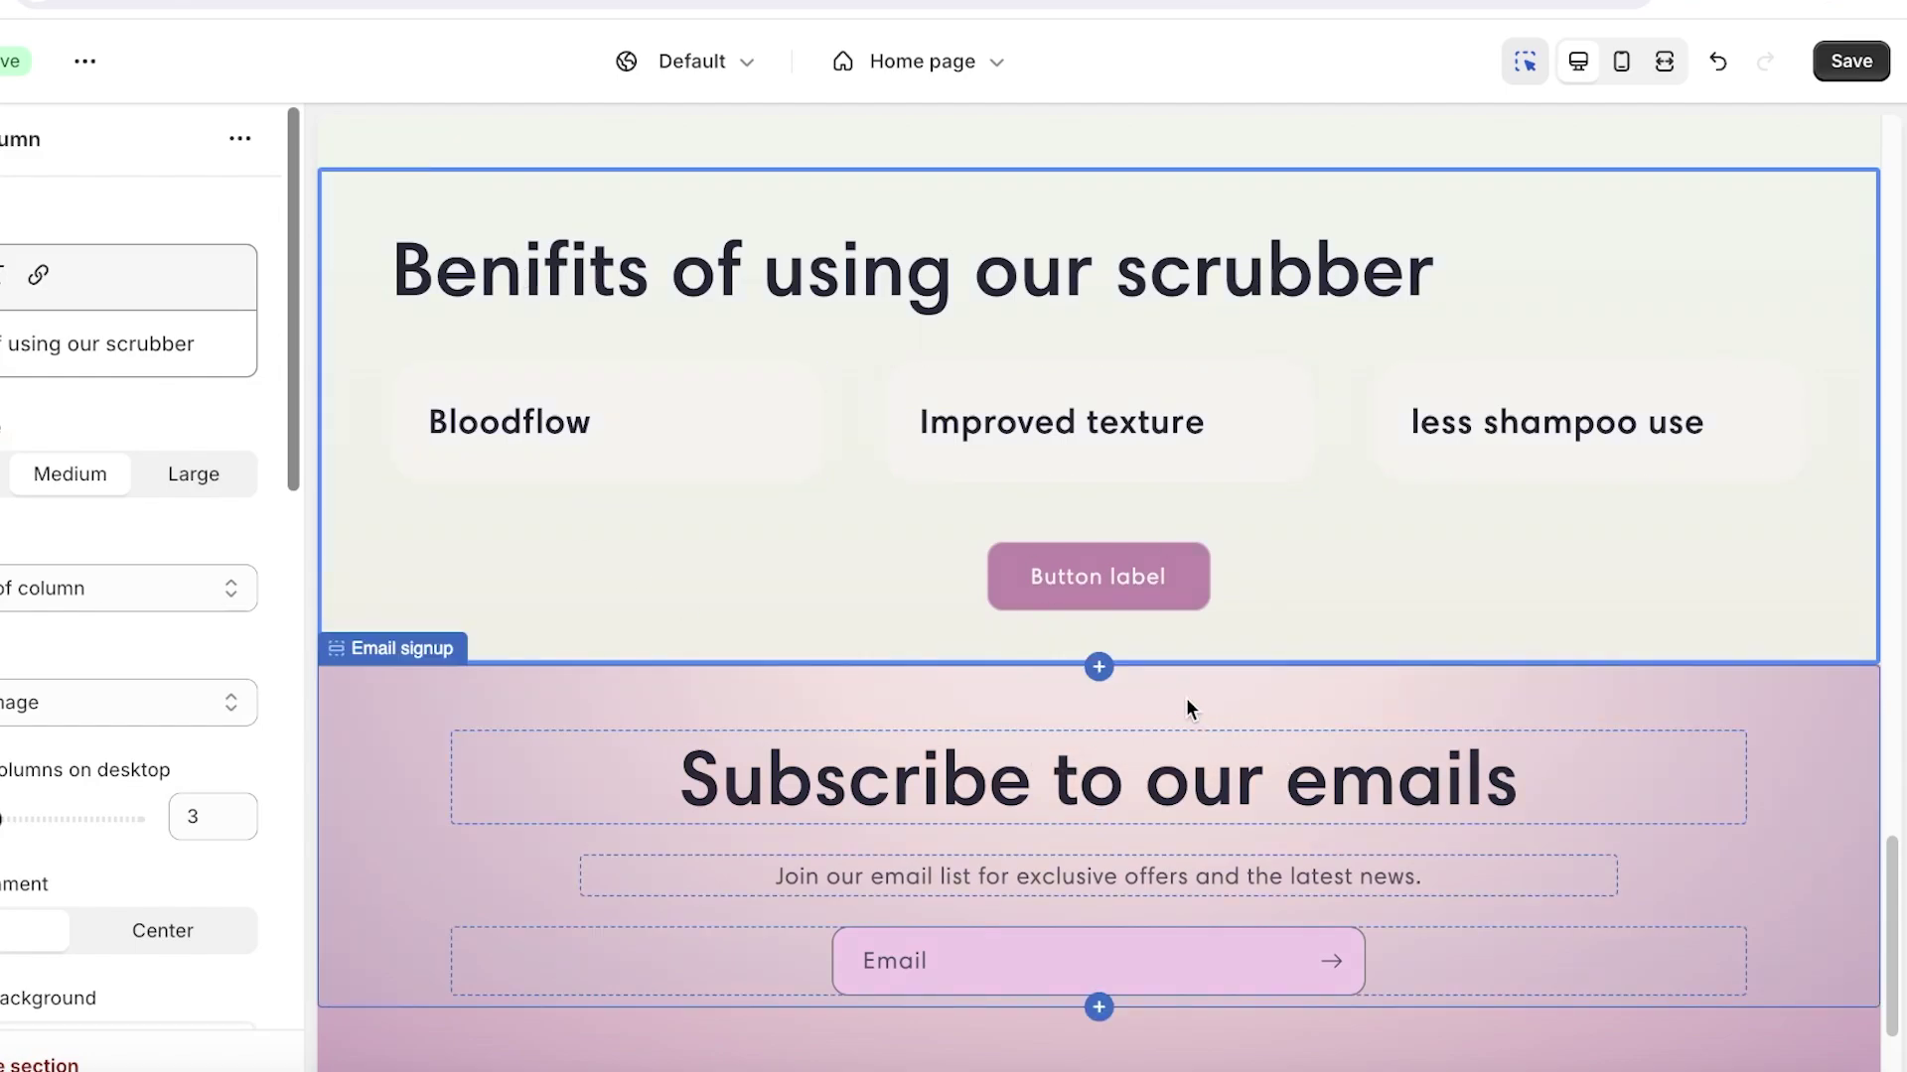
scroll(1275, 439, up, 1)
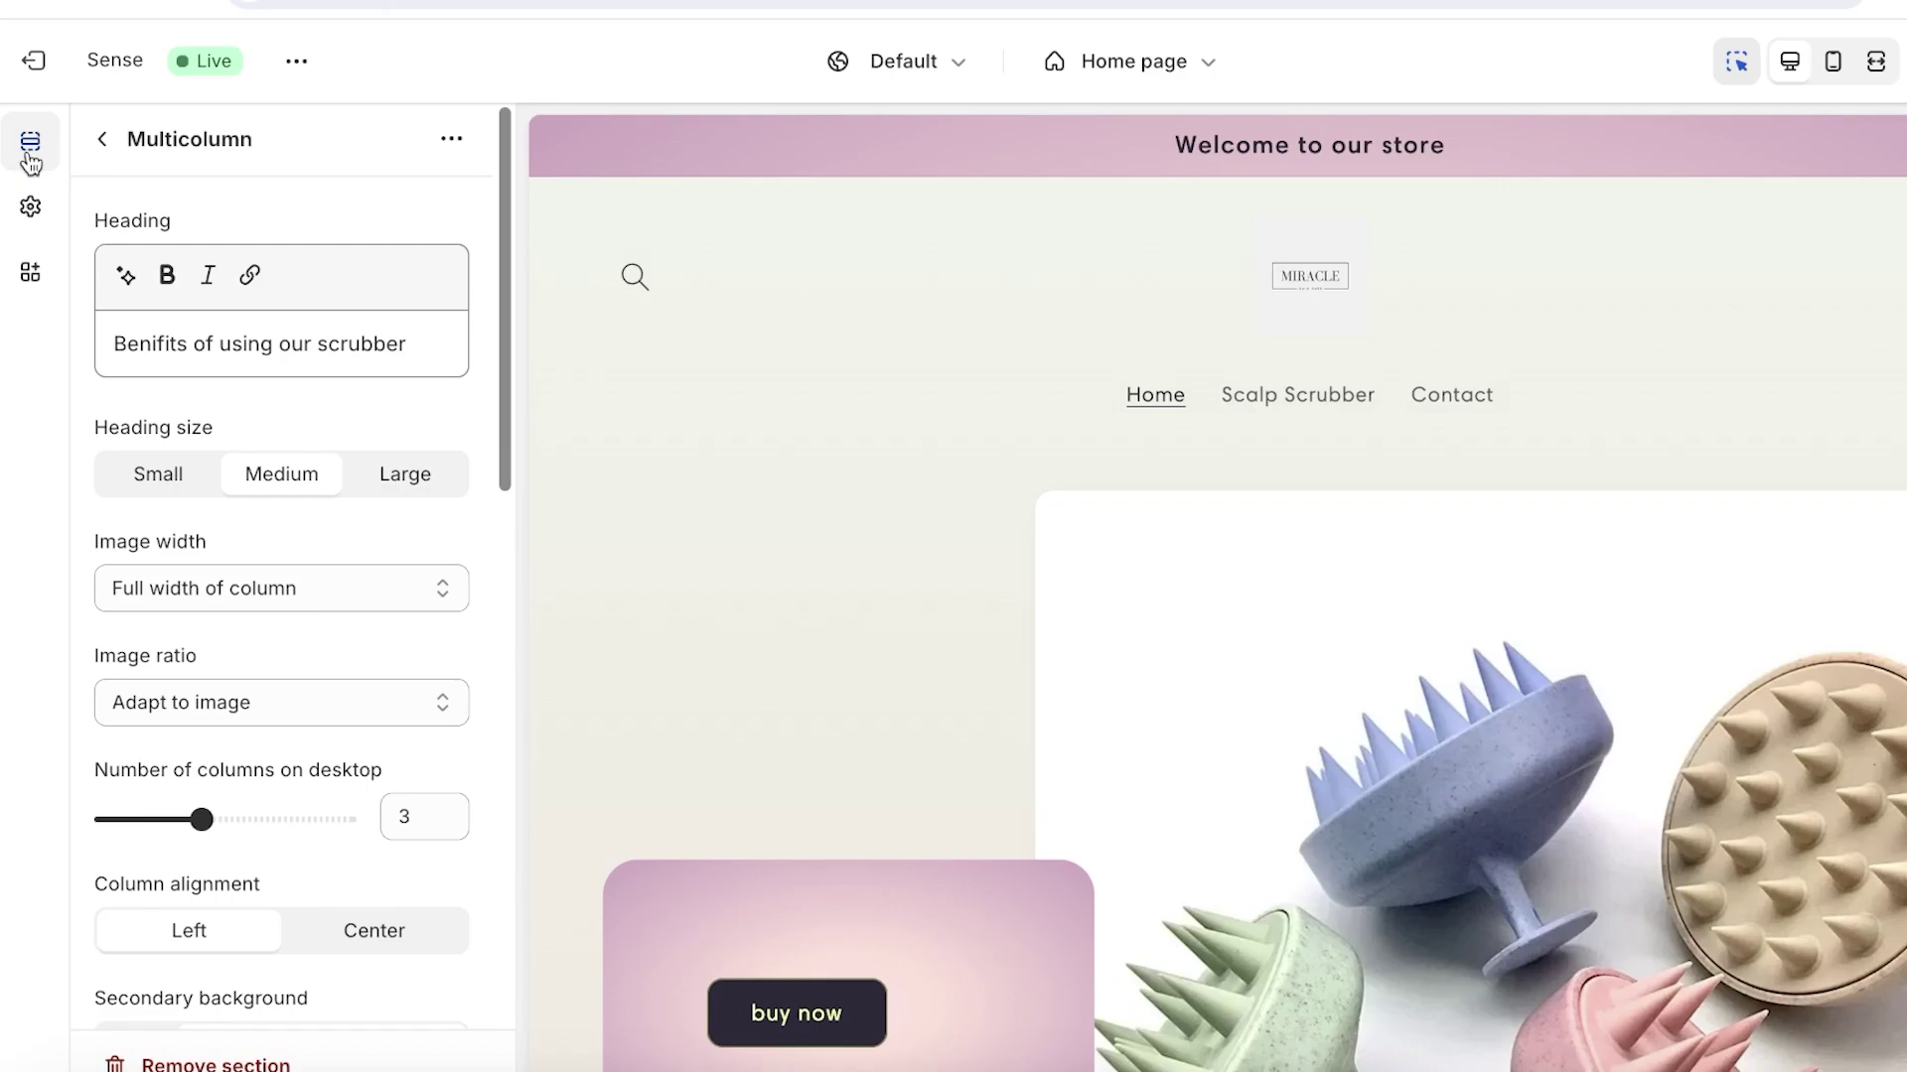
- Check the blocks available for Image with text without adding any
click(30, 157)
scroll(149, 311, up, 10)
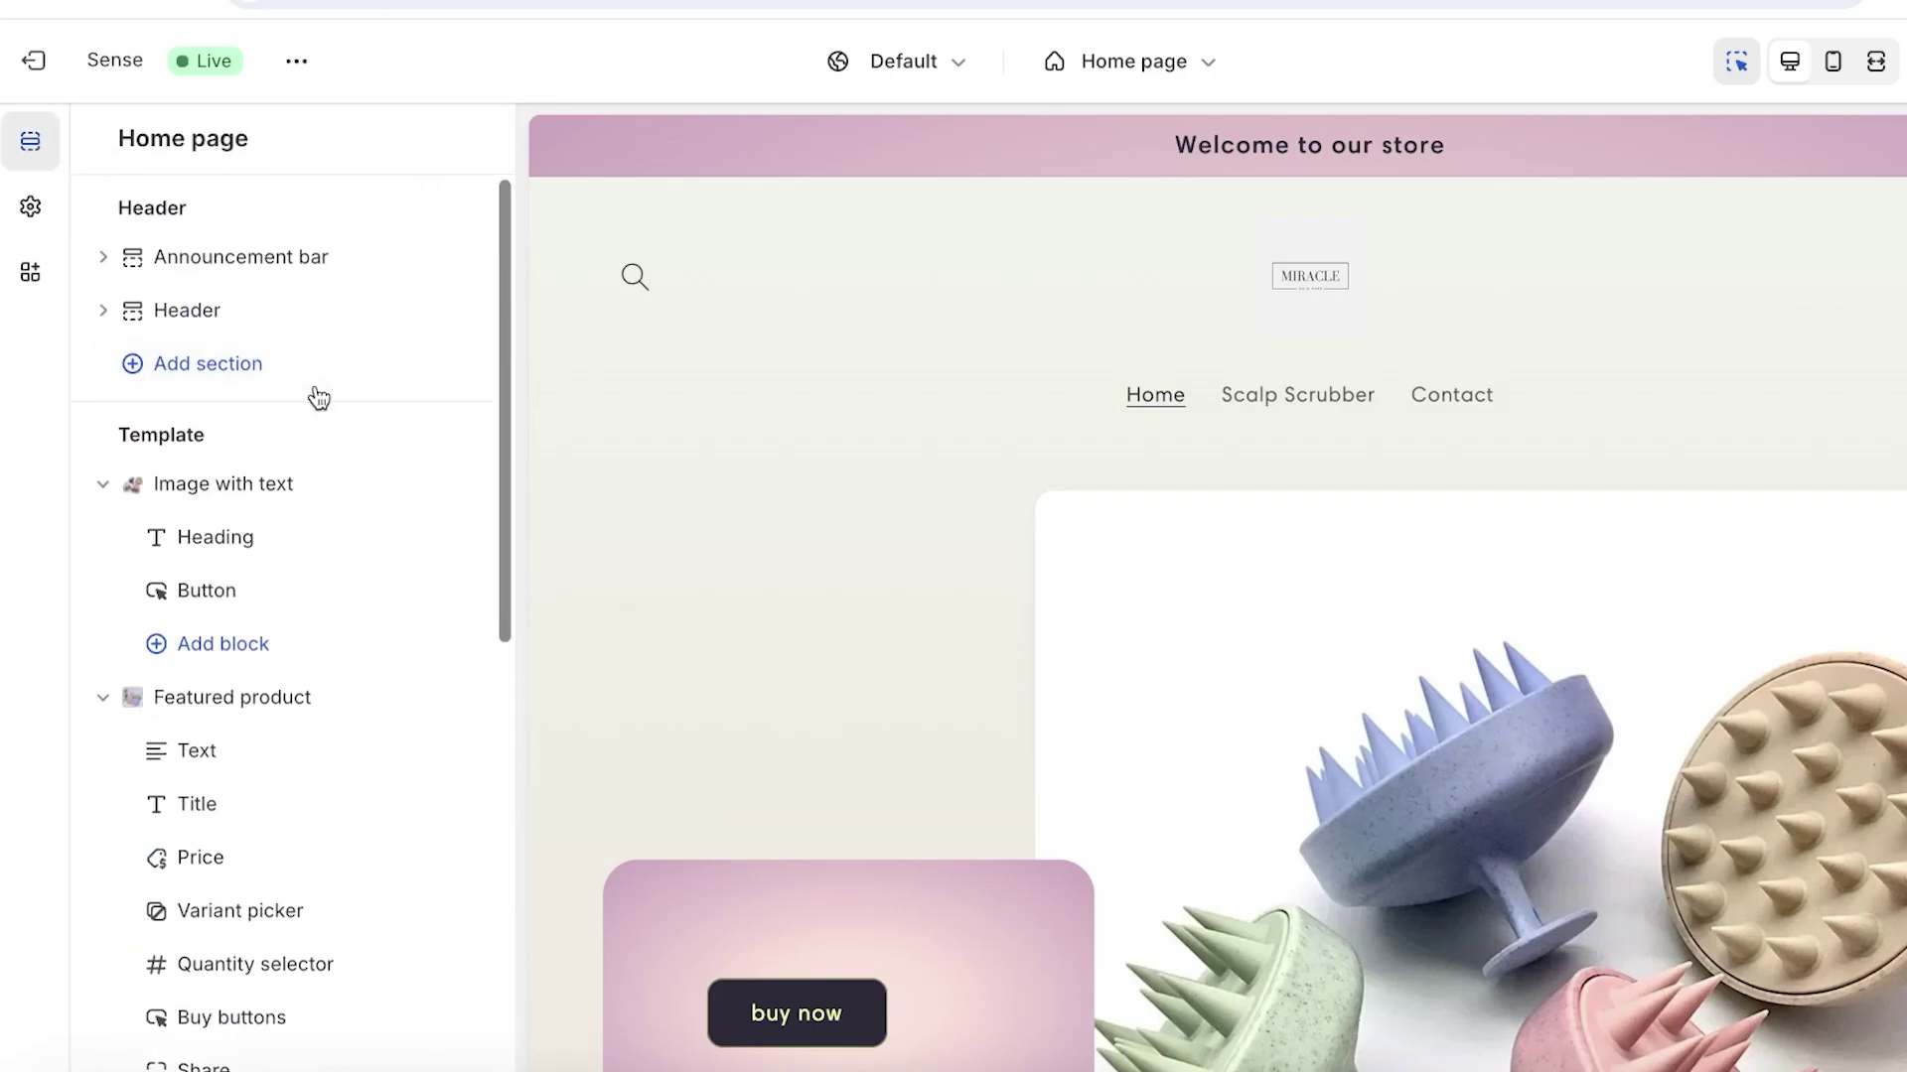
click(193, 653)
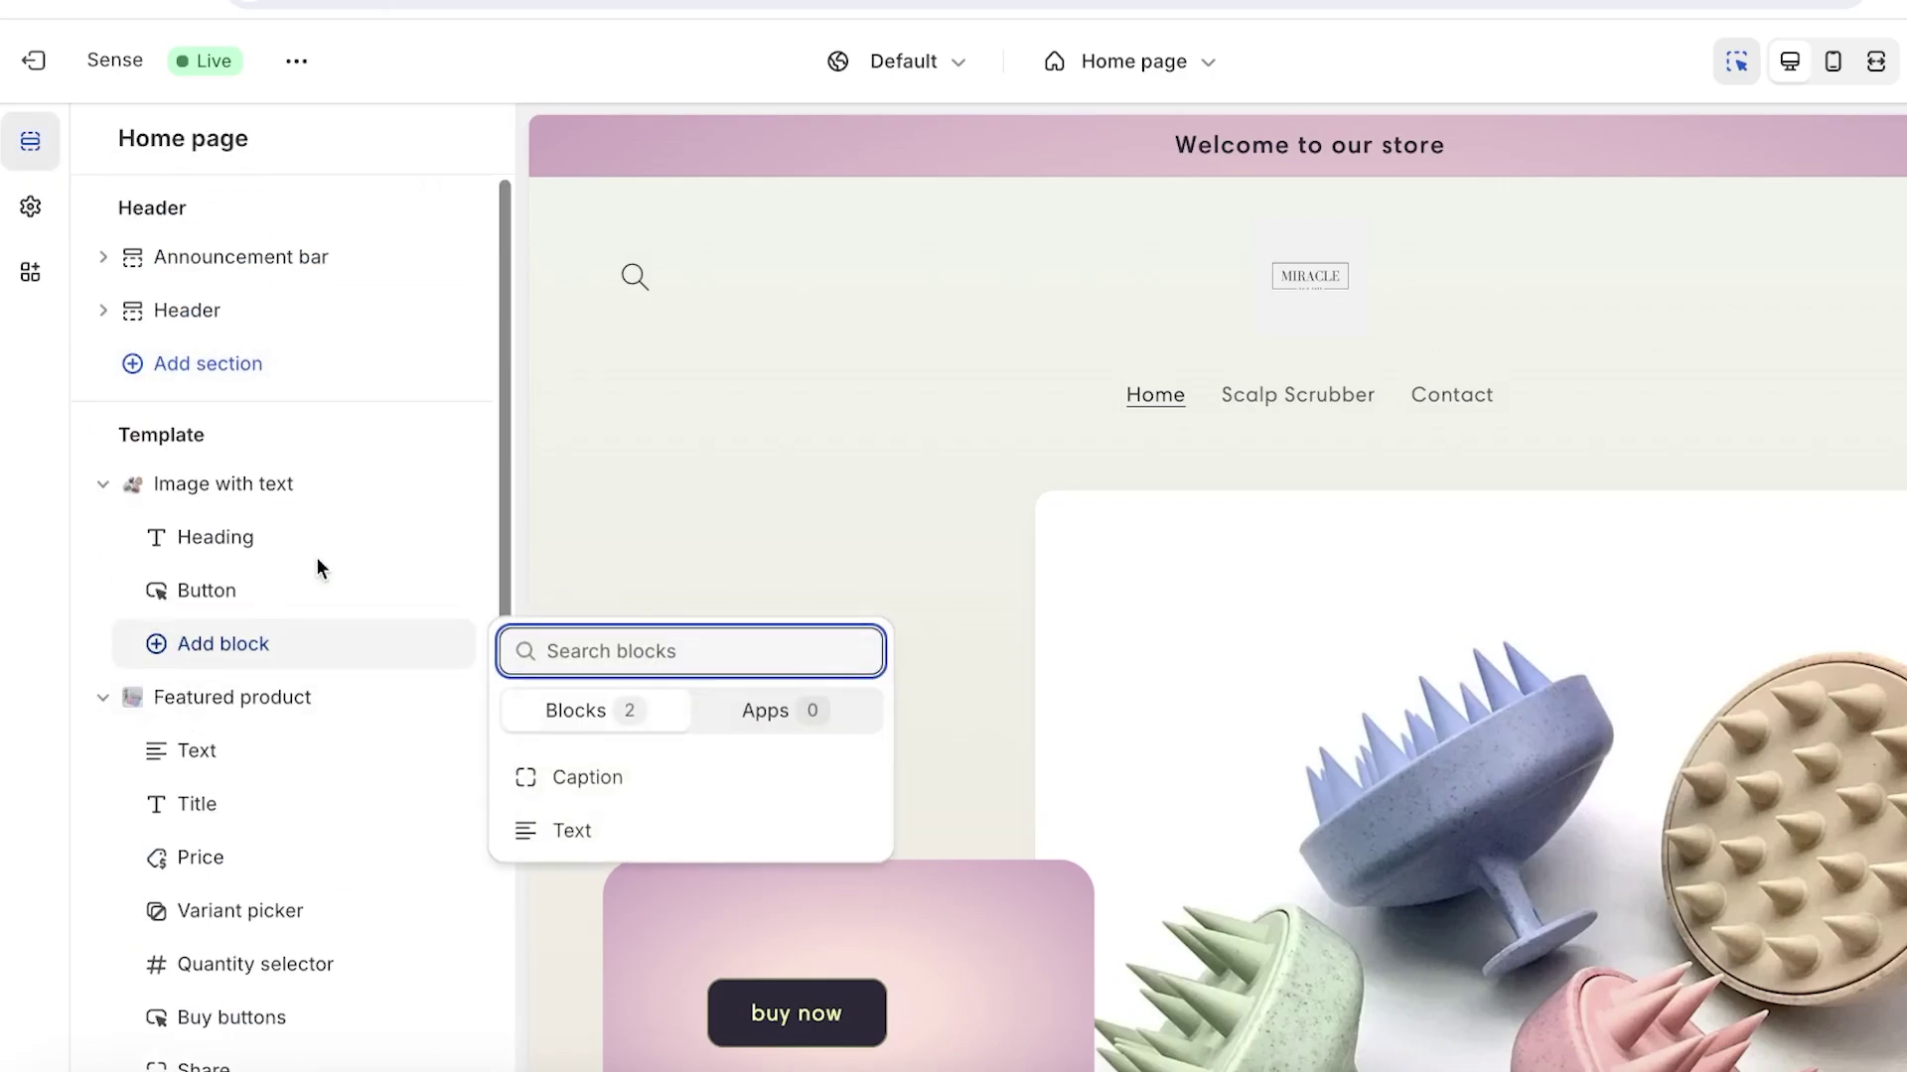
click(732, 438)
scroll(268, 544, down, 9)
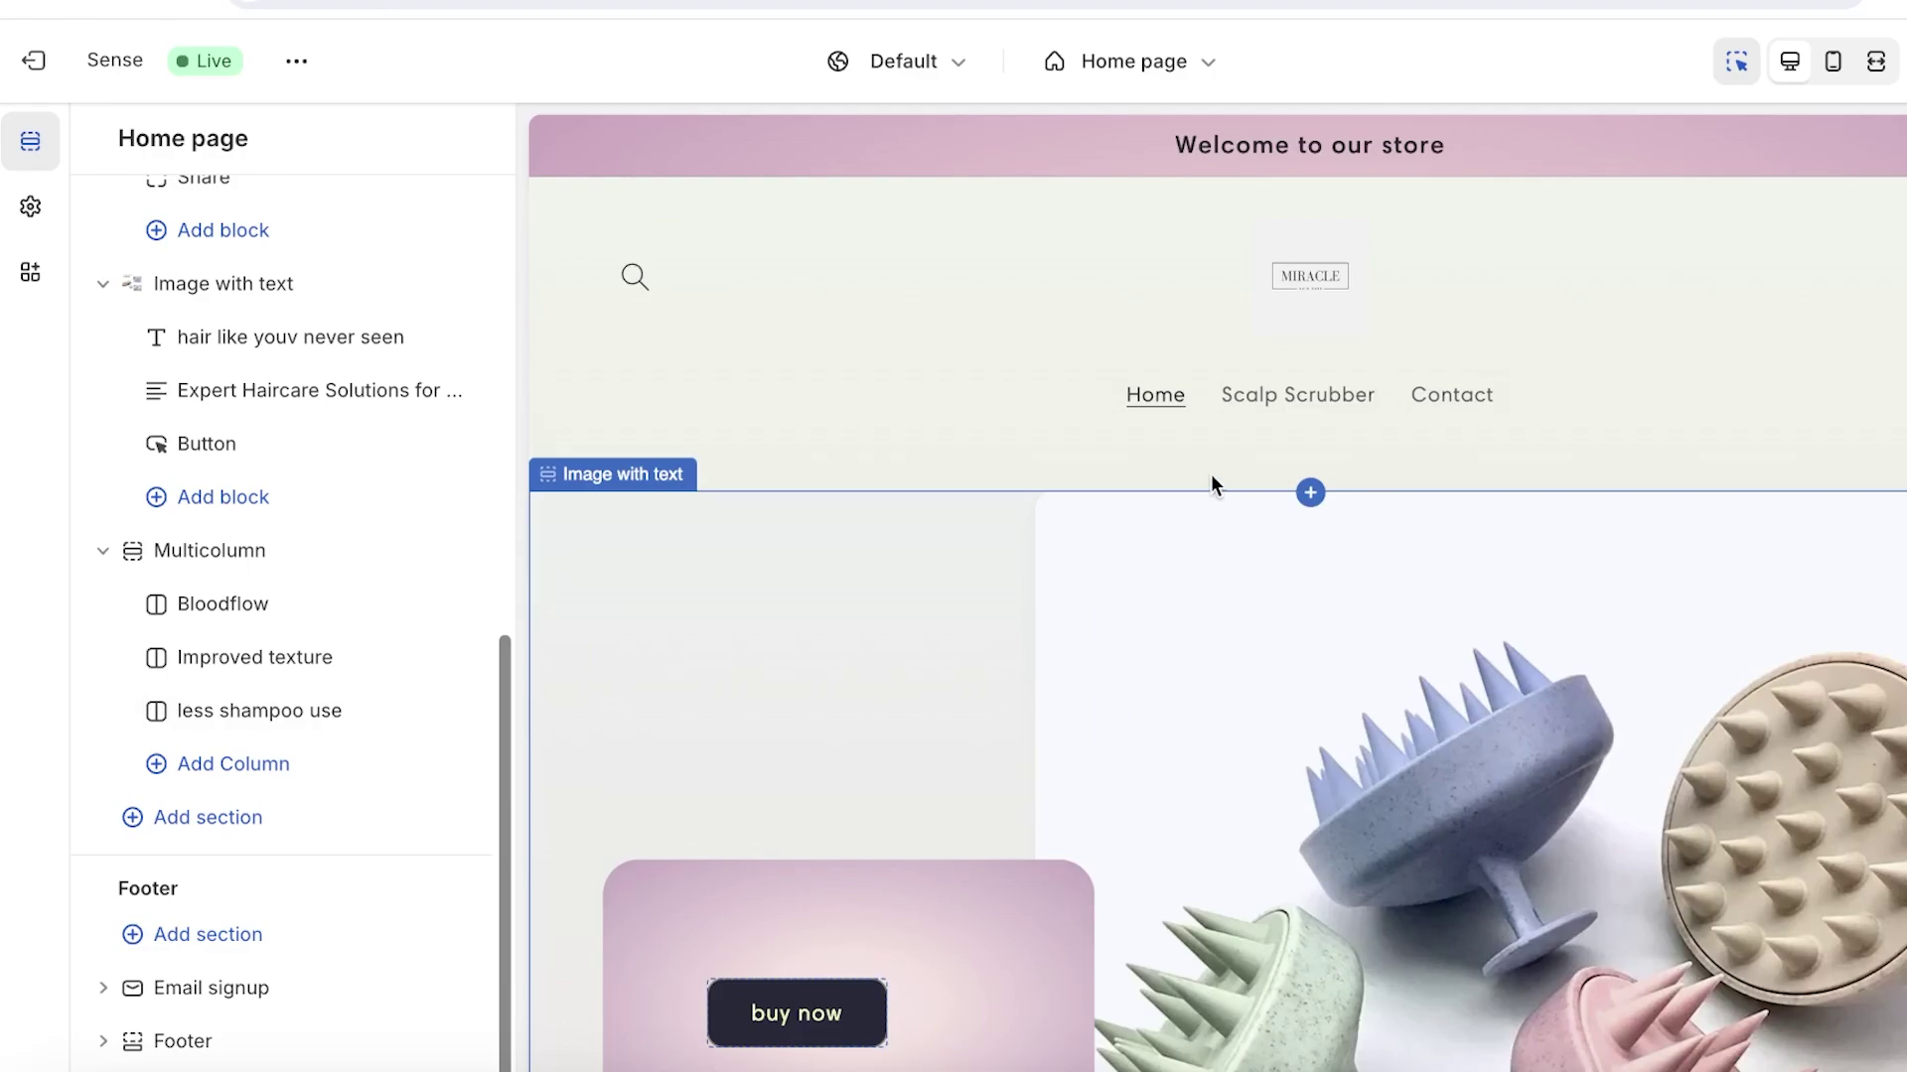
- Exit the theme editor without saving and open the Main menu under Navigation
click(29, 70)
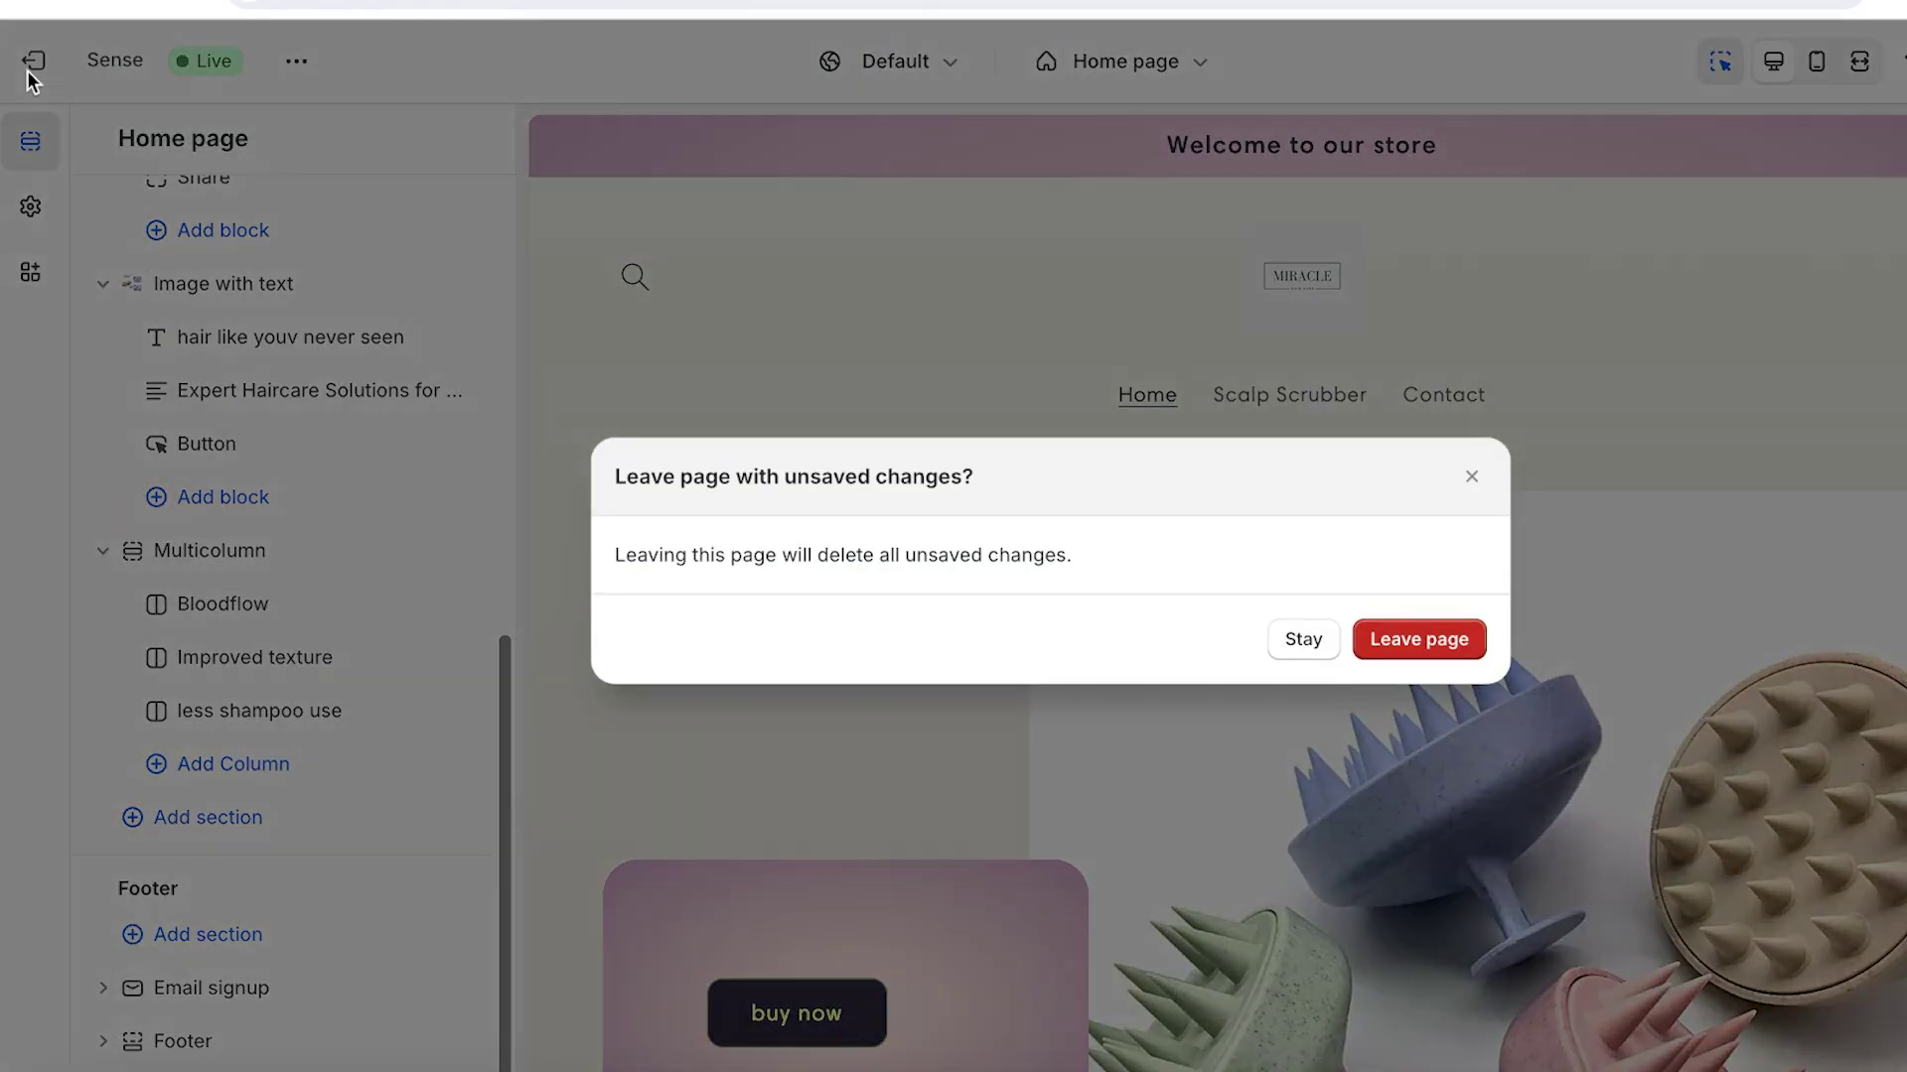
click(1419, 639)
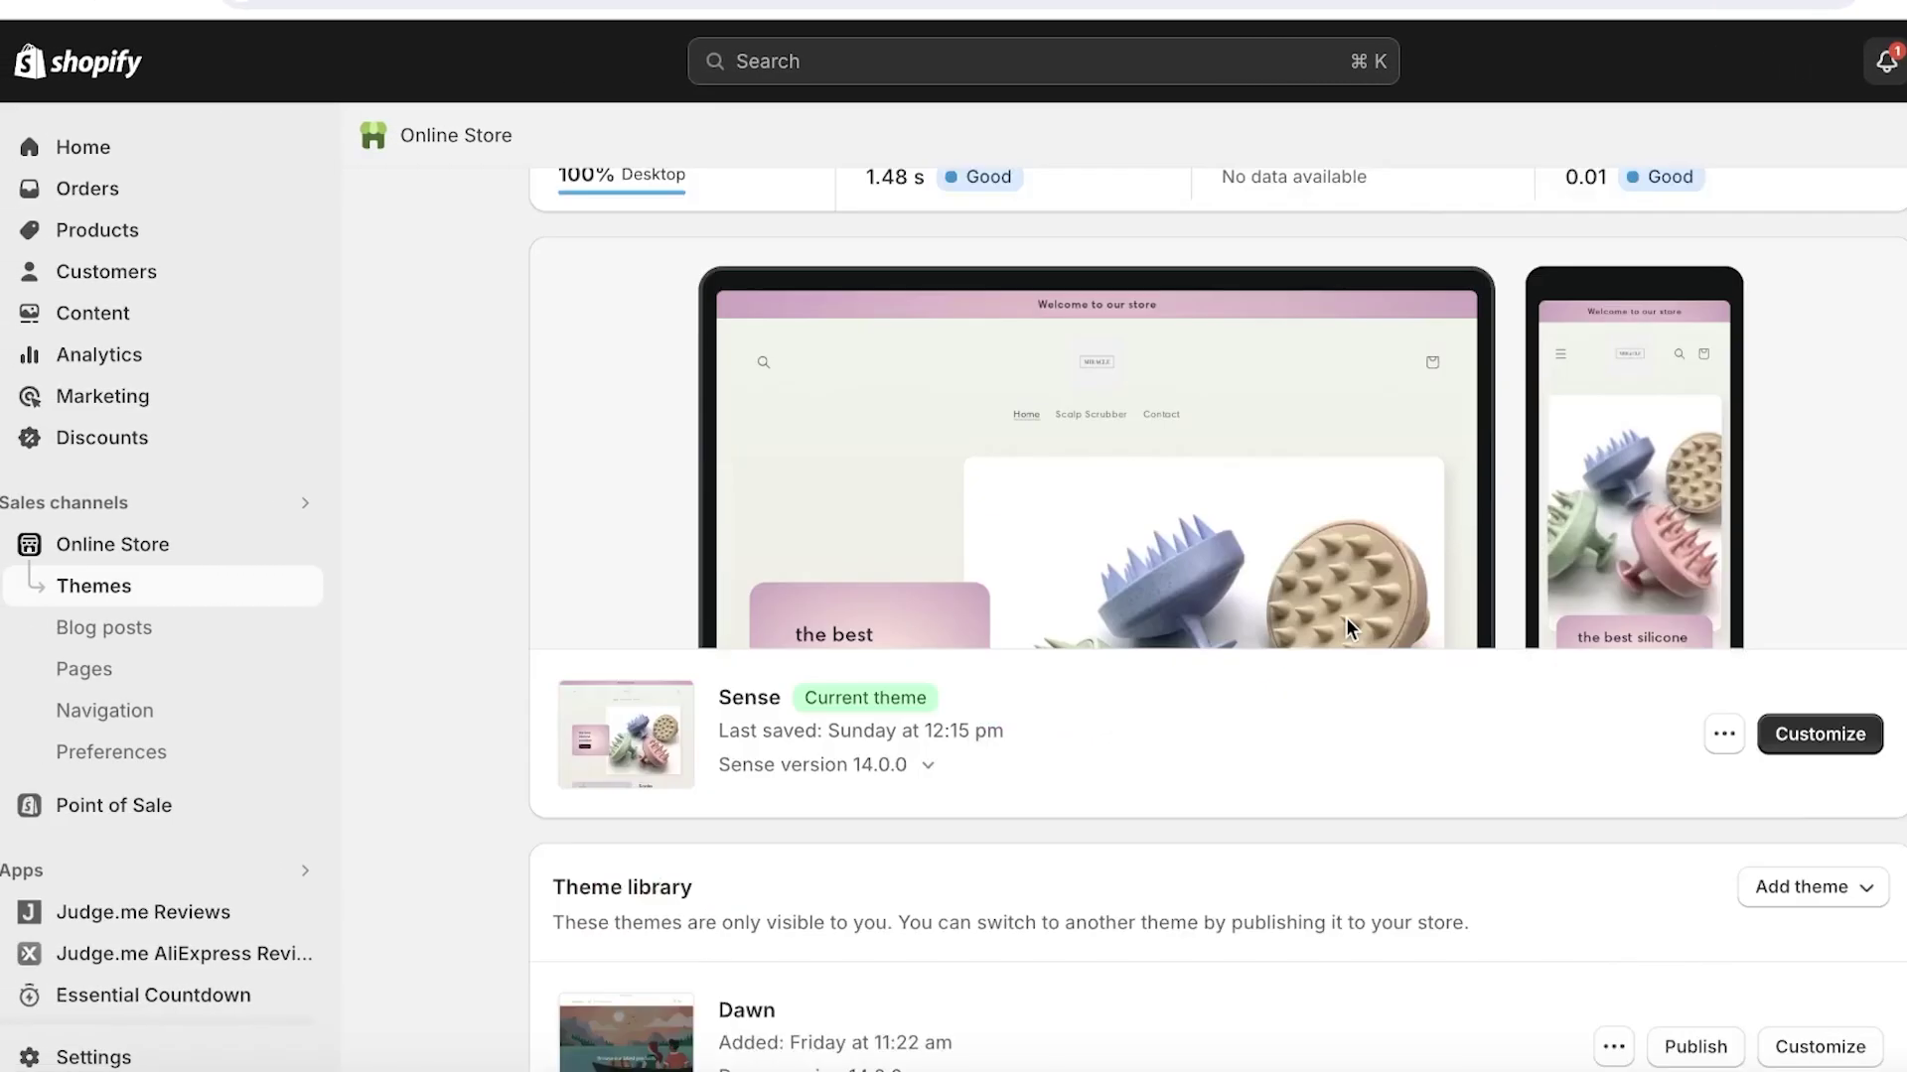
scroll(1350, 625, down, 4)
click(145, 713)
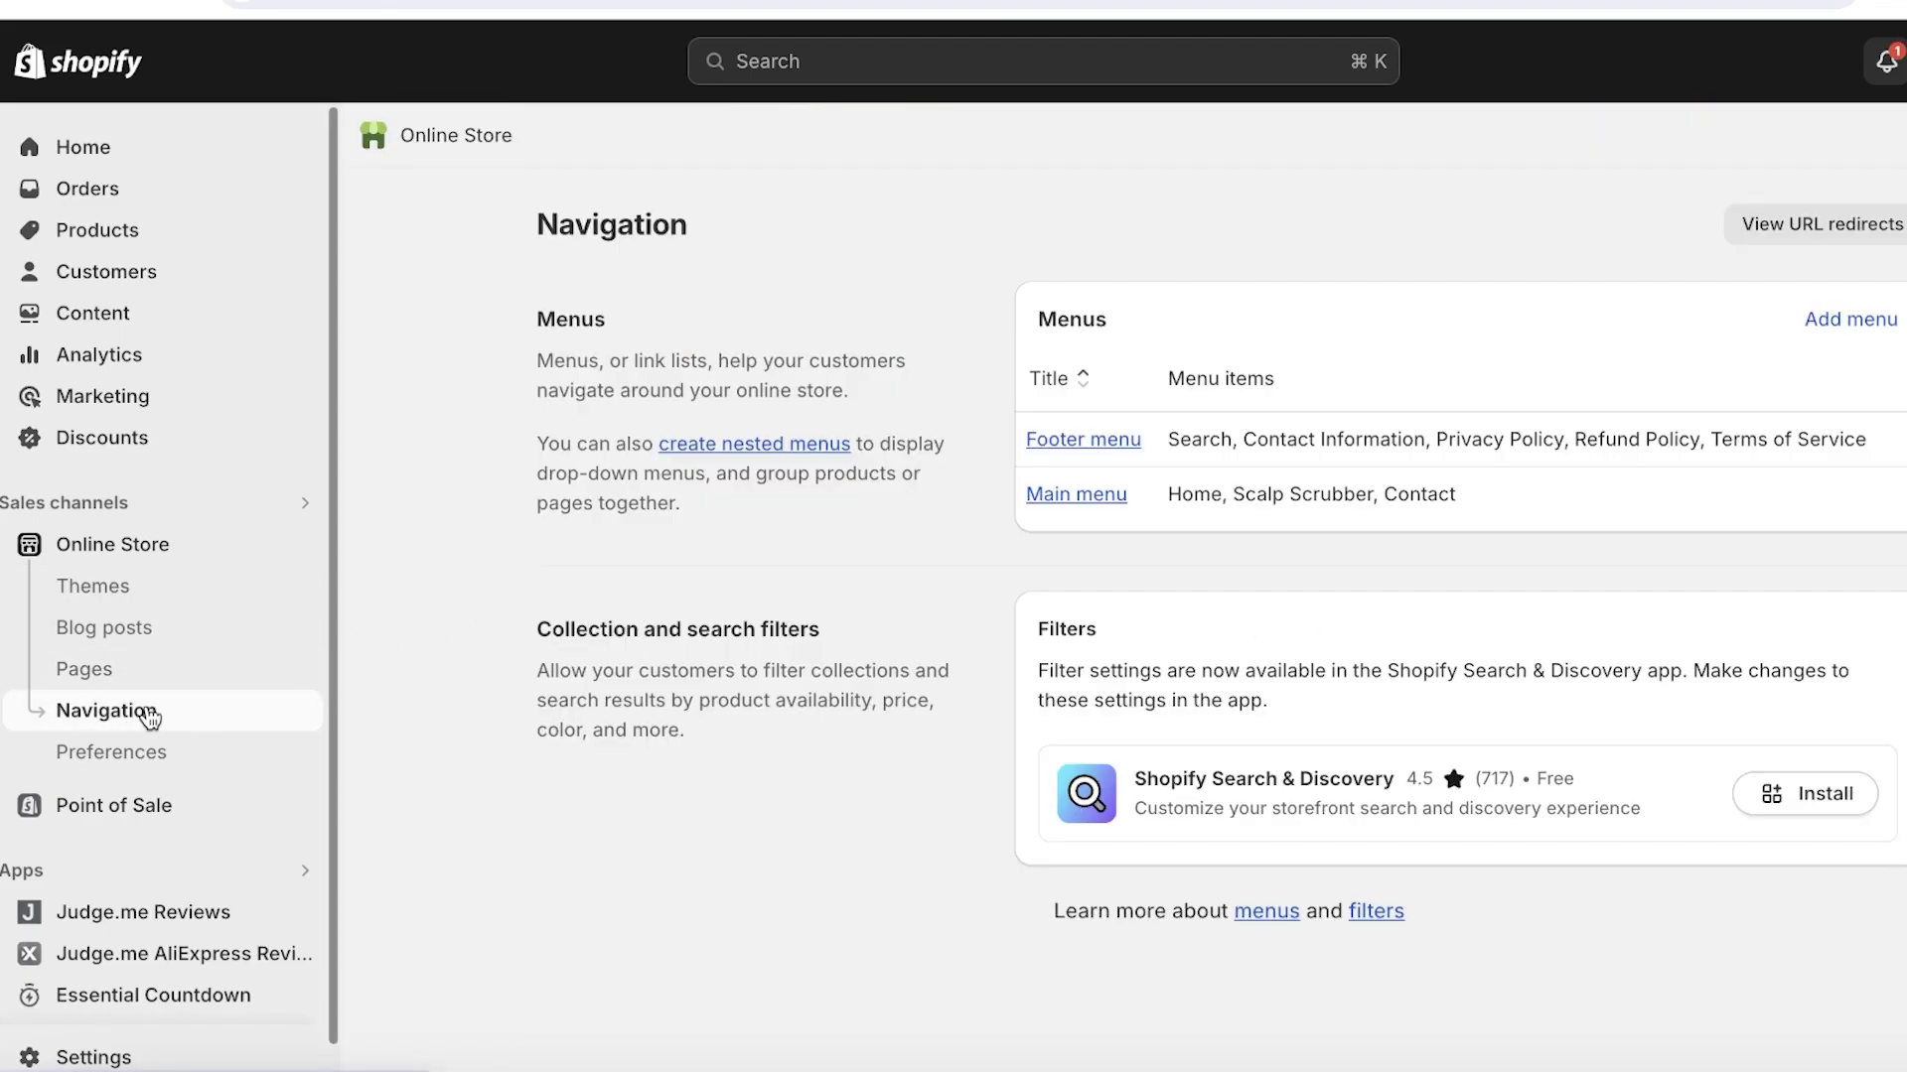
click(1107, 496)
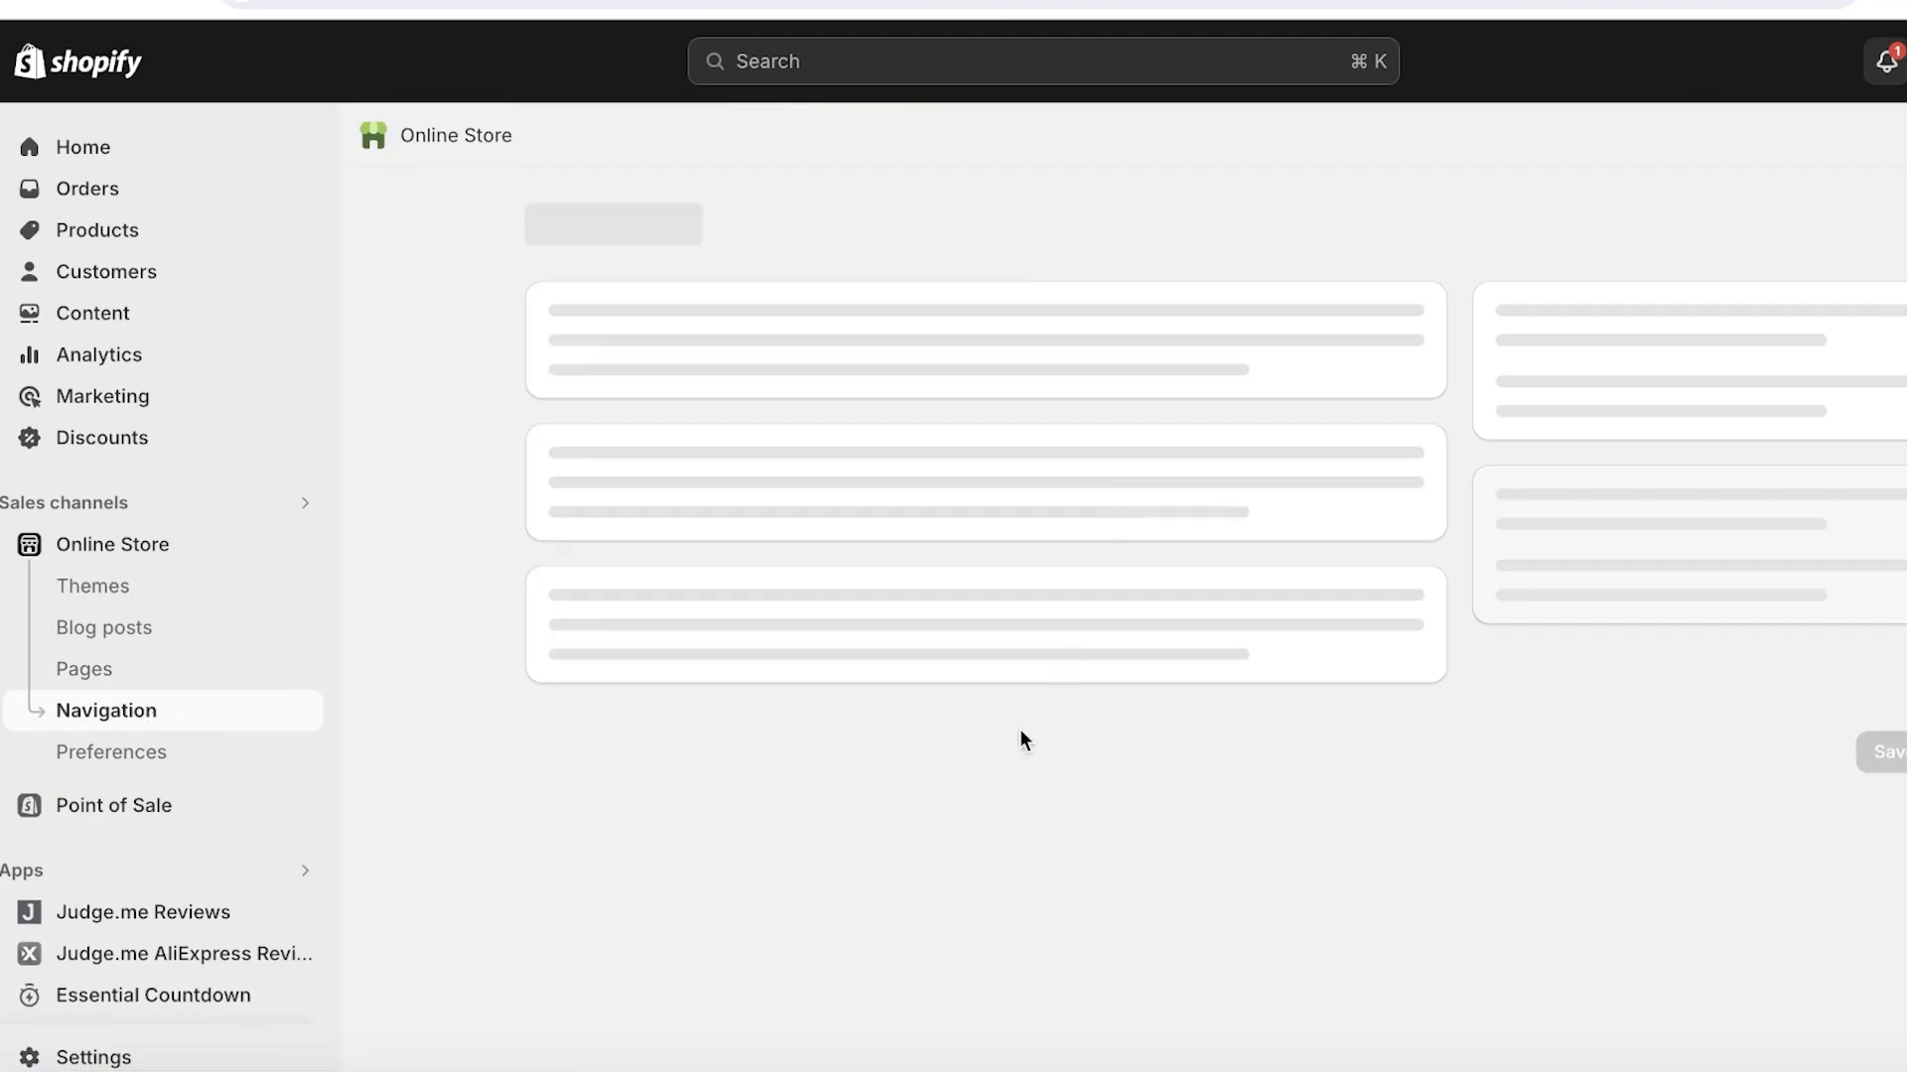
- Reorder the Main menu to Scalp Scrubber, Home, Contact and save it
mouse_move(574, 773)
mouse_down()
mouse_move(576, 715)
mouse_move(572, 797)
mouse_up()
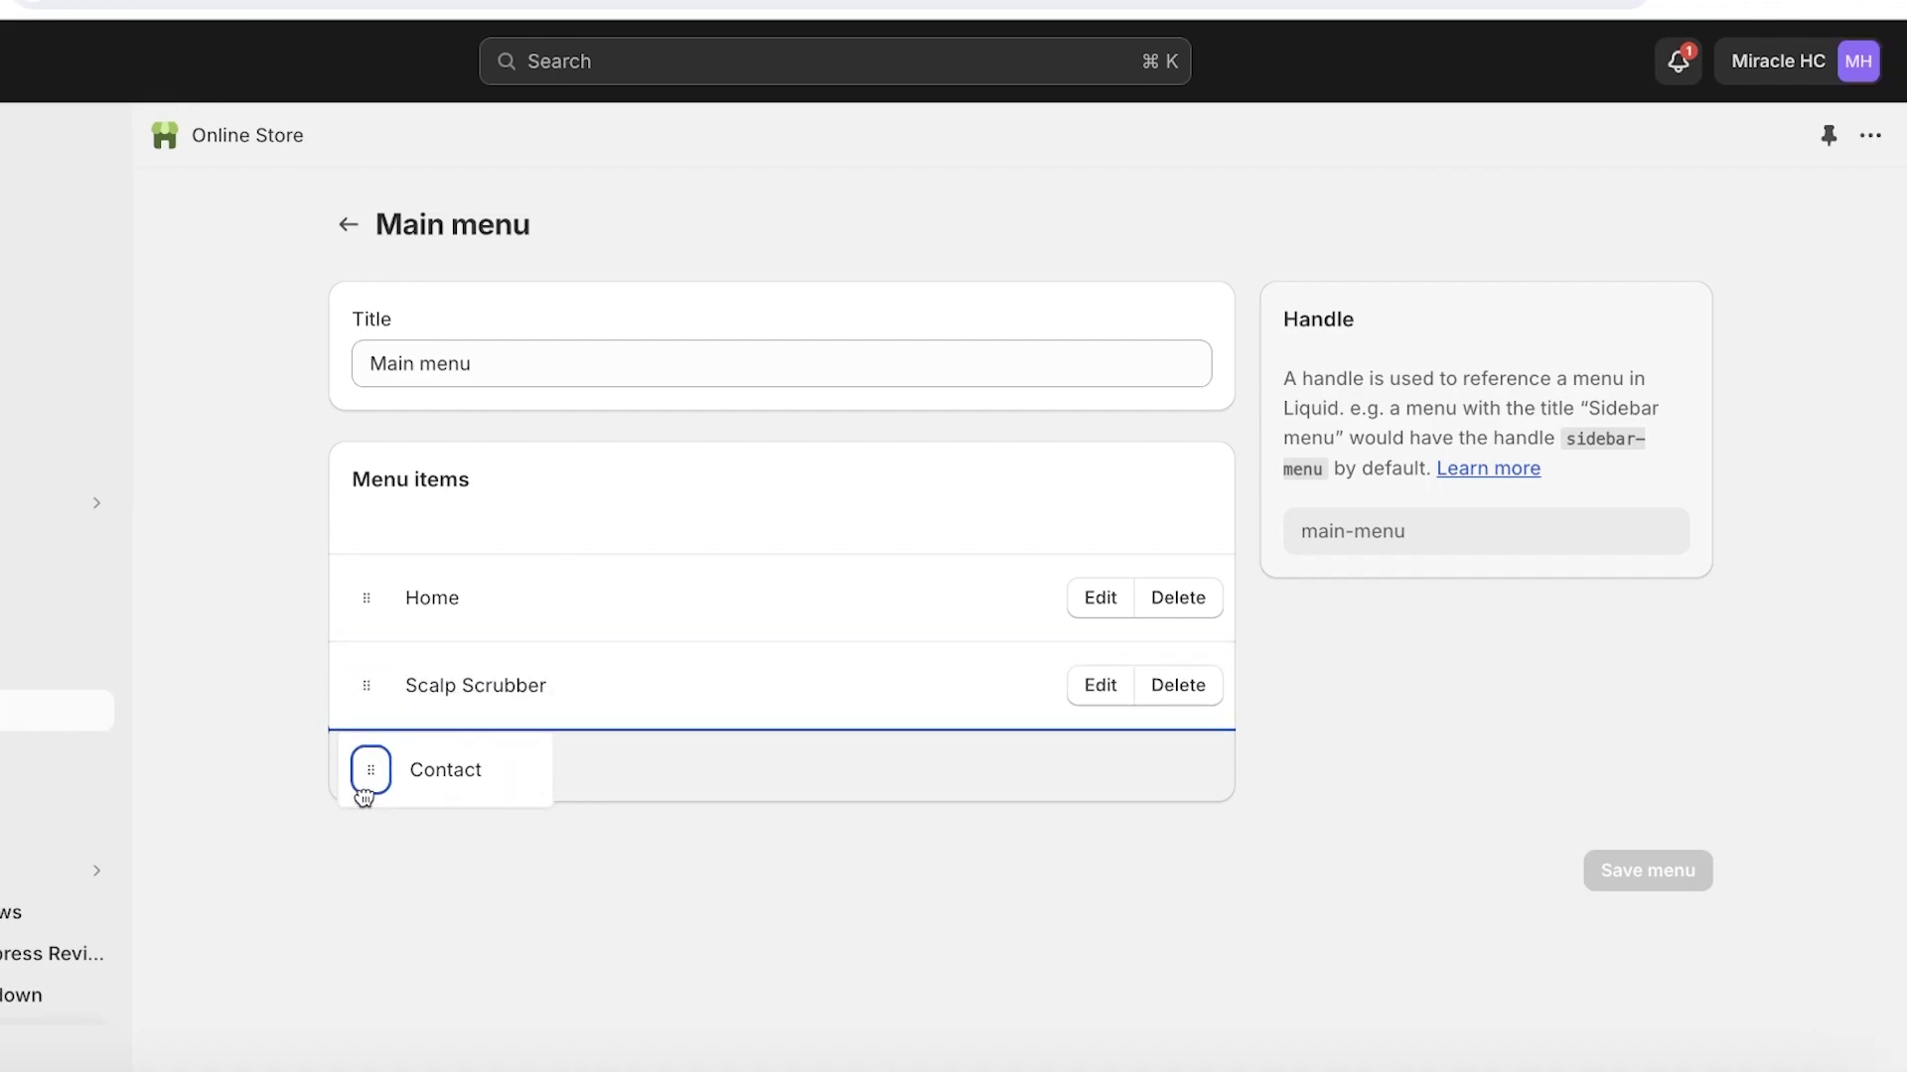
drag(363, 797, 364, 775)
mouse_move(366, 597)
mouse_down()
mouse_move(350, 635)
mouse_move(374, 647)
mouse_move(375, 600)
mouse_move(367, 683)
mouse_move(368, 608)
mouse_up()
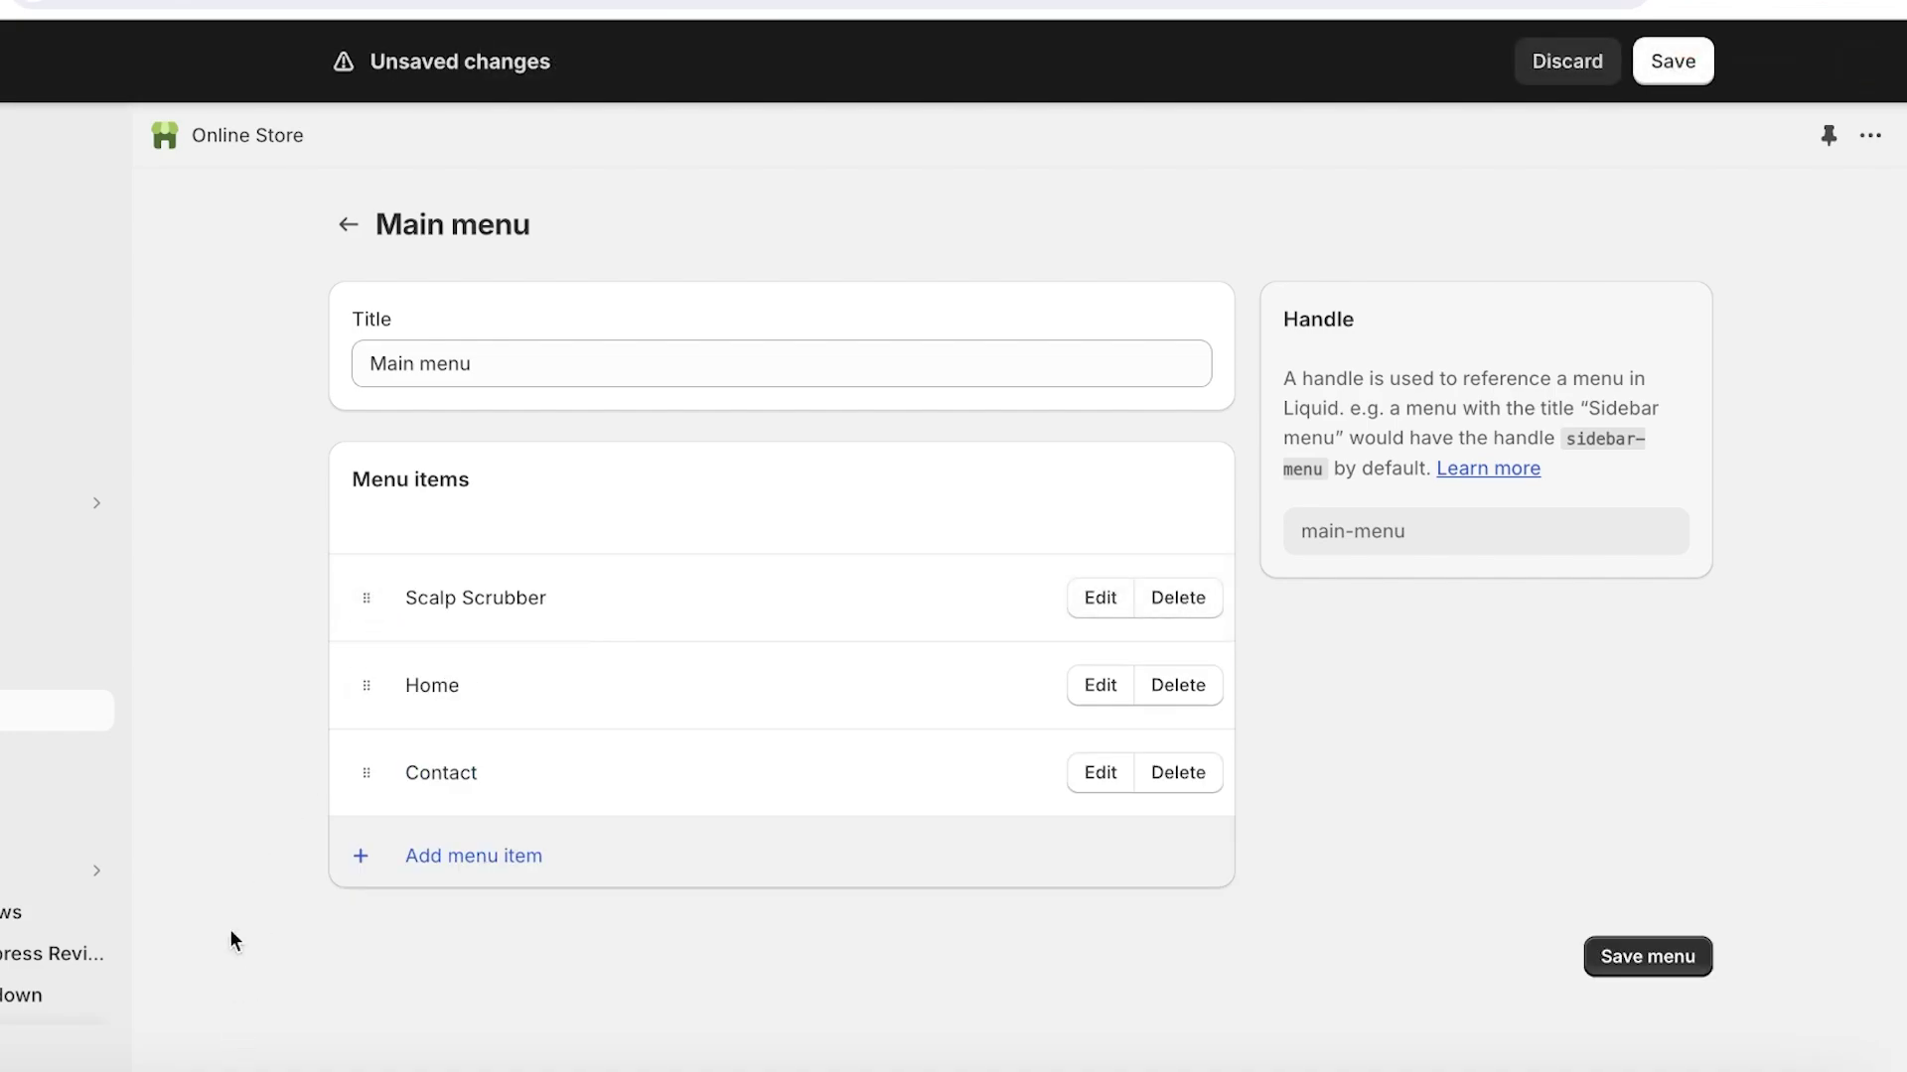
drag(360, 687, 372, 636)
click(1673, 957)
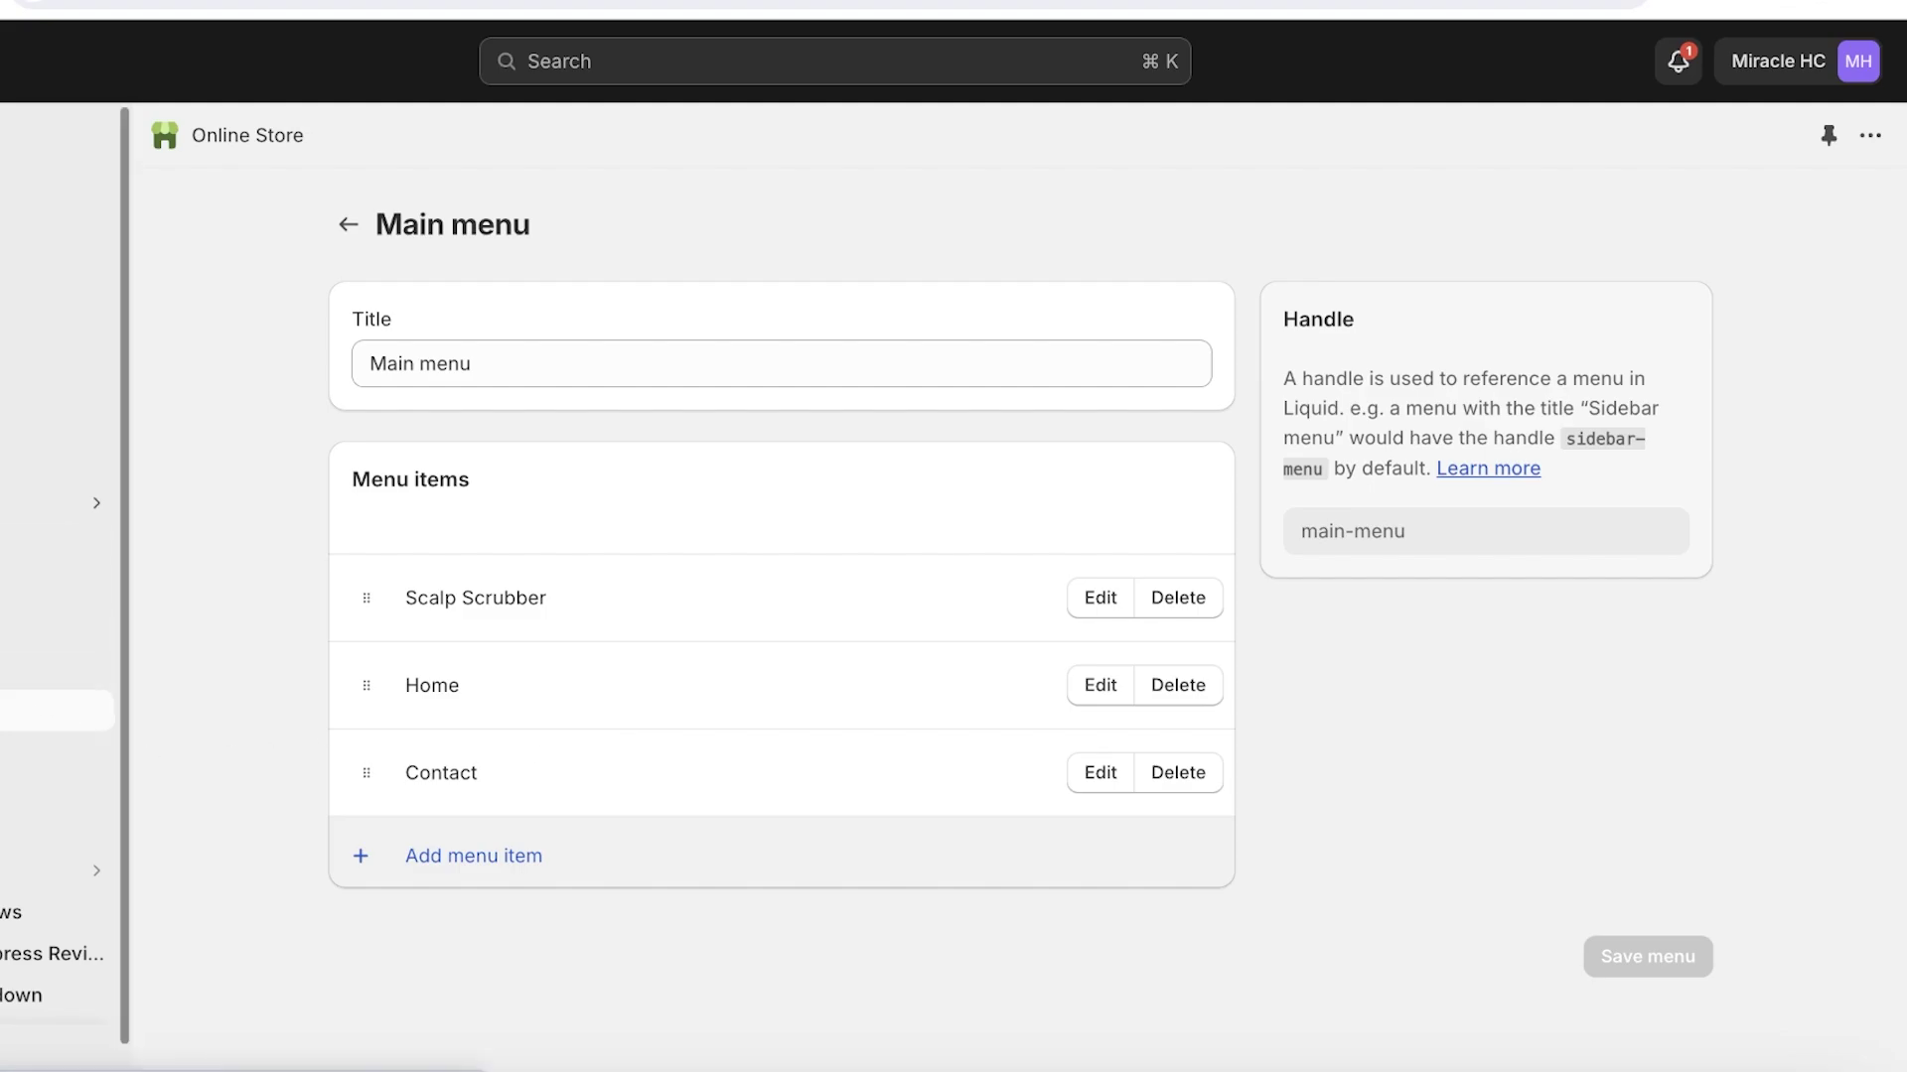
- Open the Sense theme editor and preview the home page on mobile and desktop
click(15, 546)
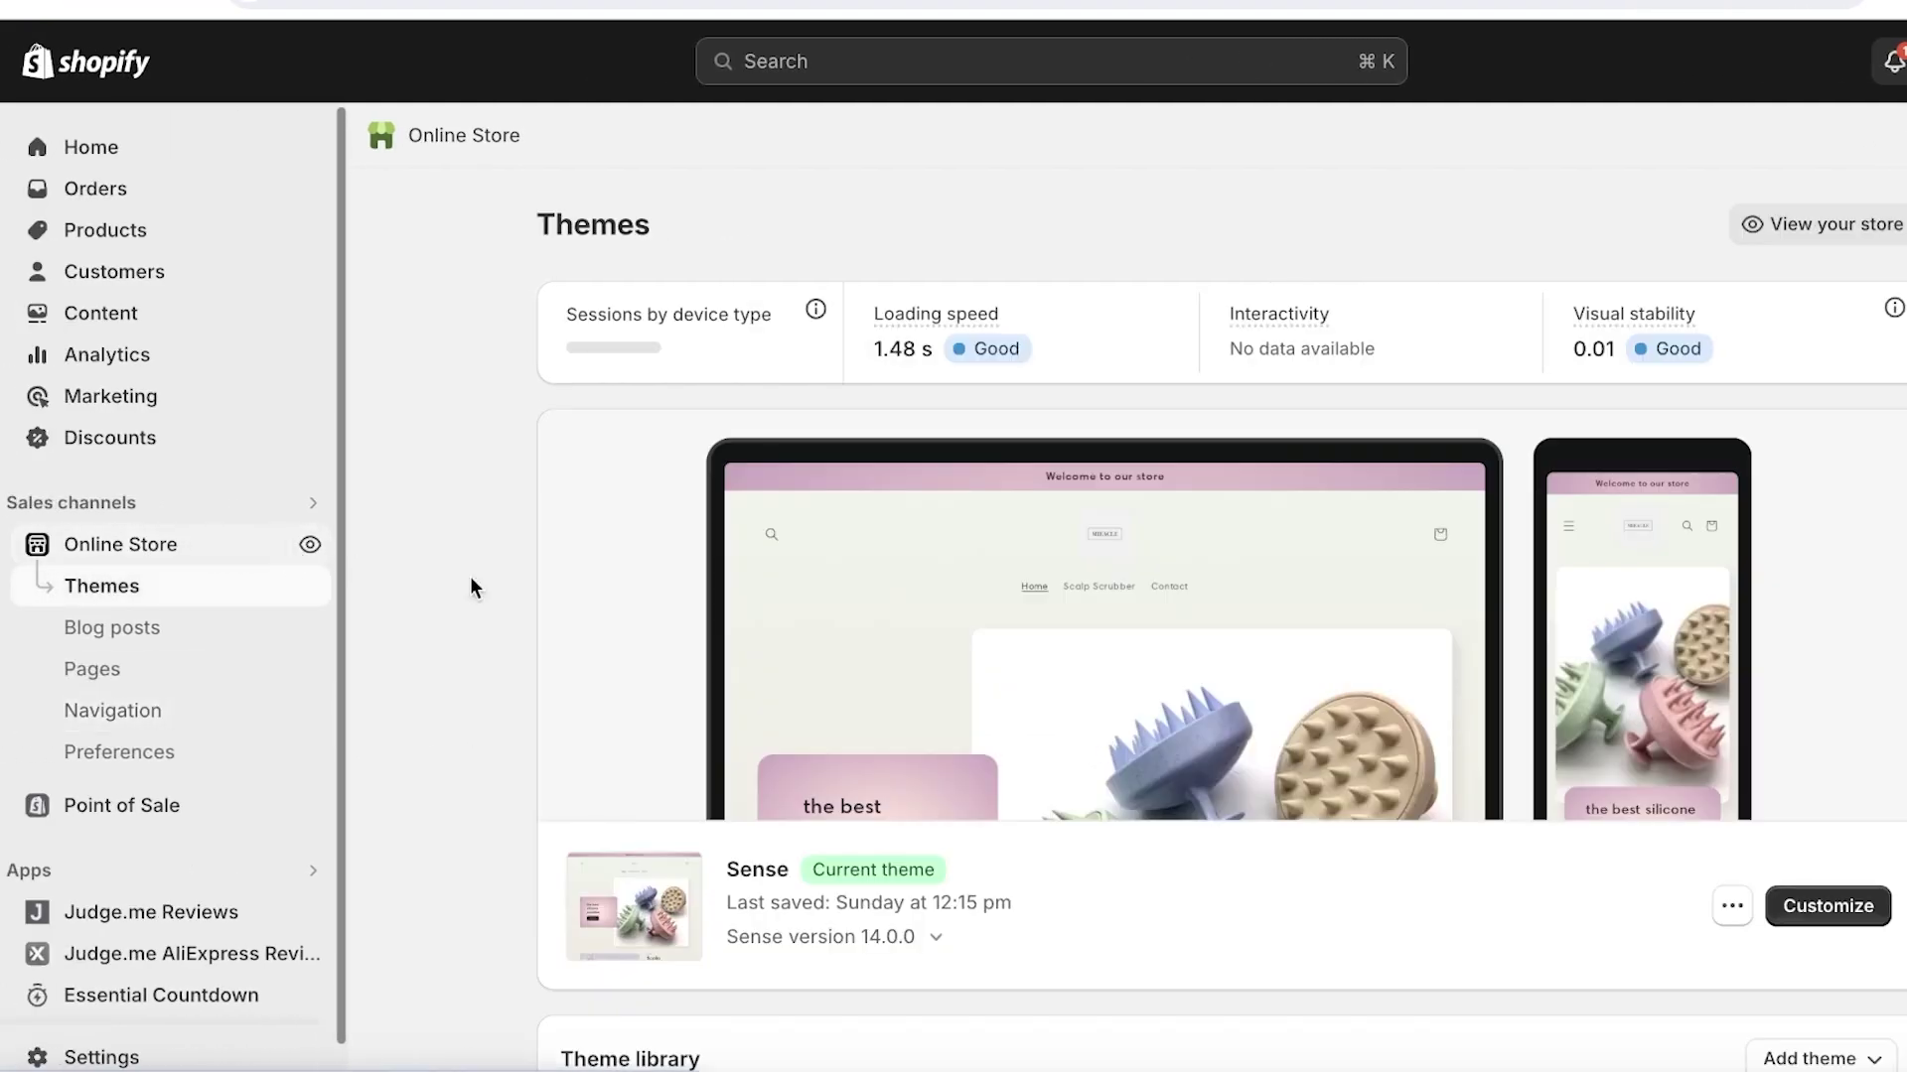
click(1849, 905)
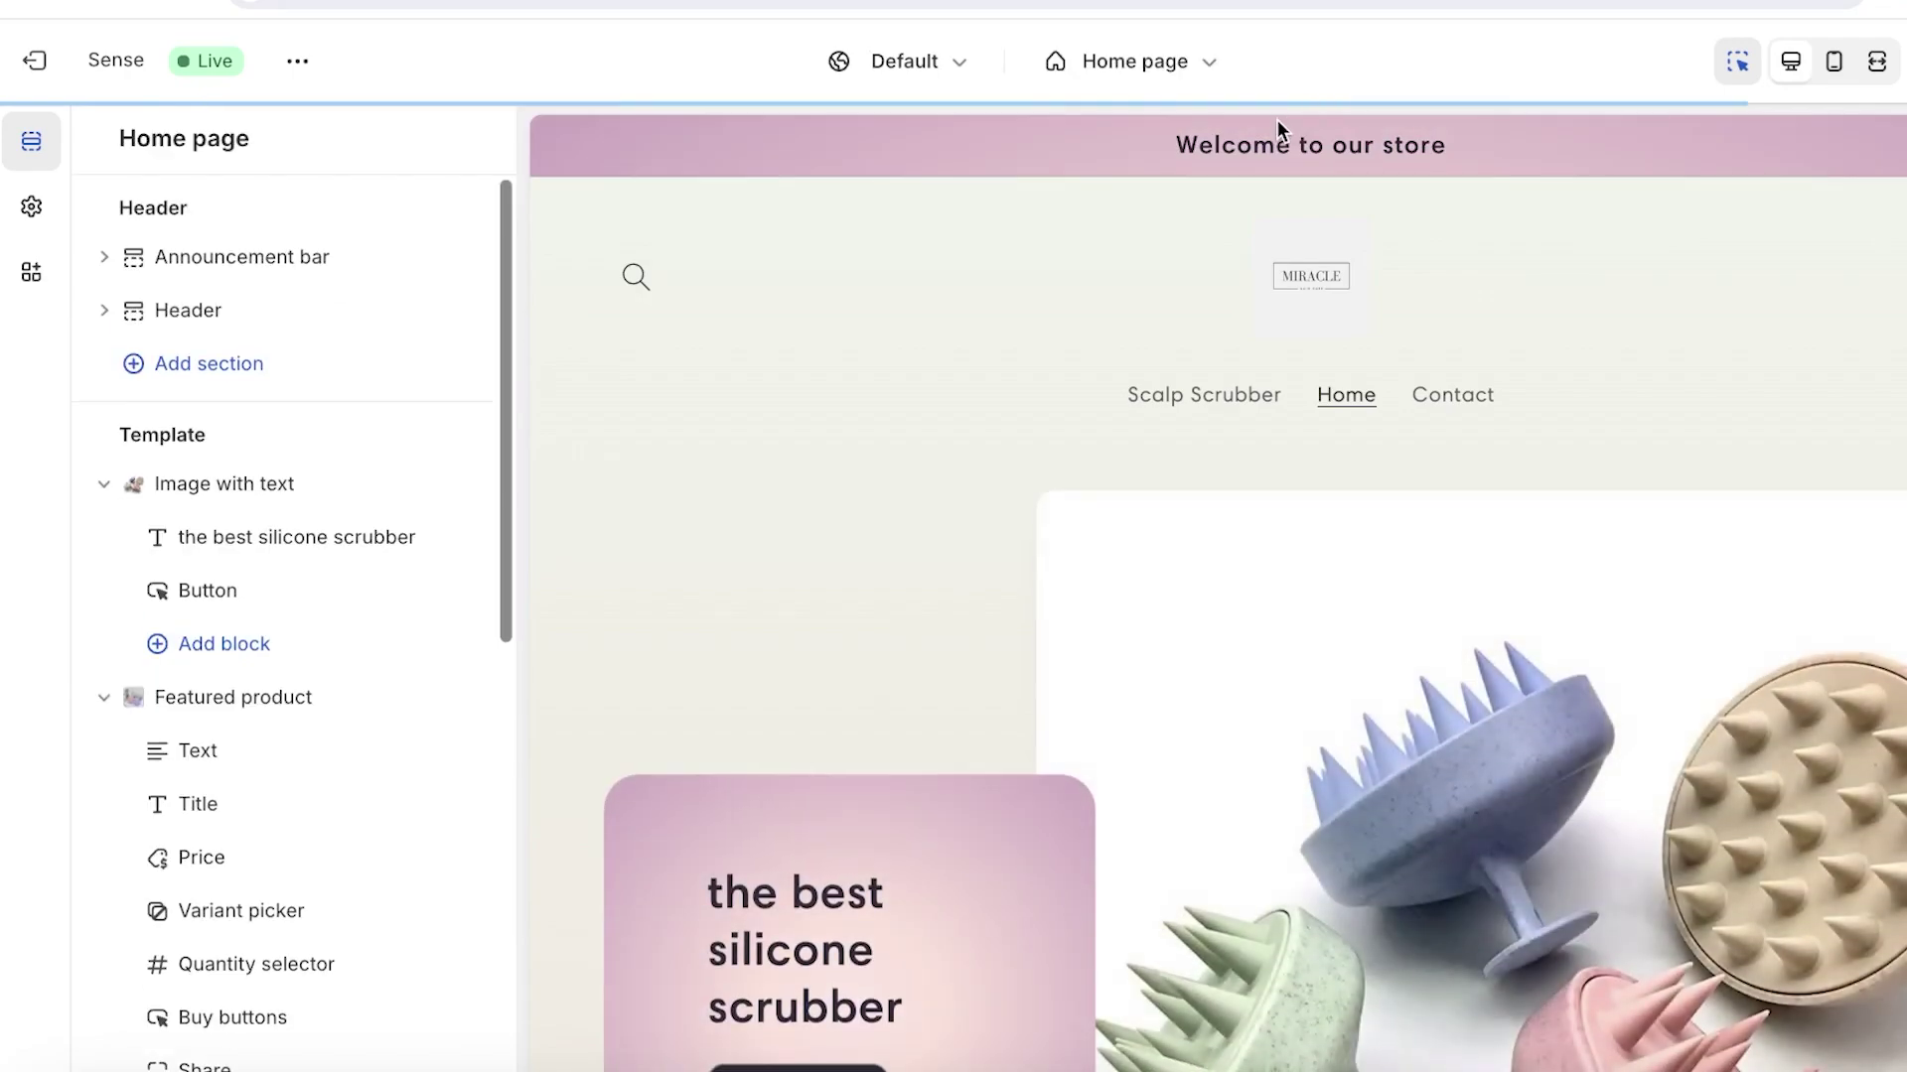
click(1834, 63)
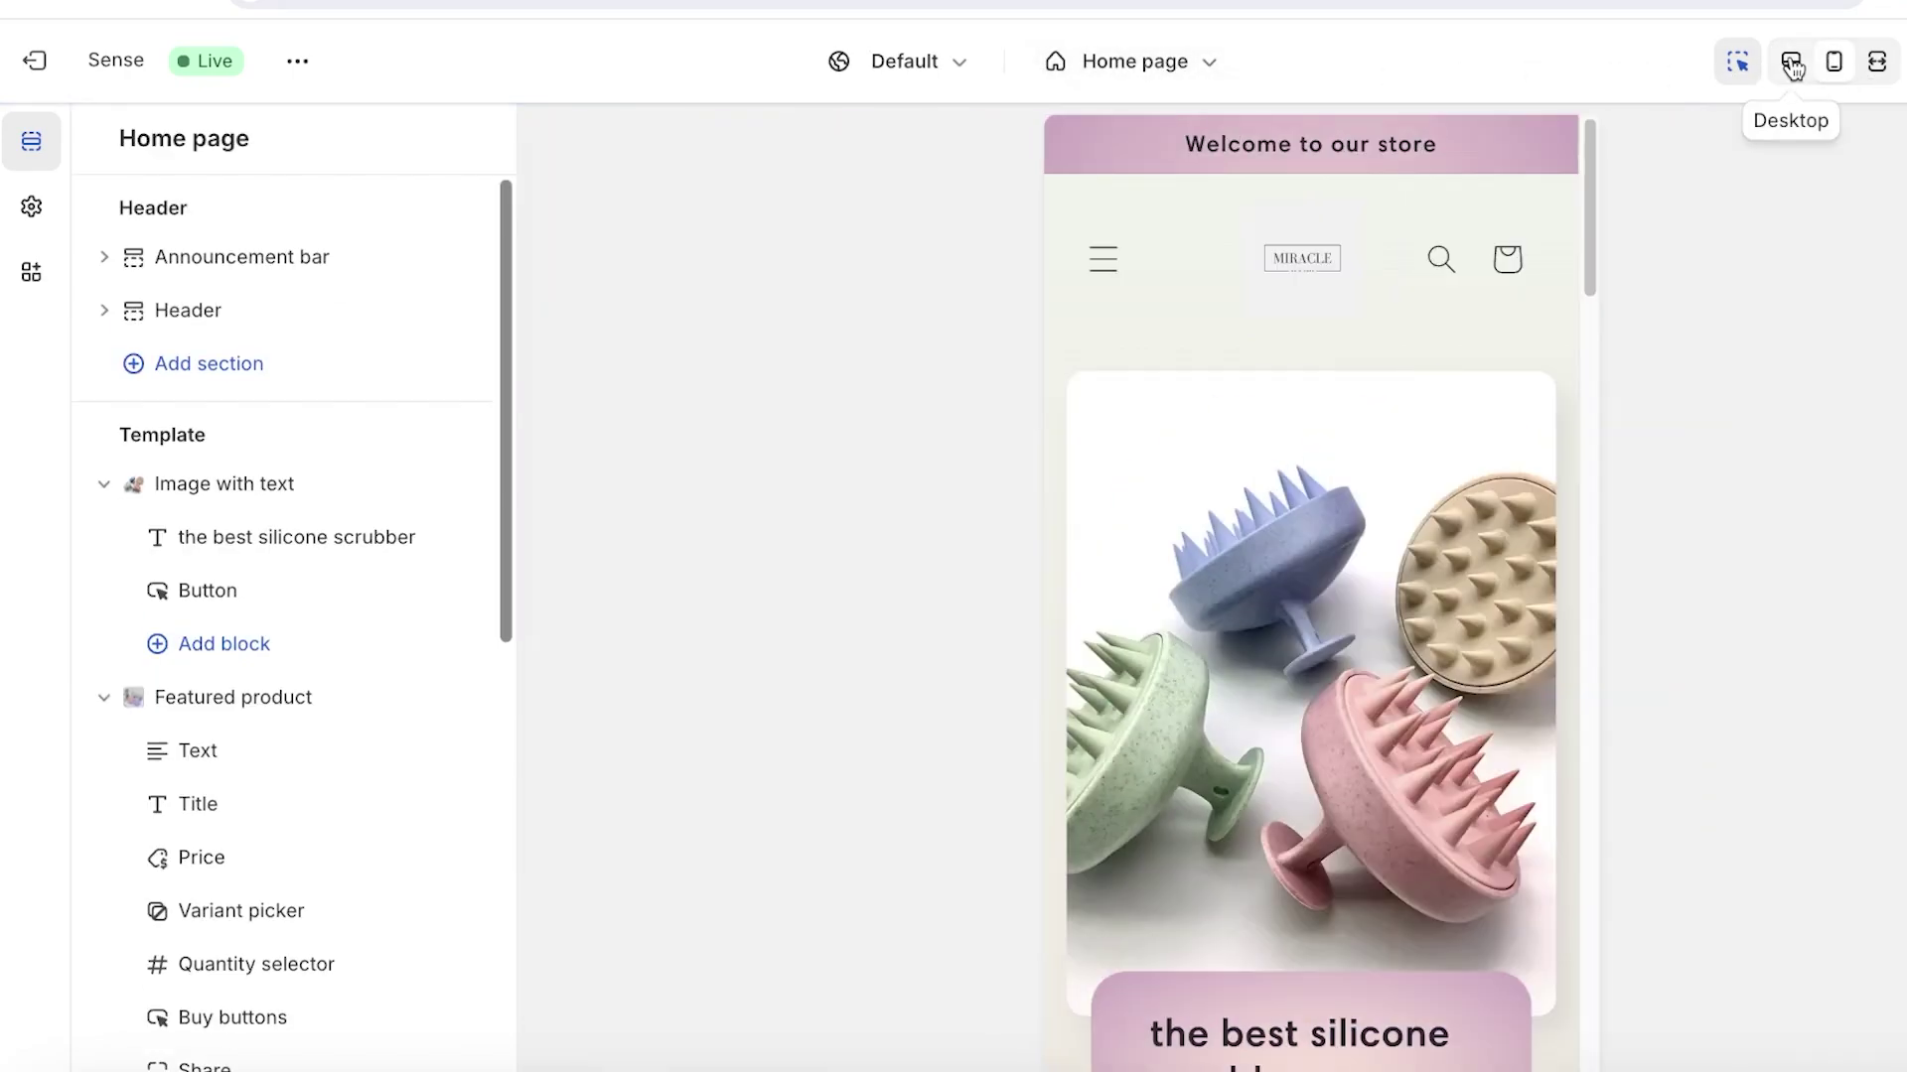
click(1790, 62)
click(1833, 64)
scroll(1323, 655, down, 5)
scroll(1324, 655, up, 5)
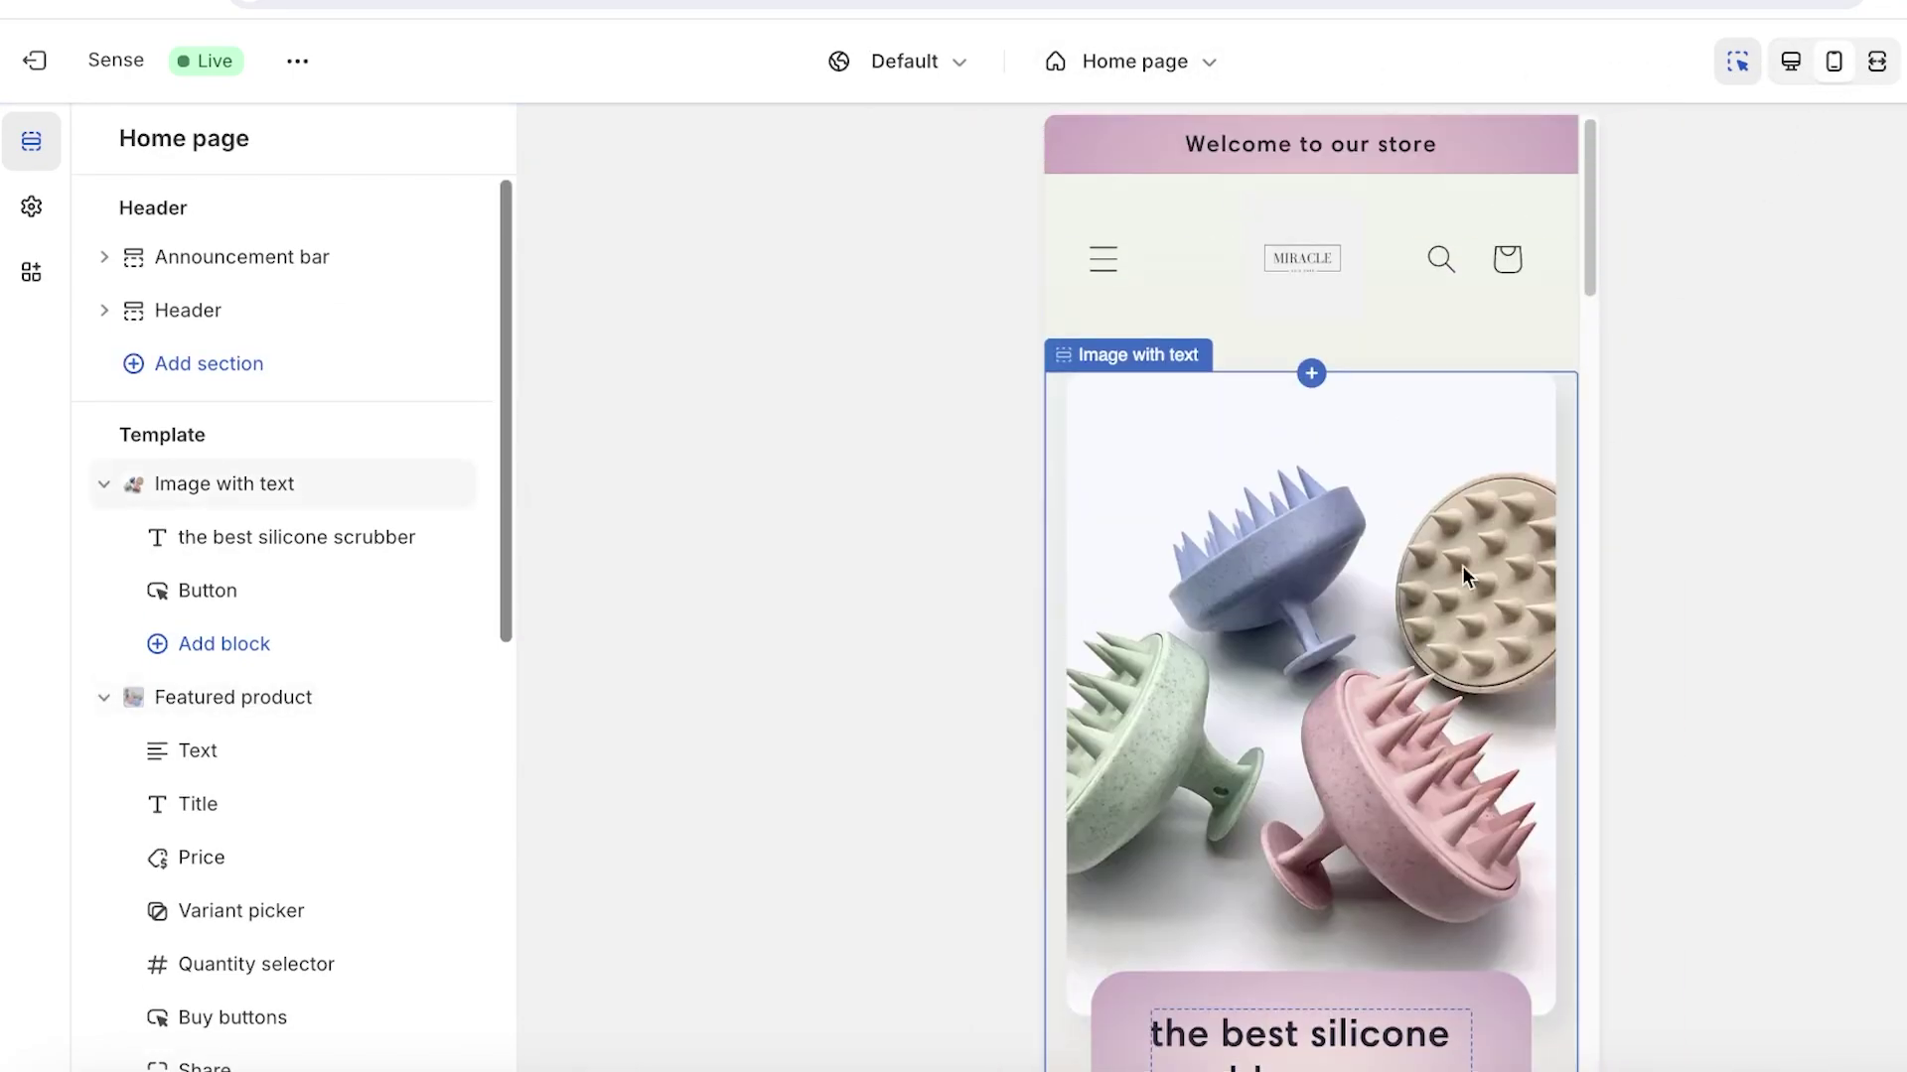
- Try the fullscreen preview, then scroll the desktop home page showing Scalp Scrubber, Home and Contact links
click(1877, 63)
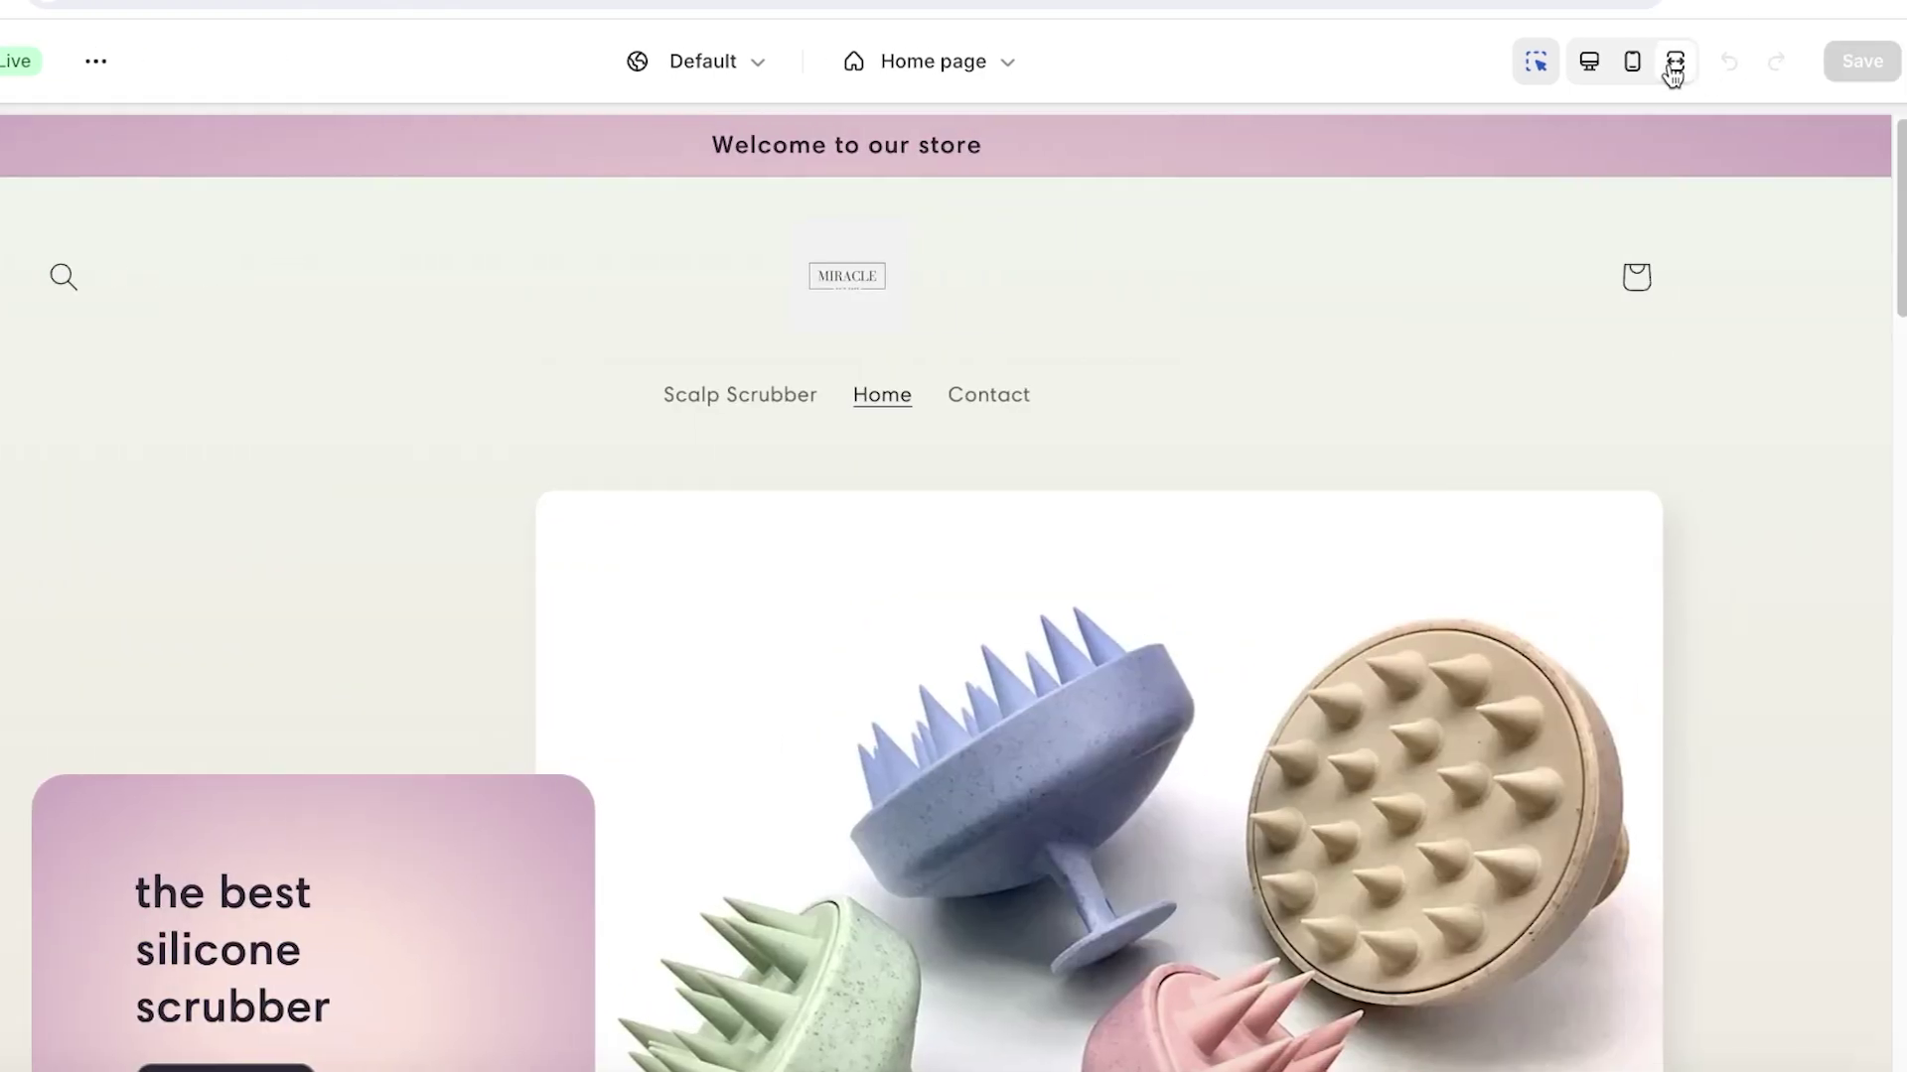
click(1834, 63)
click(1593, 62)
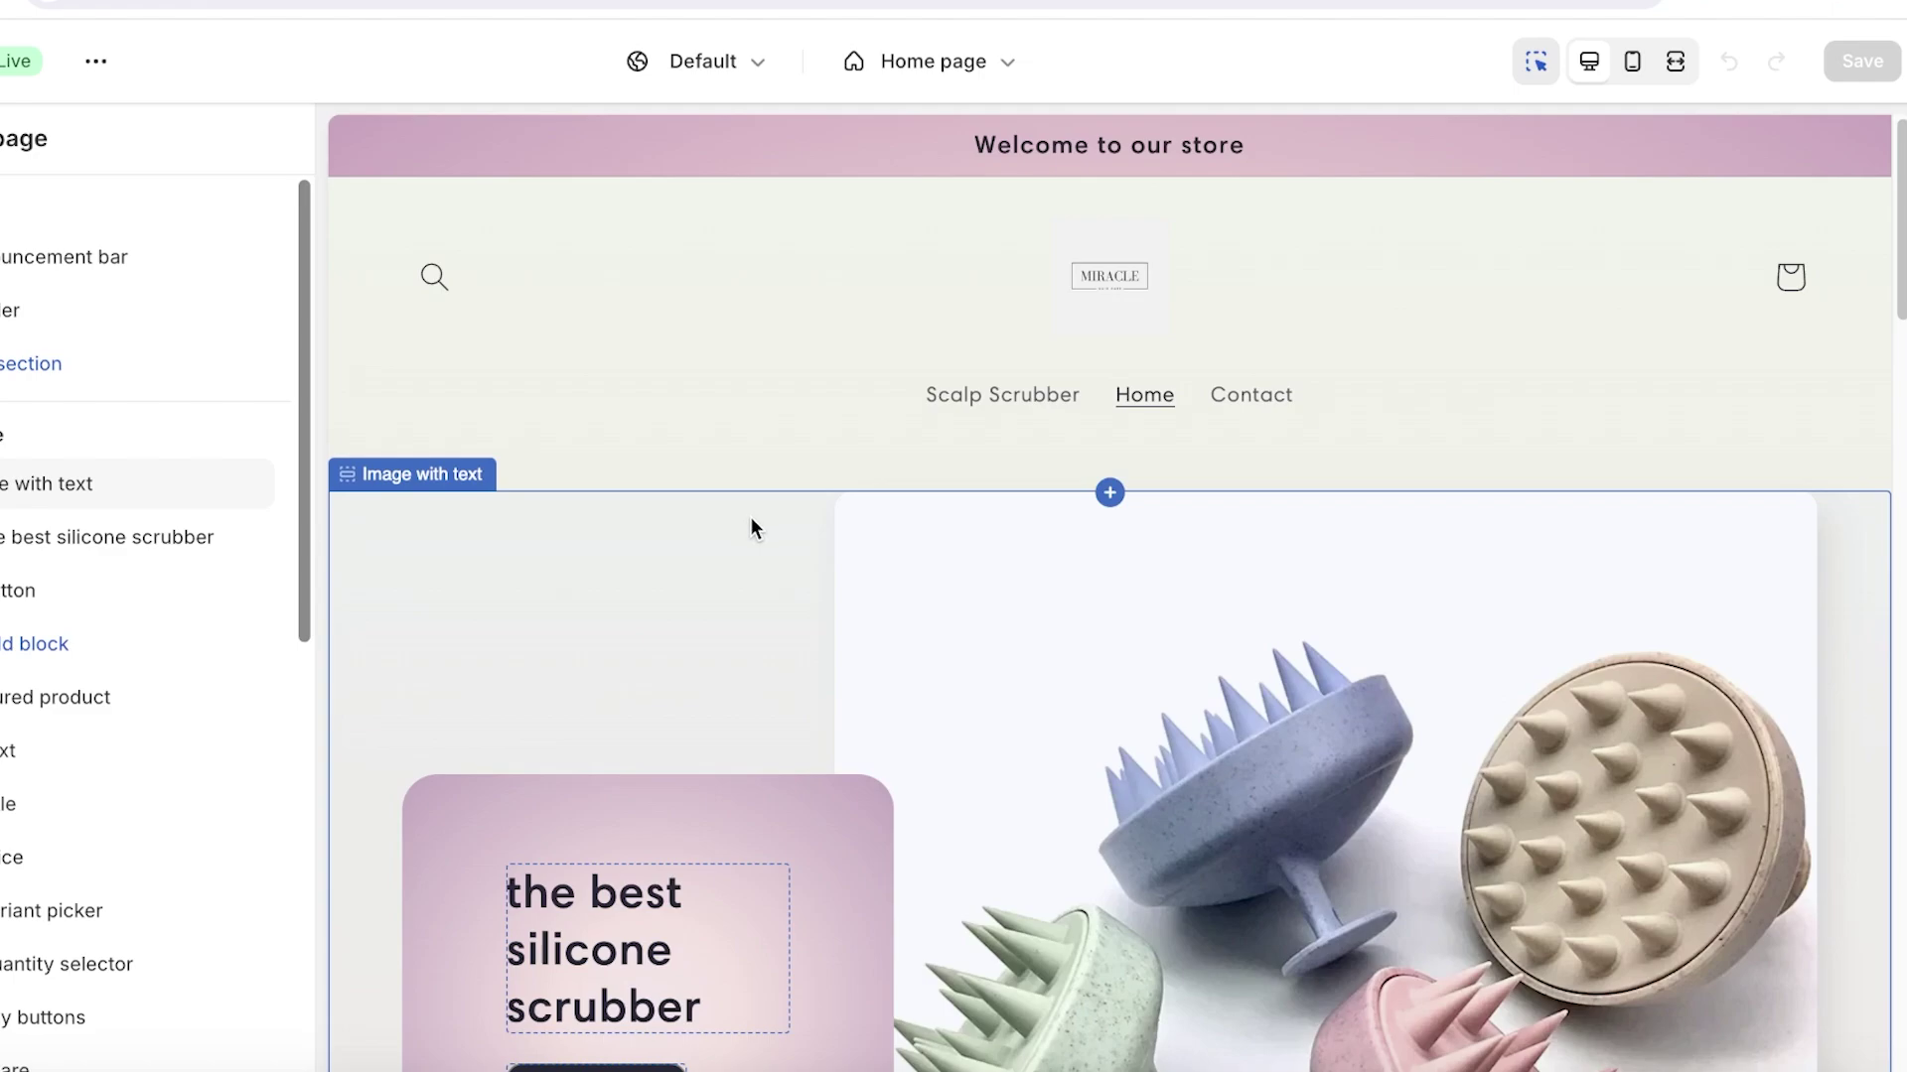
scroll(848, 668, down, 3)
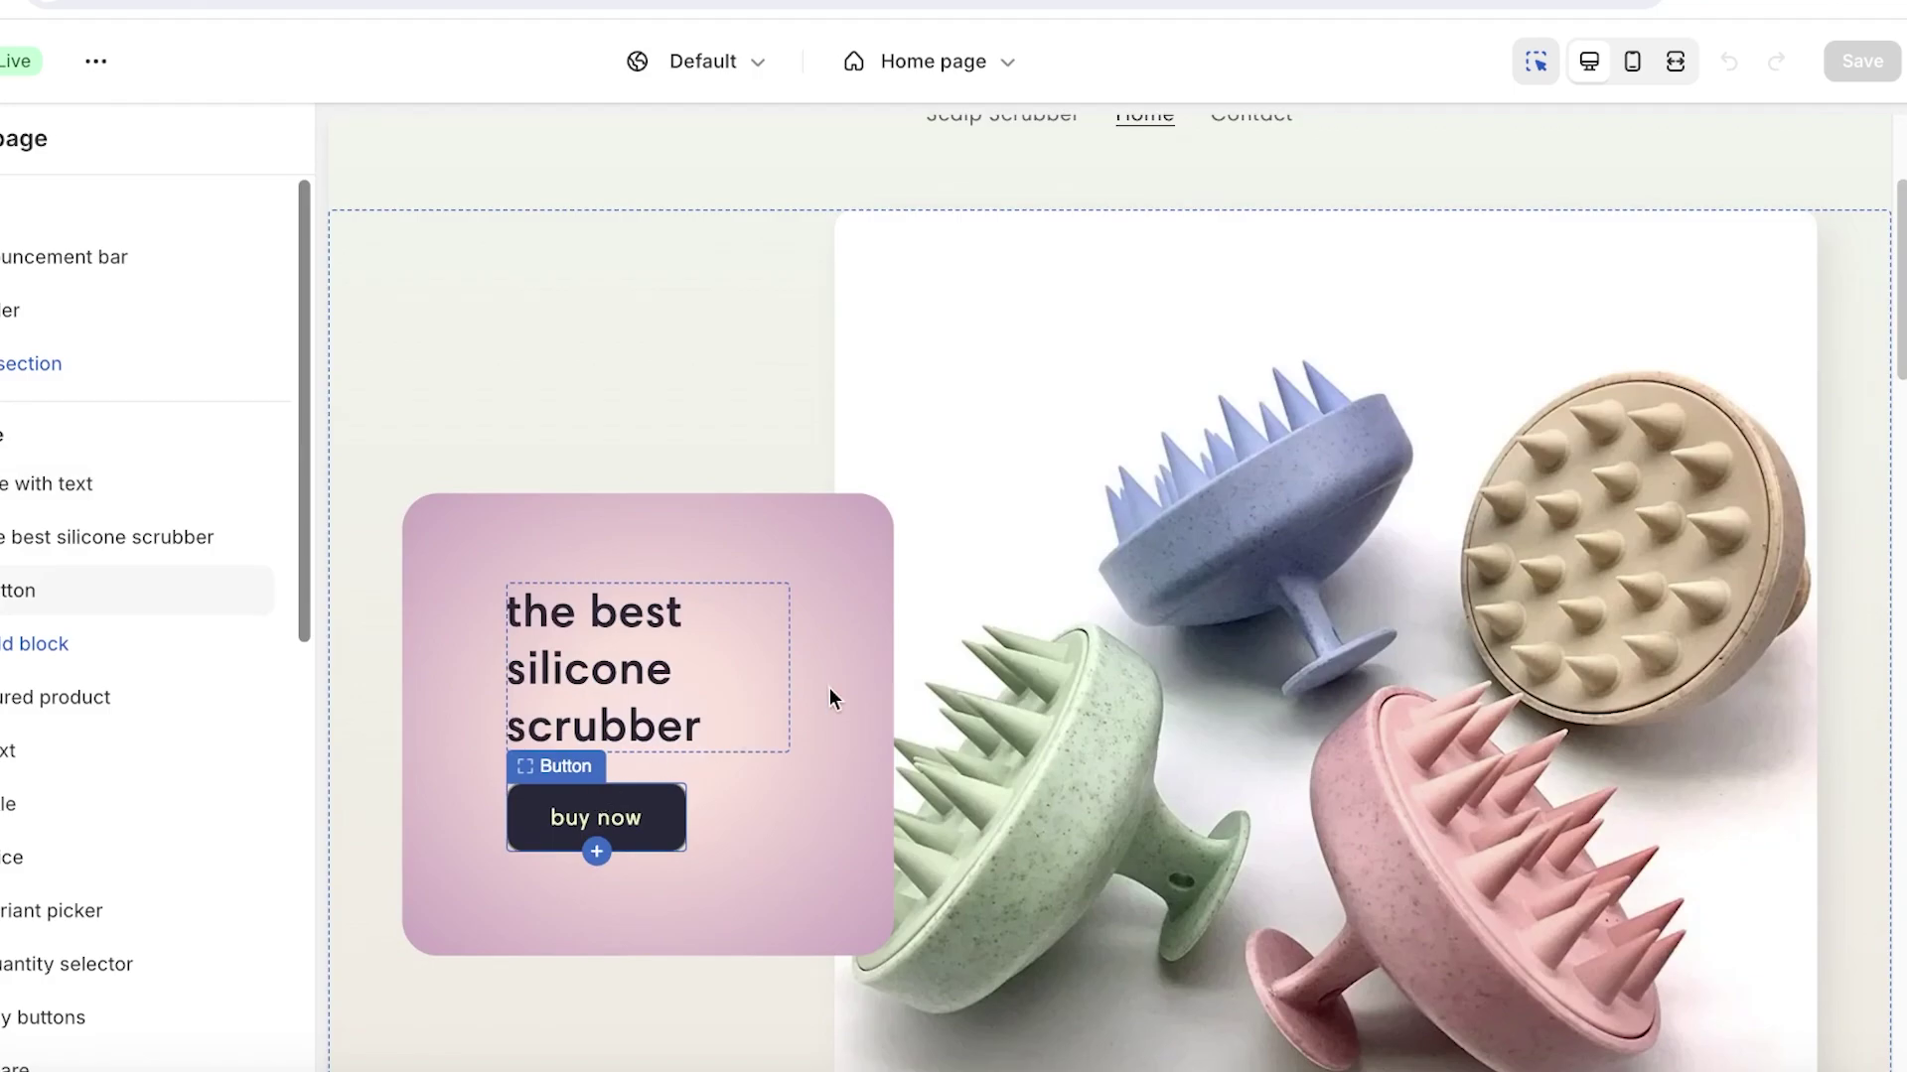
scroll(986, 645, down, 3)
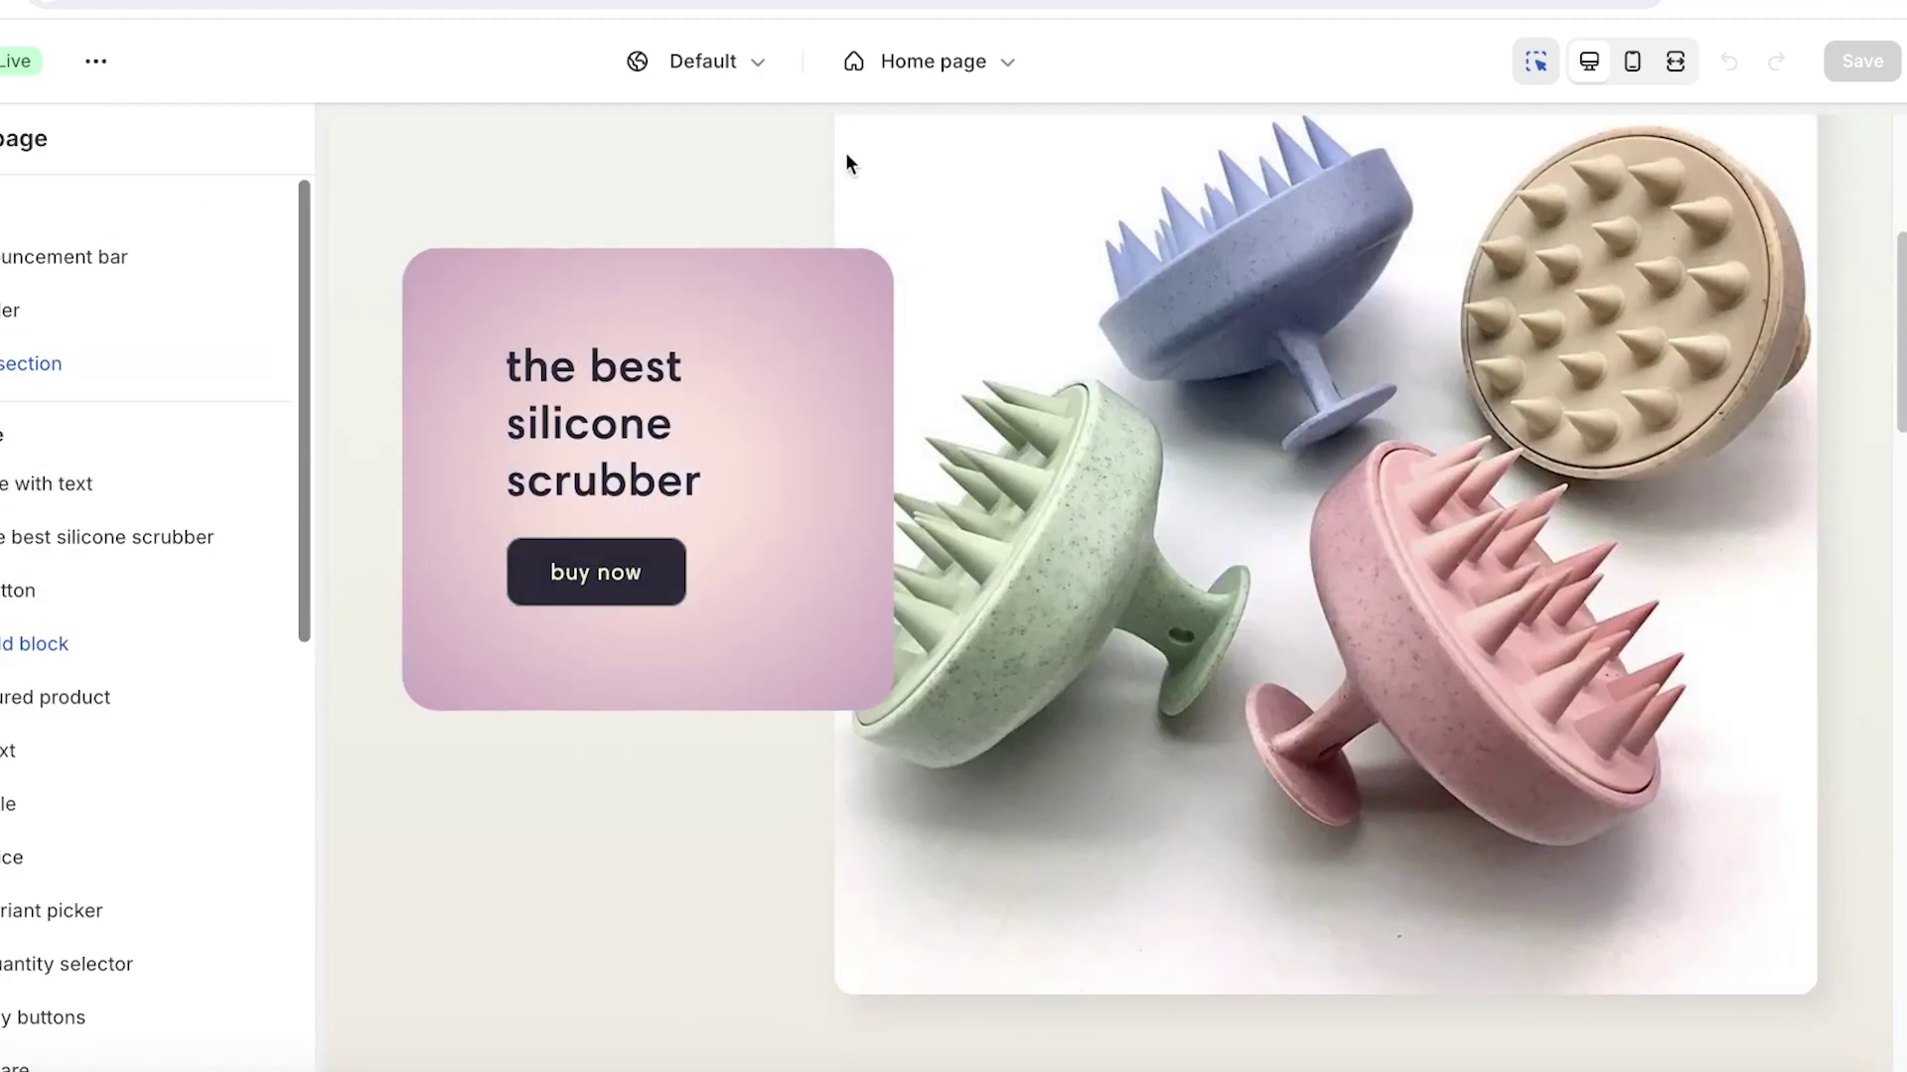
scroll(1445, 709, down, 12)
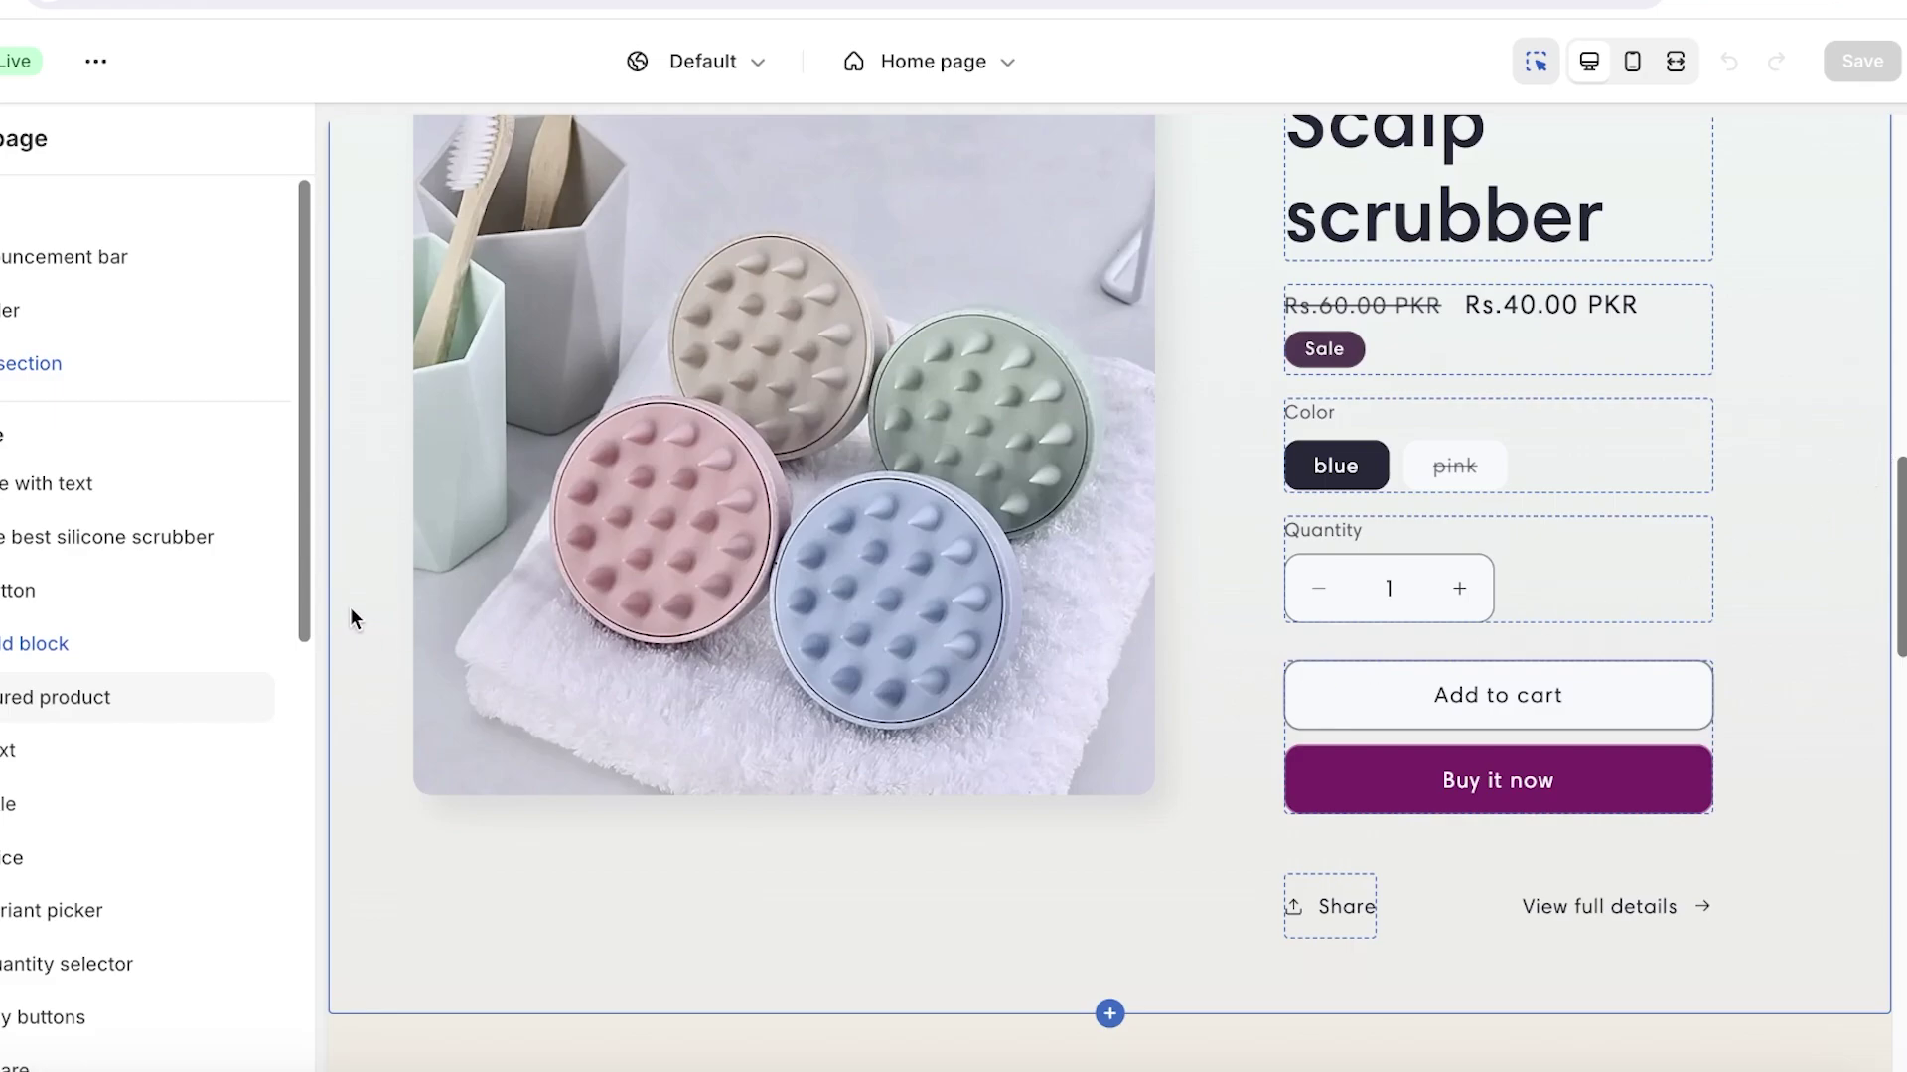
scroll(504, 508, up, 15)
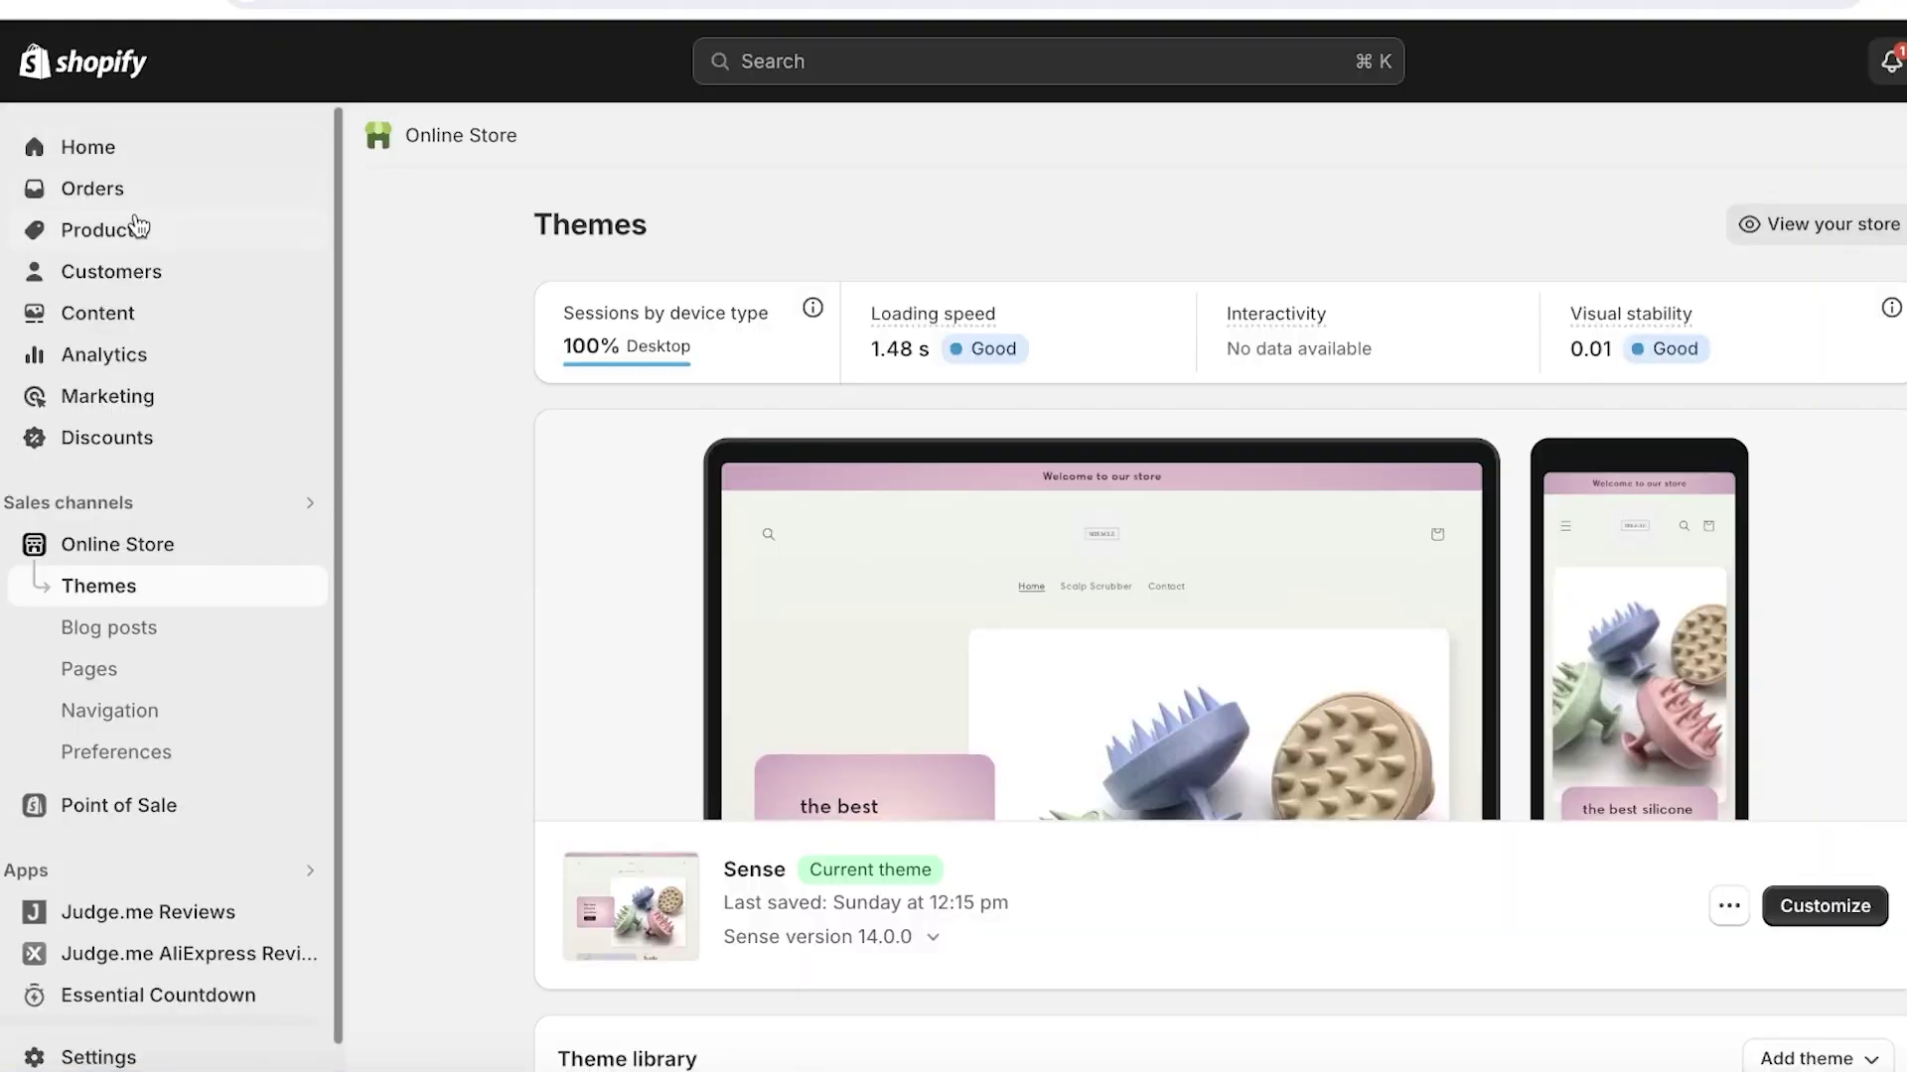
- Open the NYX foundation product and copy its existing description text
click(136, 227)
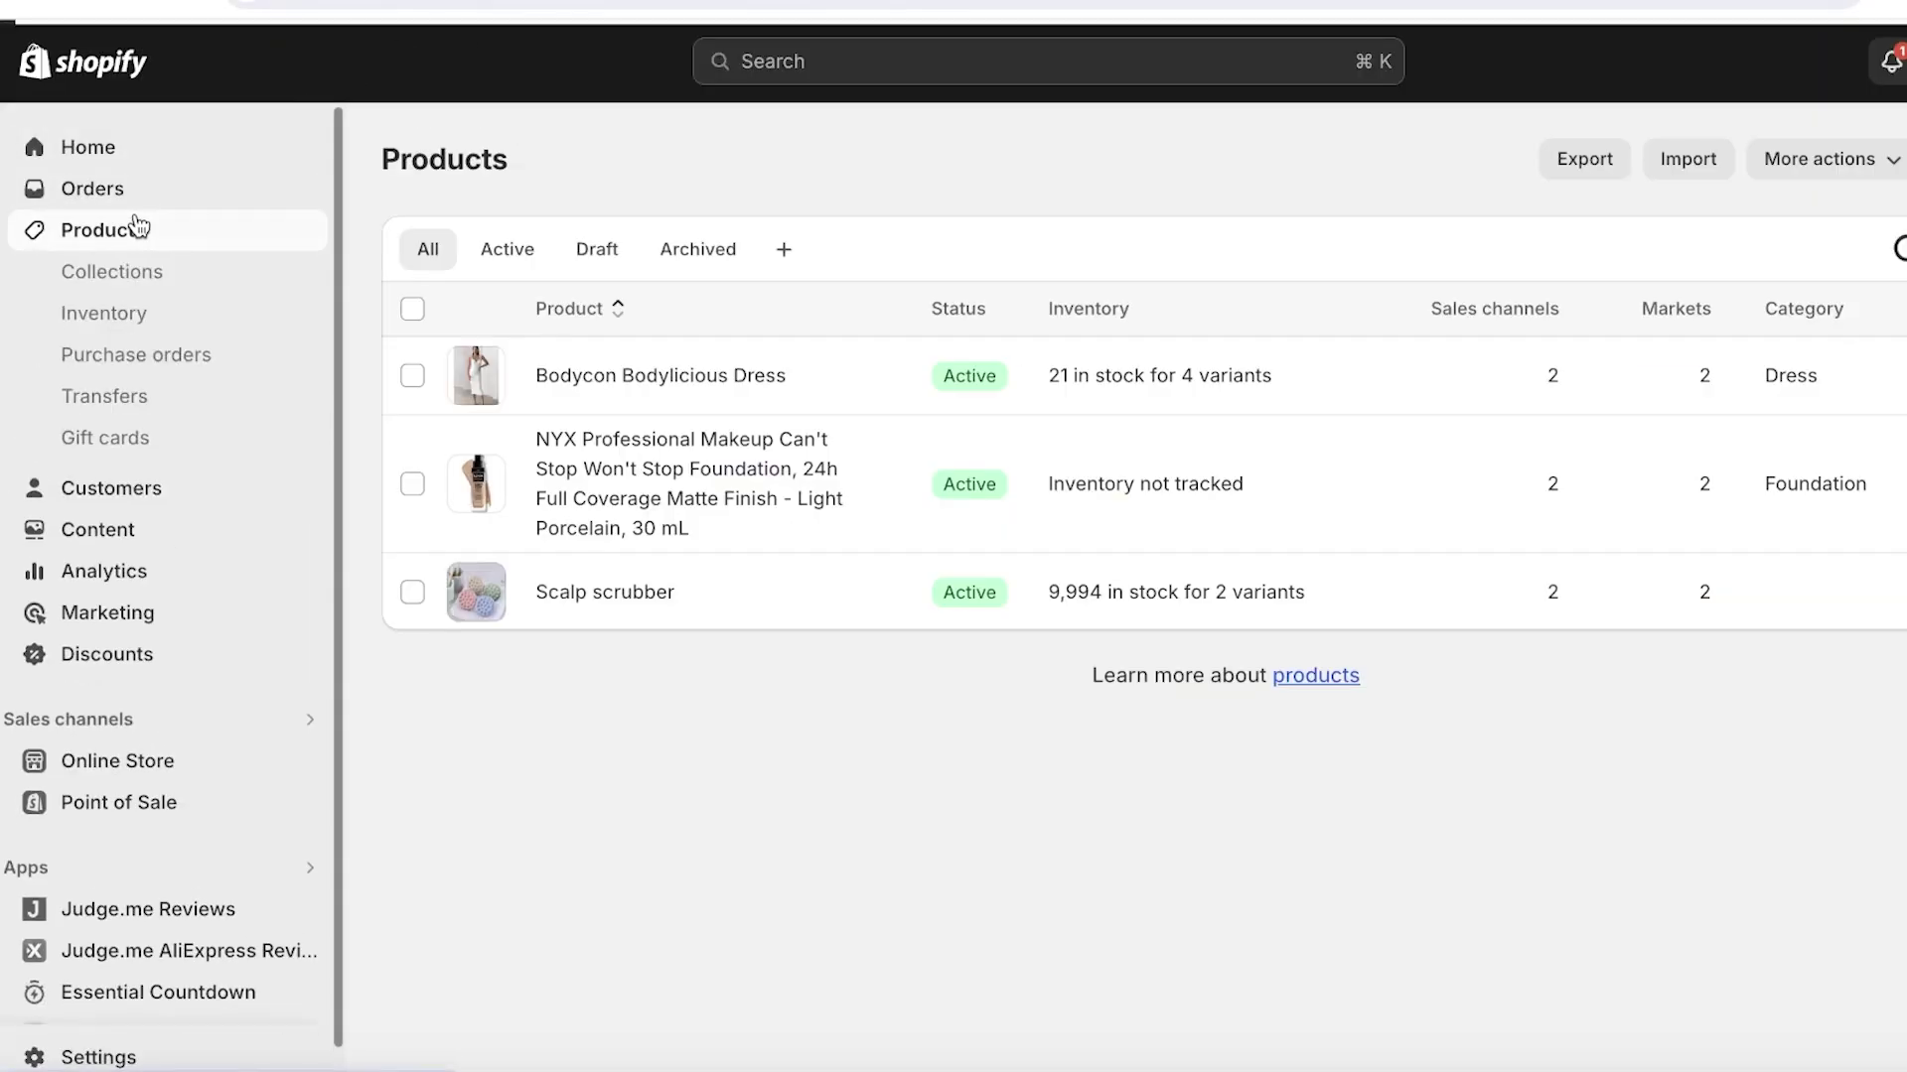
click(643, 393)
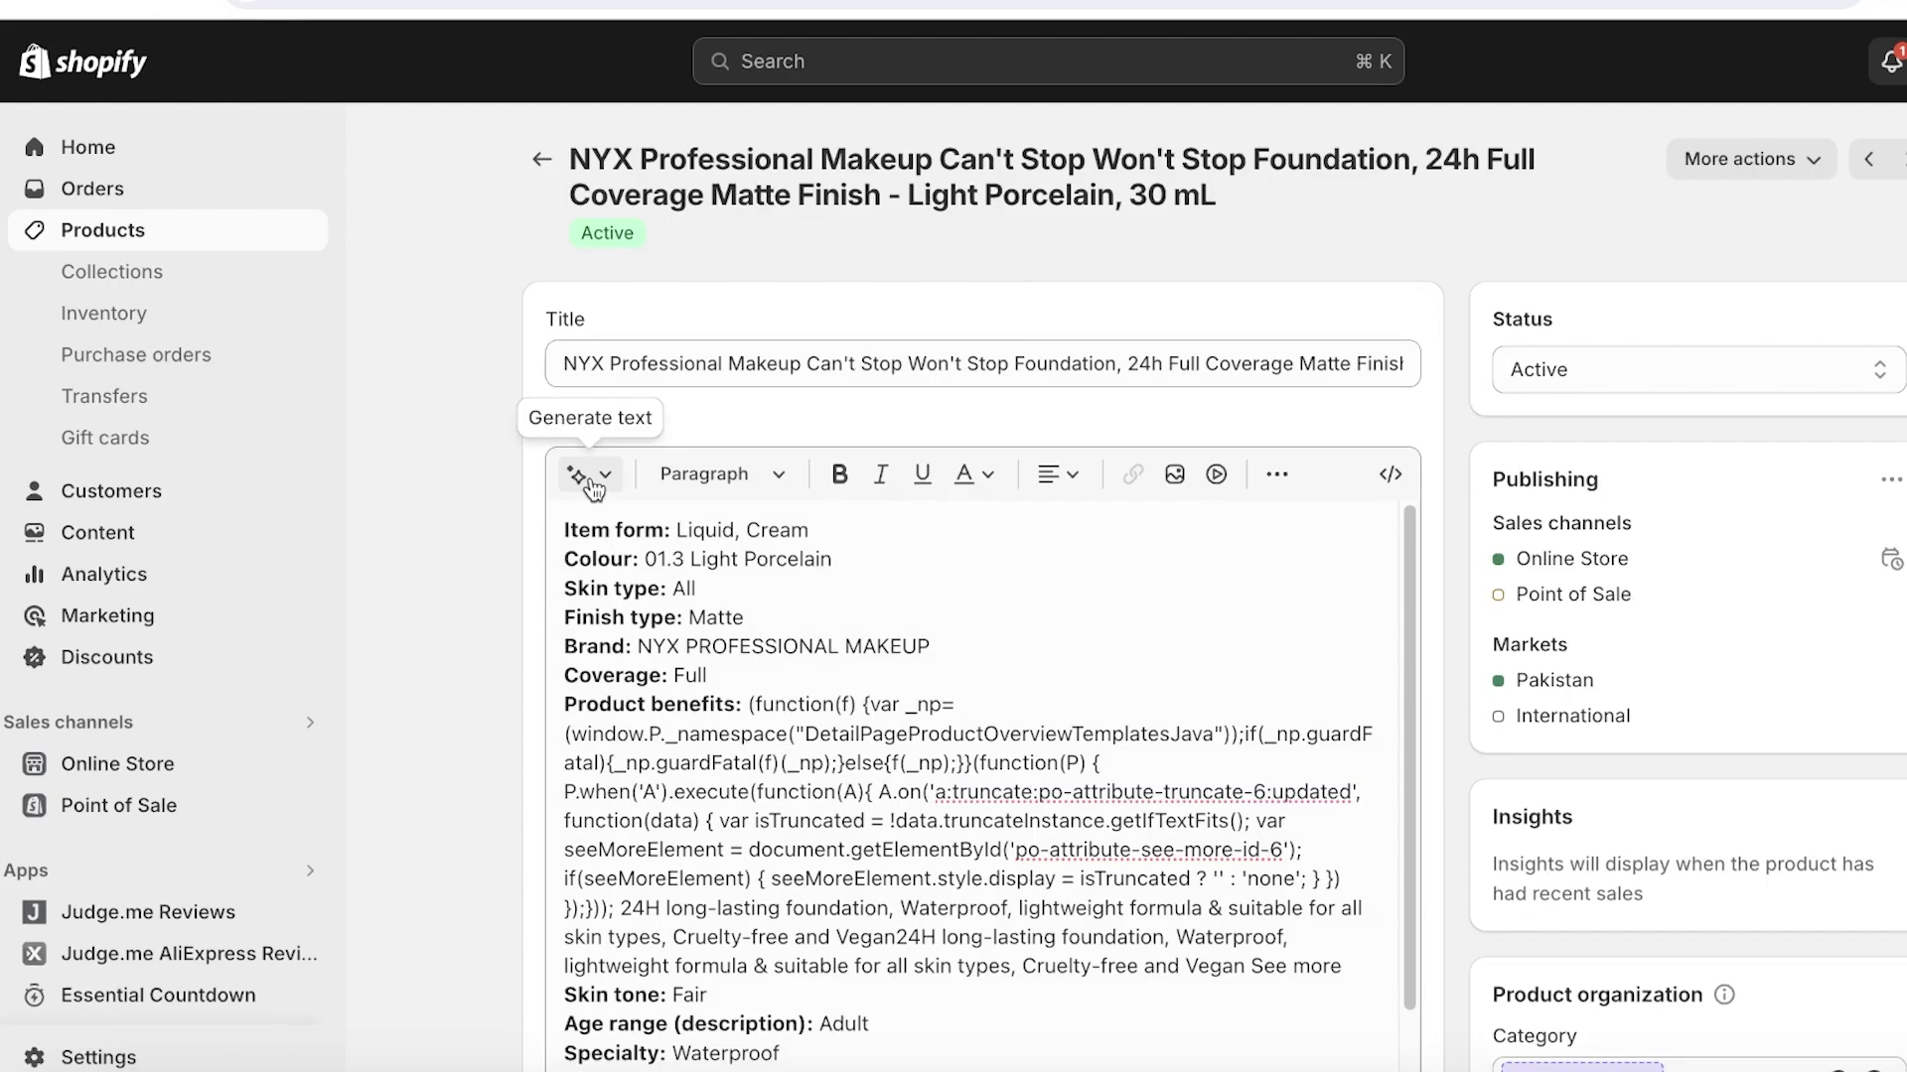
click(593, 487)
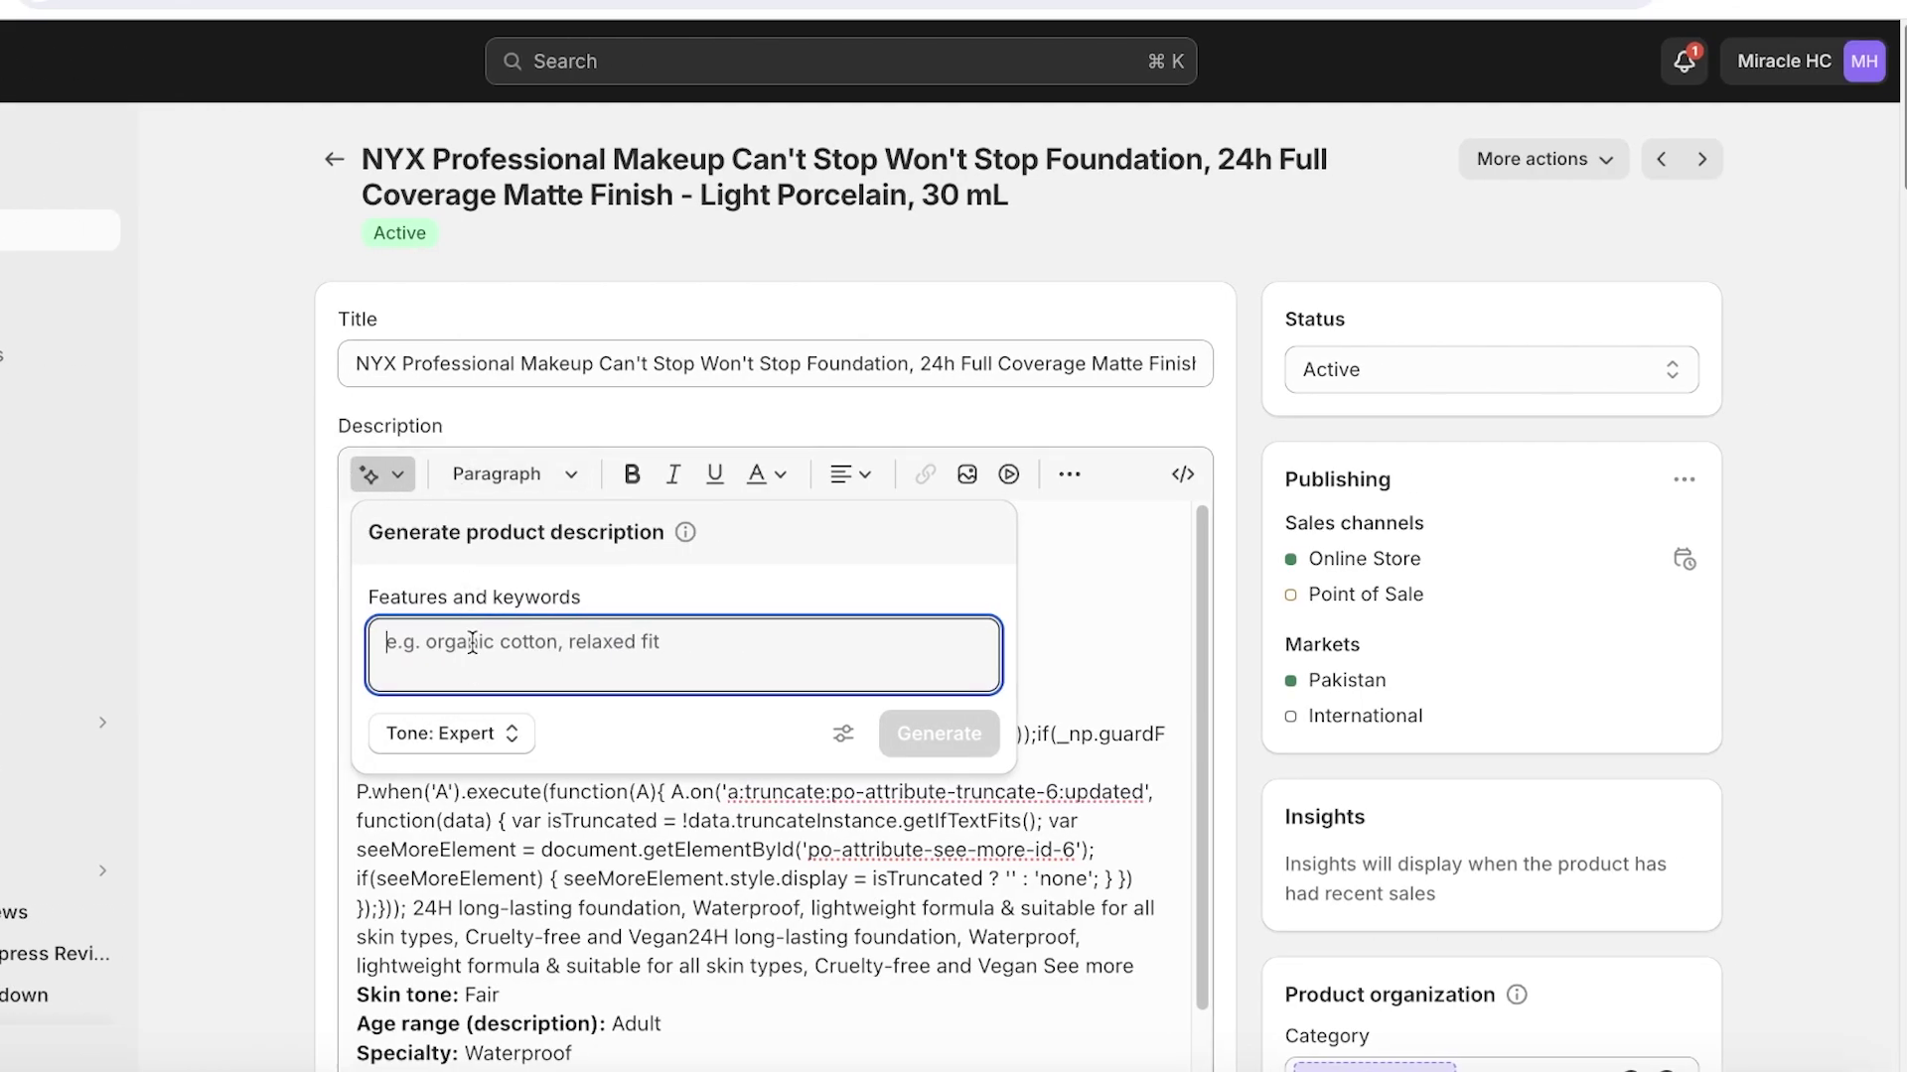
click(558, 900)
drag(574, 1054, 395, 457)
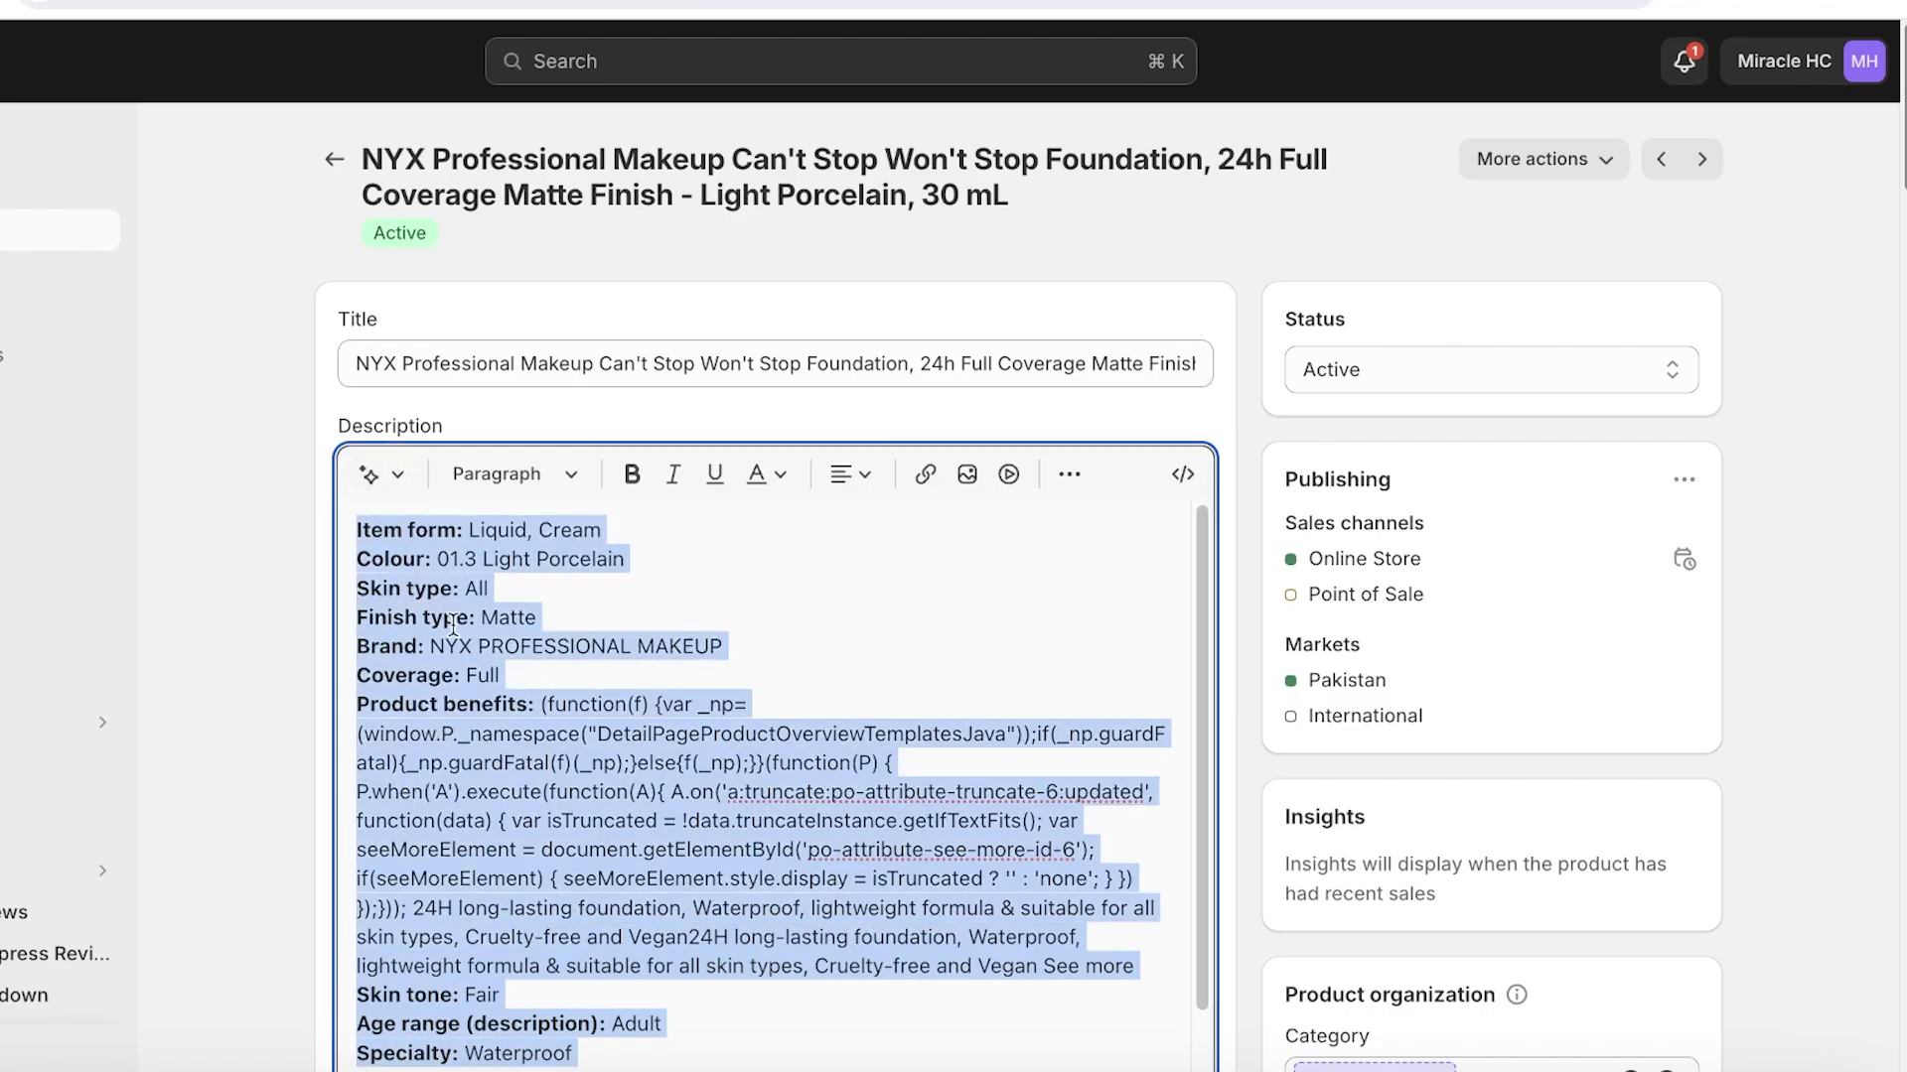
right_click(453, 627)
click(497, 516)
- Generate a new description with Shopify Magic from the copied text and keep it
click(398, 475)
click(553, 556)
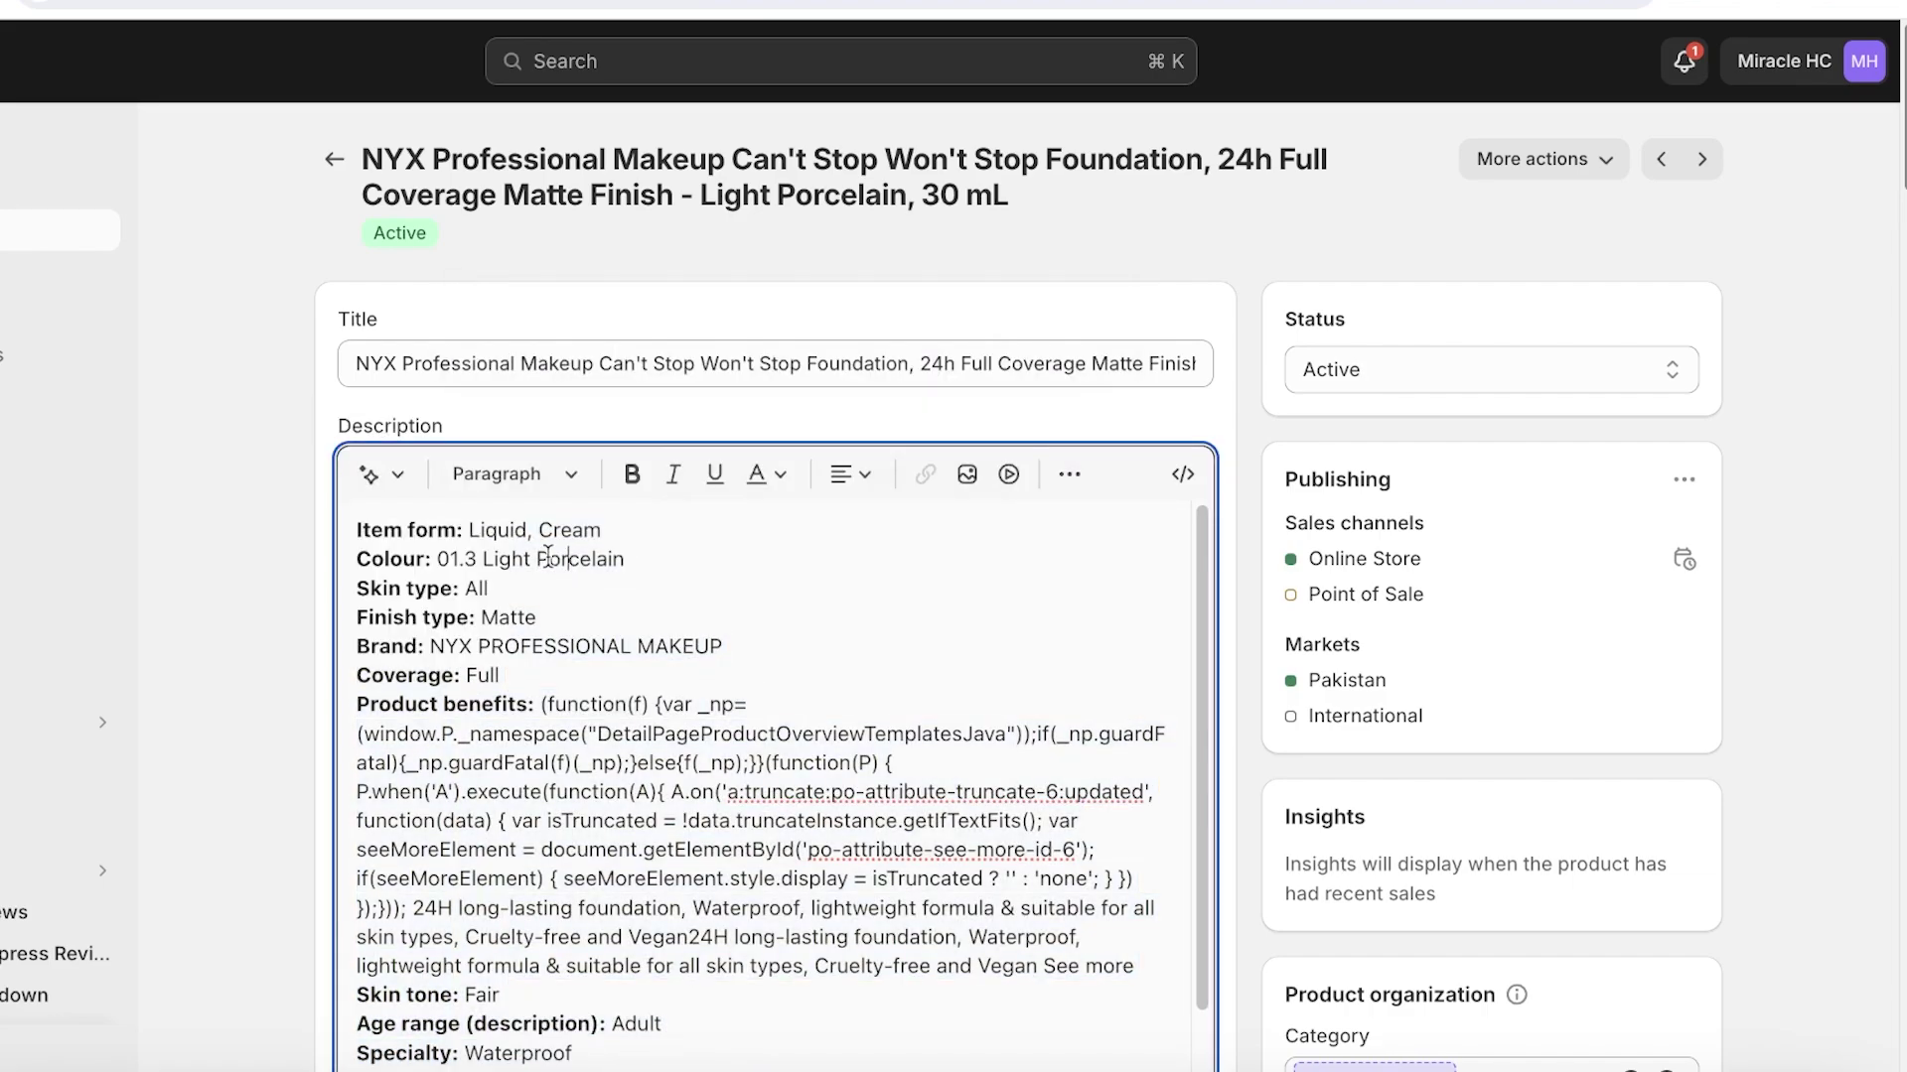
click(399, 478)
right_click(505, 669)
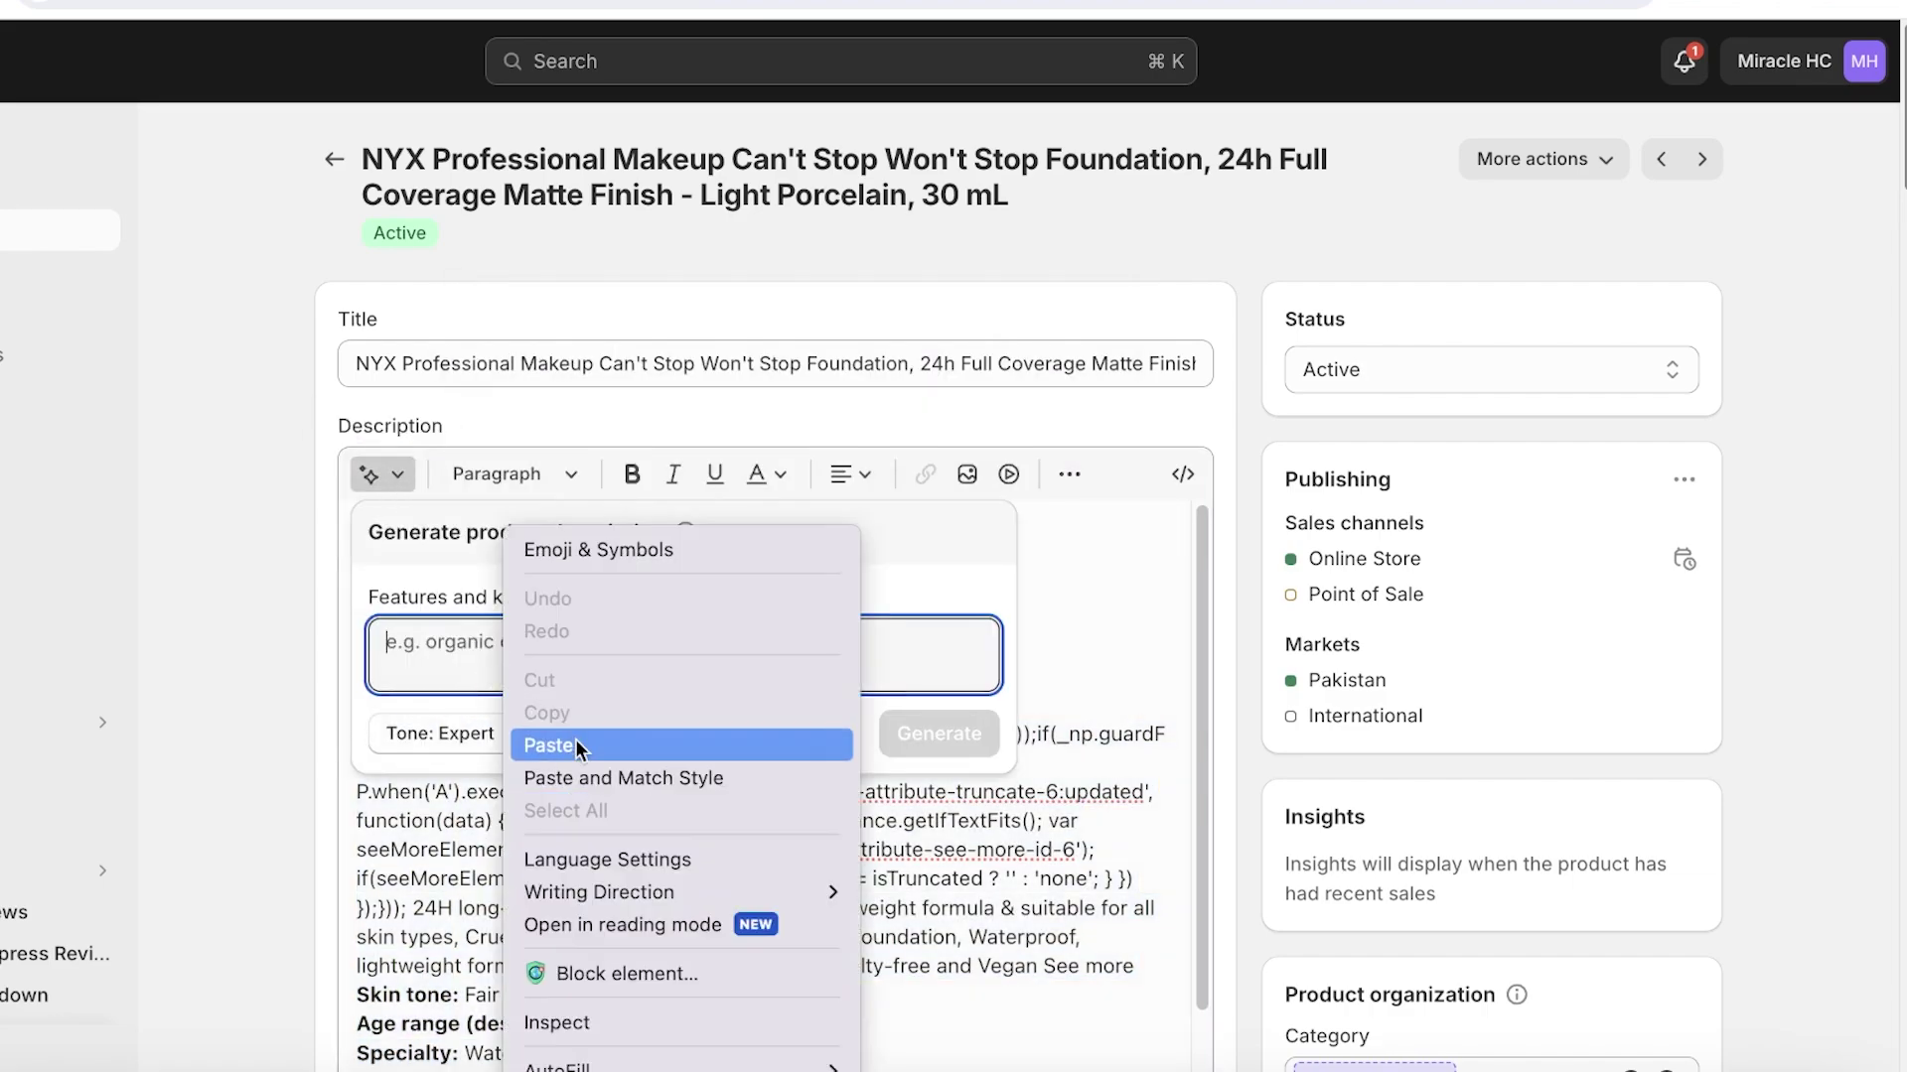
click(639, 745)
click(958, 736)
scroll(737, 762, down, 1)
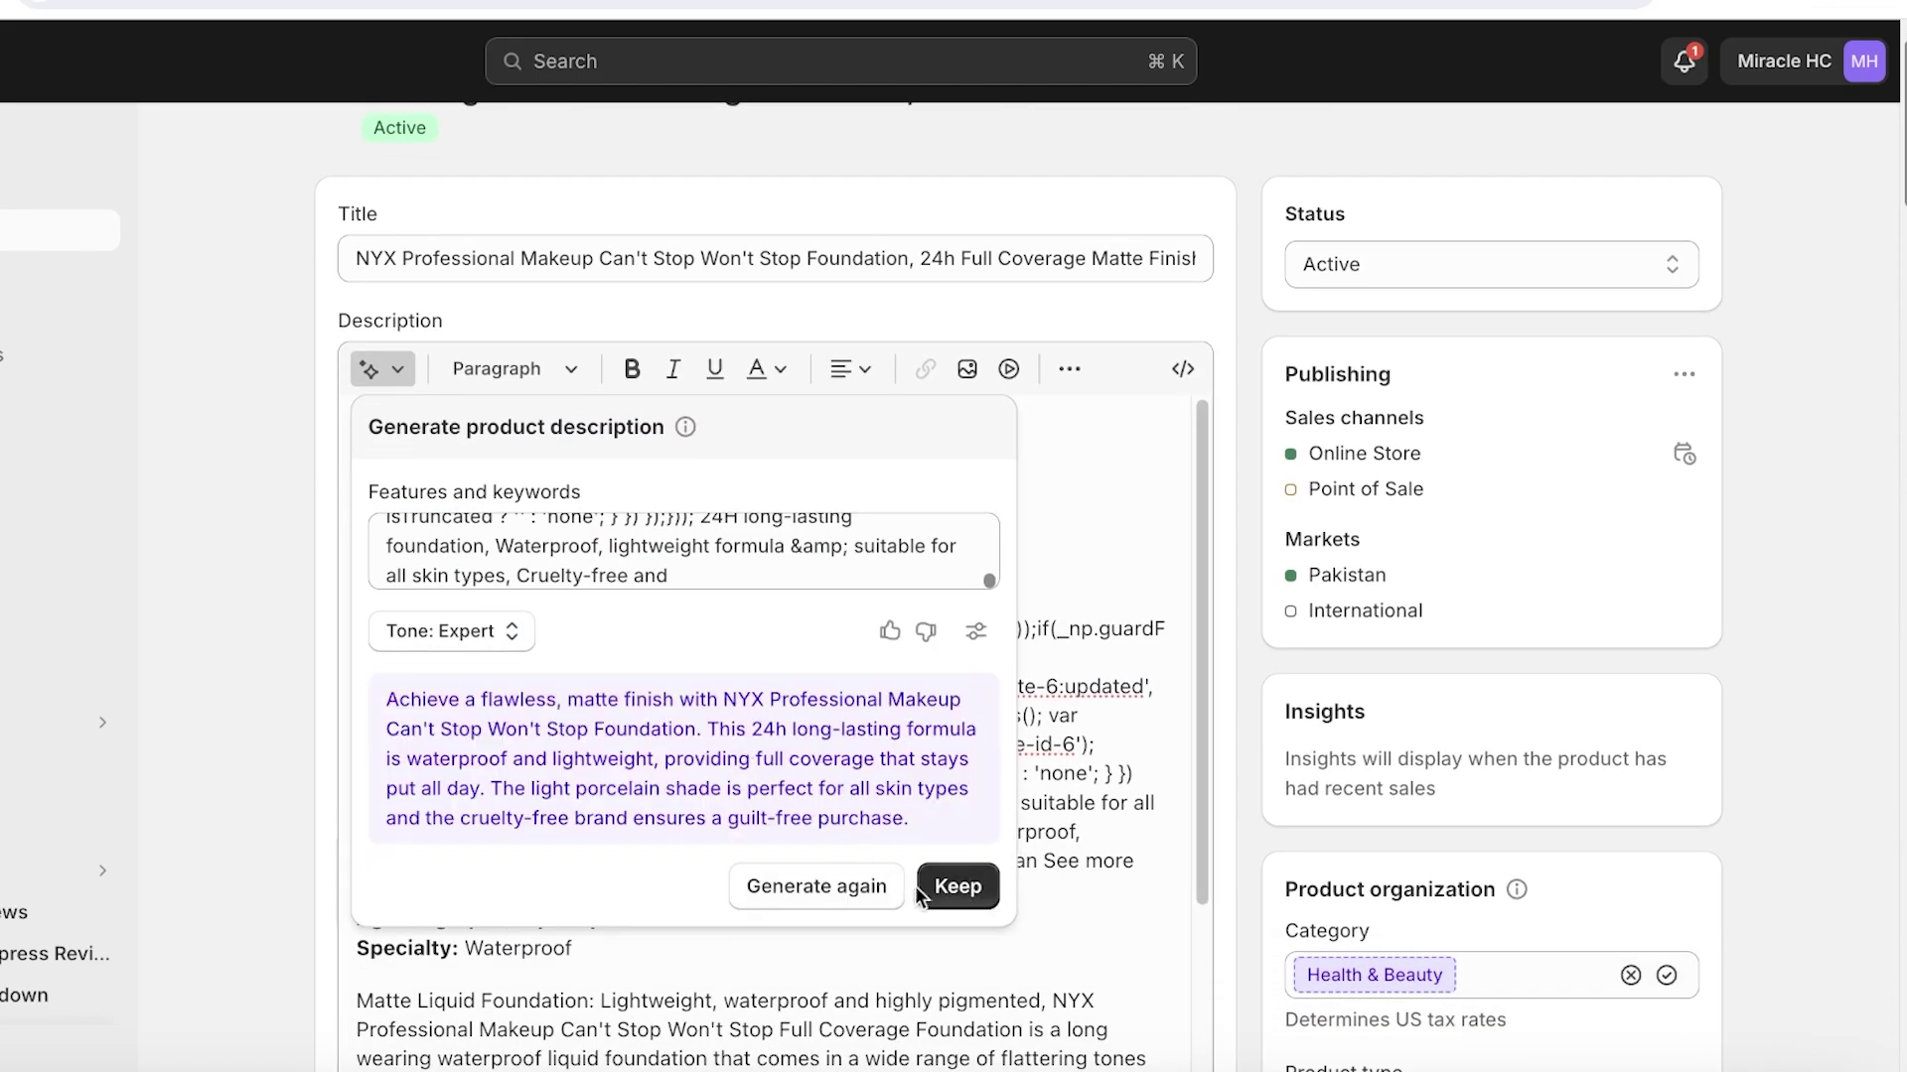
click(958, 886)
- Replace the whole description with the five pasted foundation paragraphs and save the product
scroll(764, 753, down, 5)
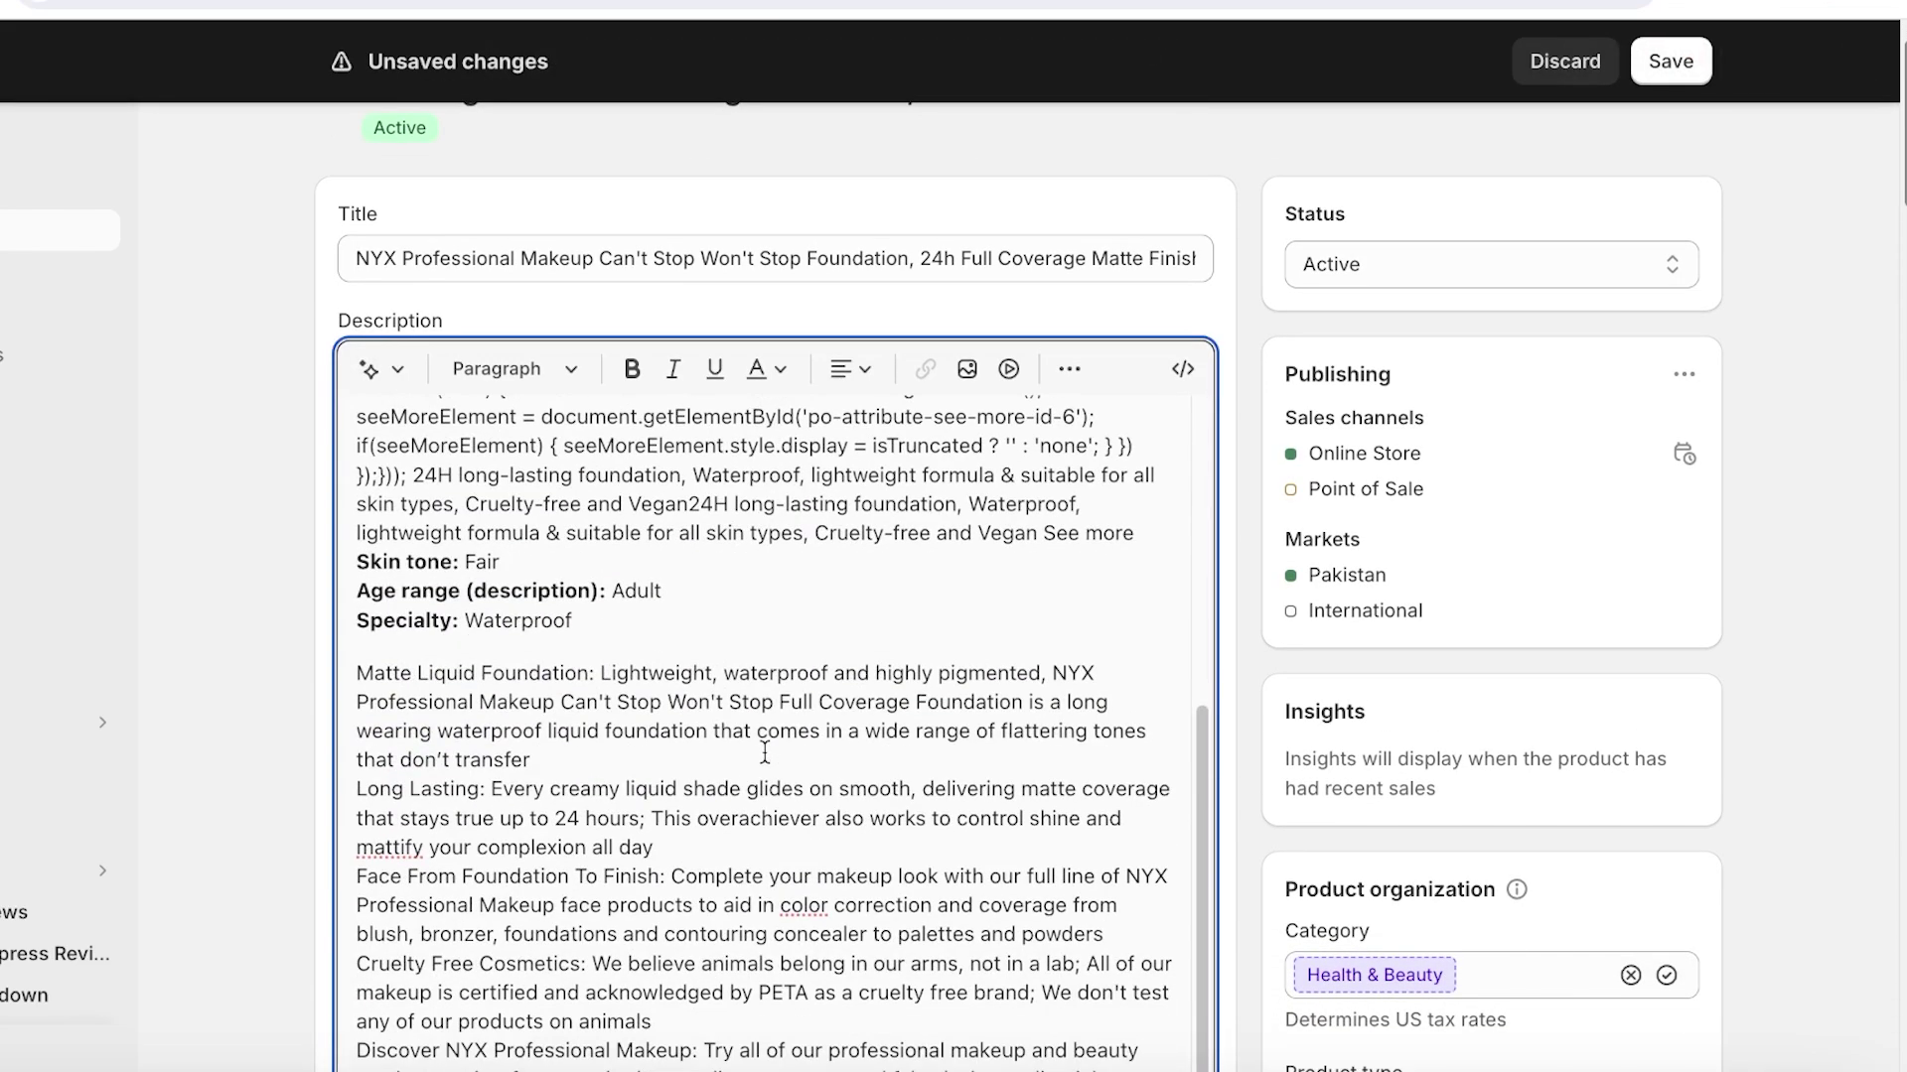
drag(752, 759, 404, 278)
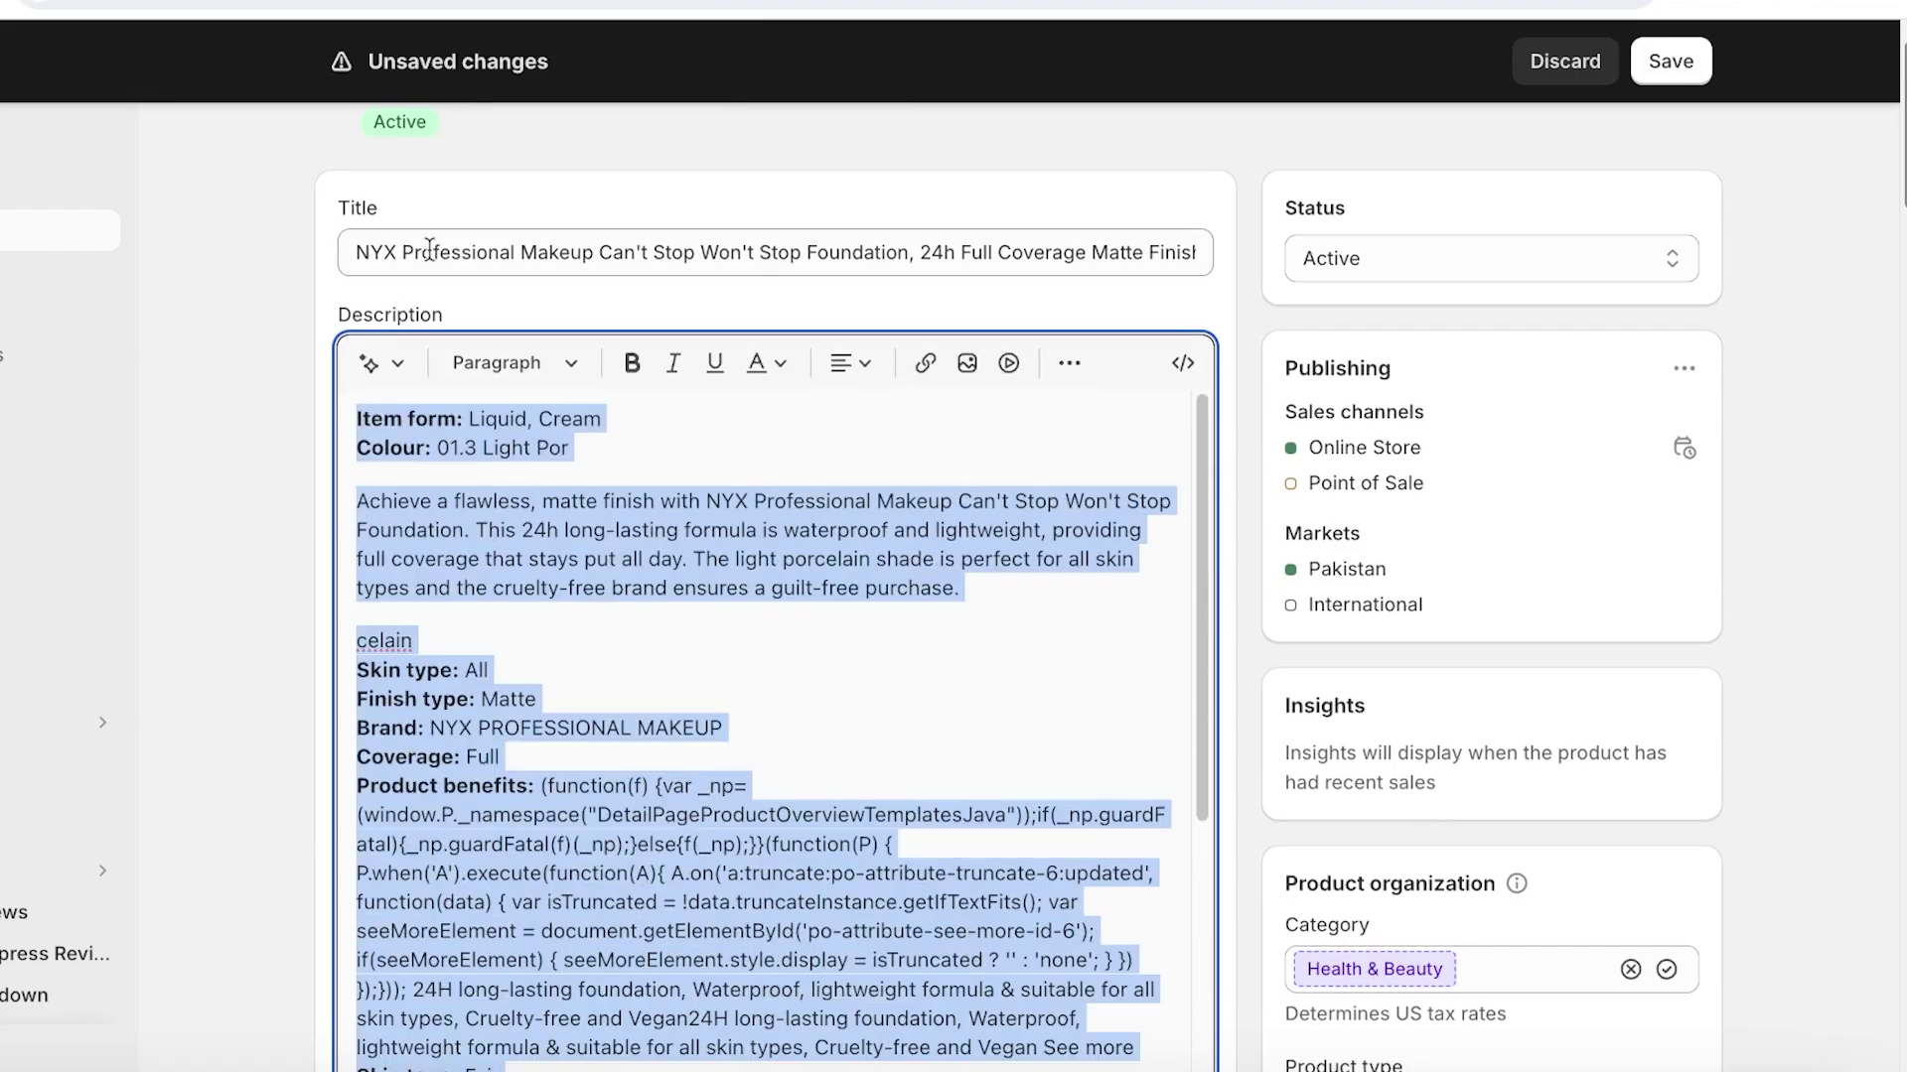
key(ctrl+v)
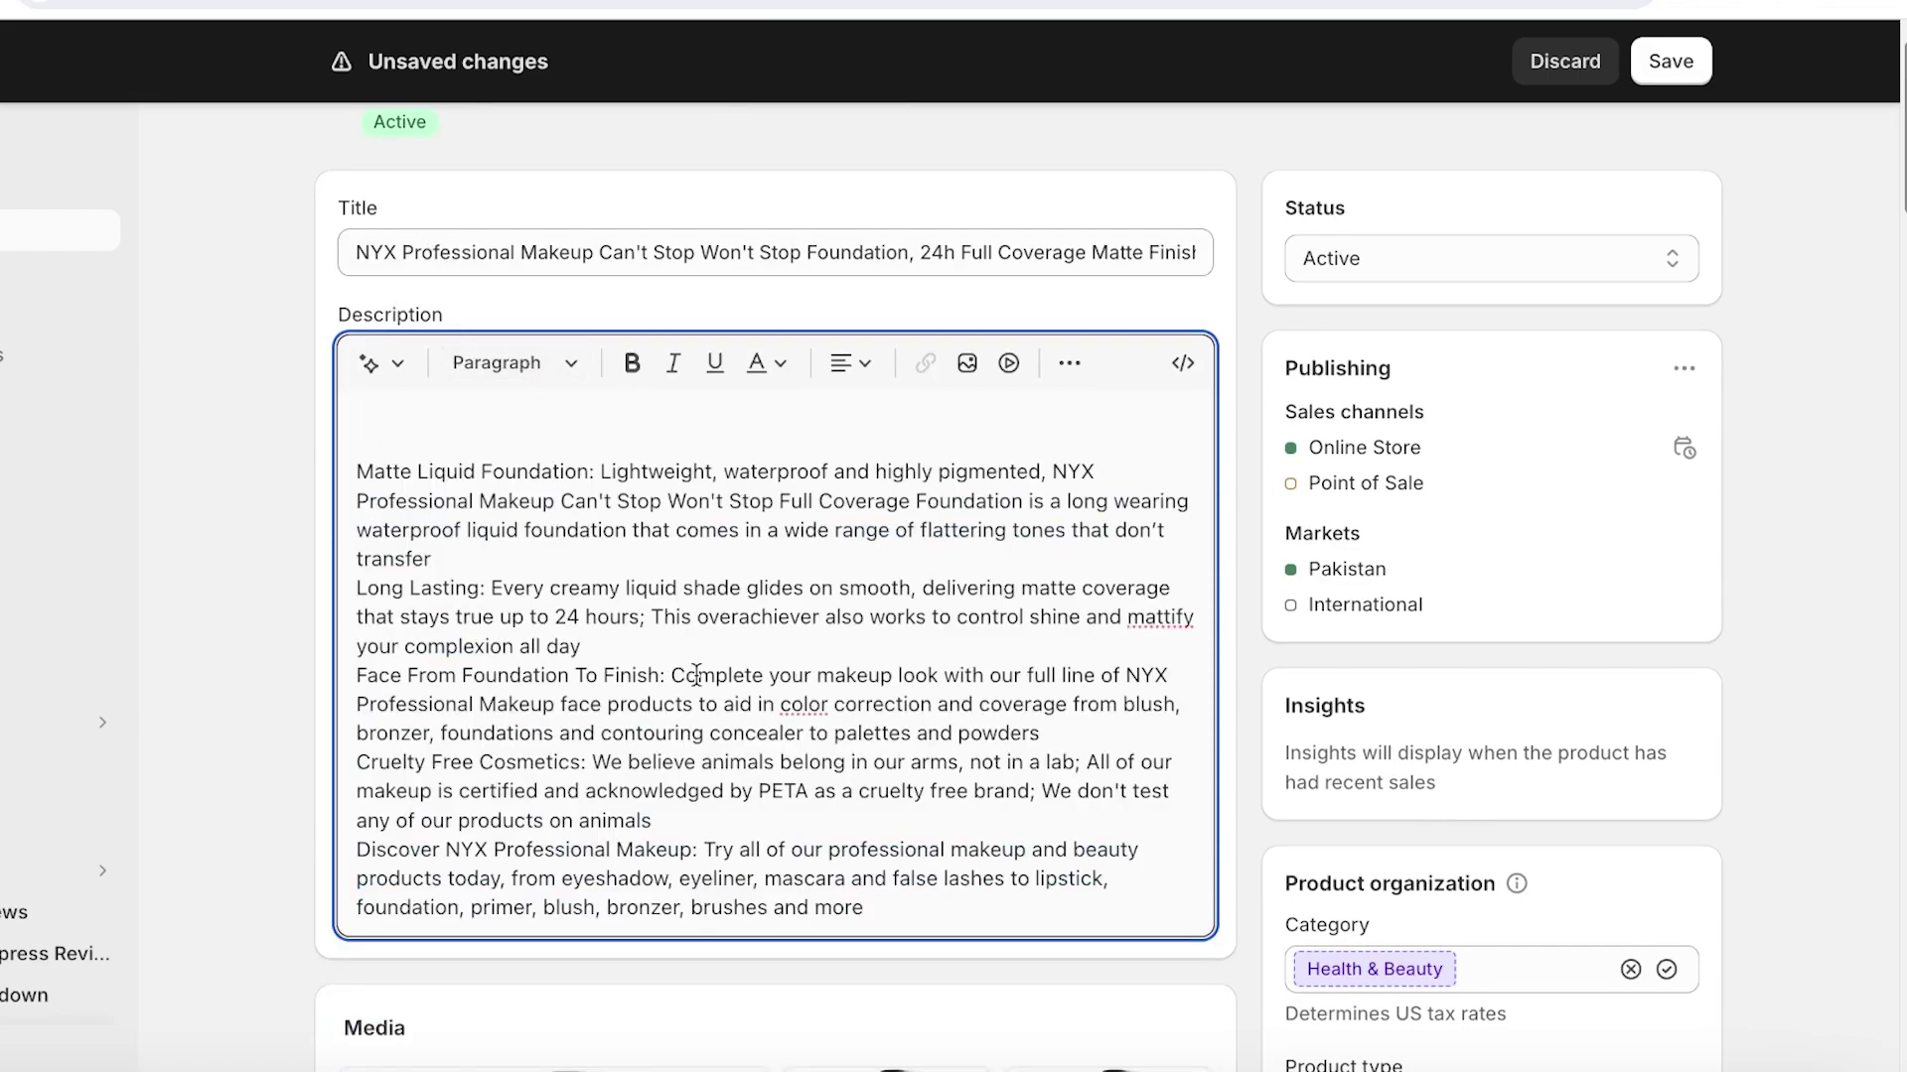
click(1676, 72)
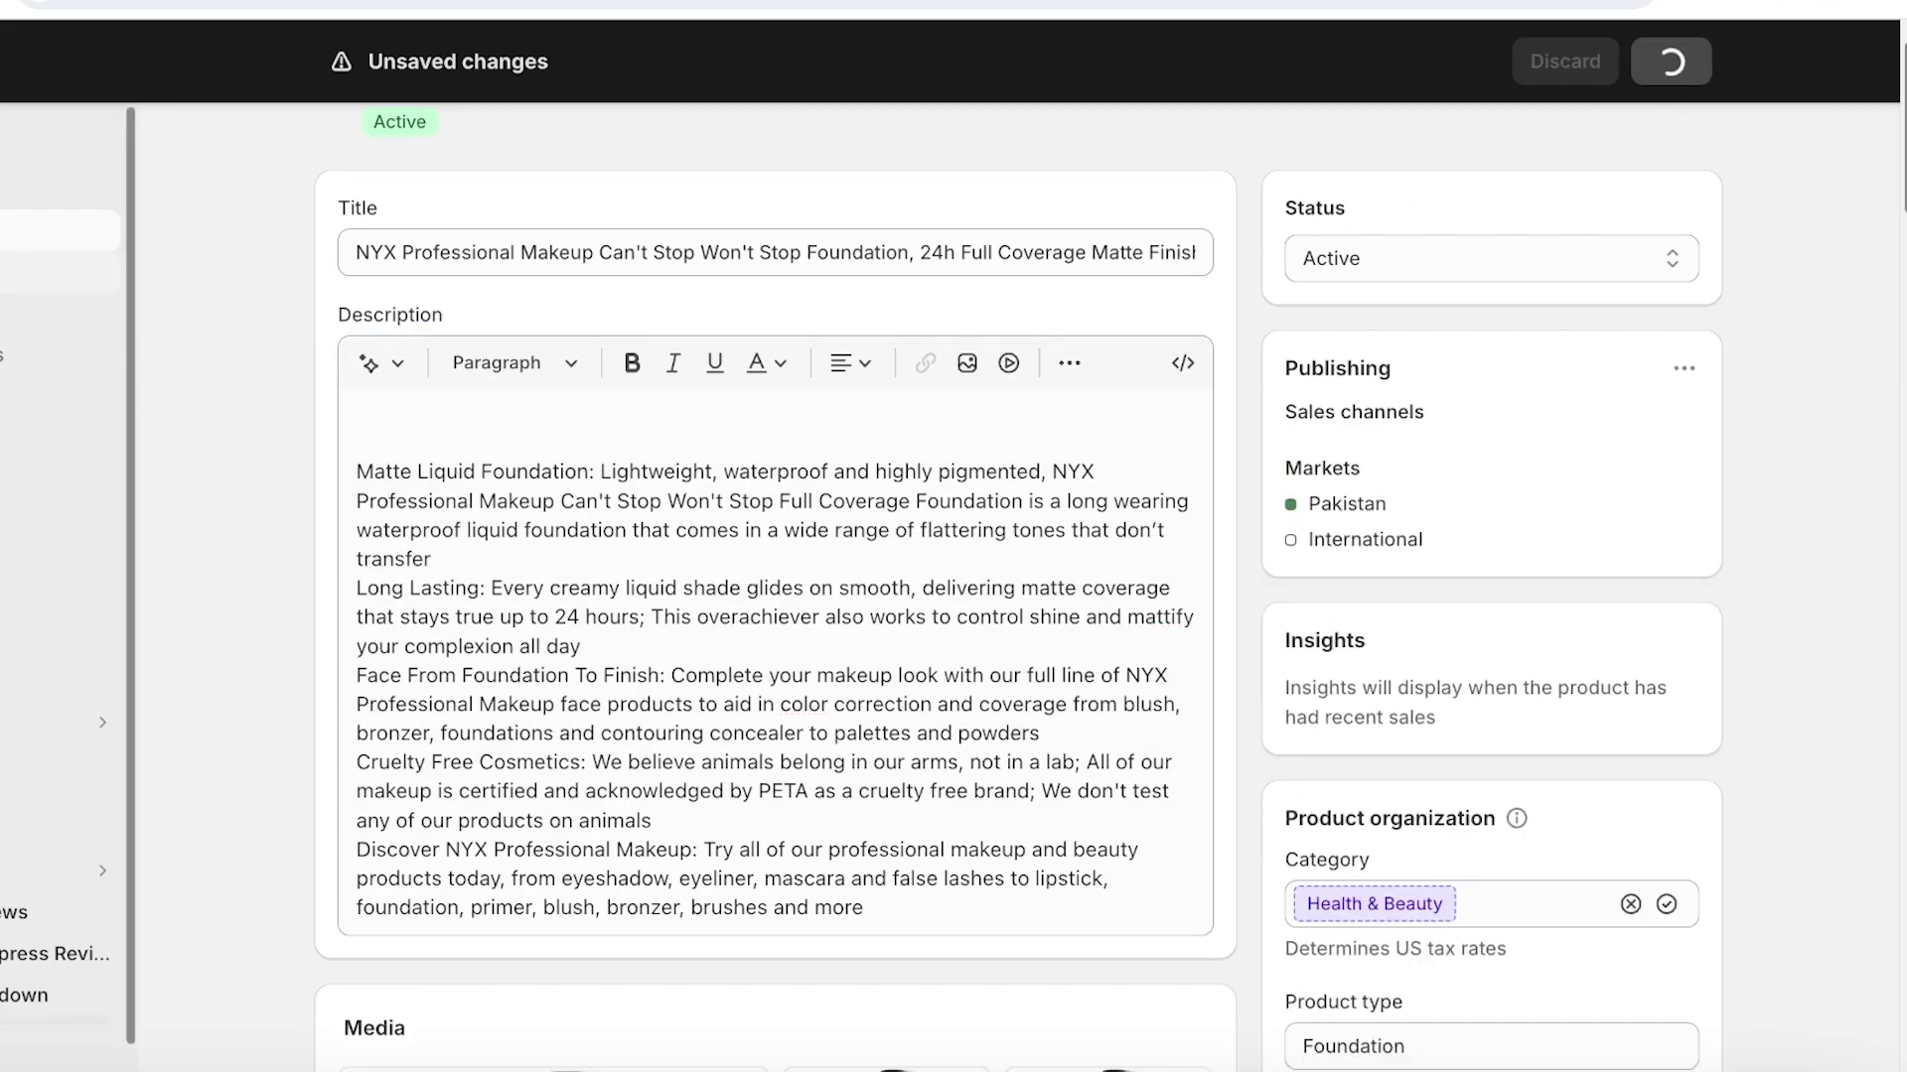
- Open Analytics, check the Compare to period options, and enter Customize mode to show the metrics library
click(44, 576)
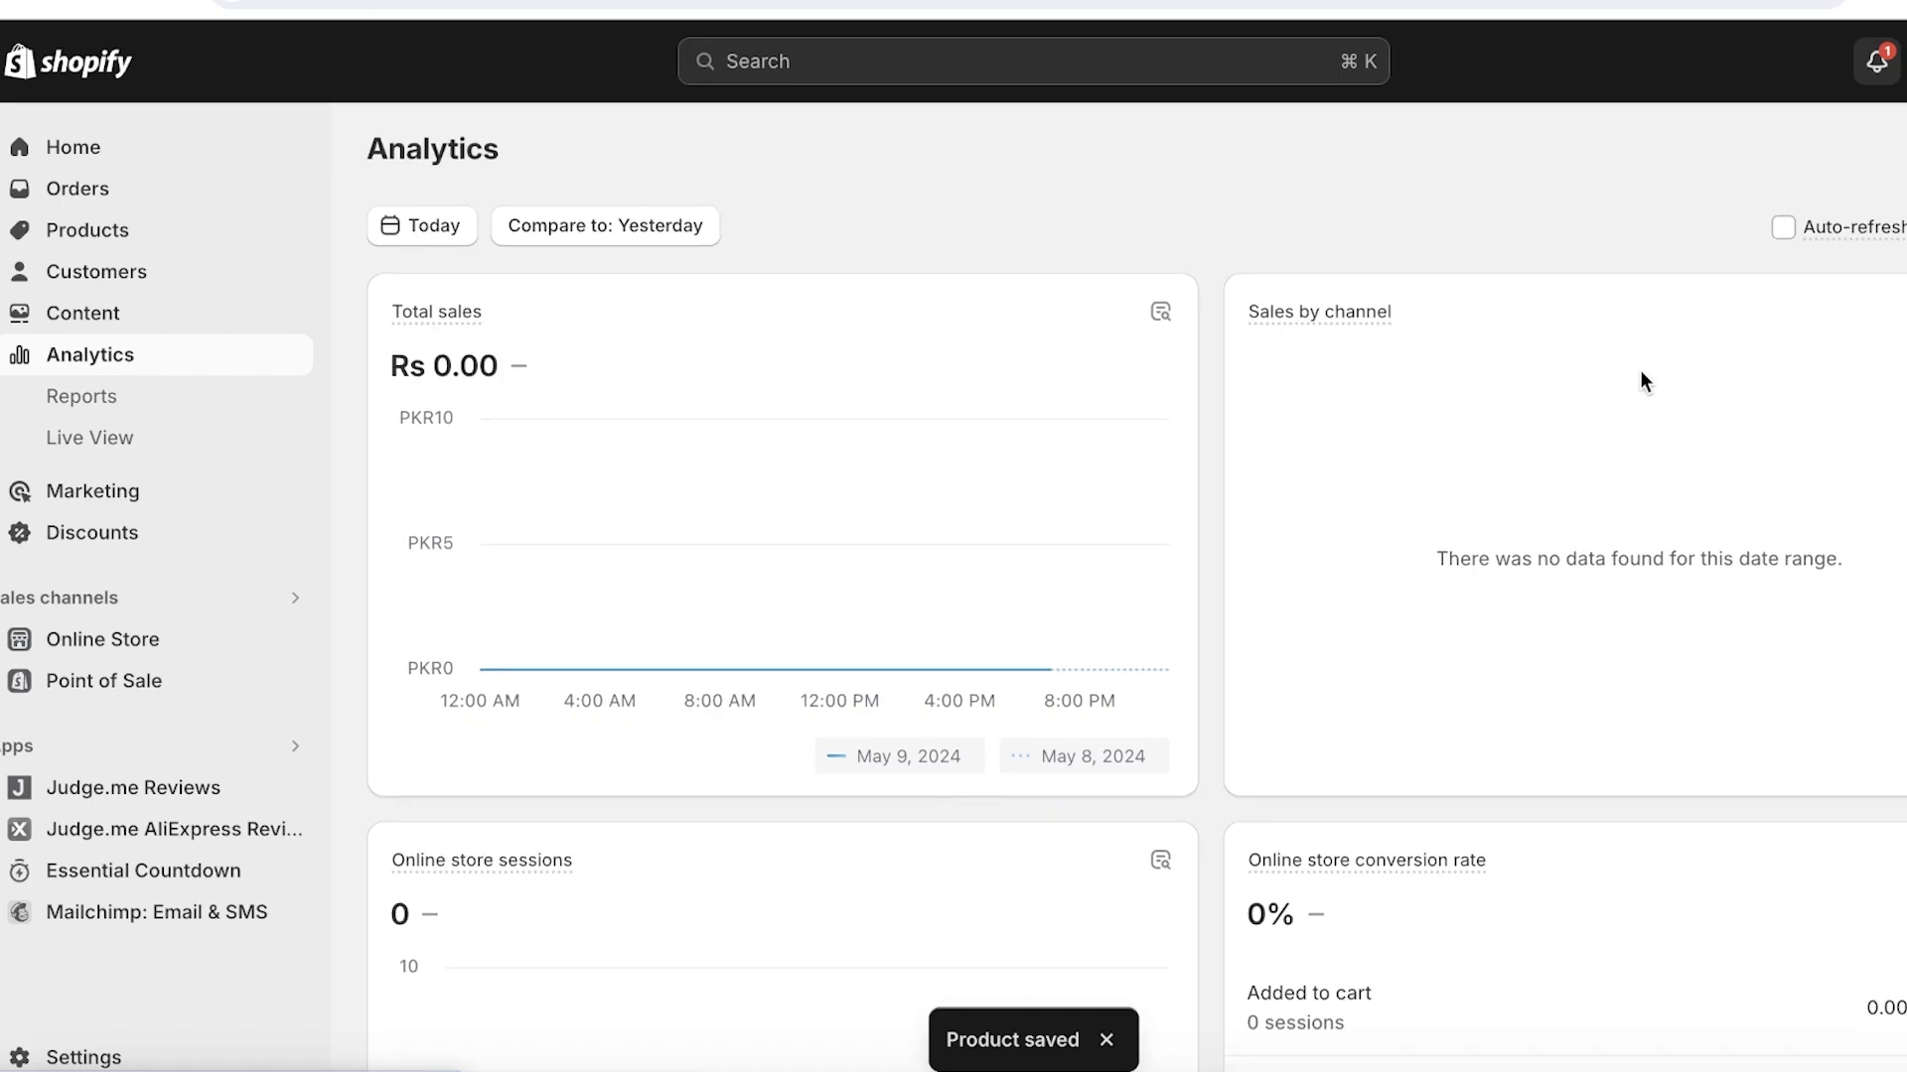
scroll(1643, 377, down, 10)
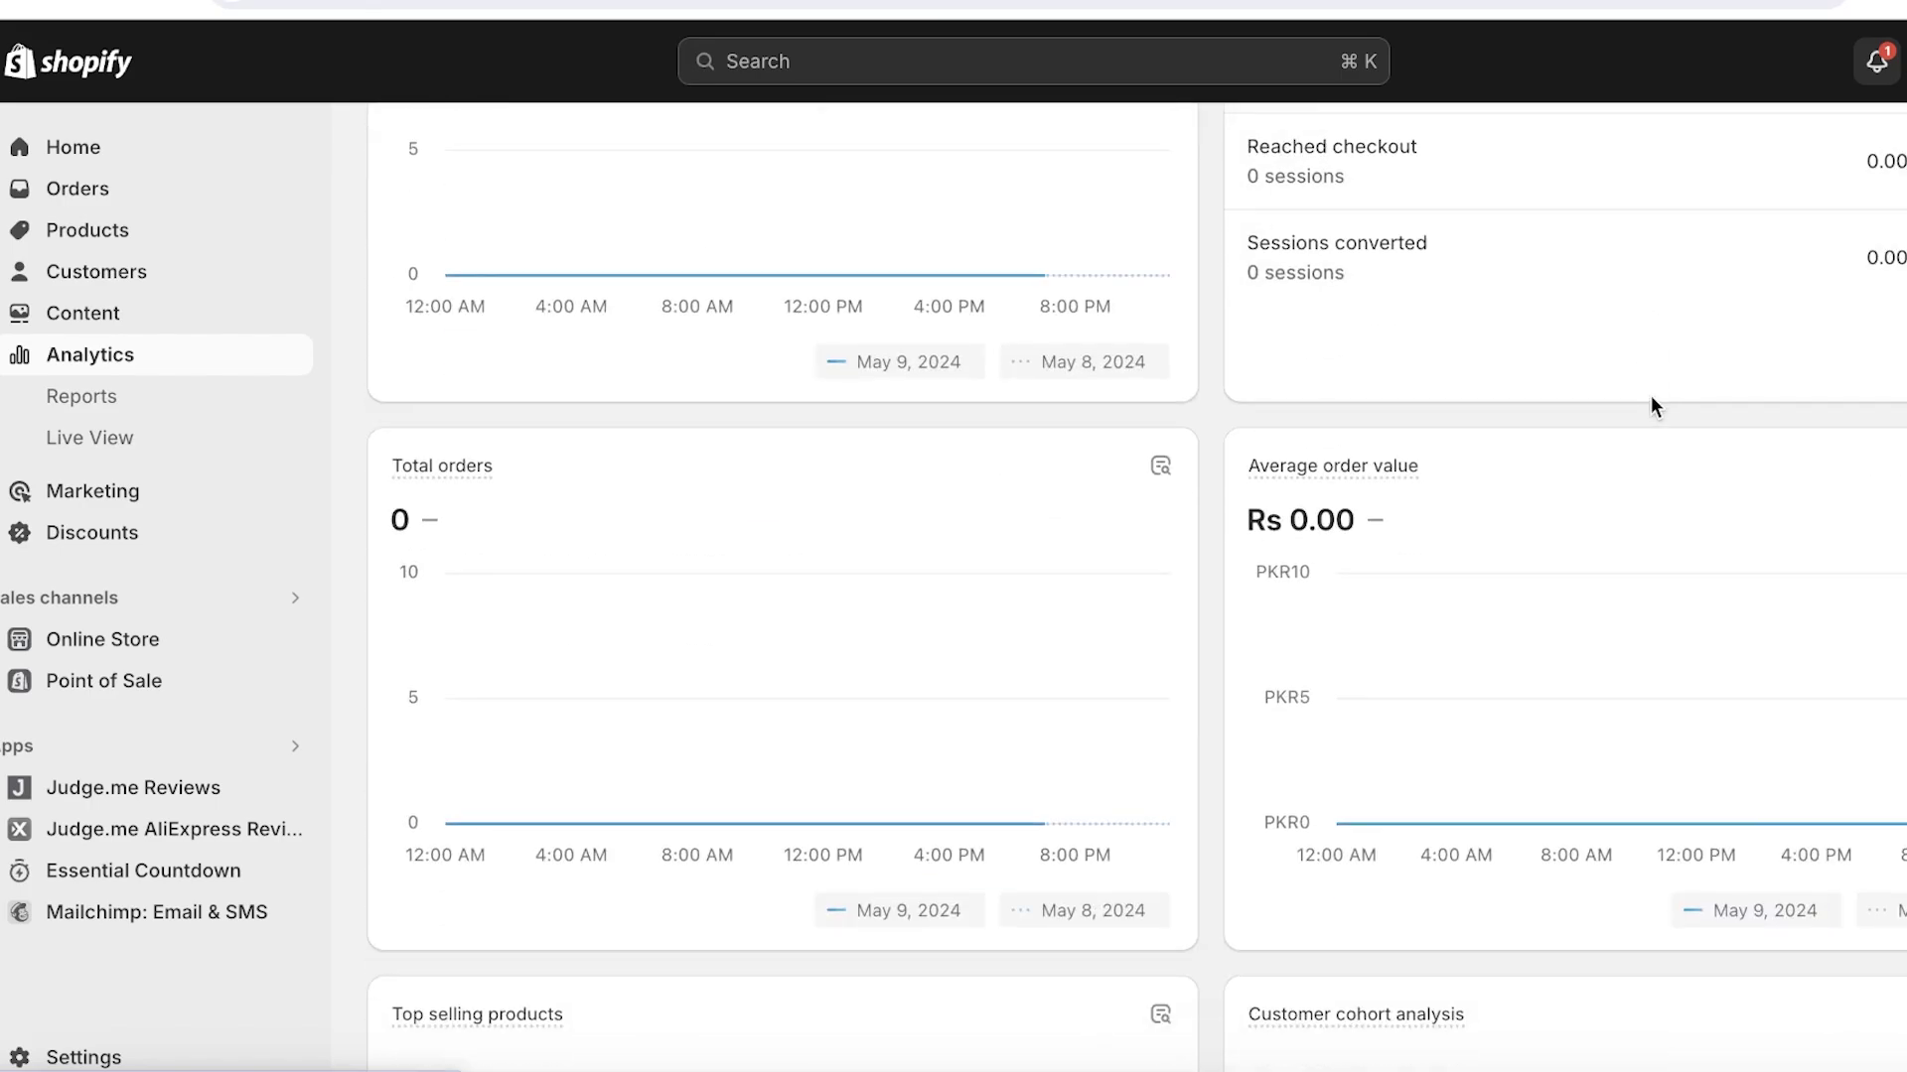
scroll(1650, 392, up, 10)
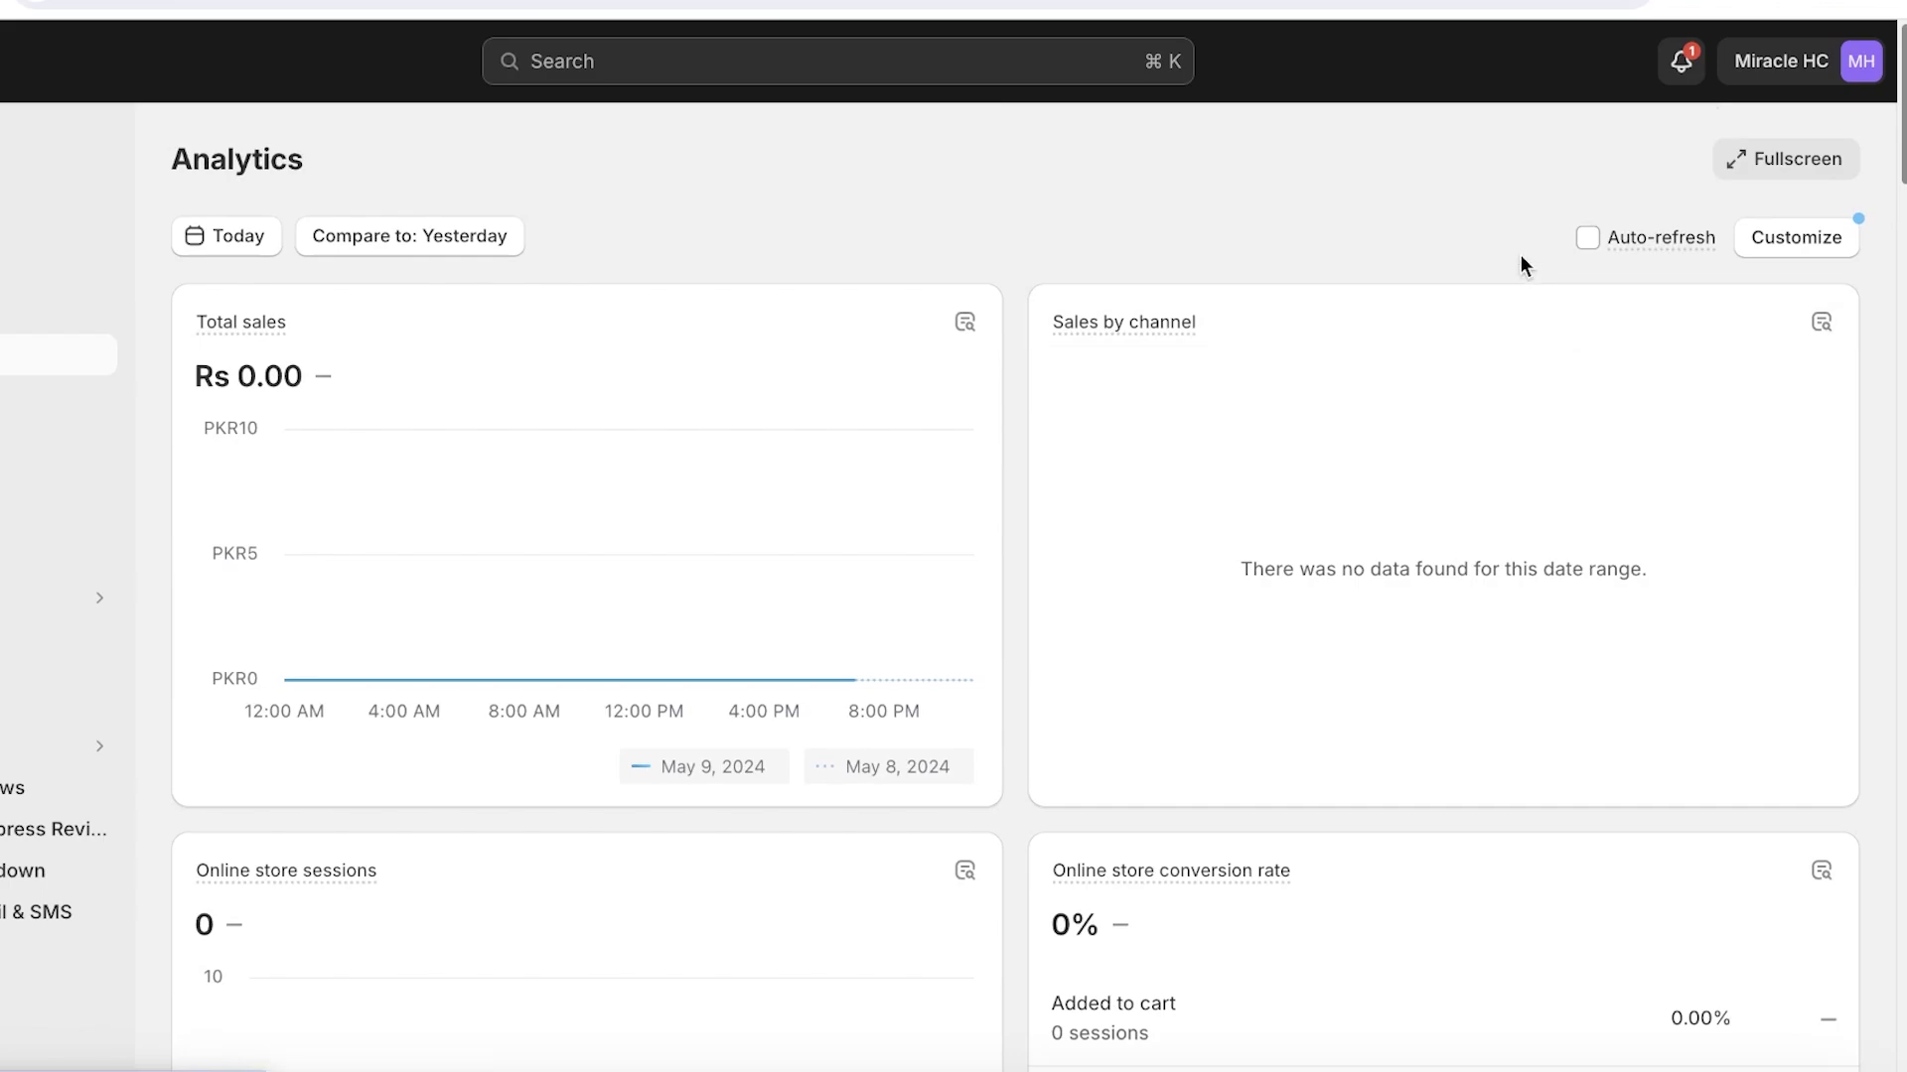
mouse_move(907, 570)
click(400, 239)
click(1068, 242)
click(442, 250)
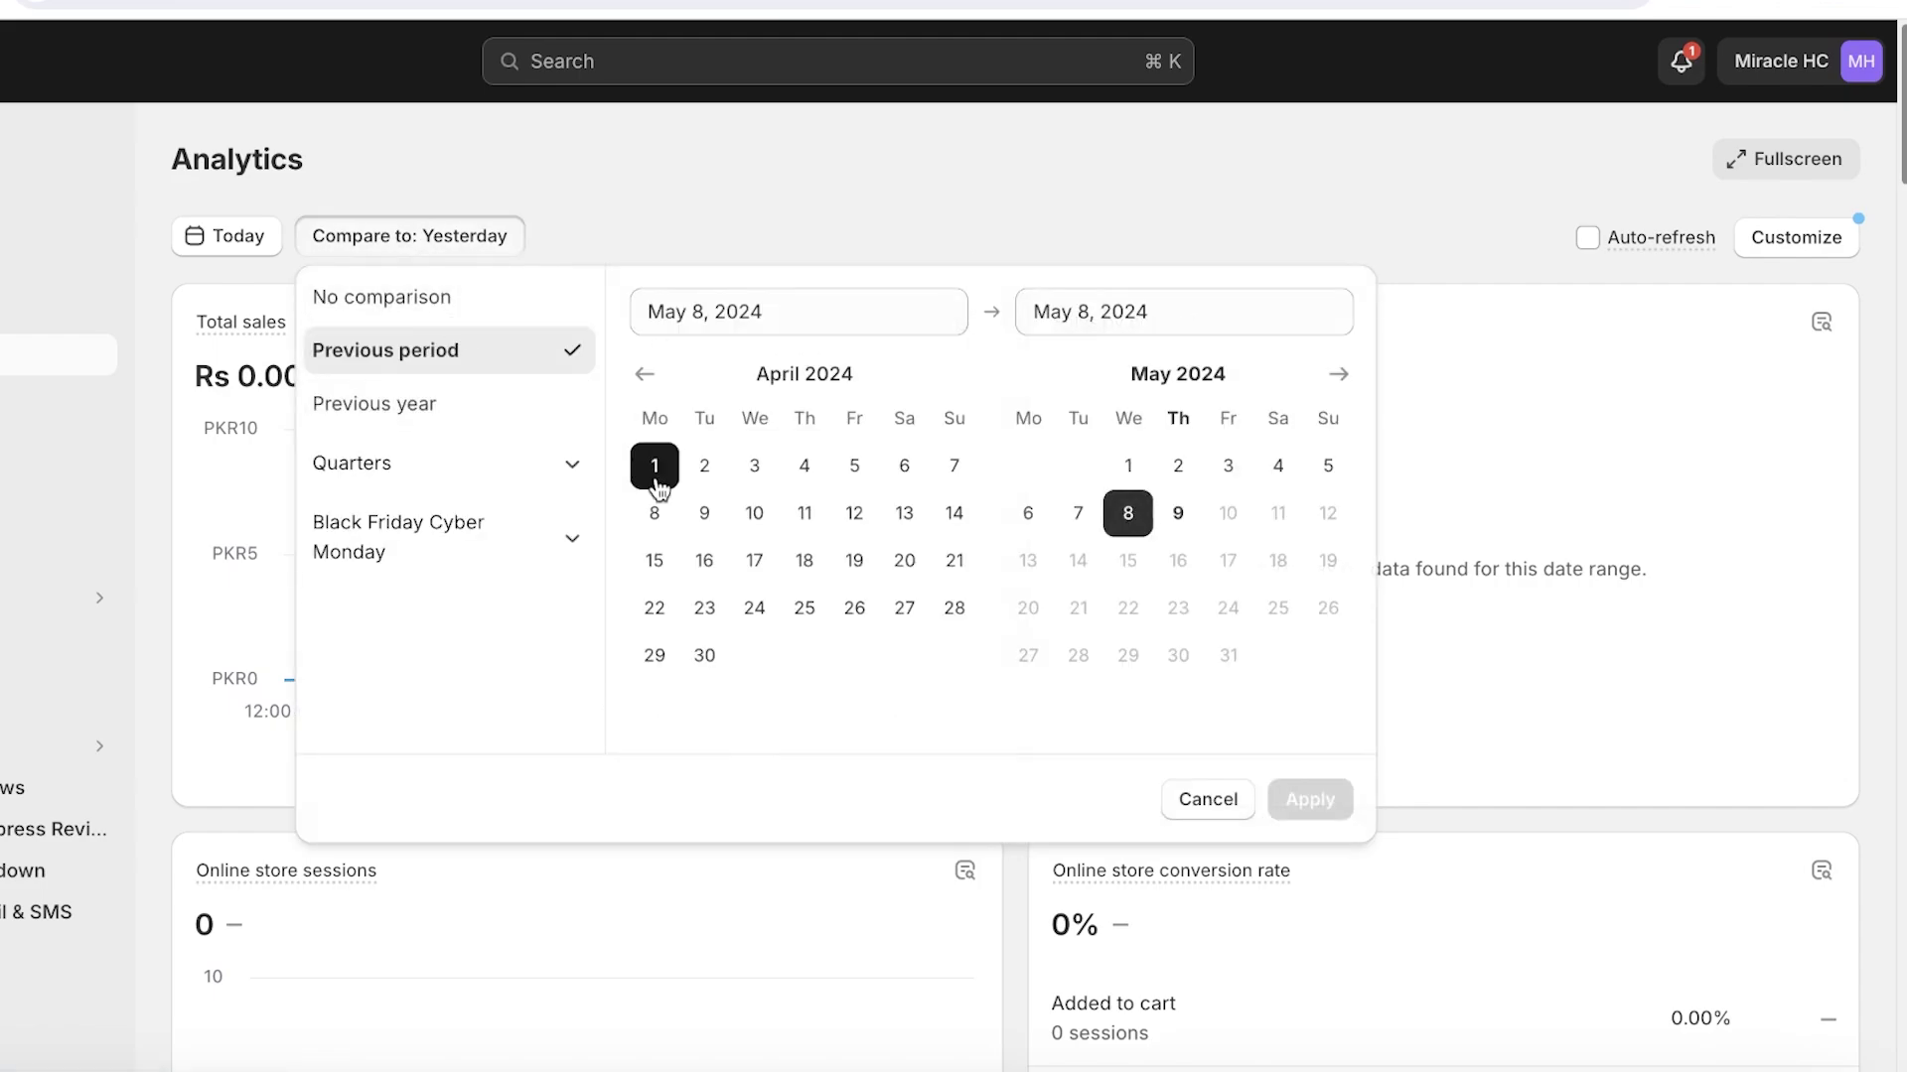
click(1047, 205)
click(1799, 238)
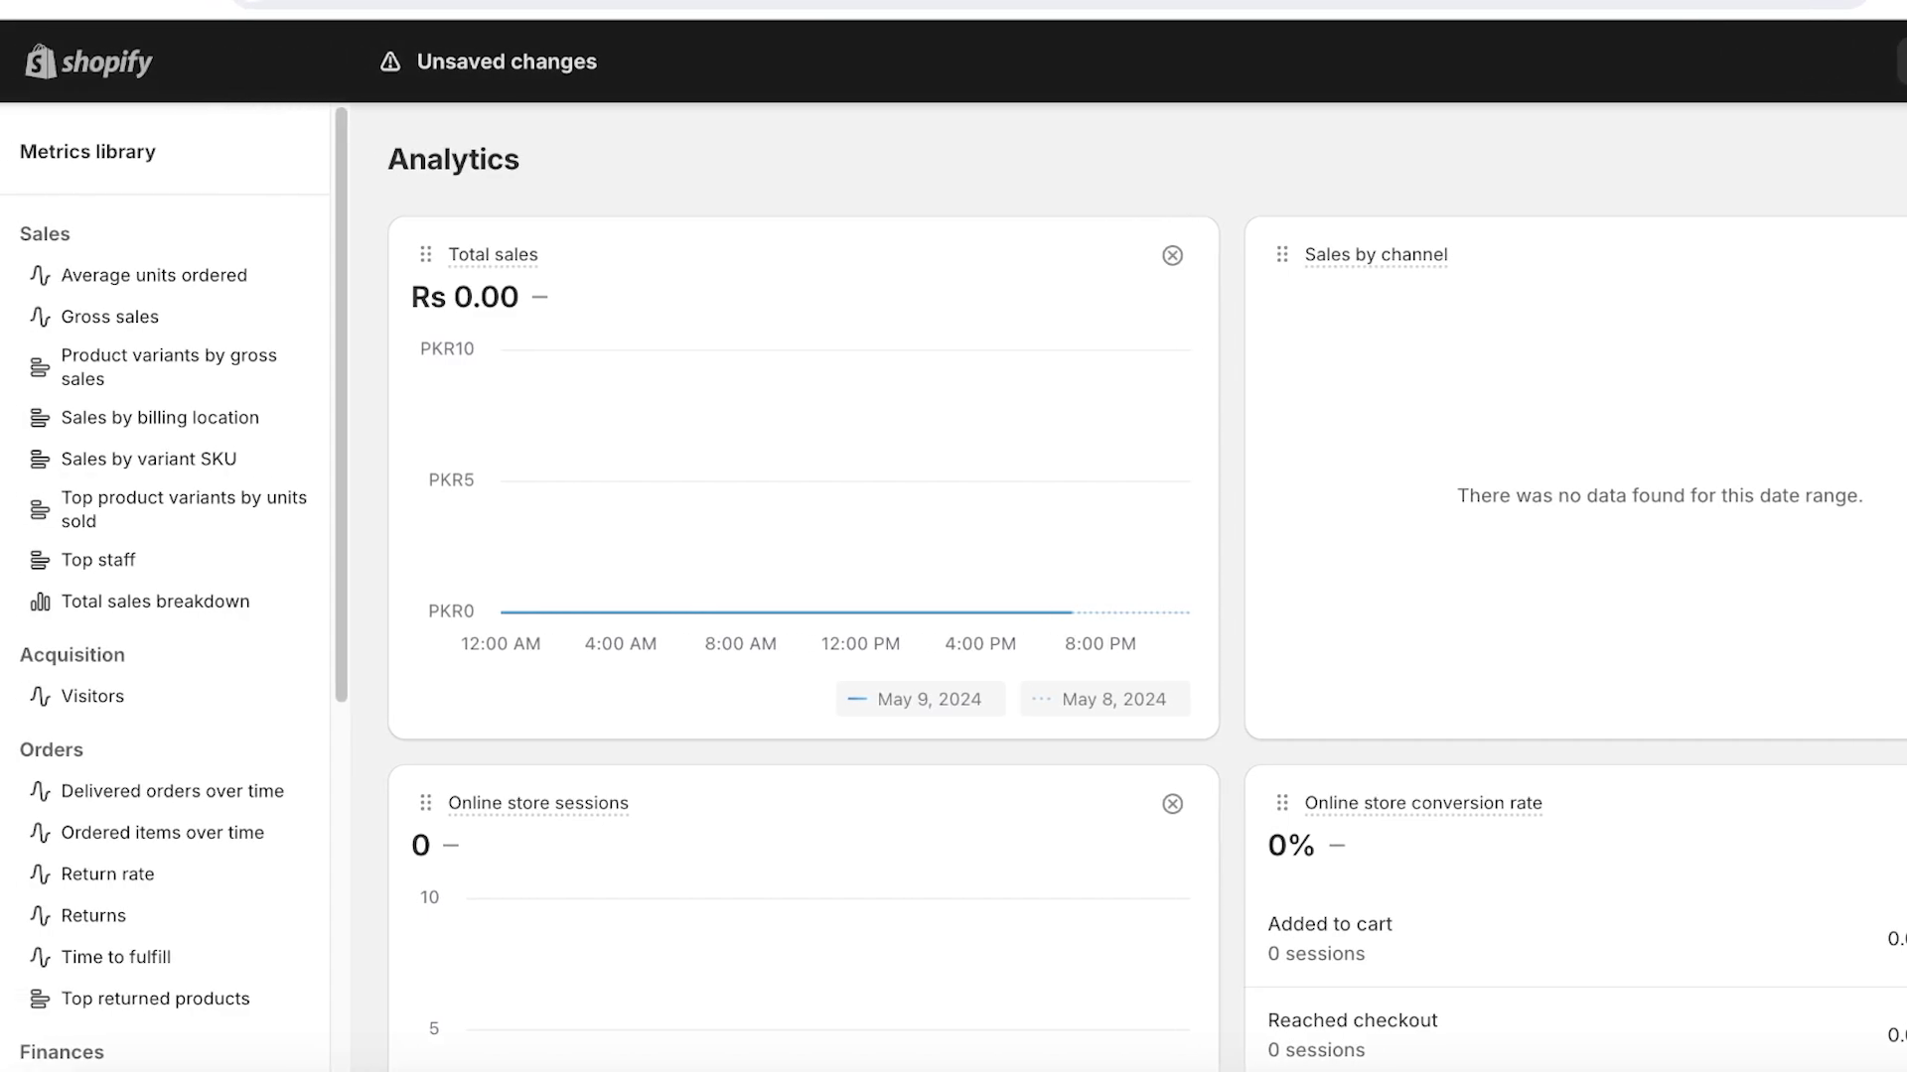
- Drag the Visitors and Checkout conversion cards from the metrics library to the dashboard top and save
mouse_move(251, 326)
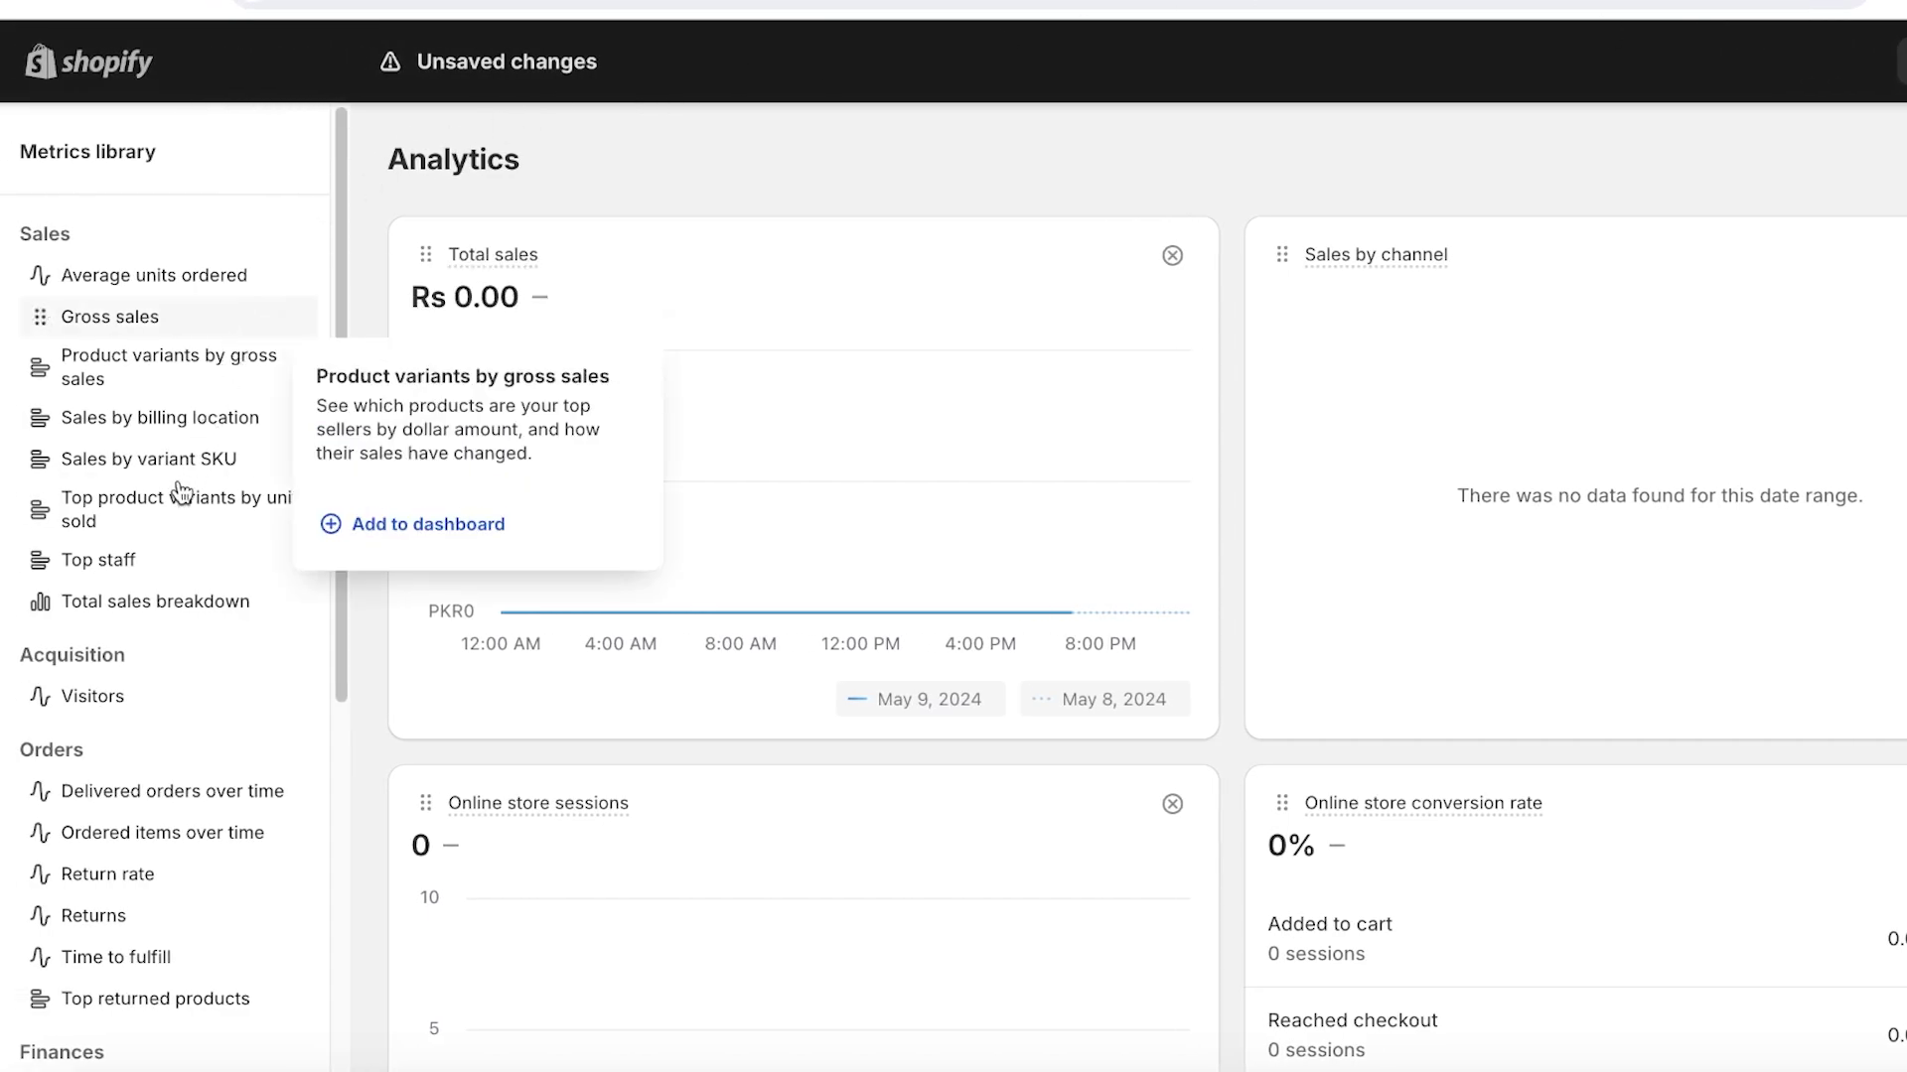
mouse_move(152, 390)
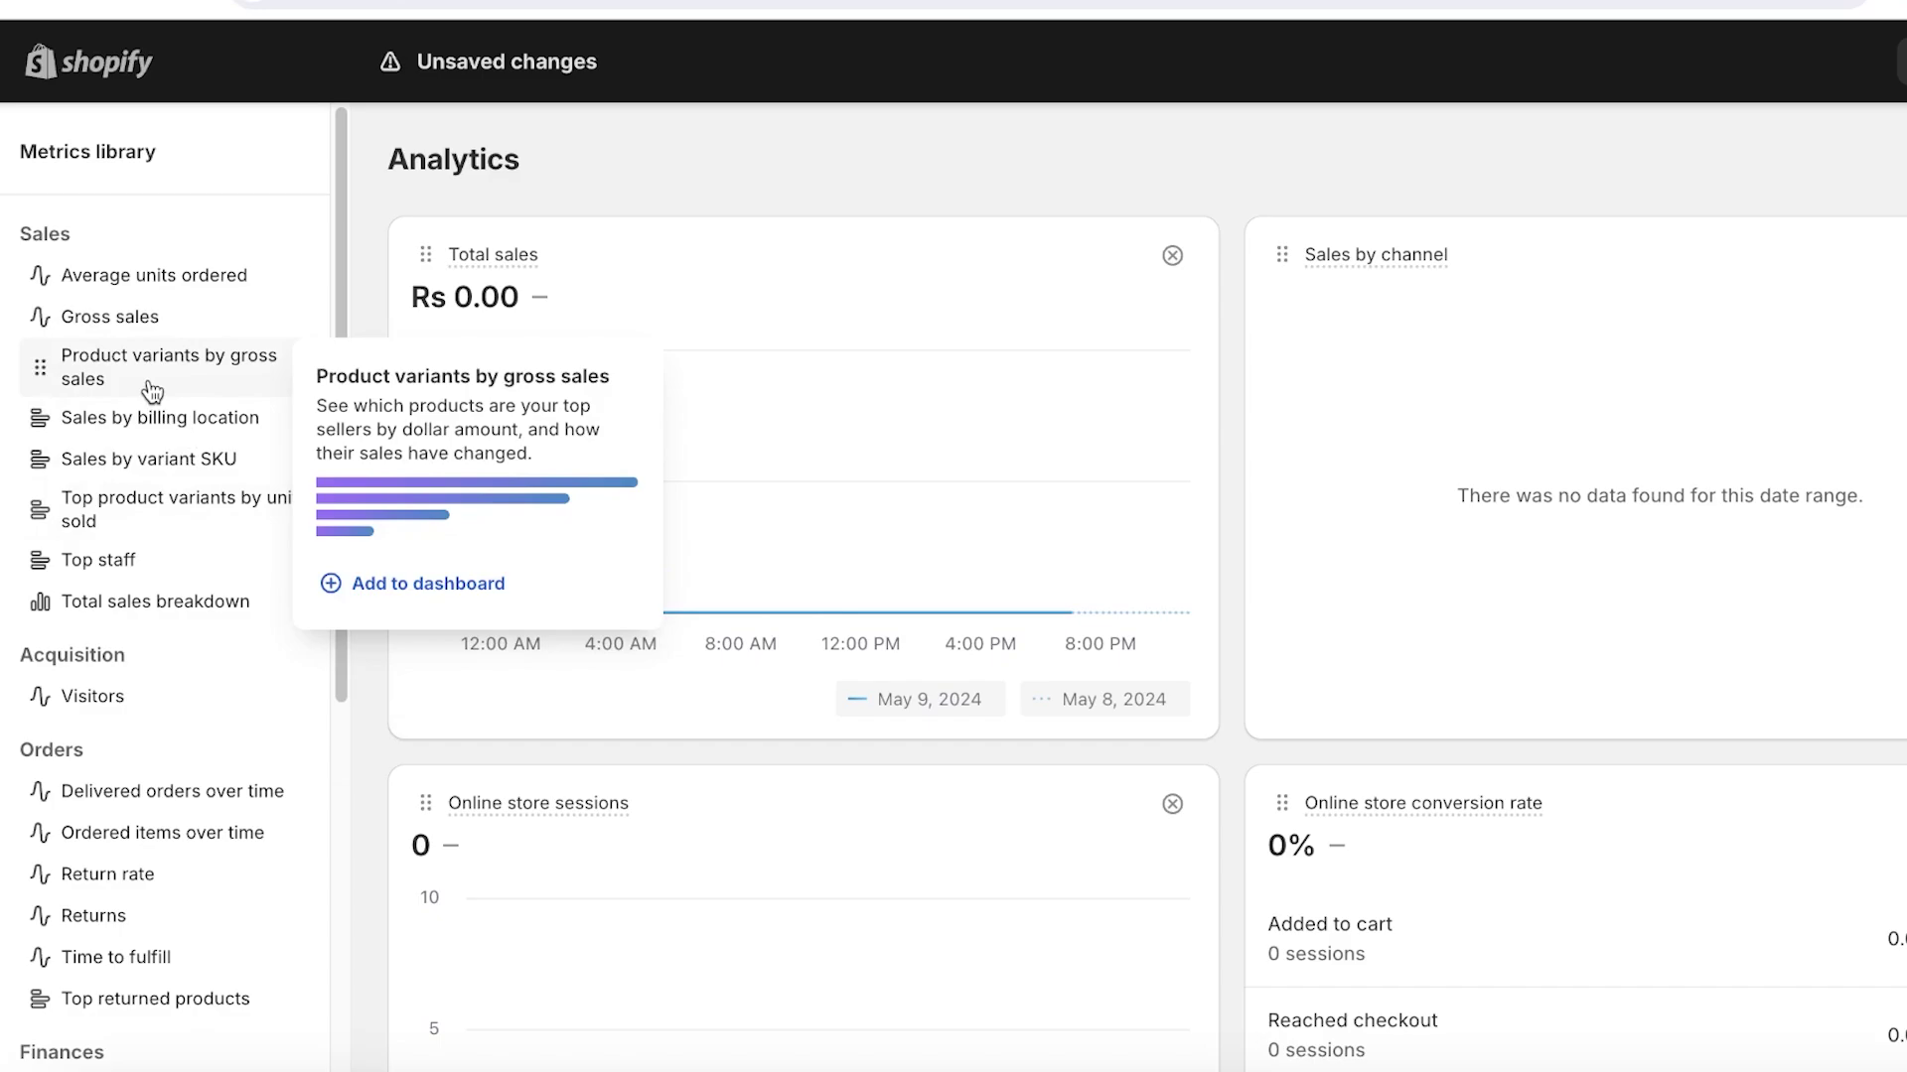
scroll(159, 800, down, 3)
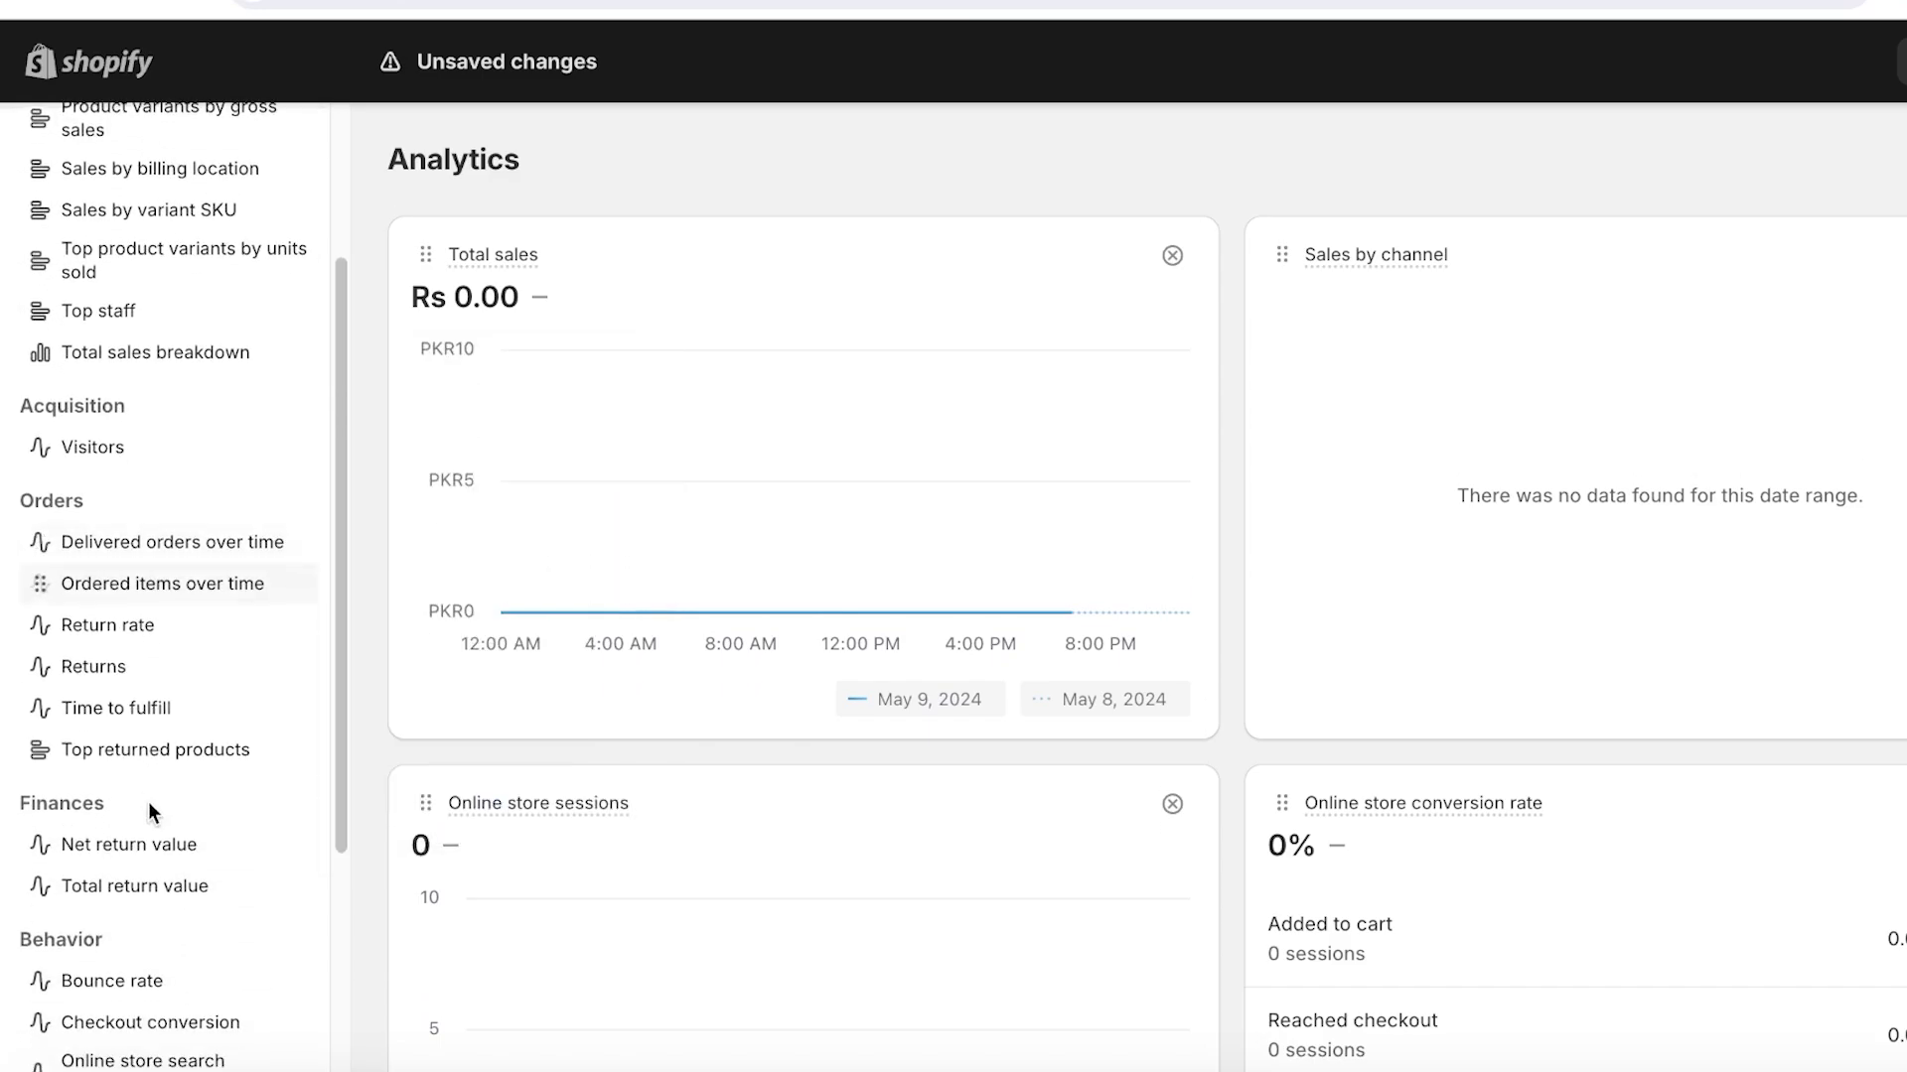
mouse_move(121, 452)
drag(117, 457, 735, 298)
scroll(149, 854, down, 1)
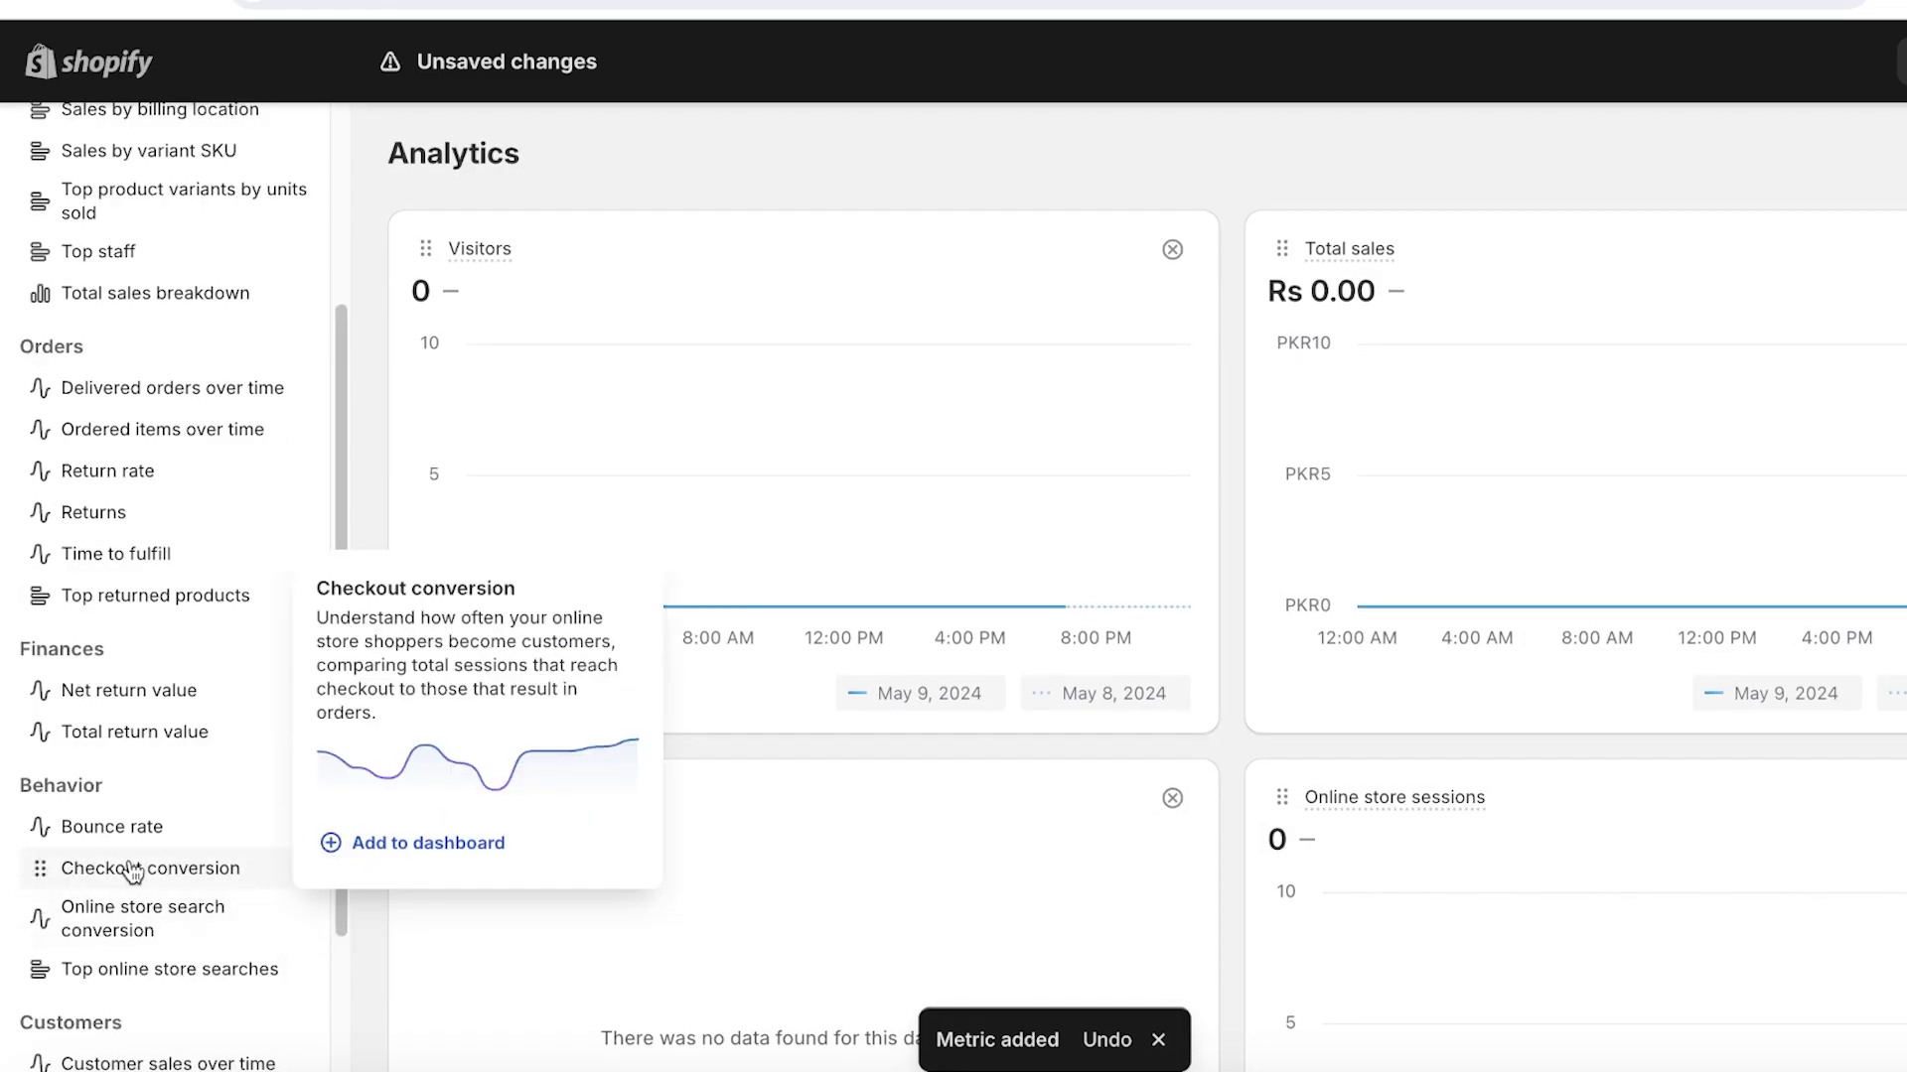
drag(132, 880, 1282, 290)
scroll(1282, 290, down, 4)
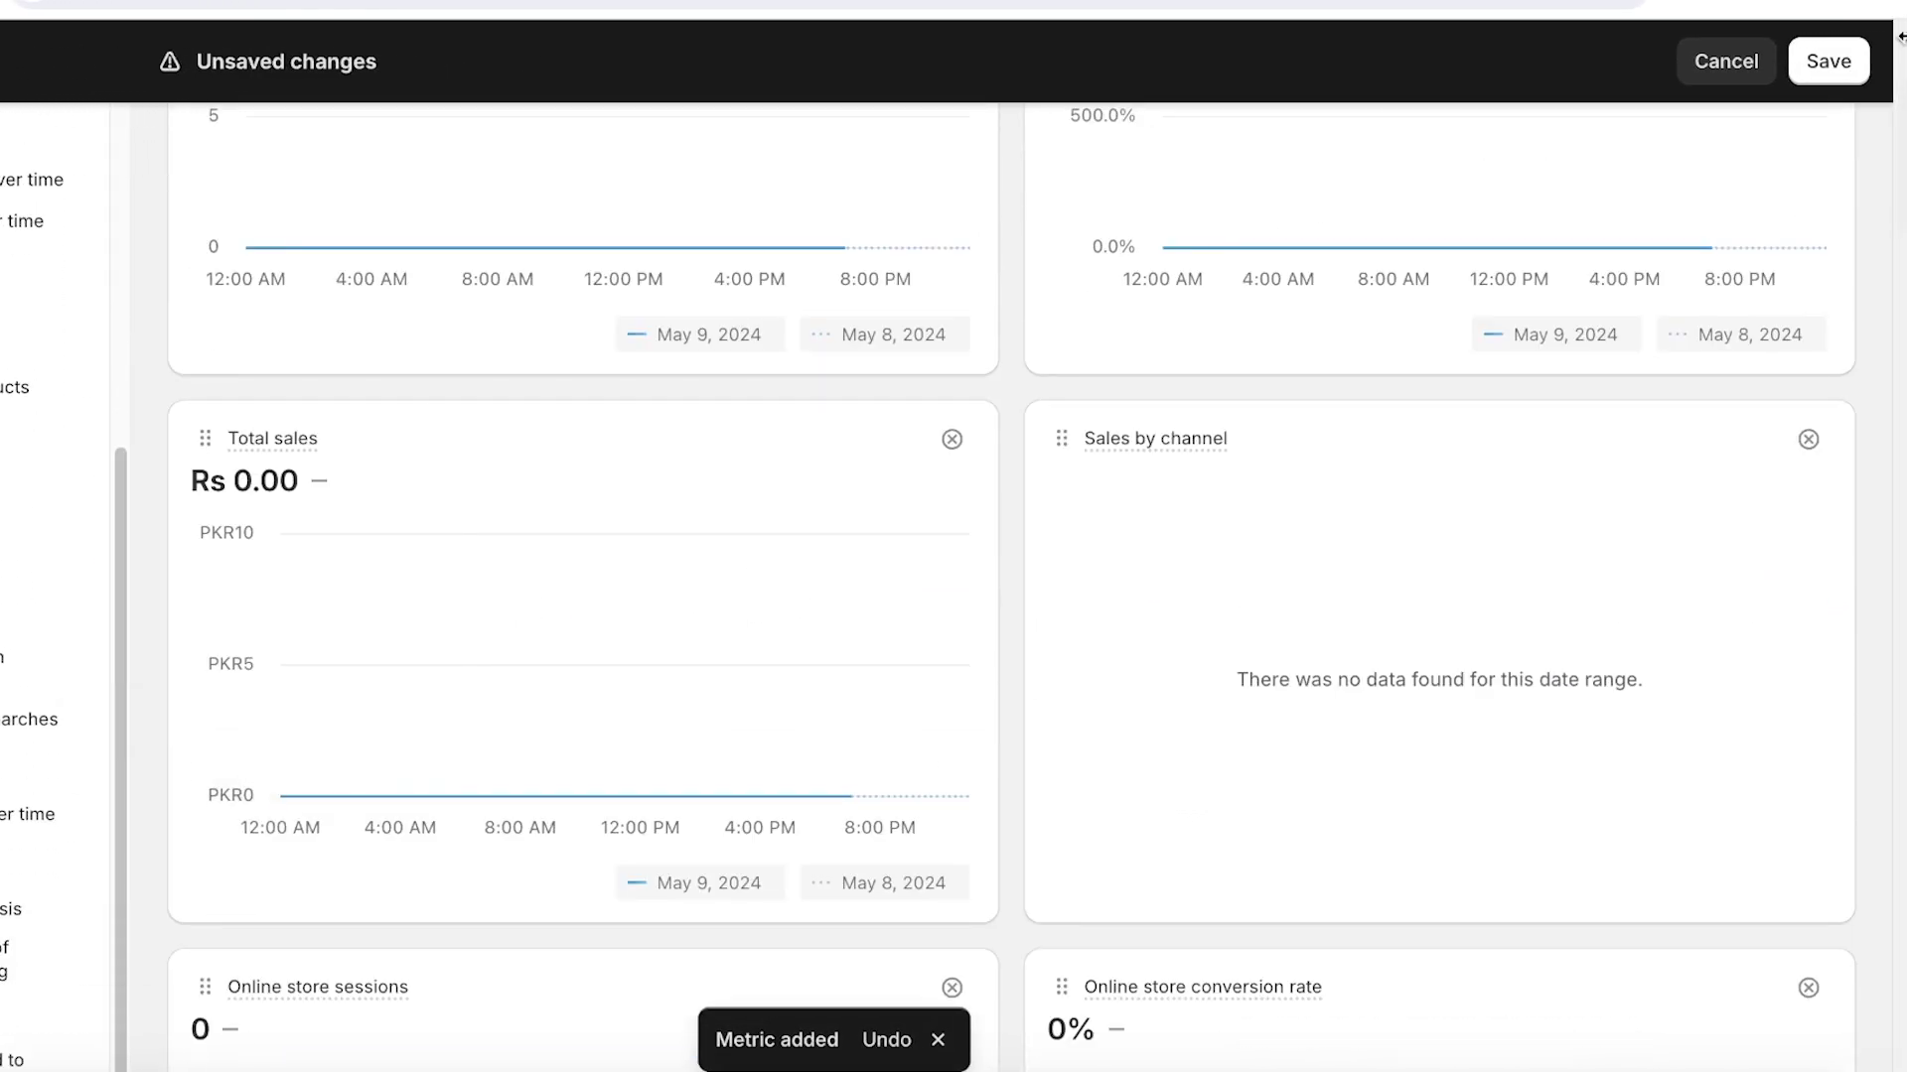
scroll(1289, 338, up, 4)
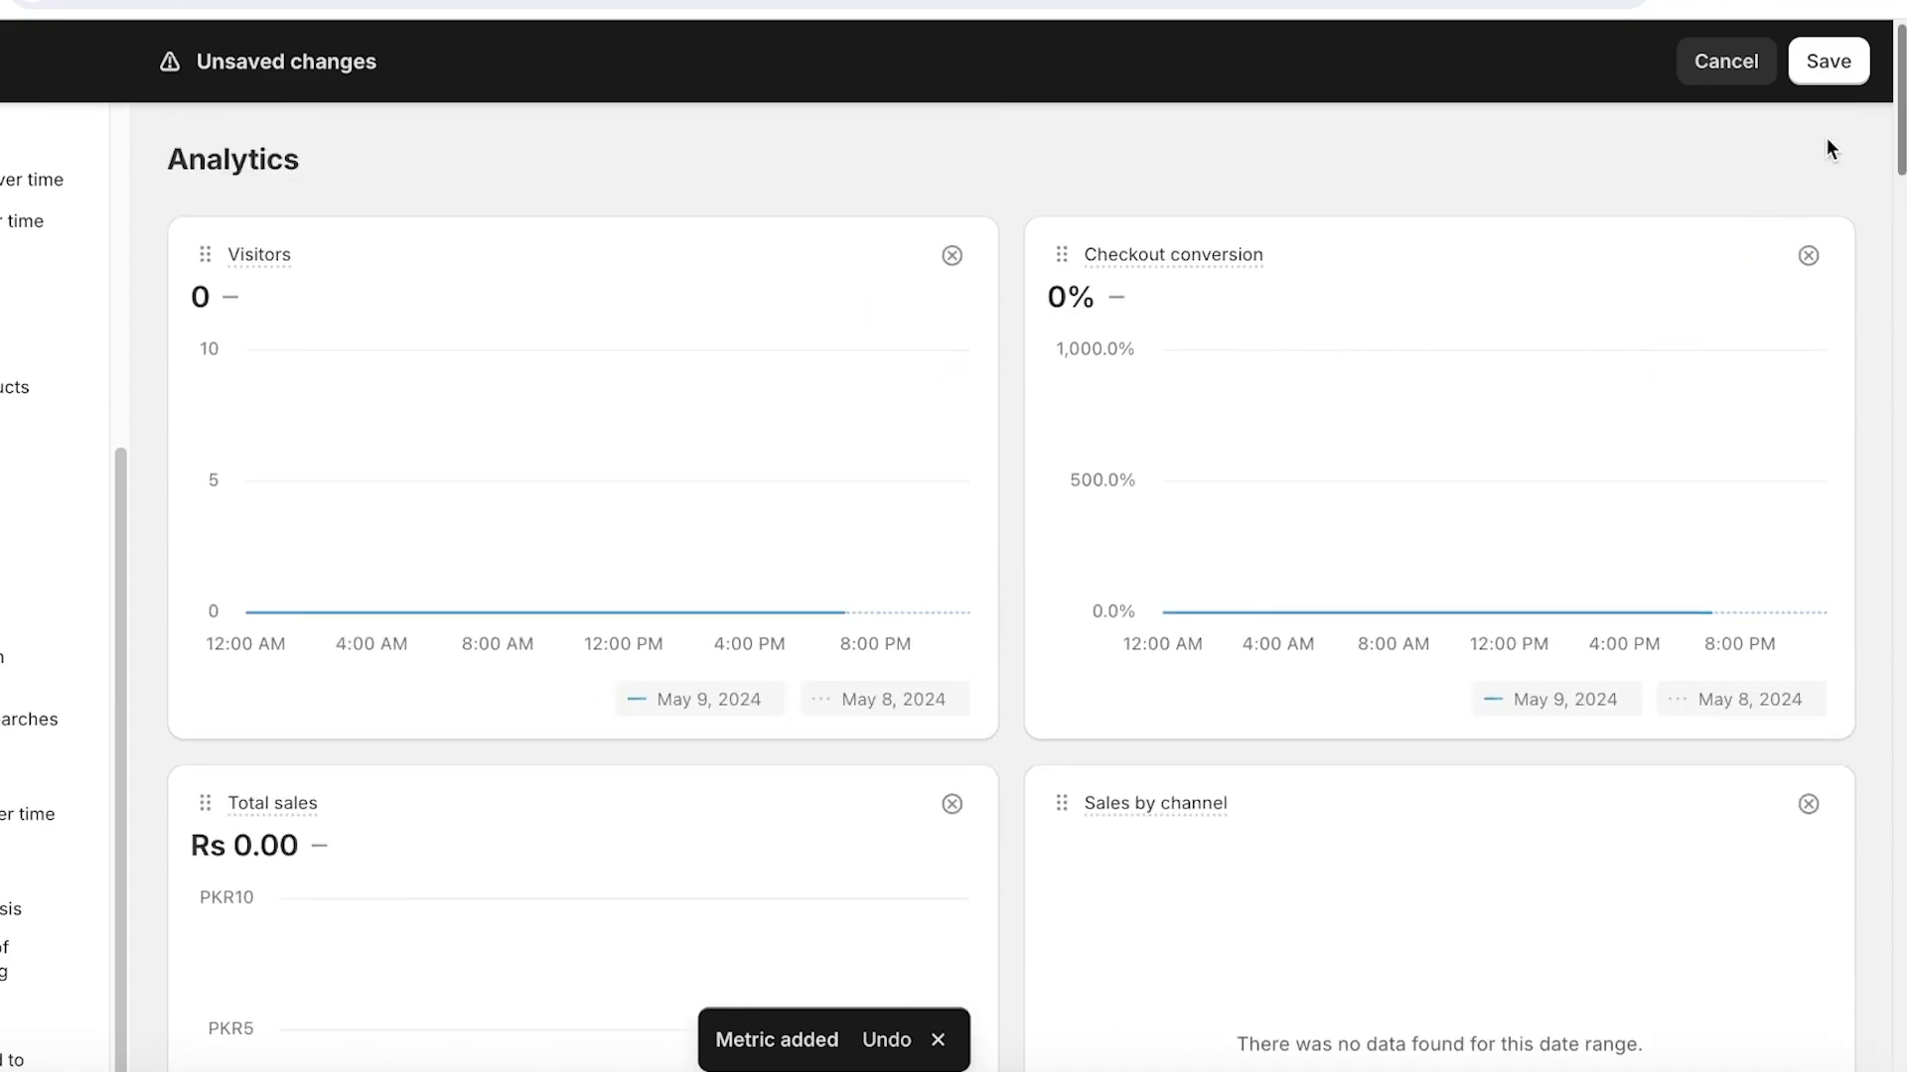
click(1837, 64)
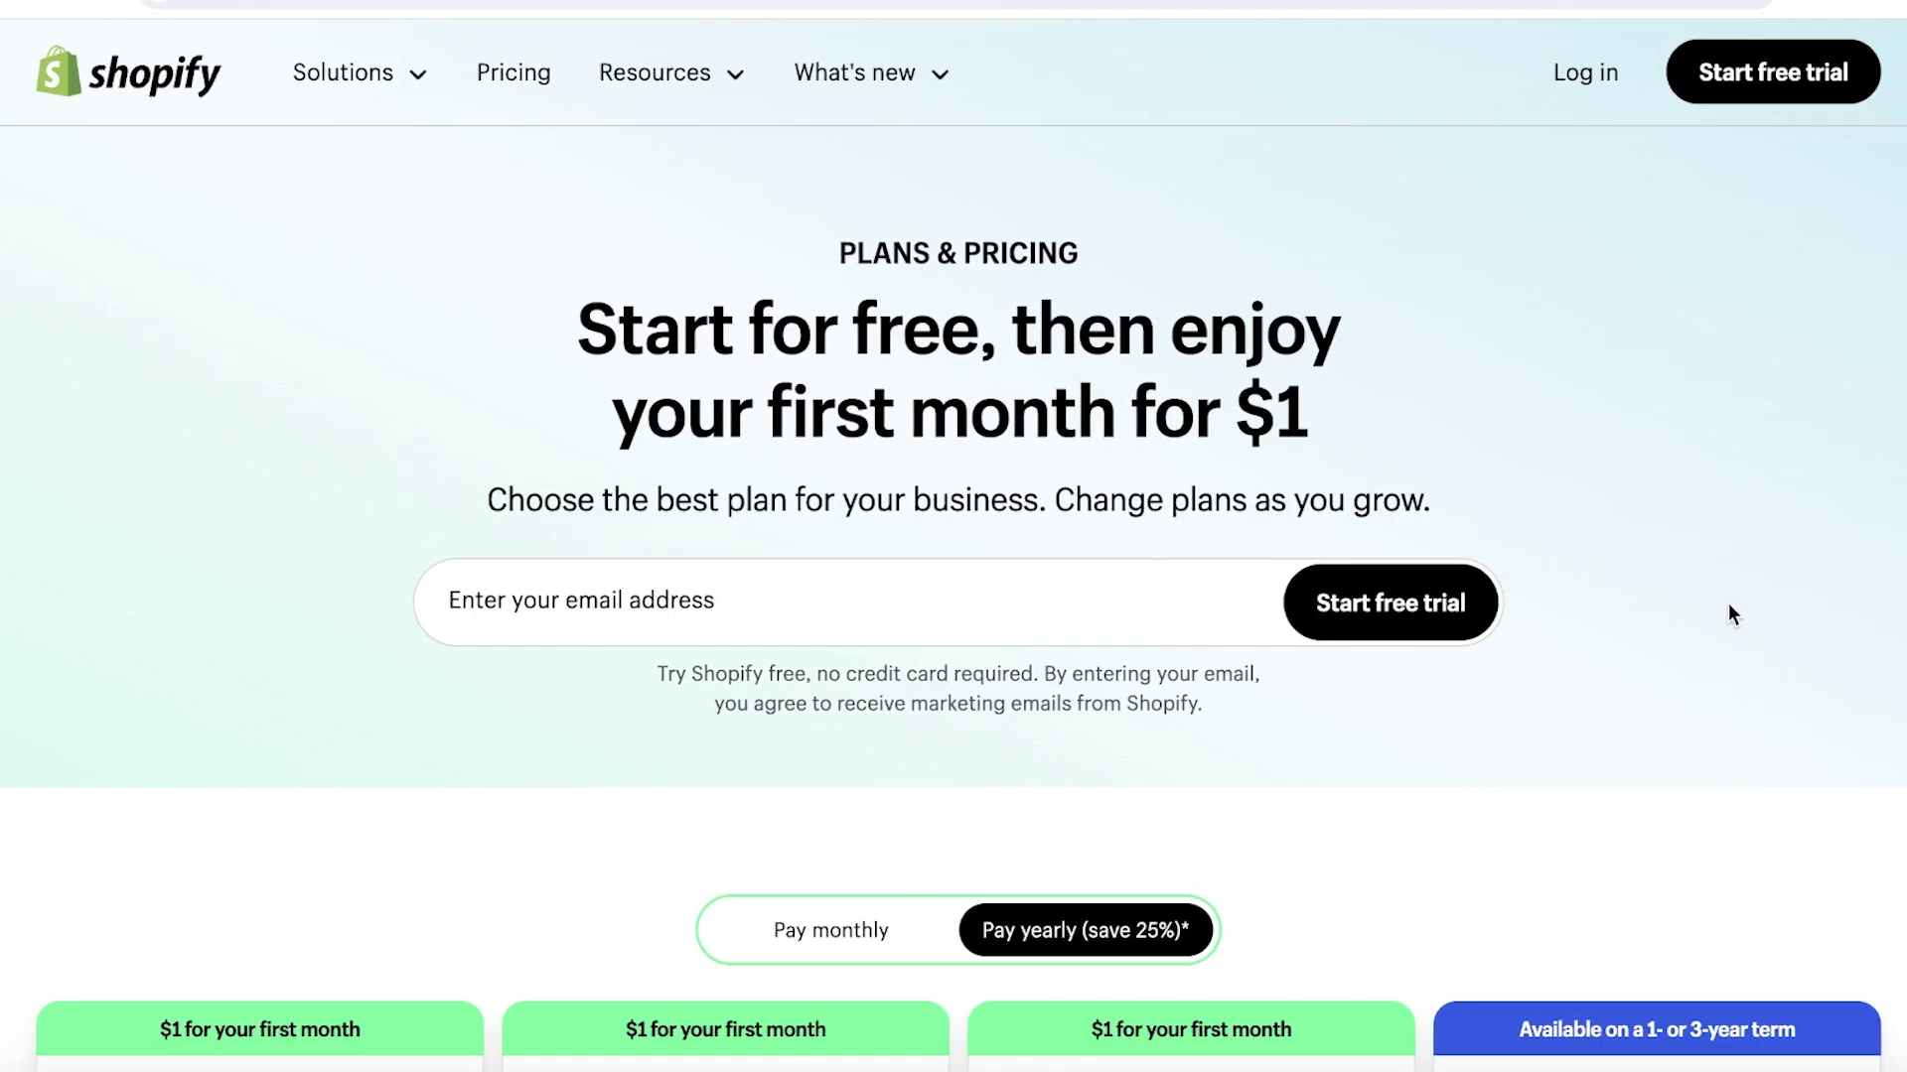
- Scroll through the Basic $19, Shopify $49, Advanced $299 and Plus plan cards and feature comparison
scroll(1728, 615, down, 7)
scroll(278, 325, down, 1)
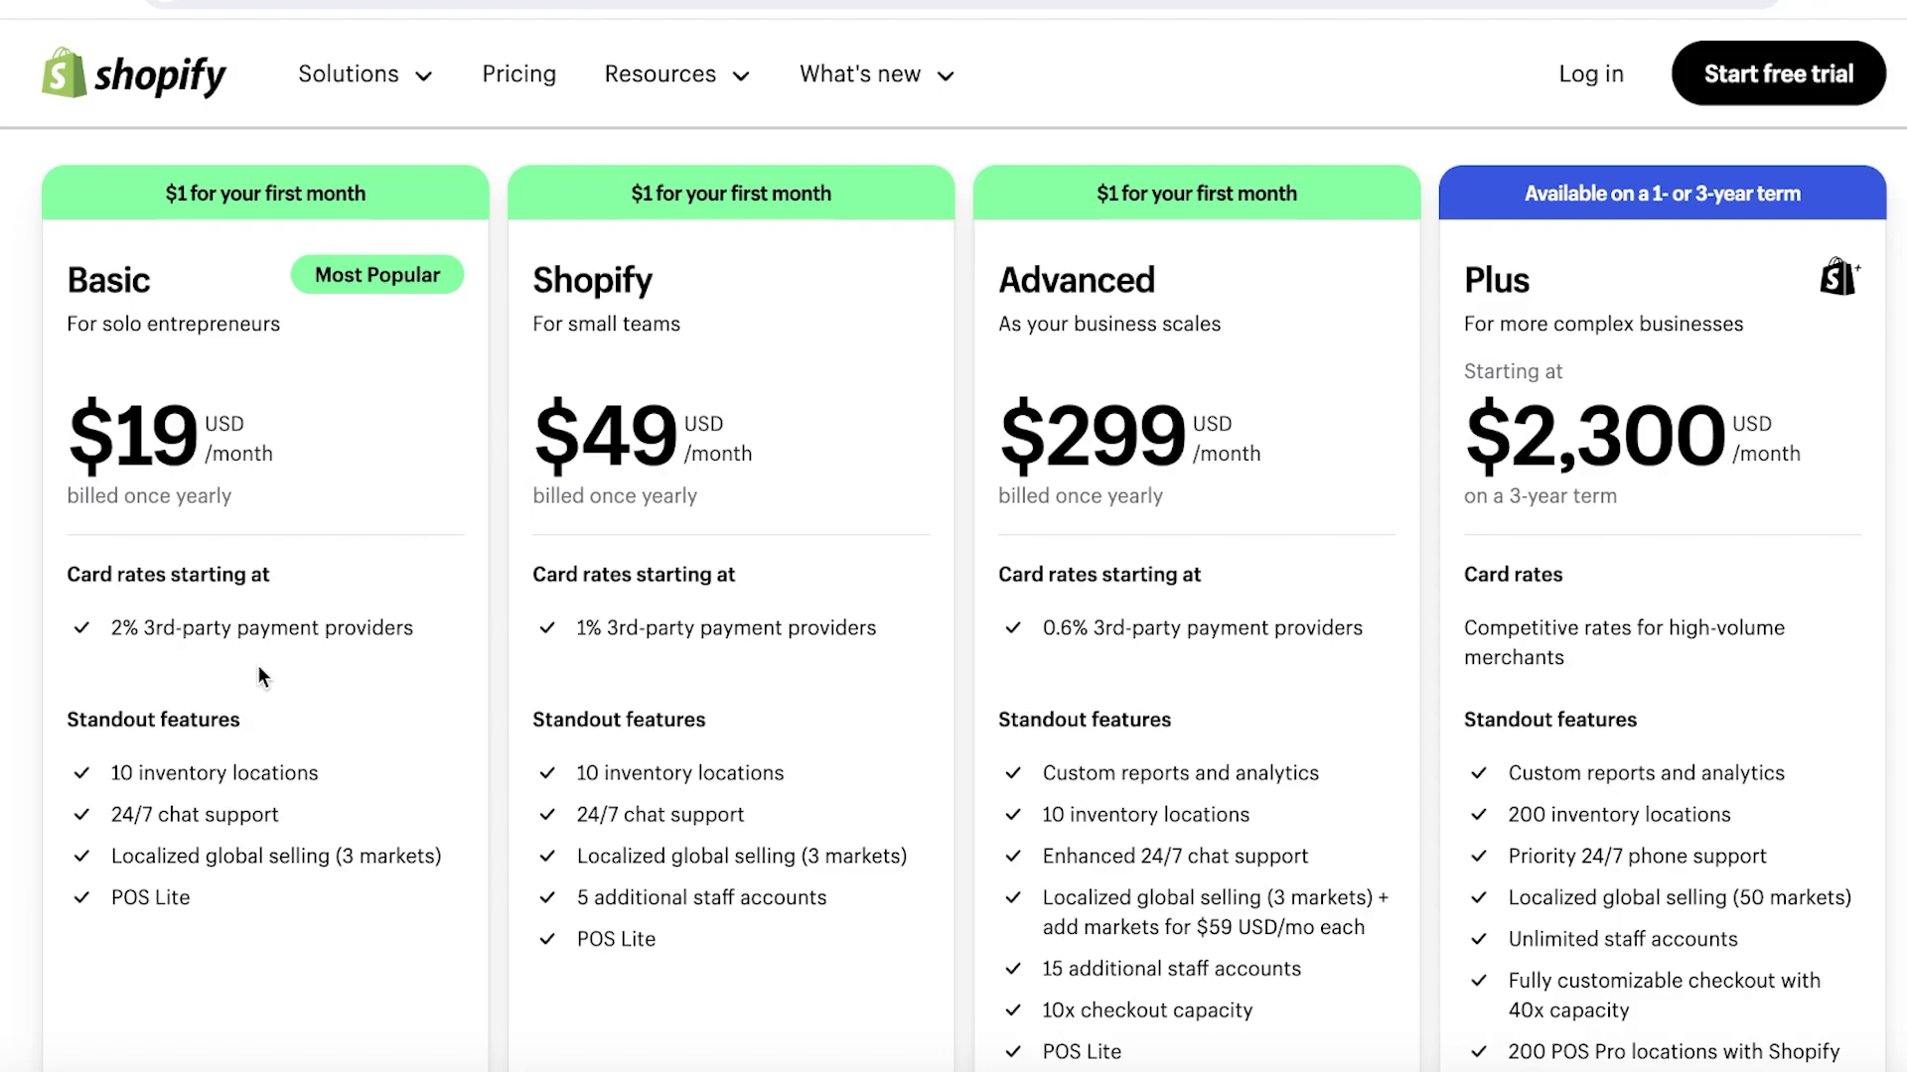
scroll(235, 685, down, 1)
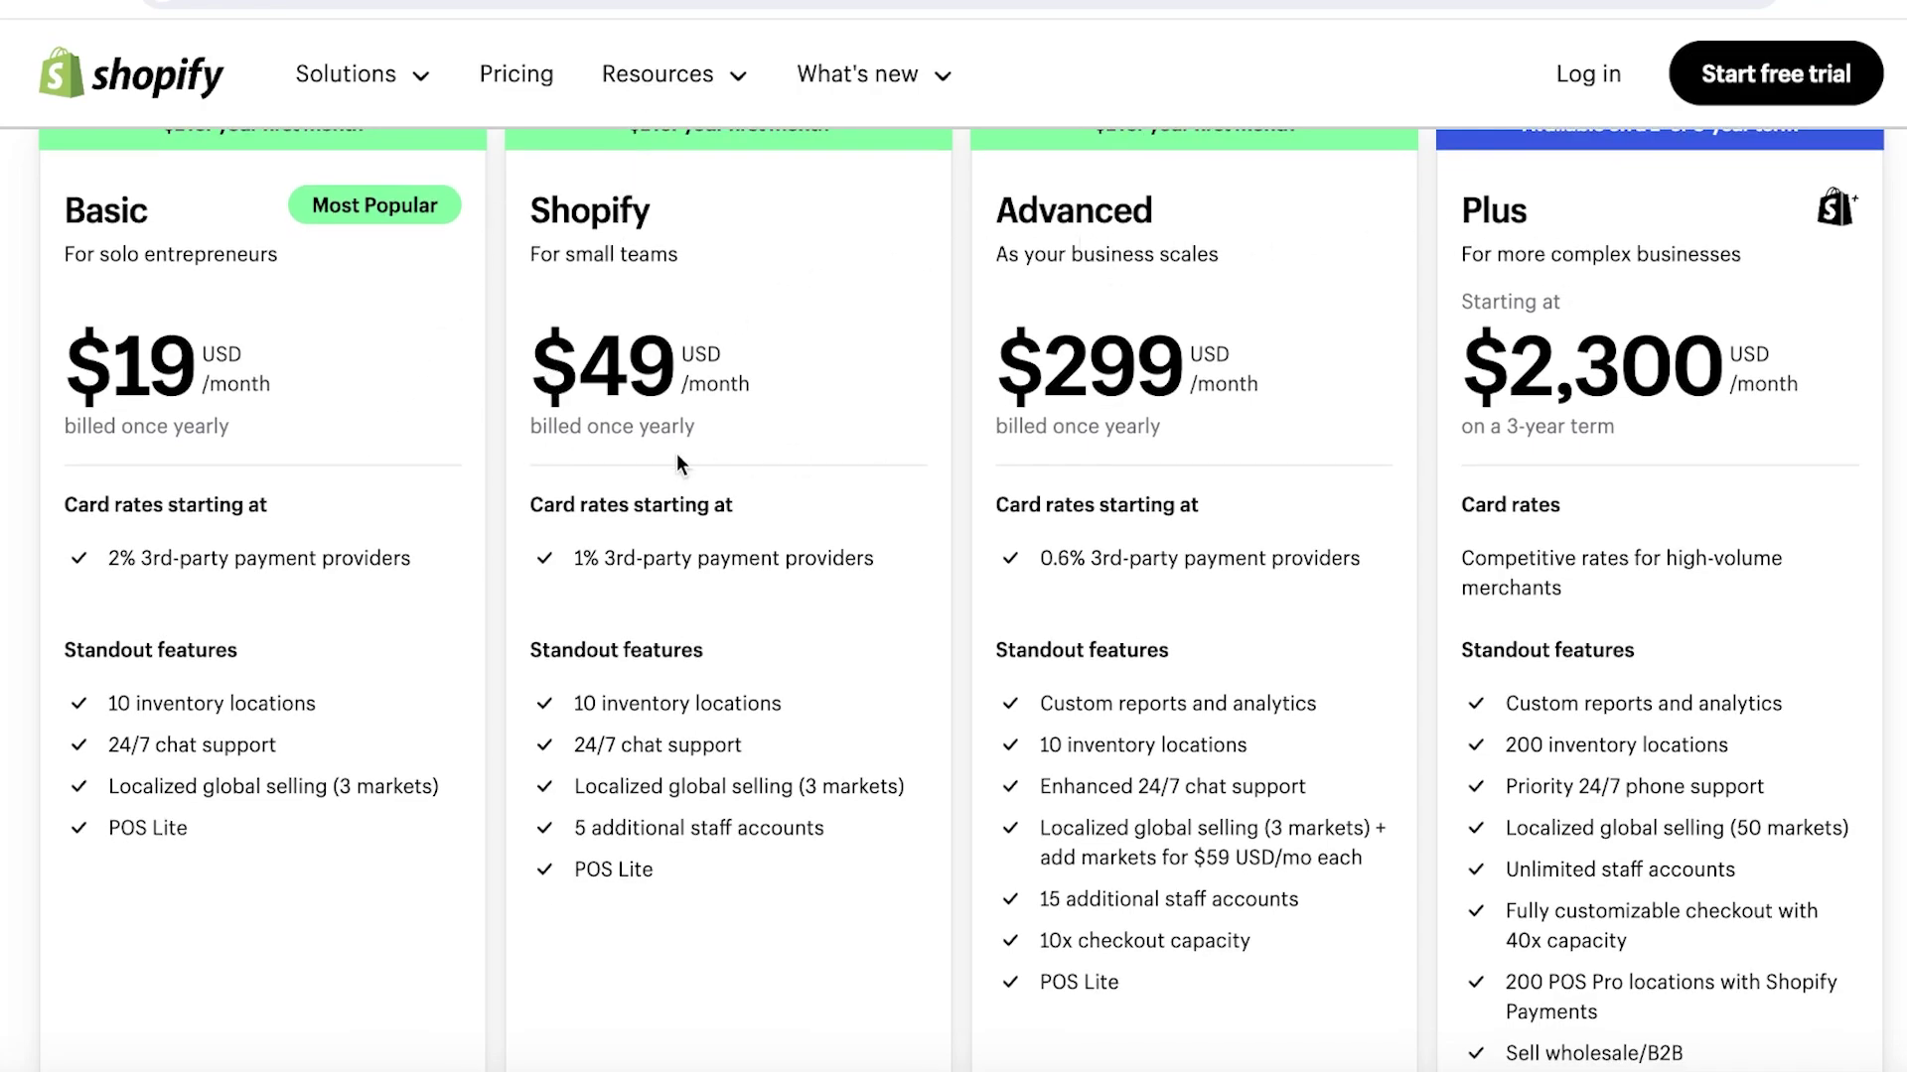
scroll(652, 465, up, 1)
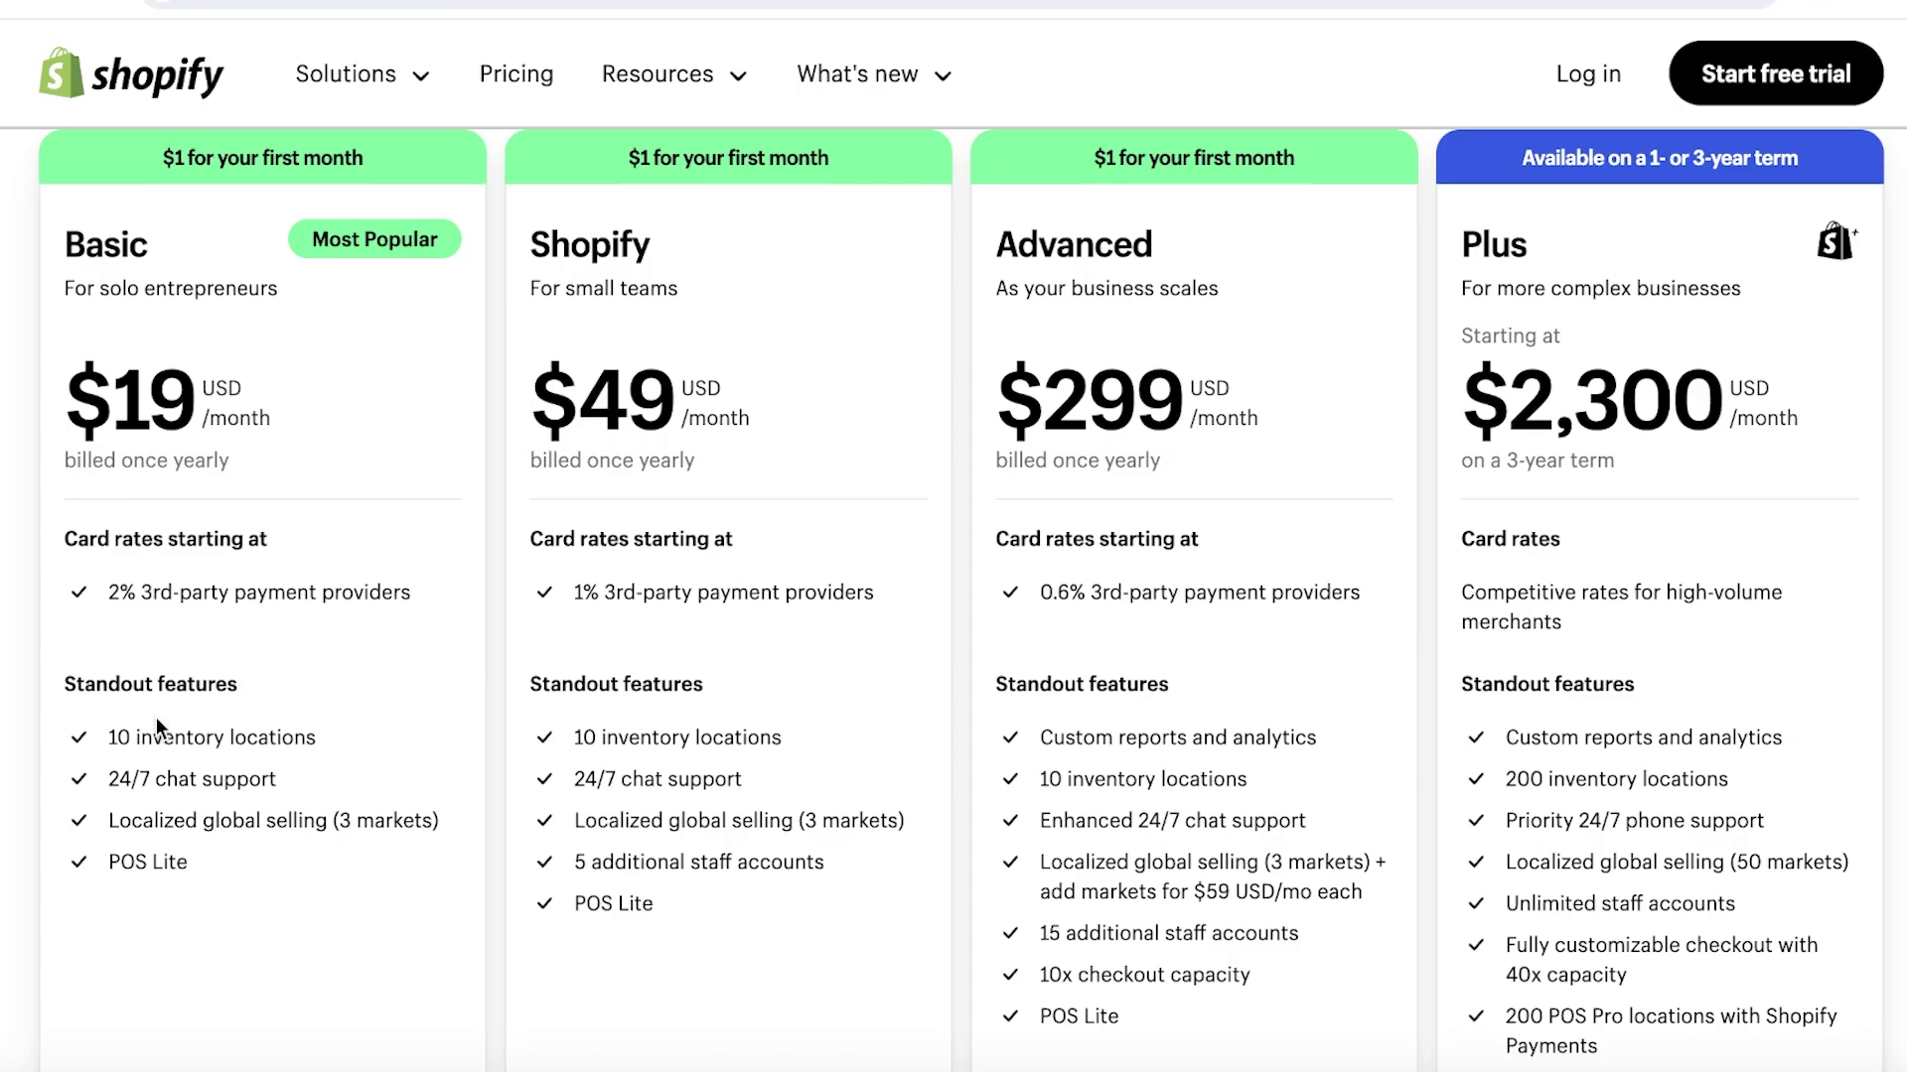
scroll(143, 762, down, 5)
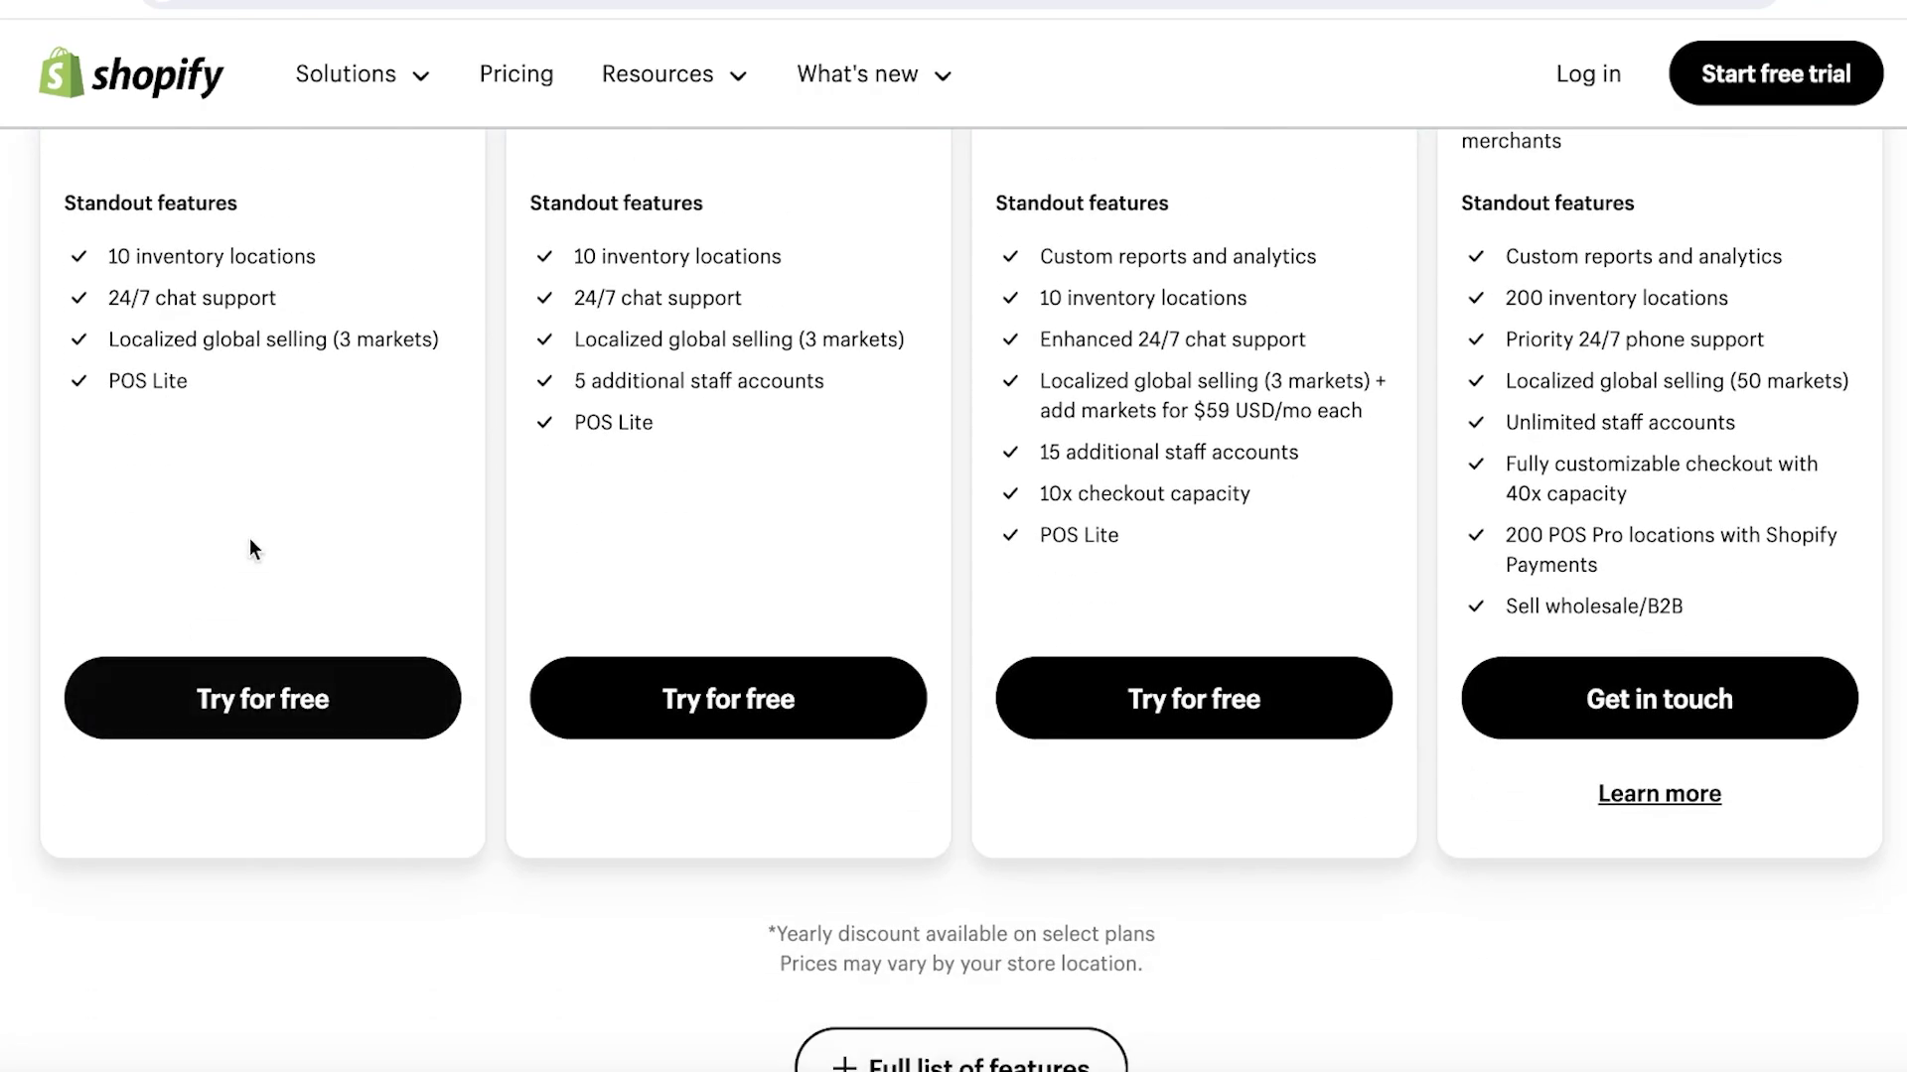
scroll(300, 474, up, 7)
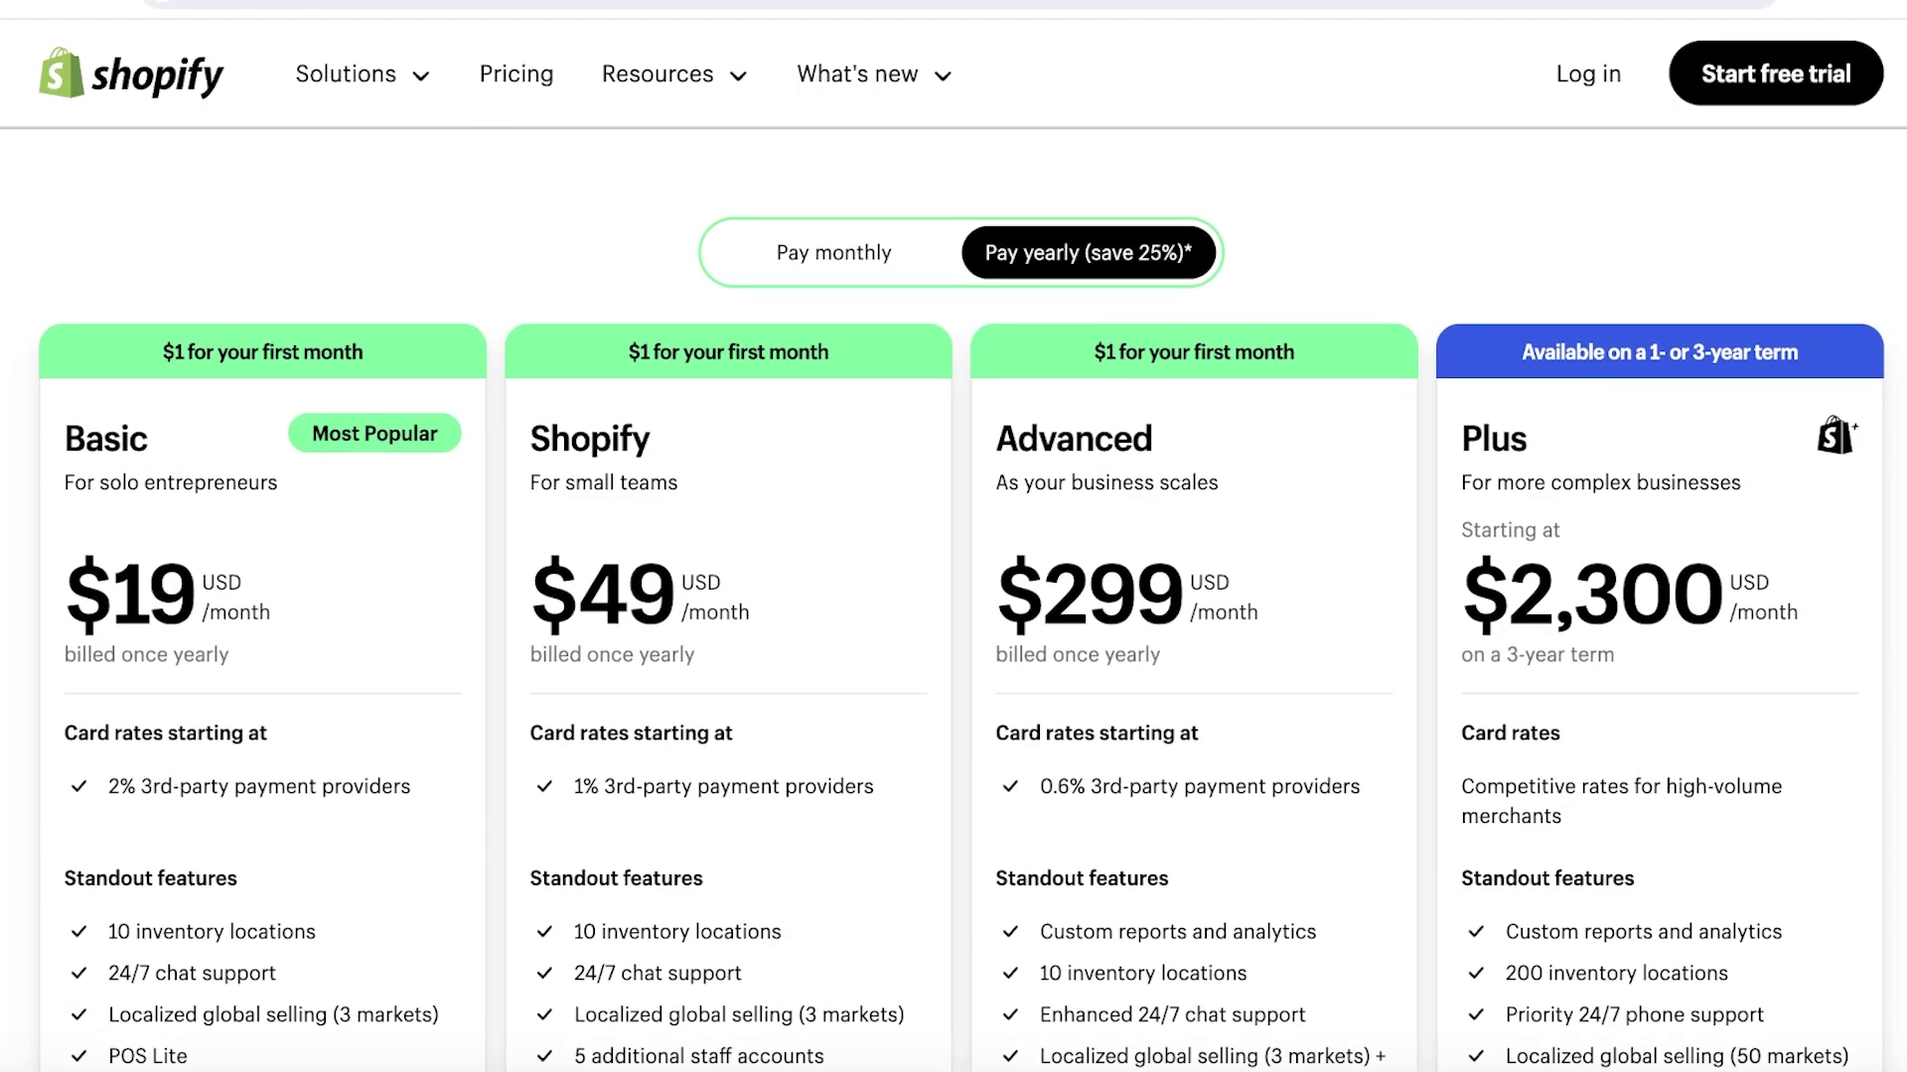
click(695, 3)
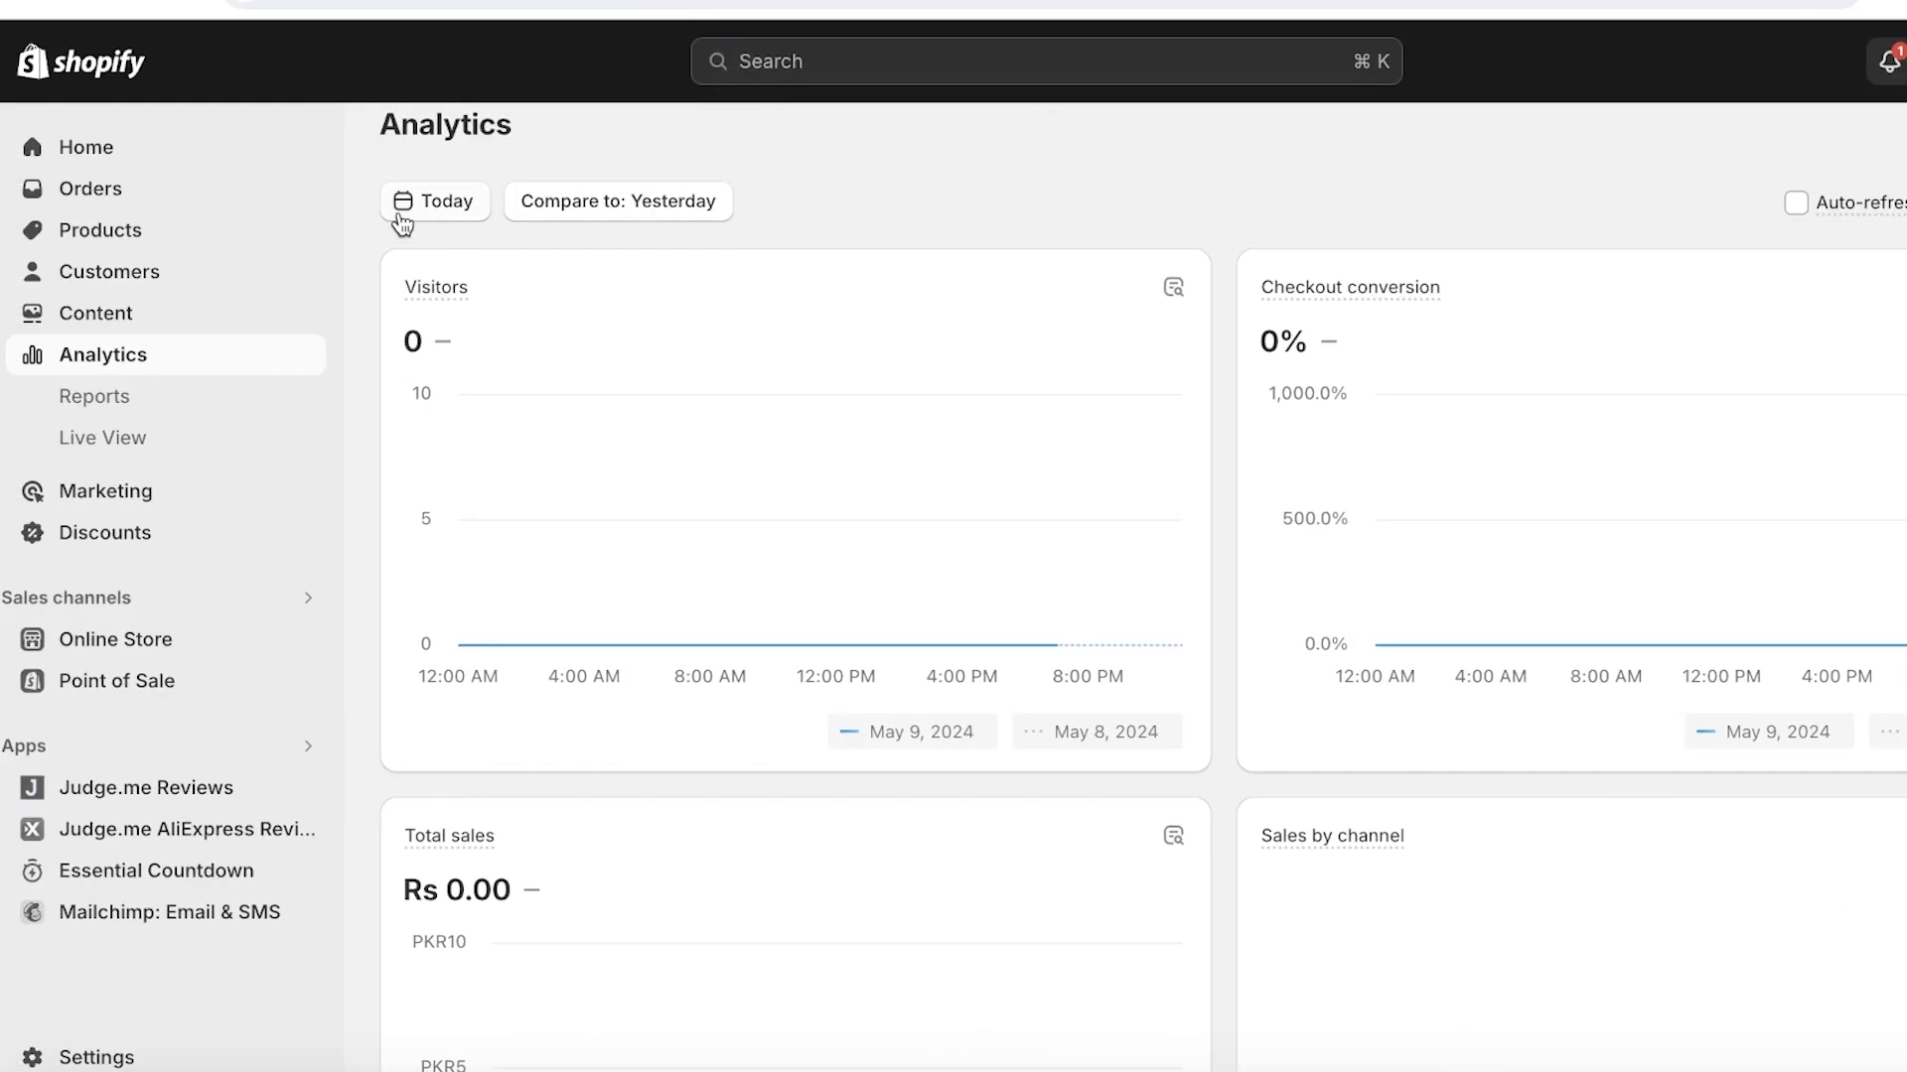
click(127, 151)
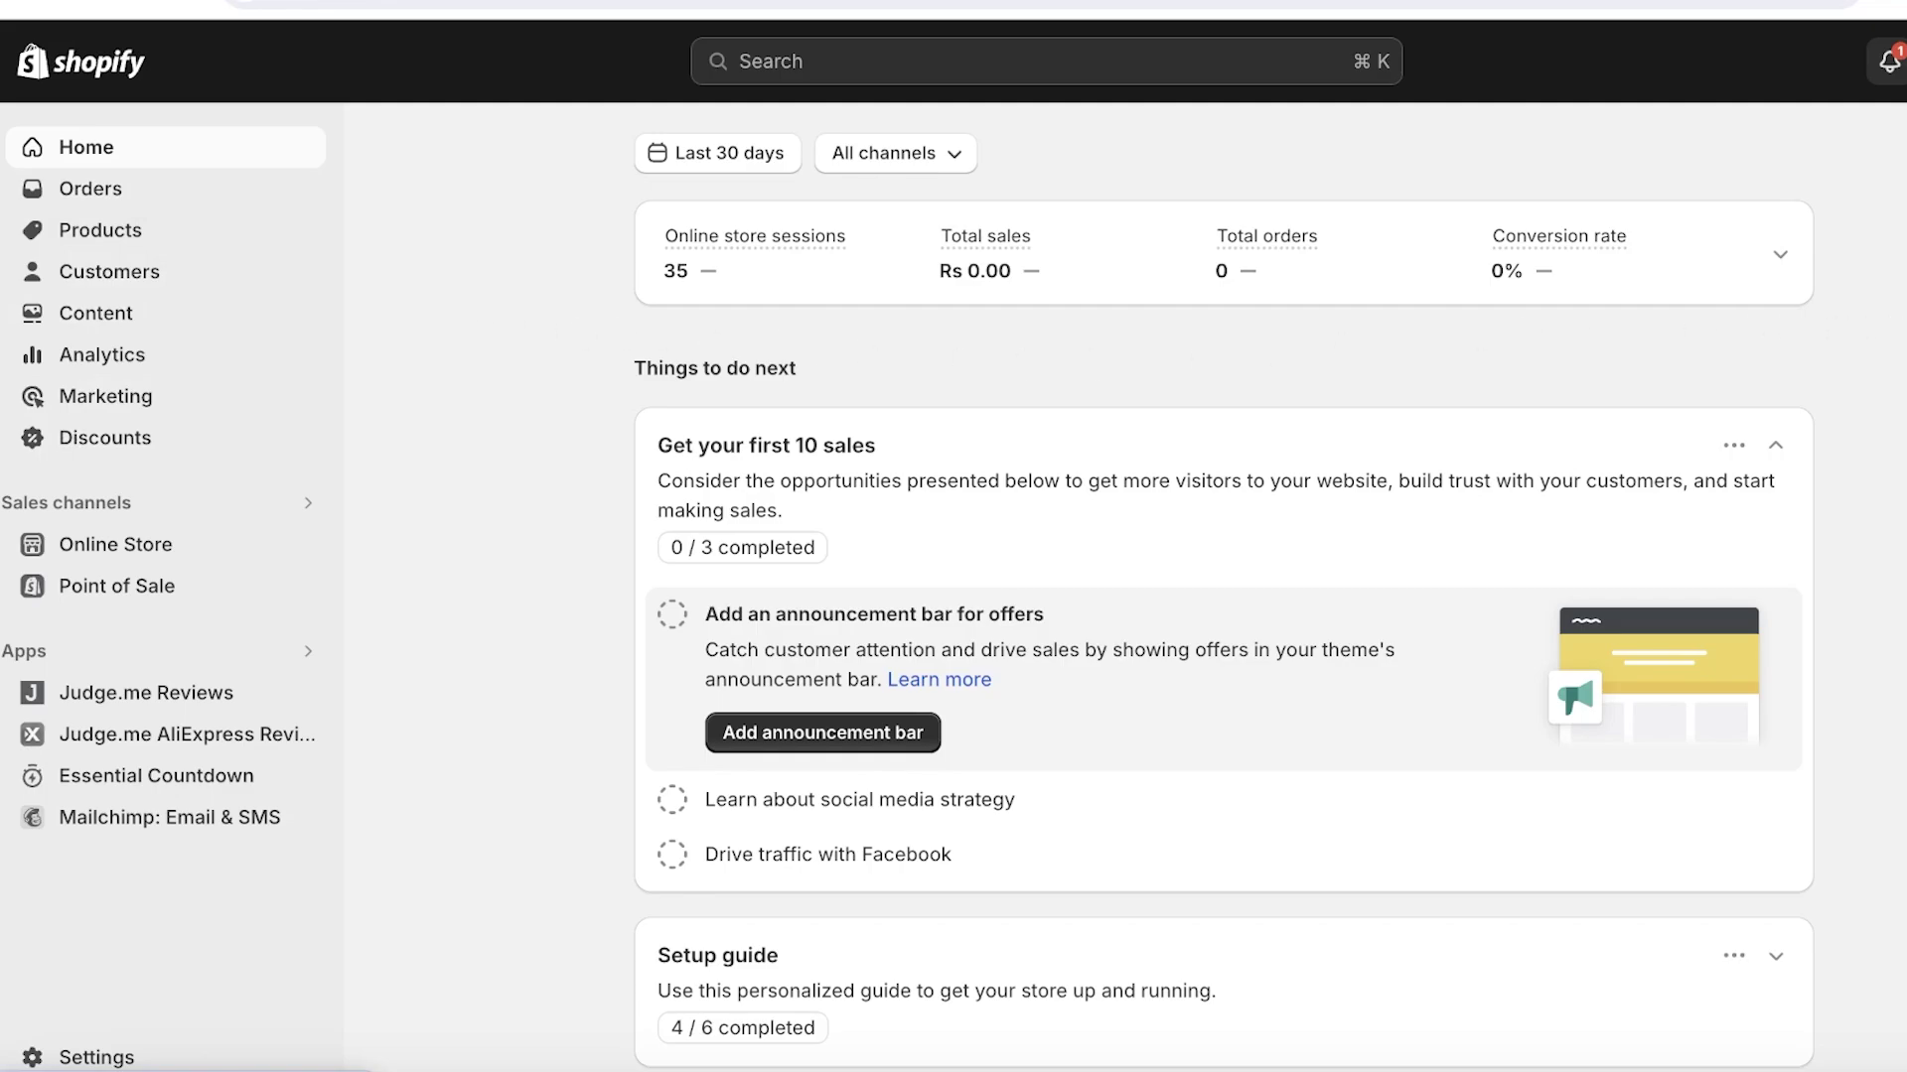
scroll(1224, 596, down, 2)
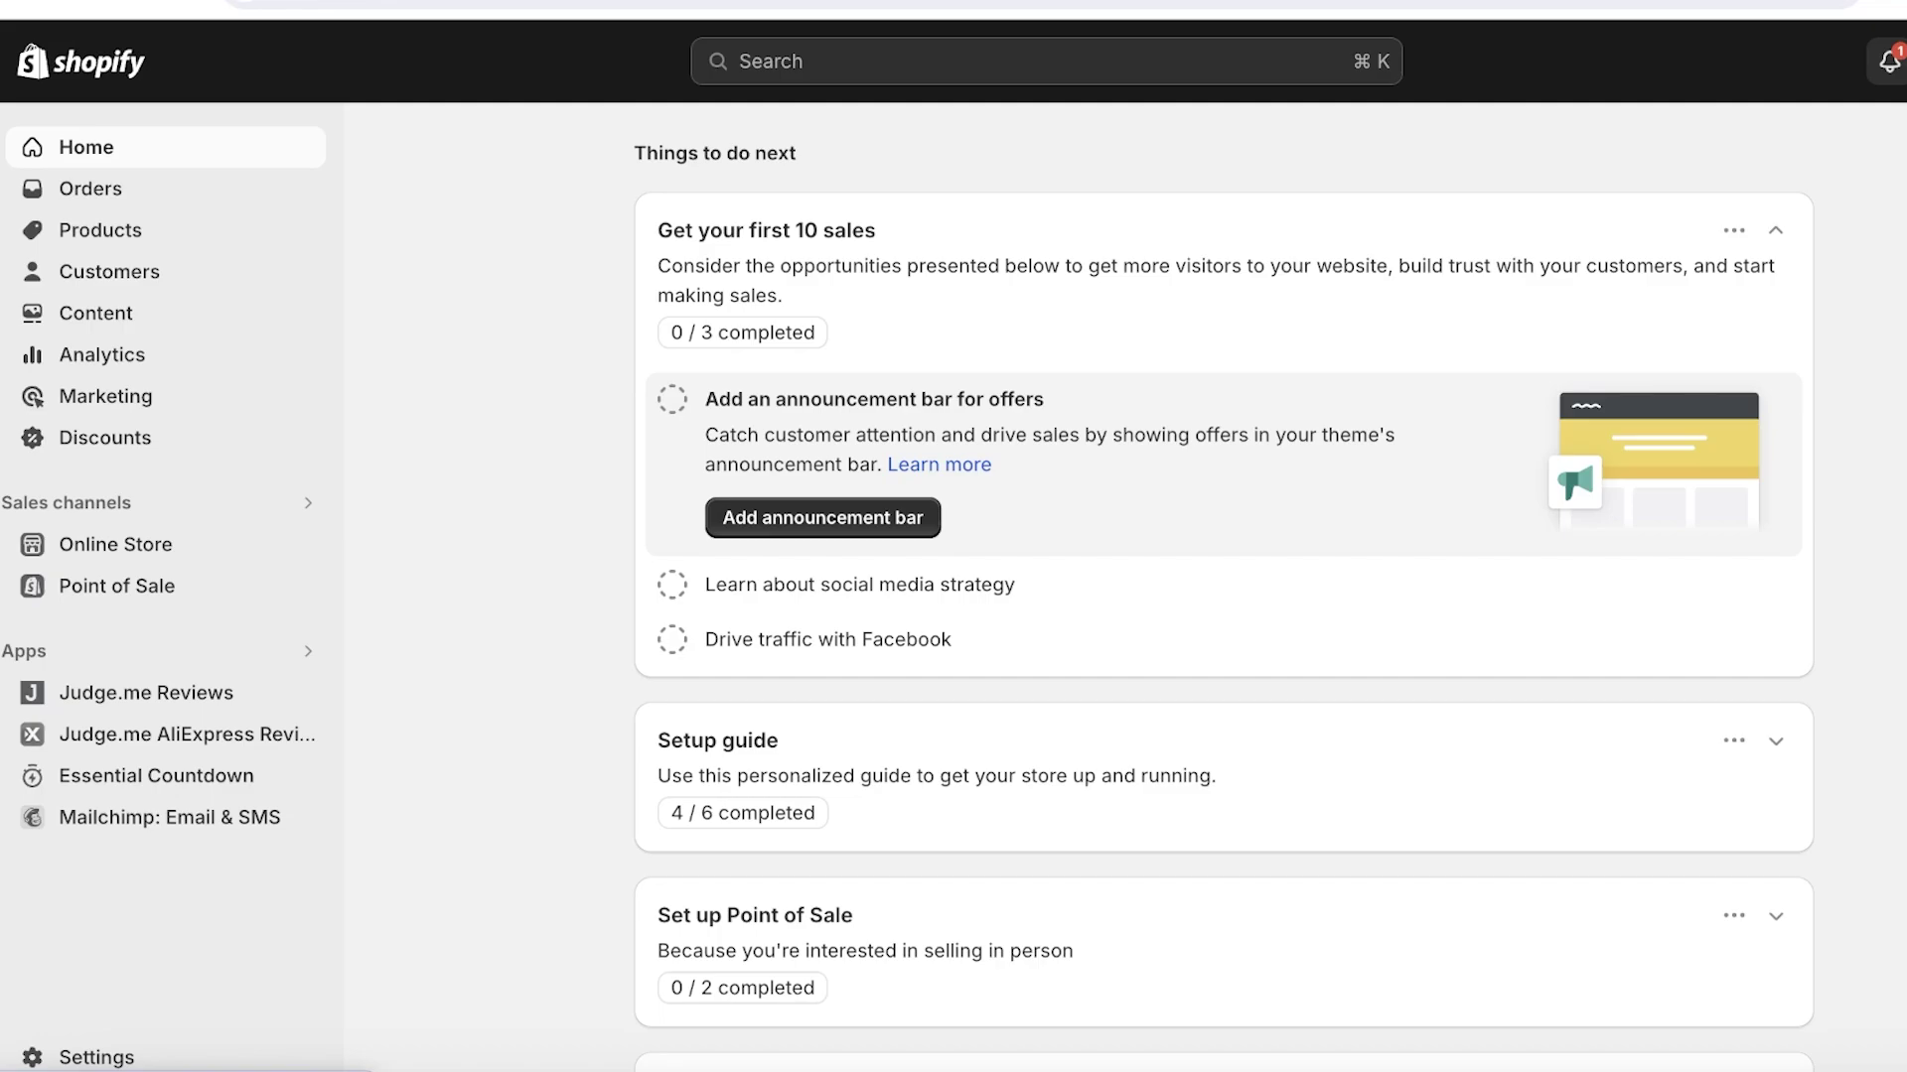
scroll(1224, 586, down, 2)
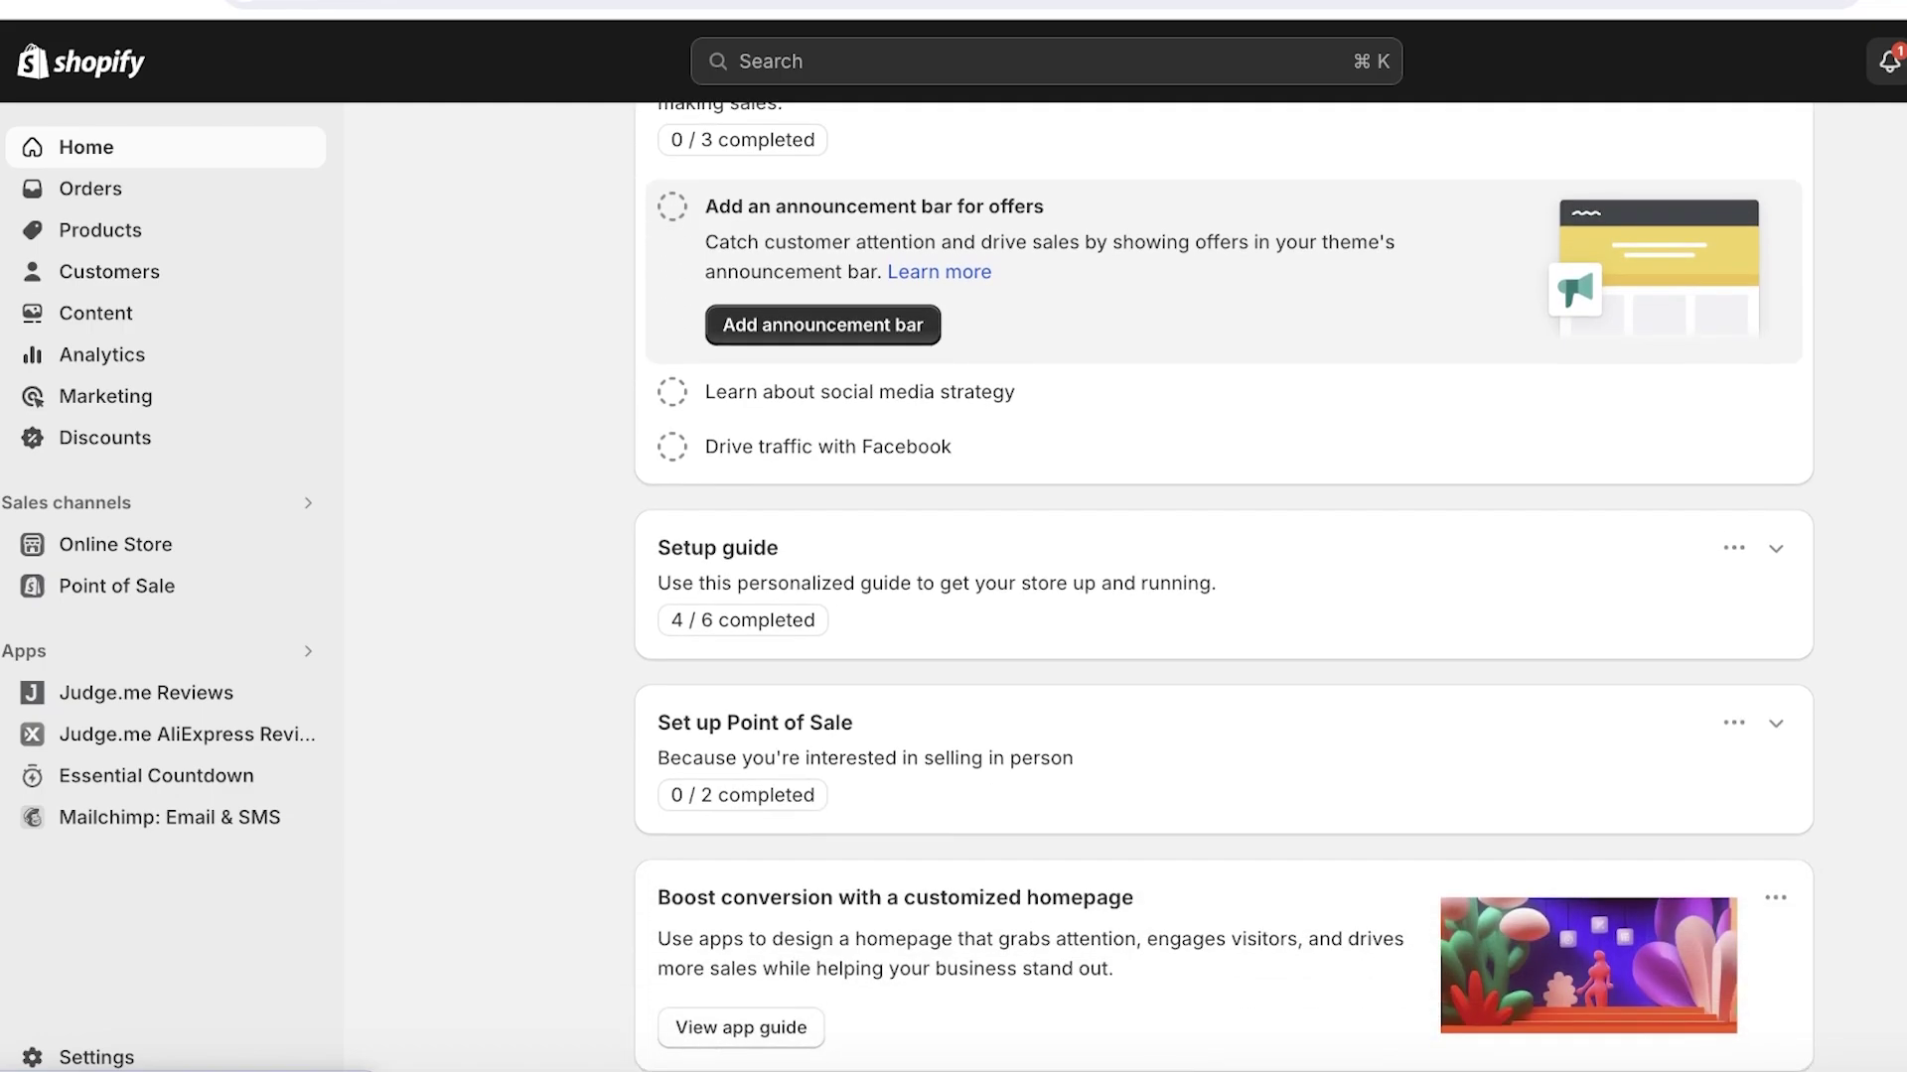
scroll(639, 421, down, 2)
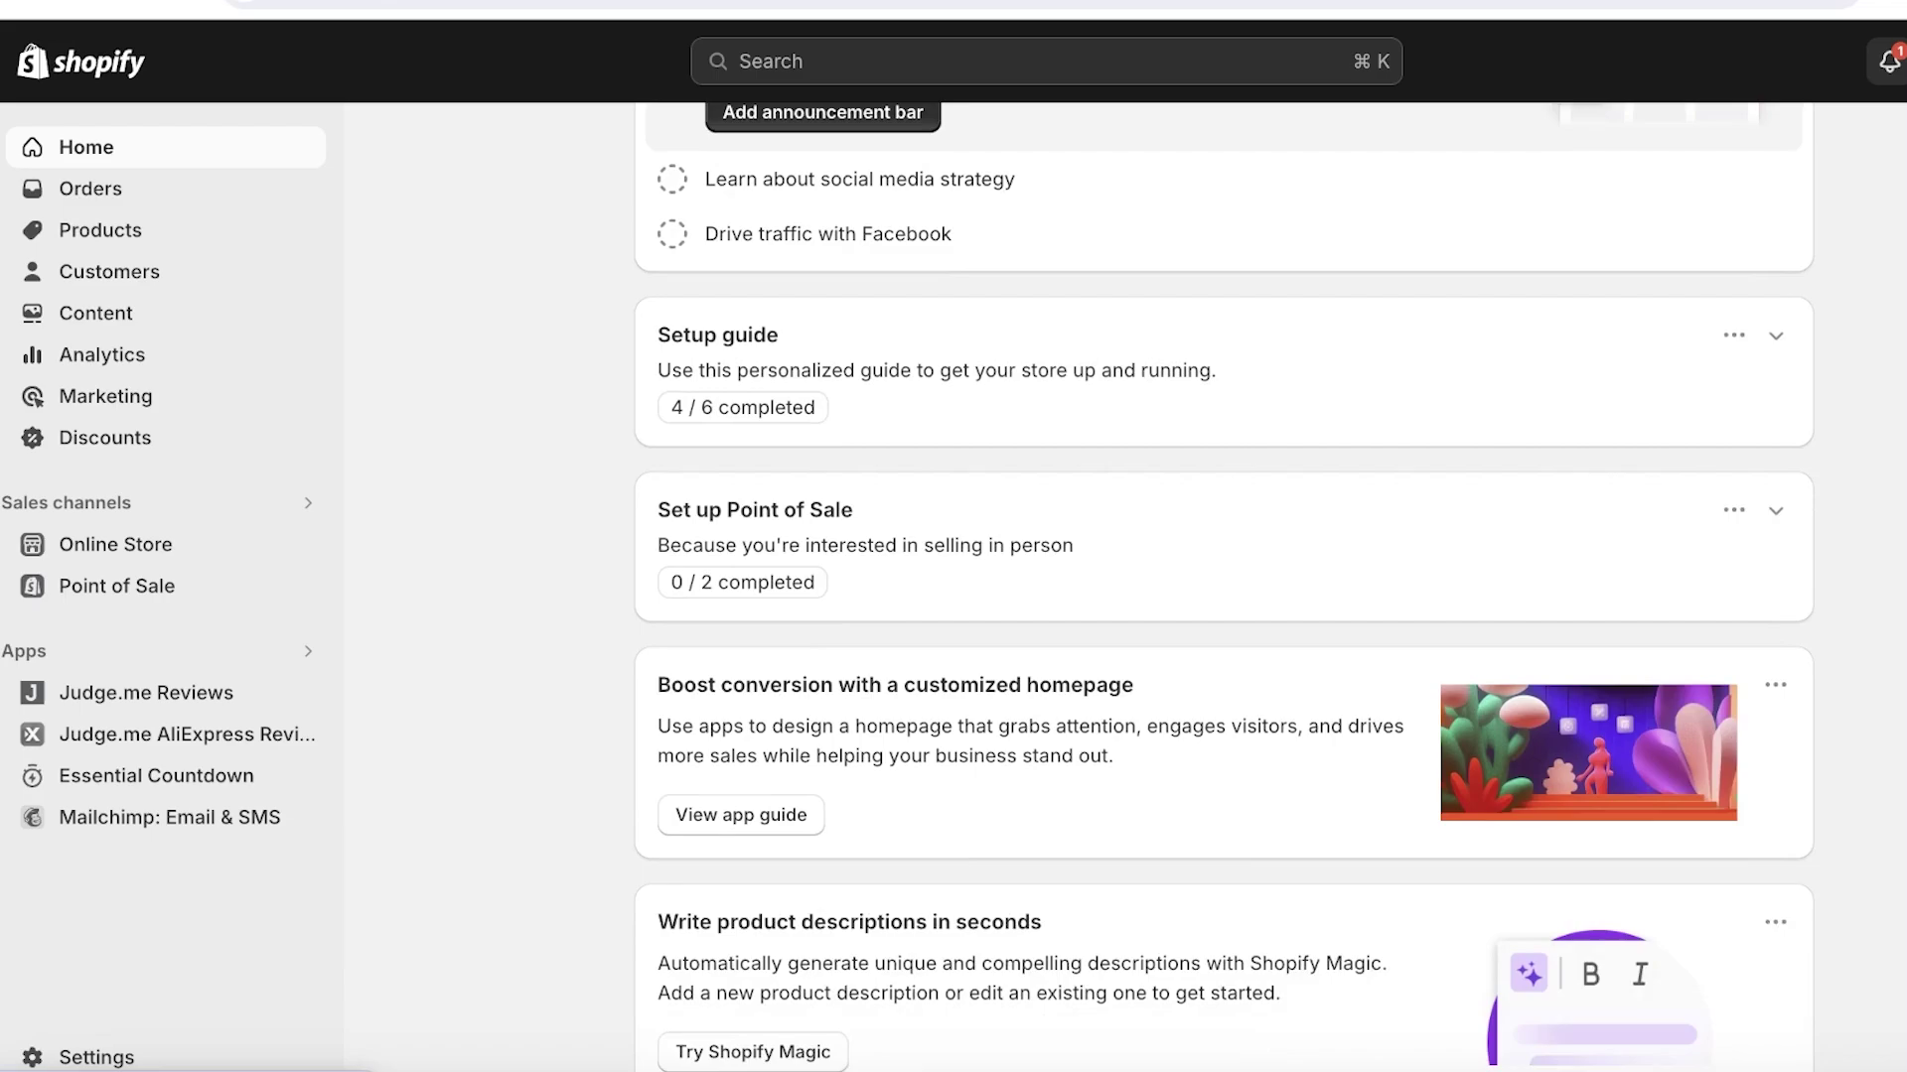
scroll(395, 405, up, 4)
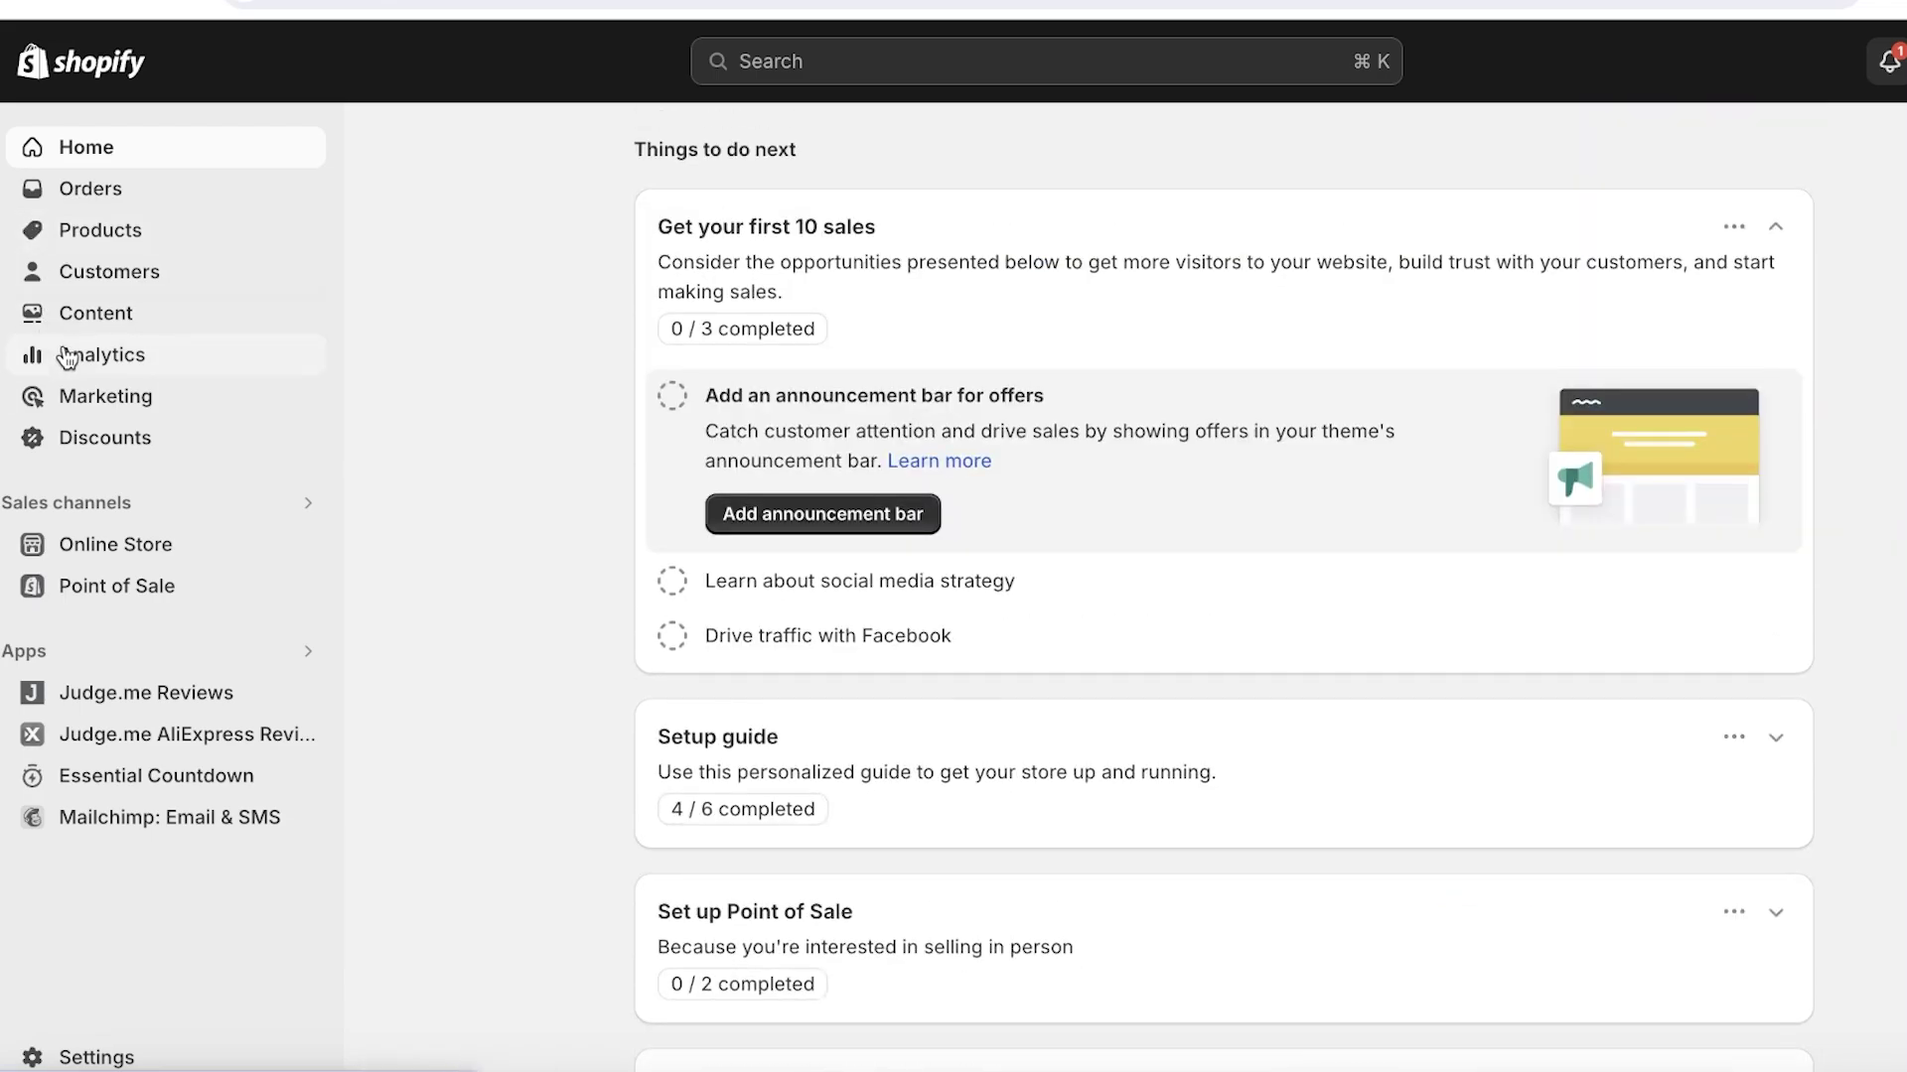
click(62, 355)
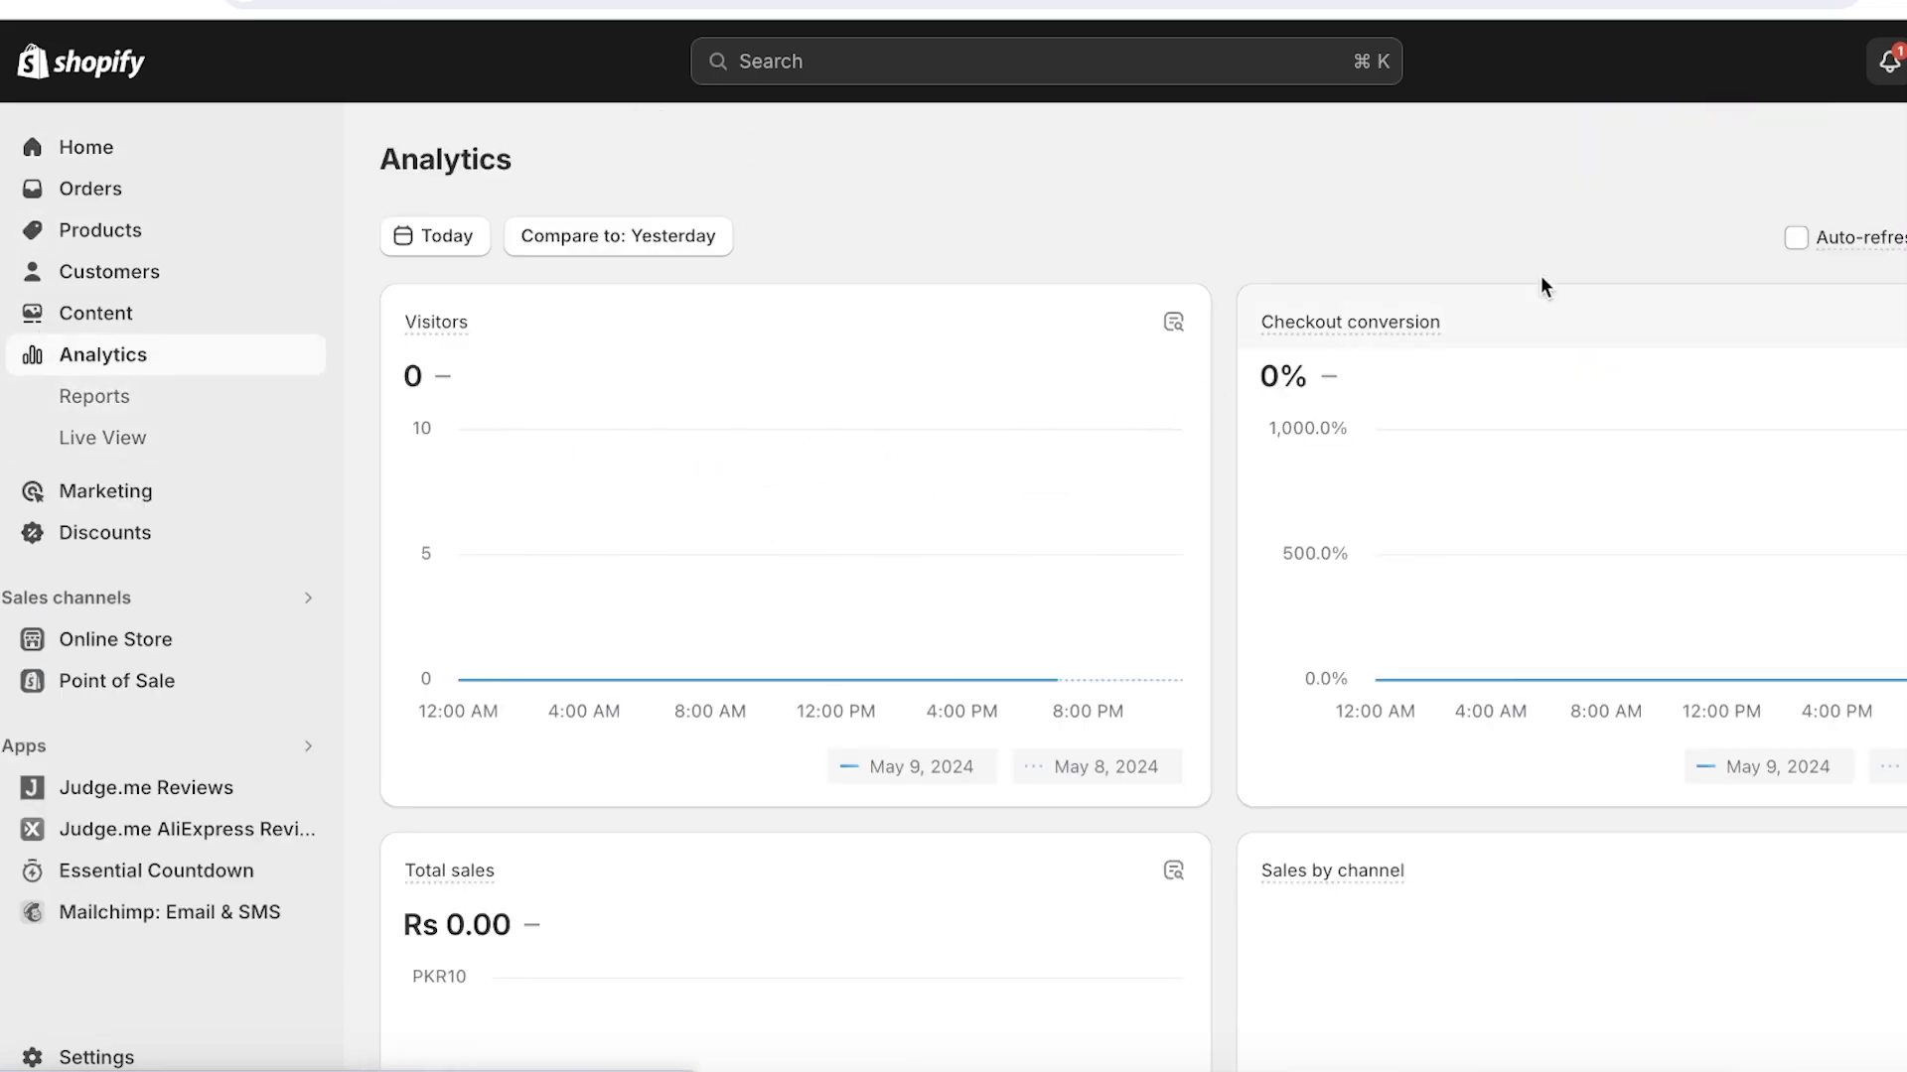